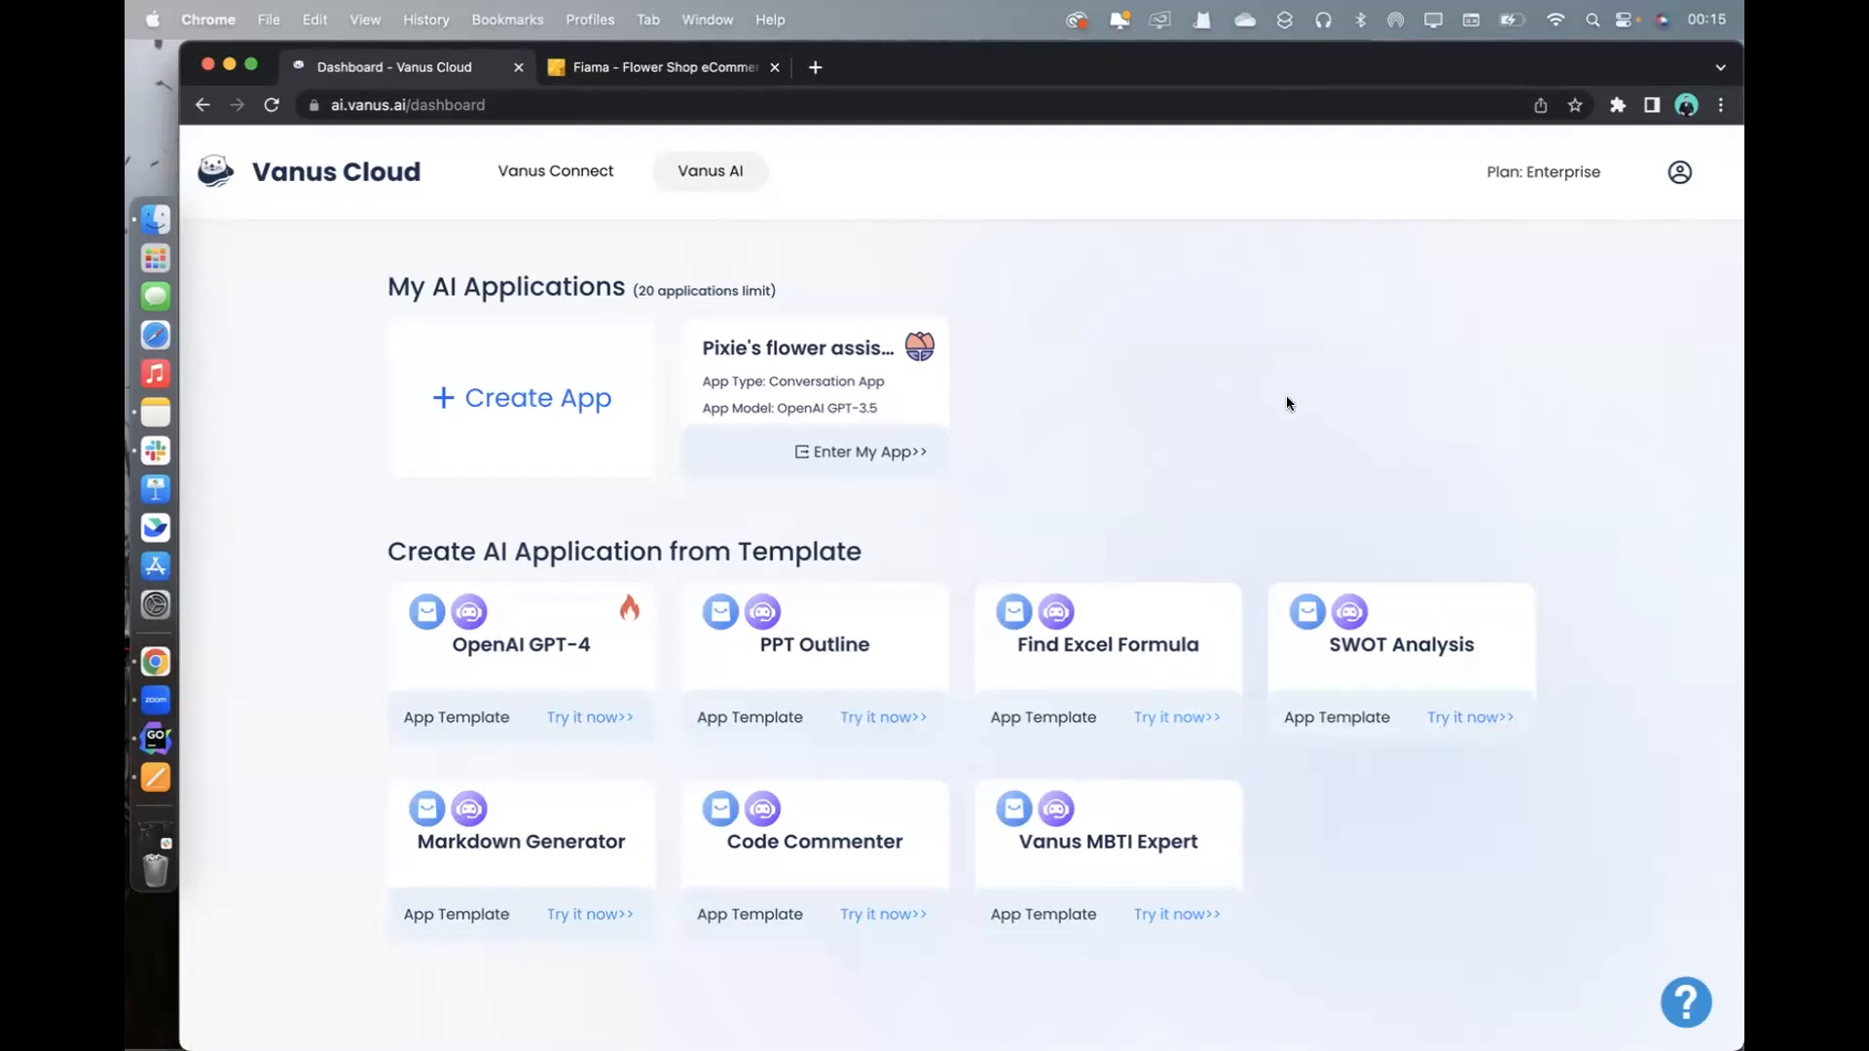
Log out of the Vanus Cloud account and open the vanus.ai website
{"action": "mouse_move", "coordinate": [1667, 207]}
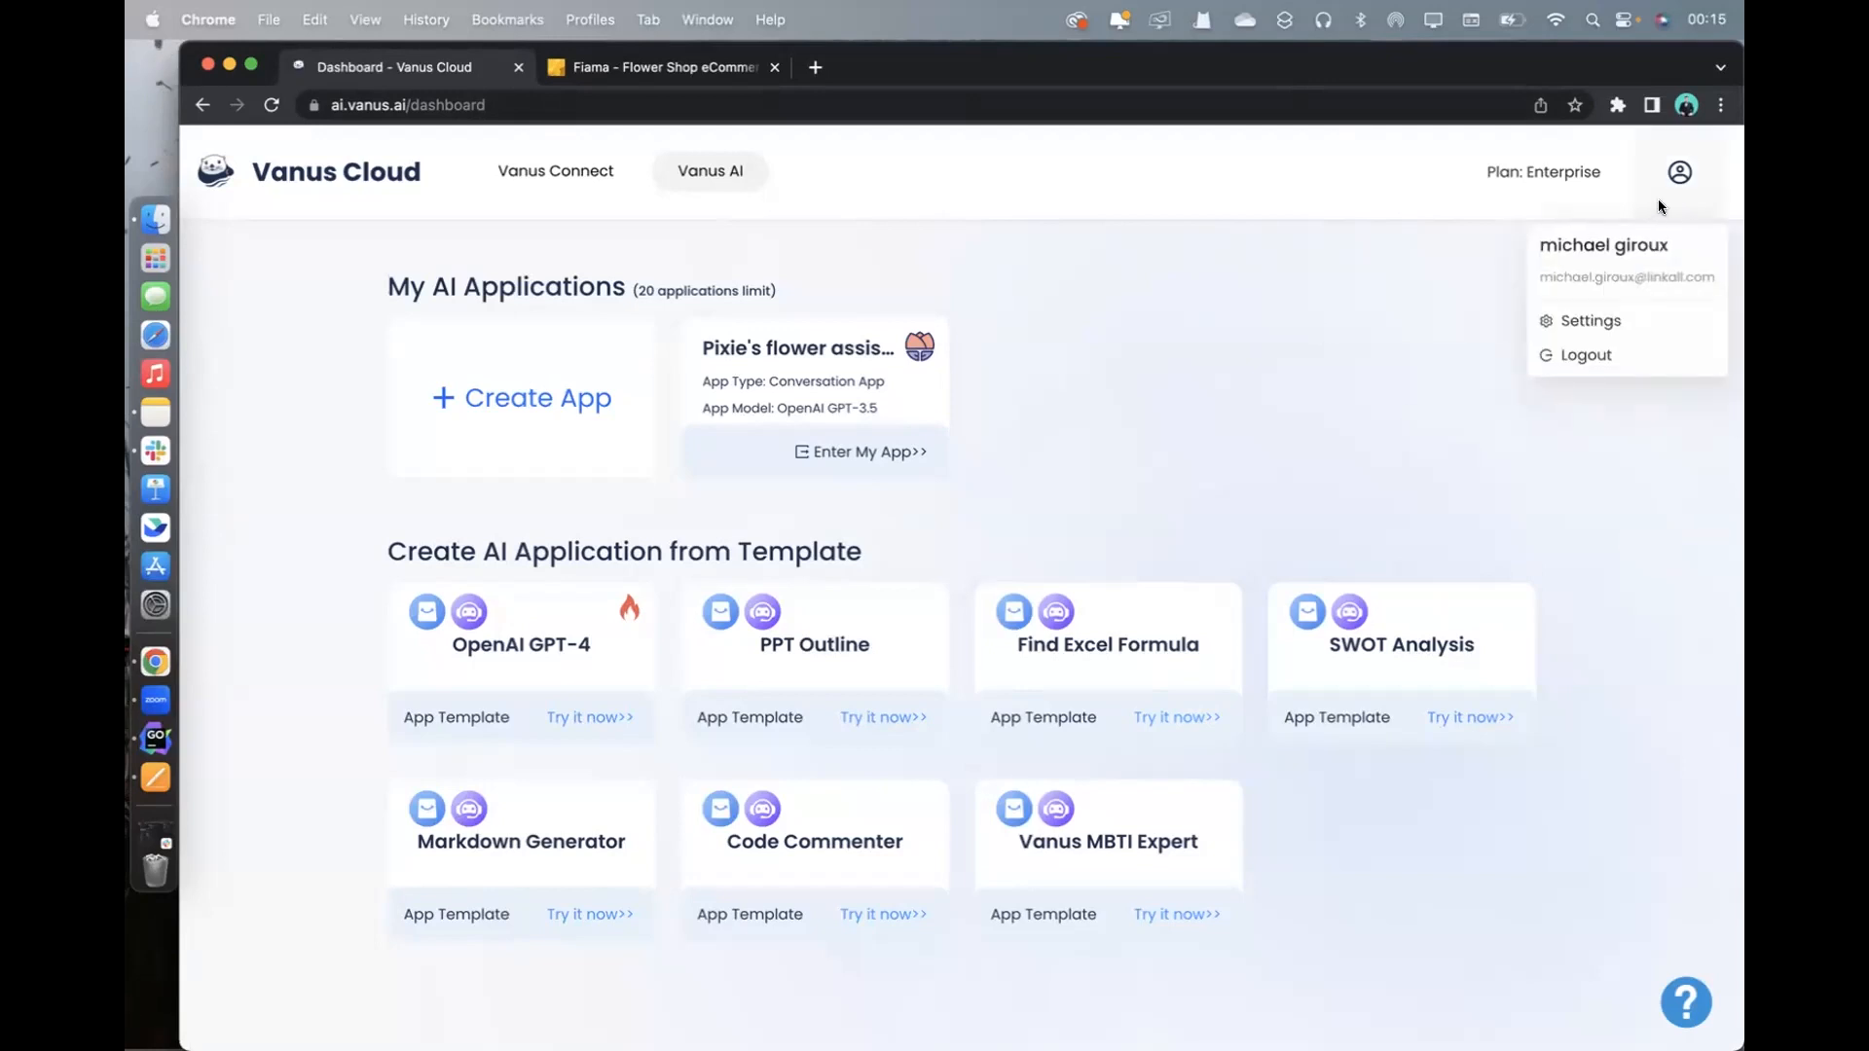
{"action": "left_click", "coordinate": [1568, 353]}
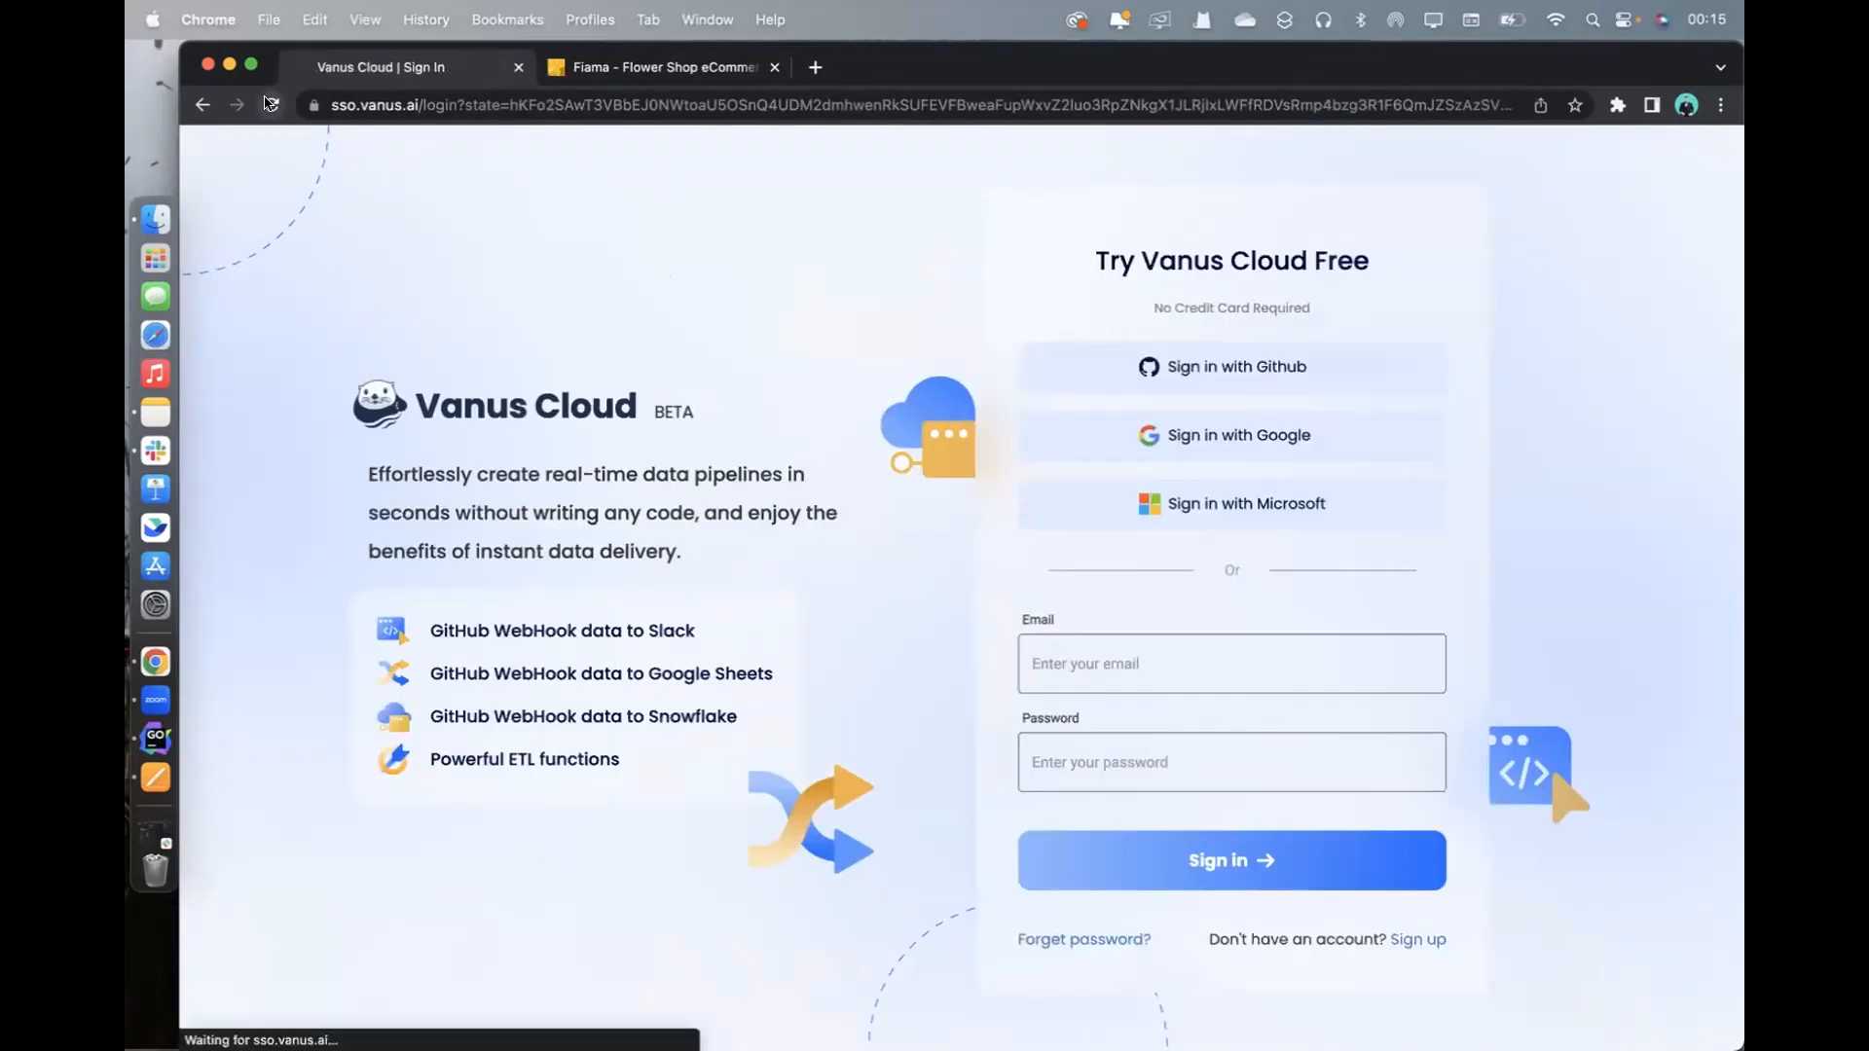
{"action": "left_click", "coordinate": [561, 95]}
{"action": "type", "text": "v"}
{"action": "key", "text": "Return"}
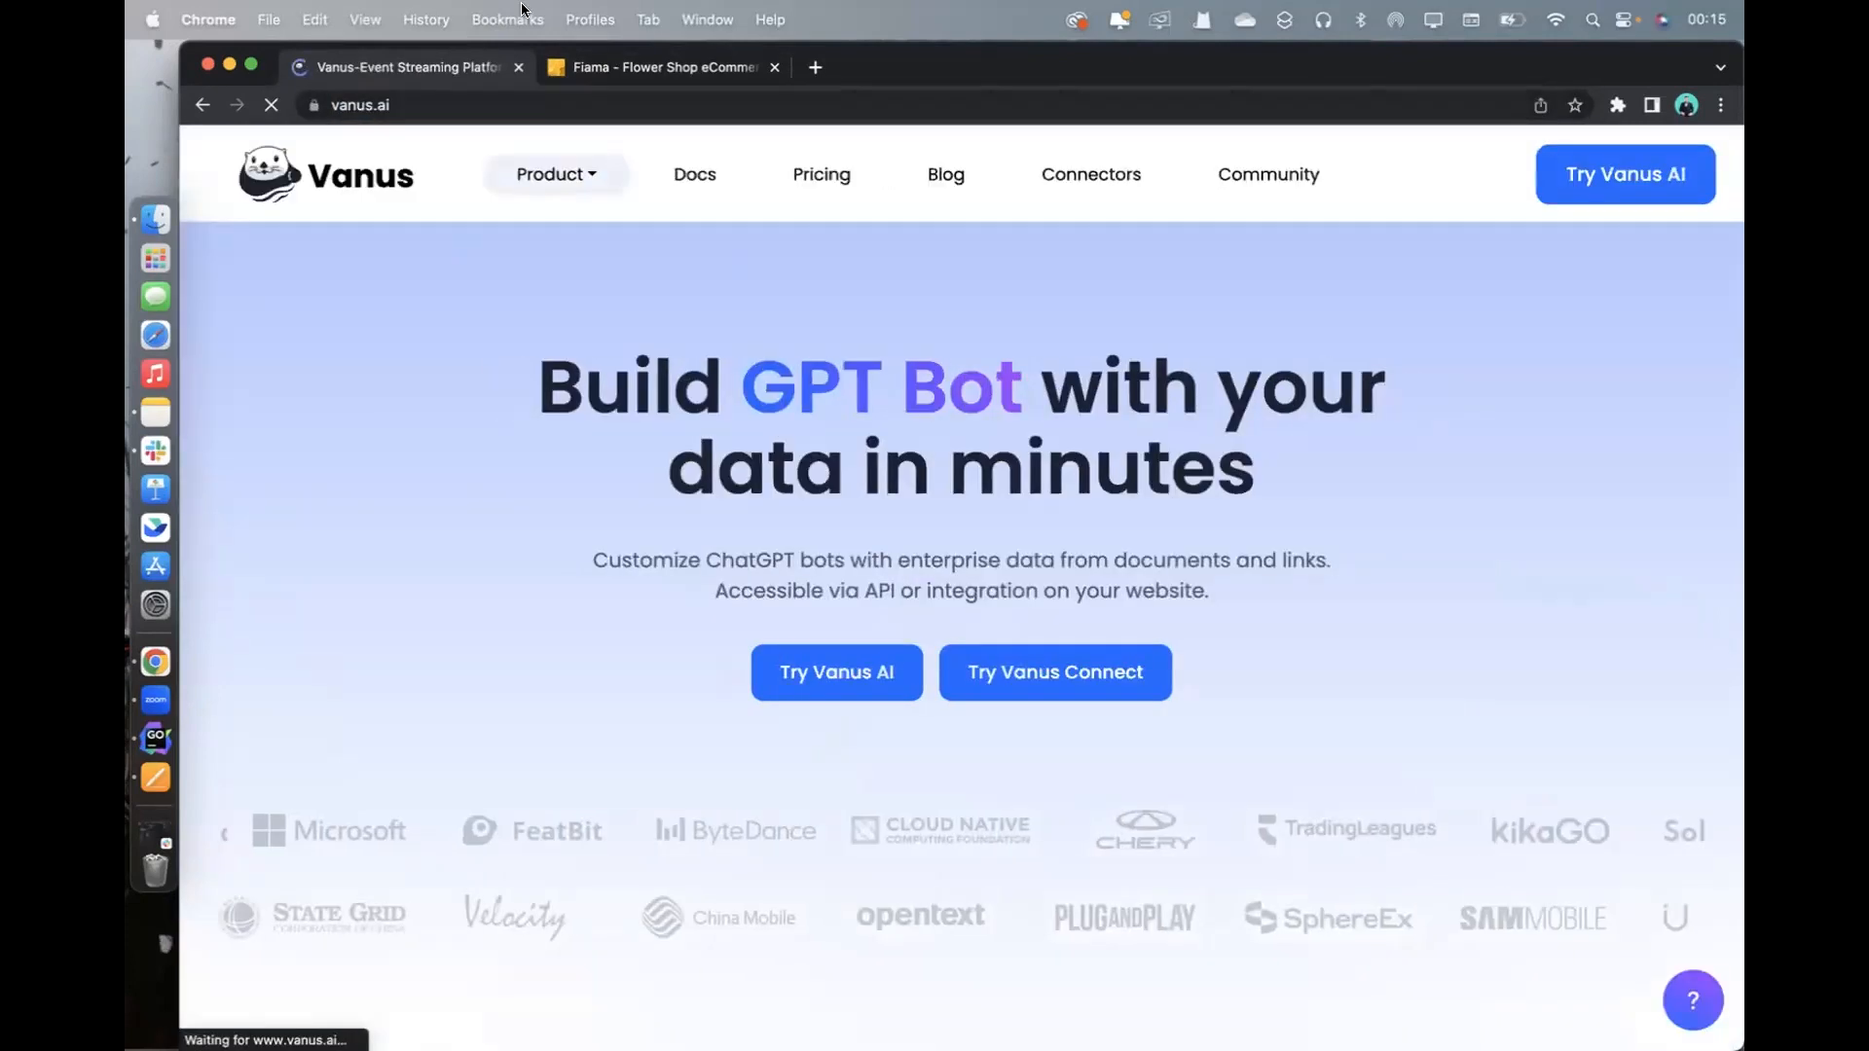
Start Vanus AI from the website's home page and sign in with GitHub
{"action": "left_click", "coordinate": [835, 672]}
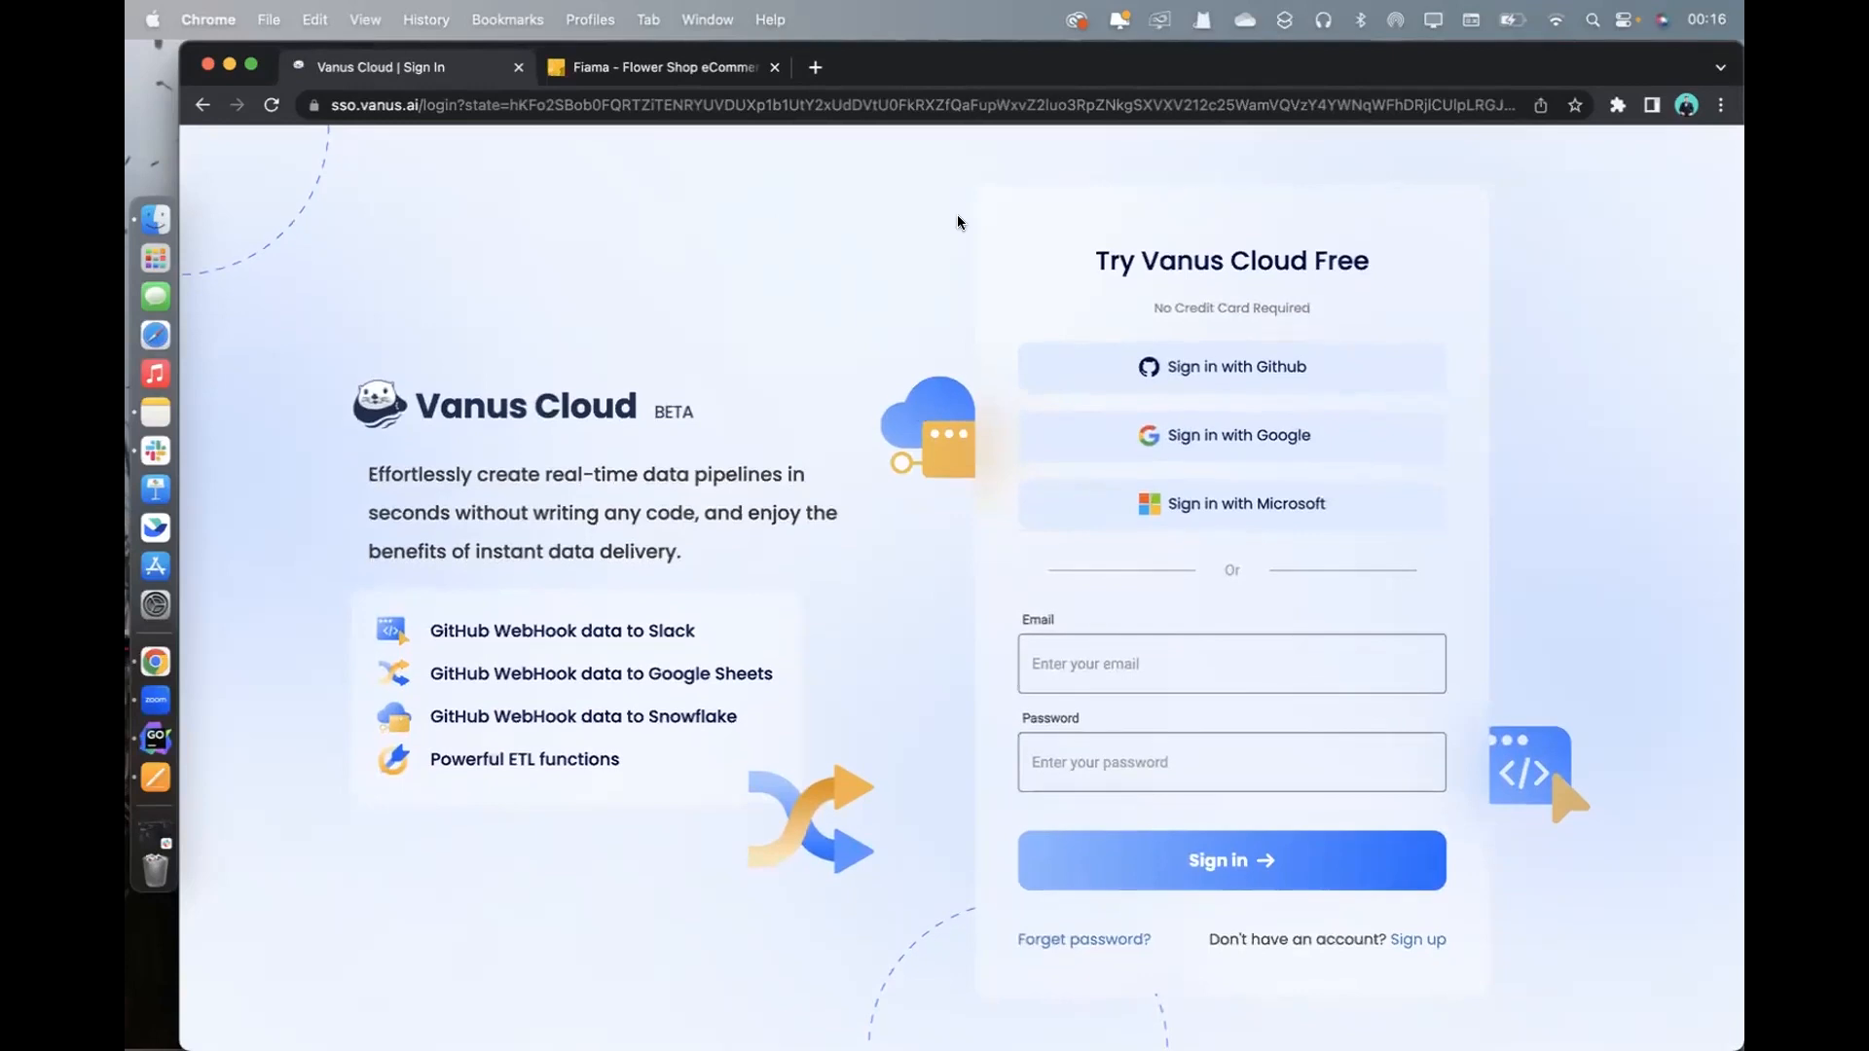
{"action": "left_click", "coordinate": [272, 104]}
{"action": "left_click", "coordinate": [1231, 378]}
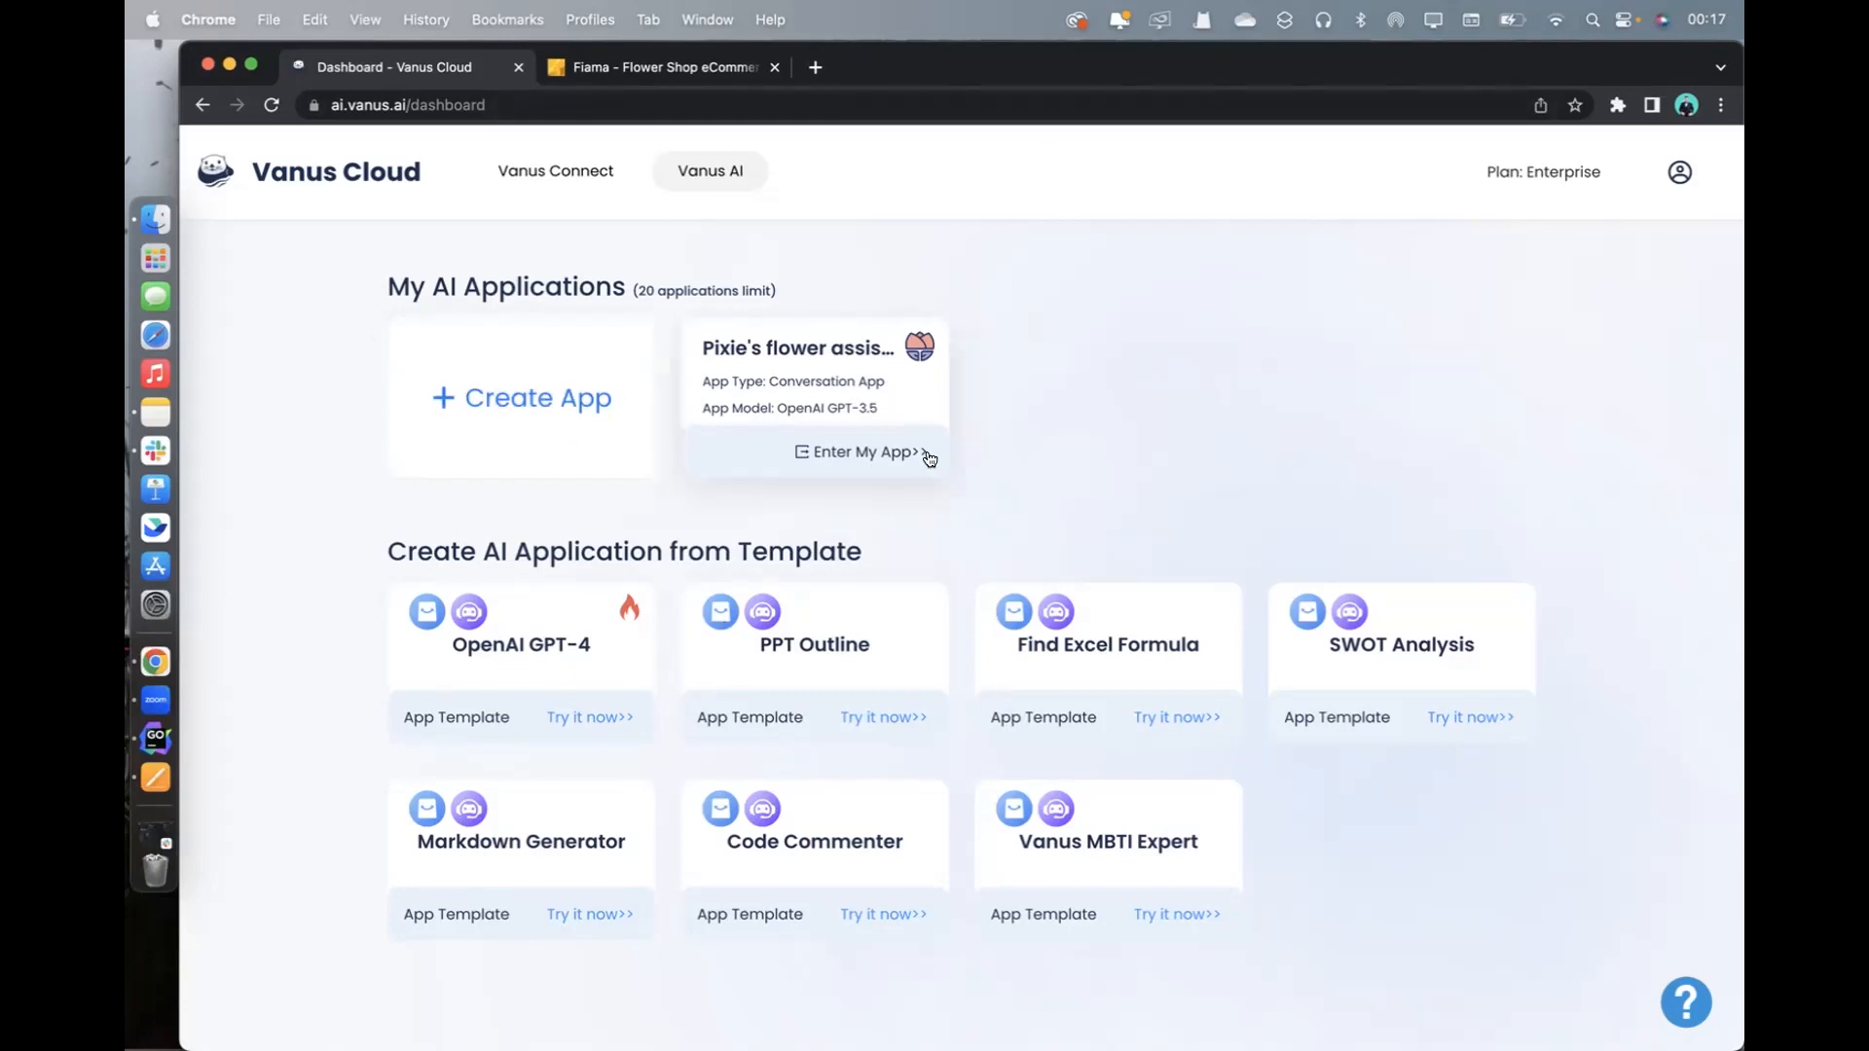
Start a new AI application named "vanus ai" using the OpenAI GPT-3.5 model
{"action": "left_click", "coordinate": [529, 407]}
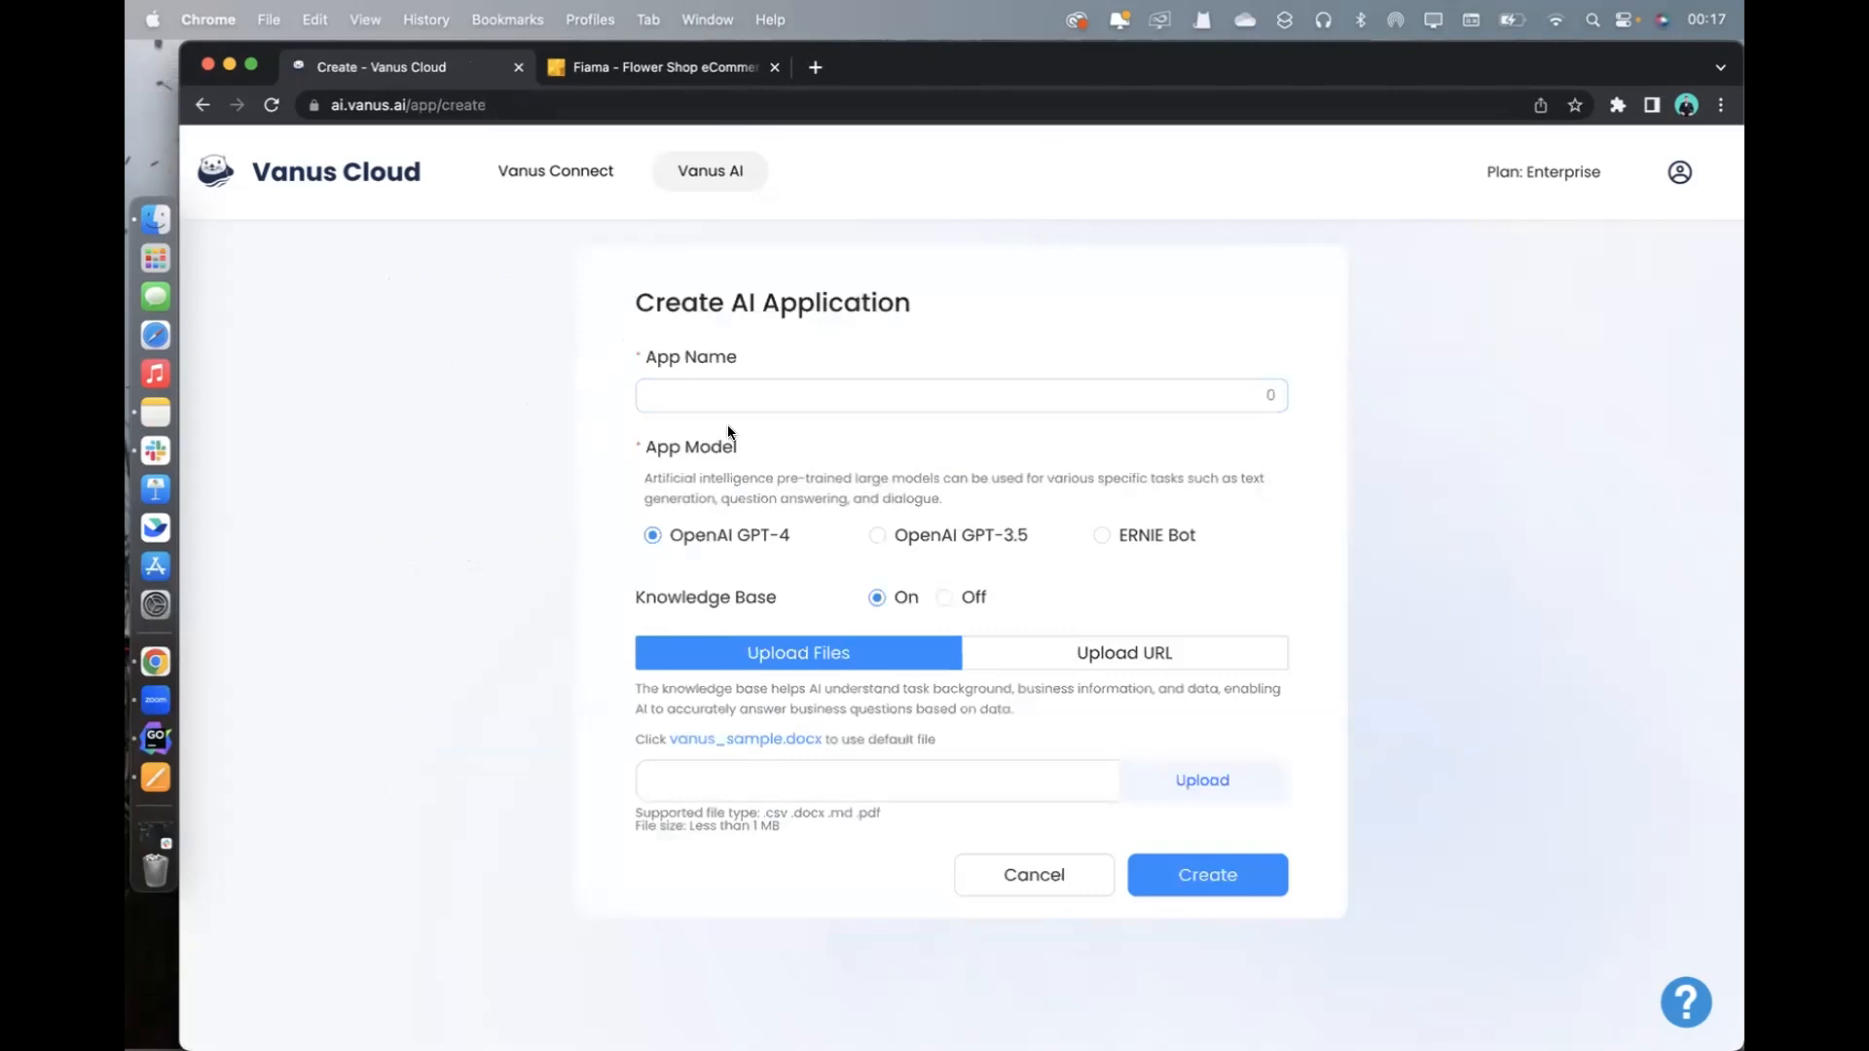
{"action": "left_click", "coordinate": [789, 401]}
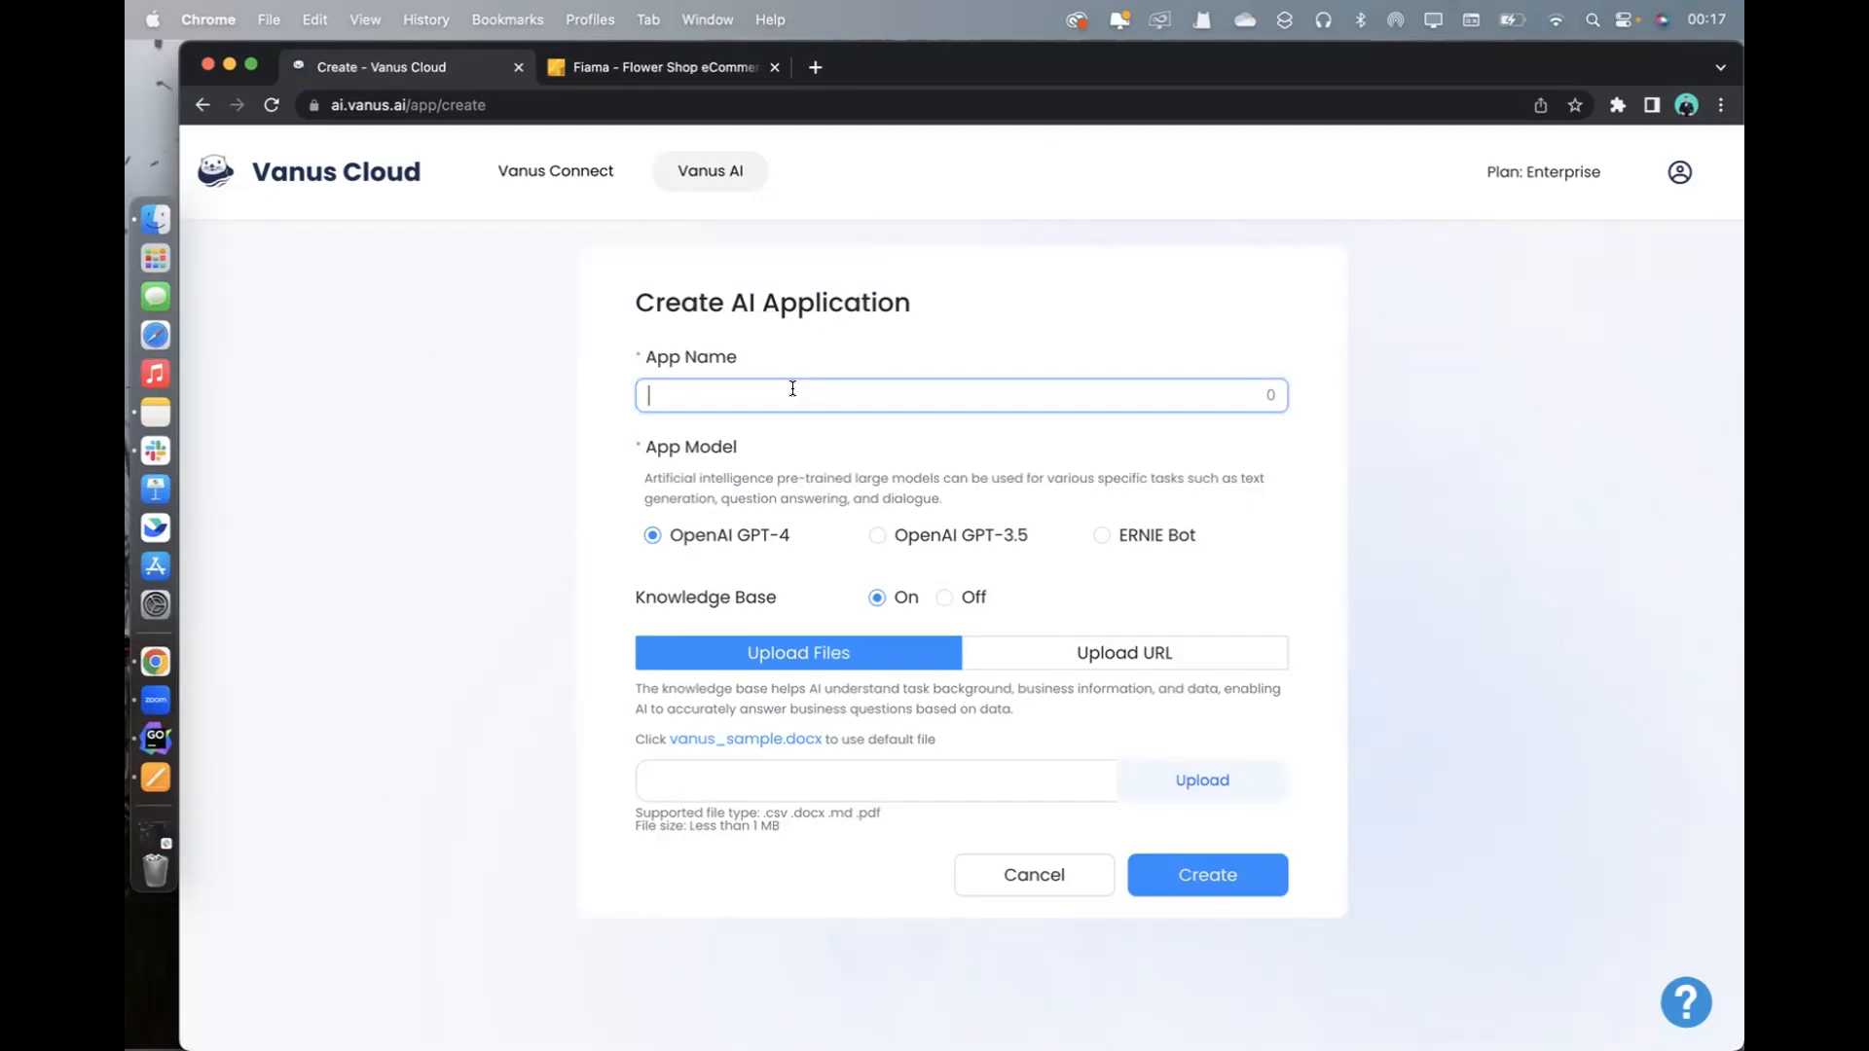
{"action": "type", "text": "vanus ai"}
{"action": "left_click", "coordinate": [902, 533]}
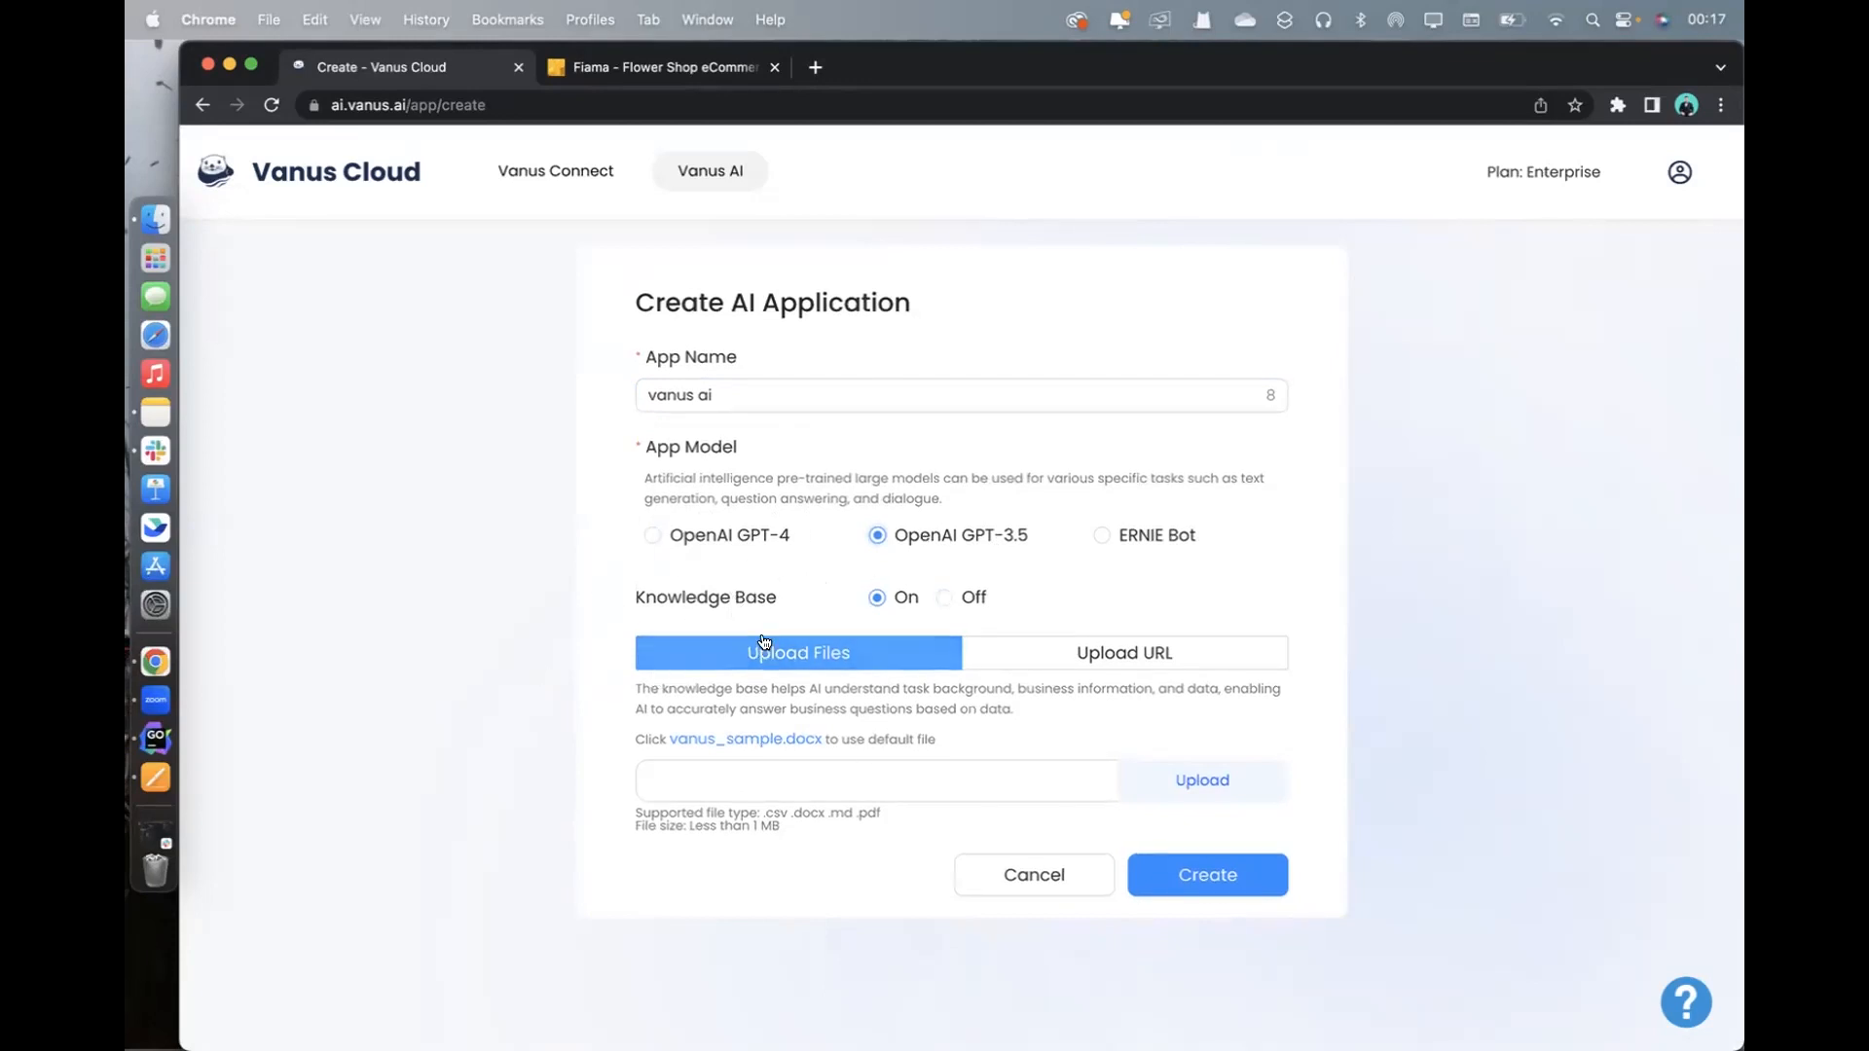
Check the URL upload option, set the Knowledge Base to Off and create the application
{"action": "left_click", "coordinate": [1102, 654]}
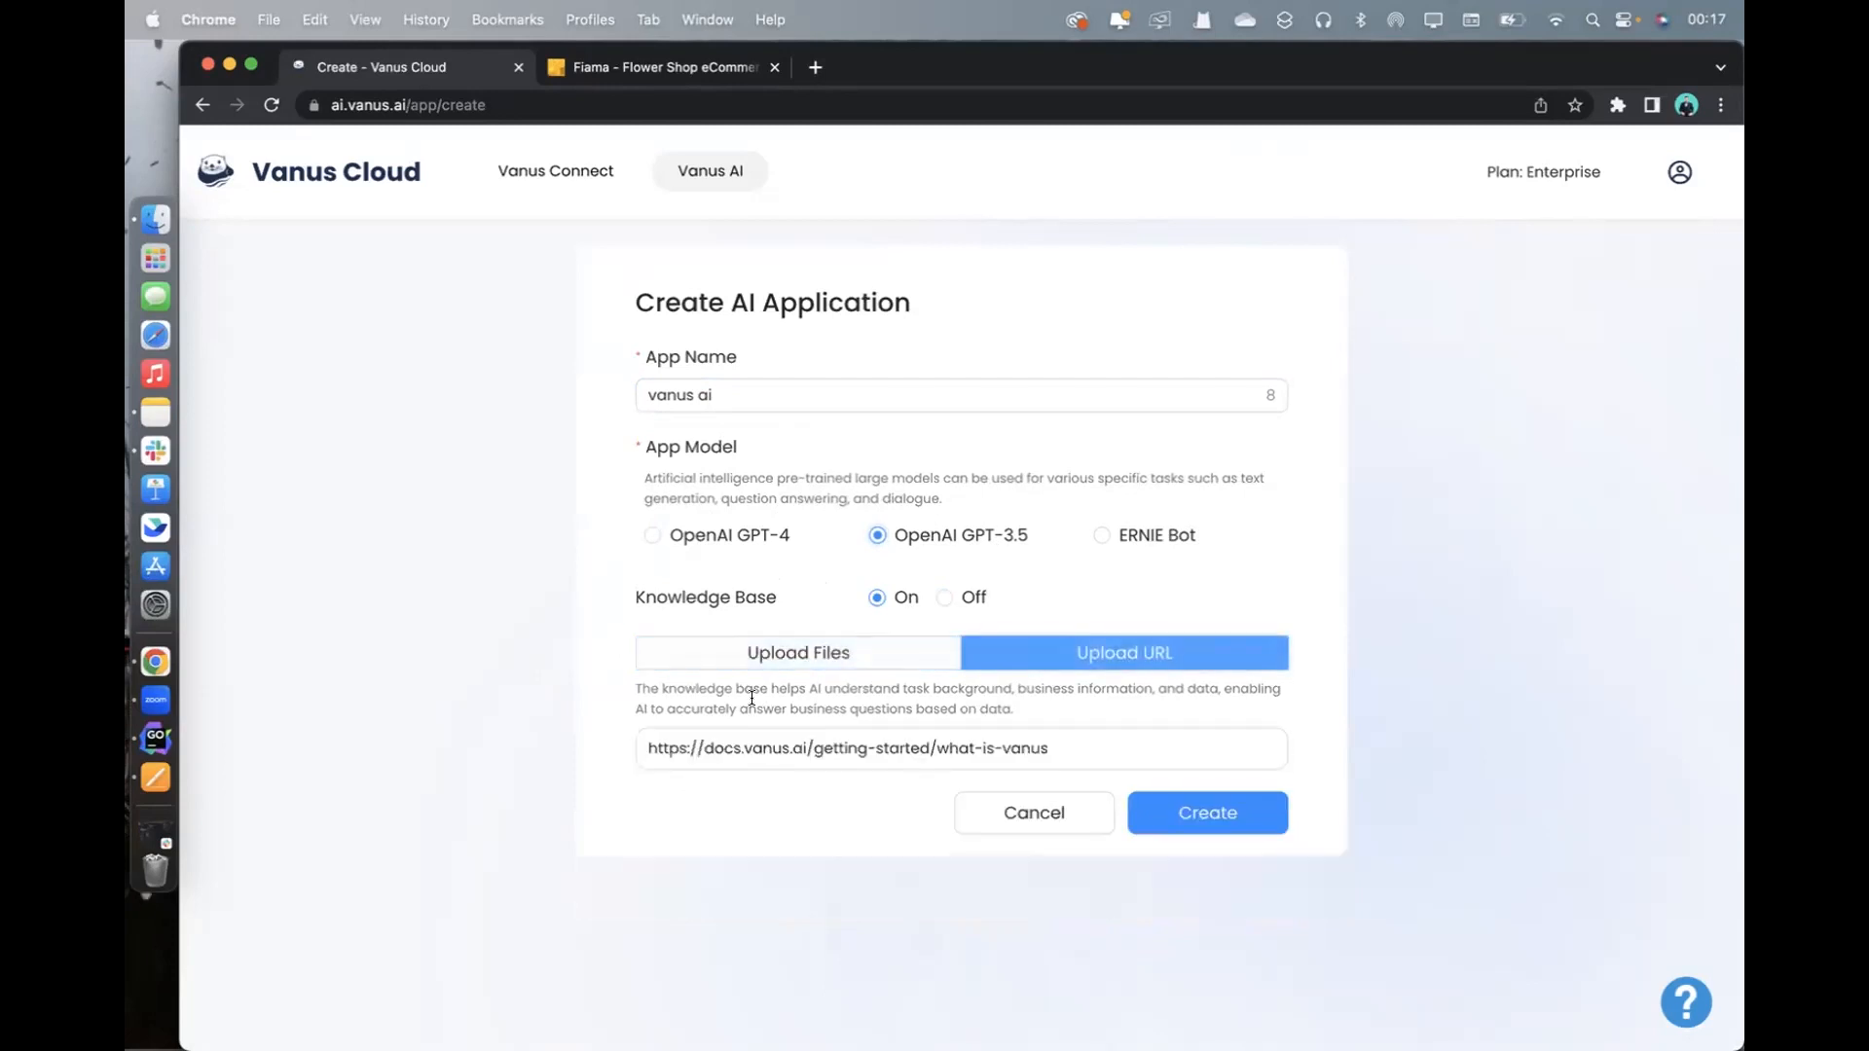
{"action": "double_click", "coordinate": [923, 756]}
{"action": "double_click", "coordinate": [924, 748]}
{"action": "triple_click", "coordinate": [924, 747]}
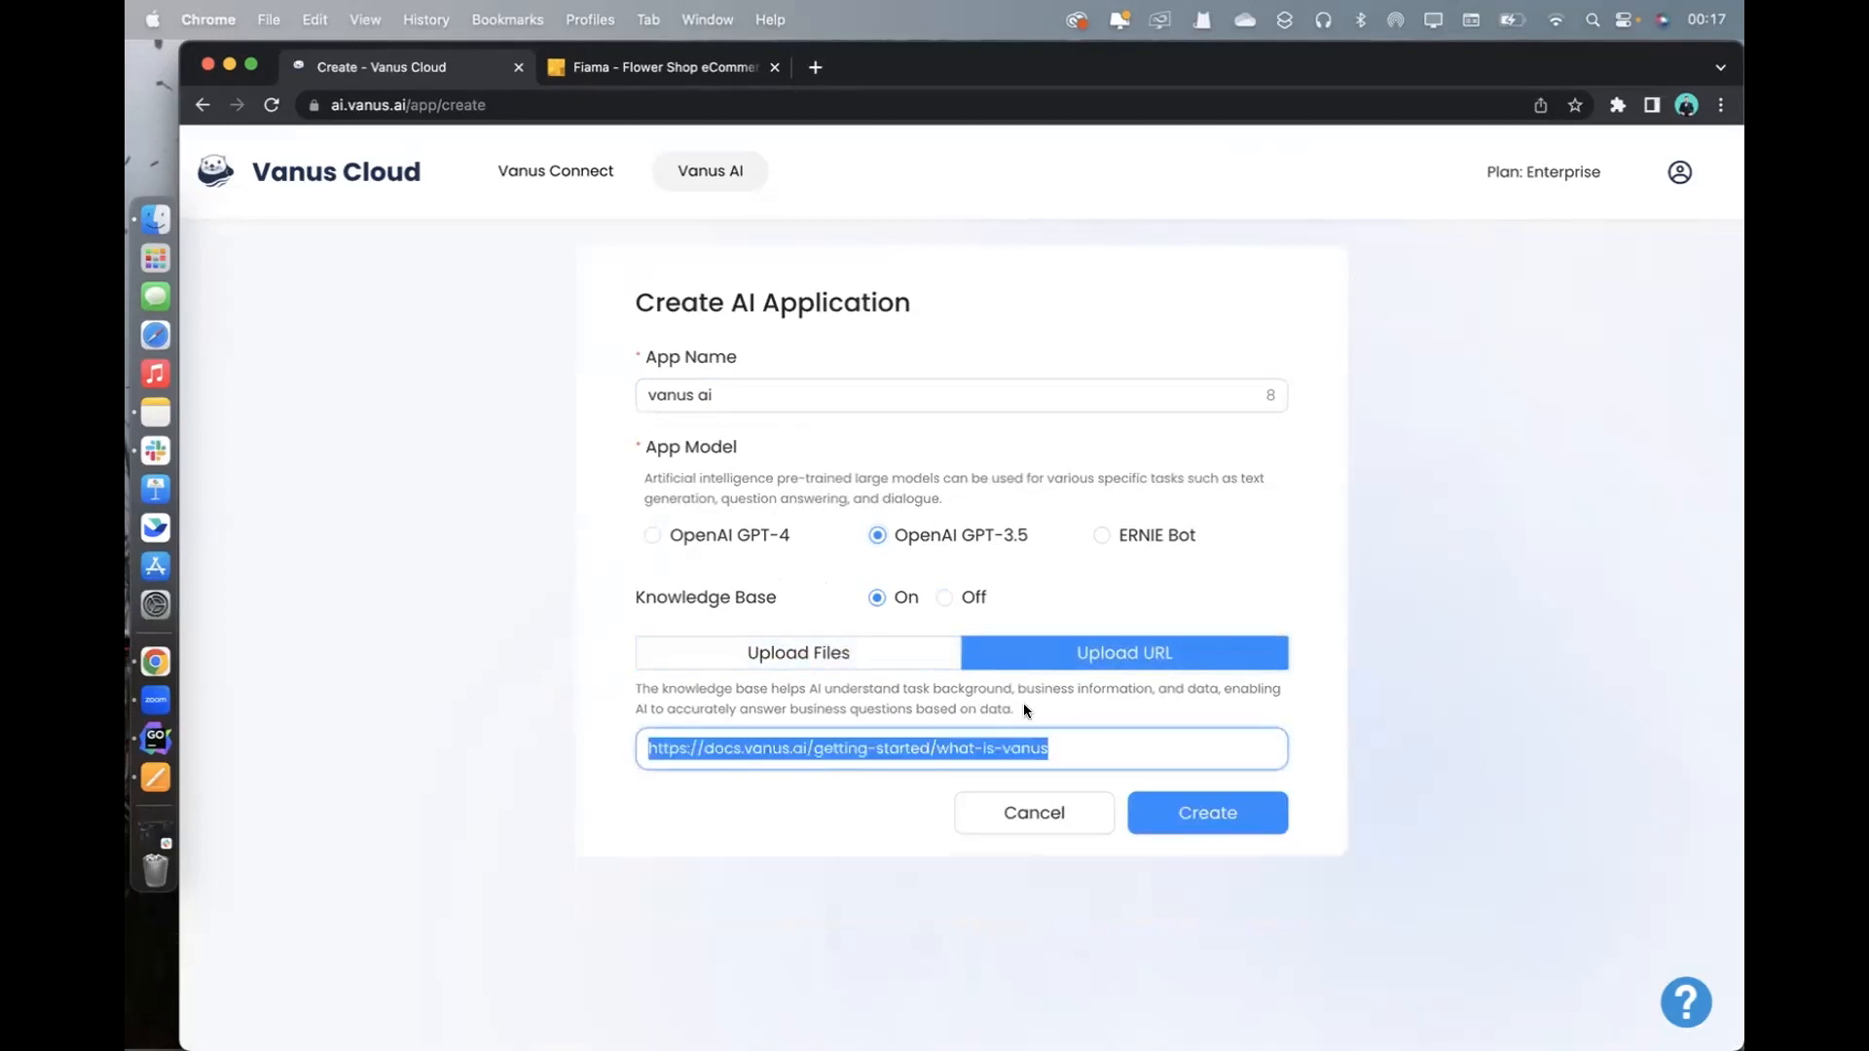
{"action": "left_click", "coordinate": [946, 601]}
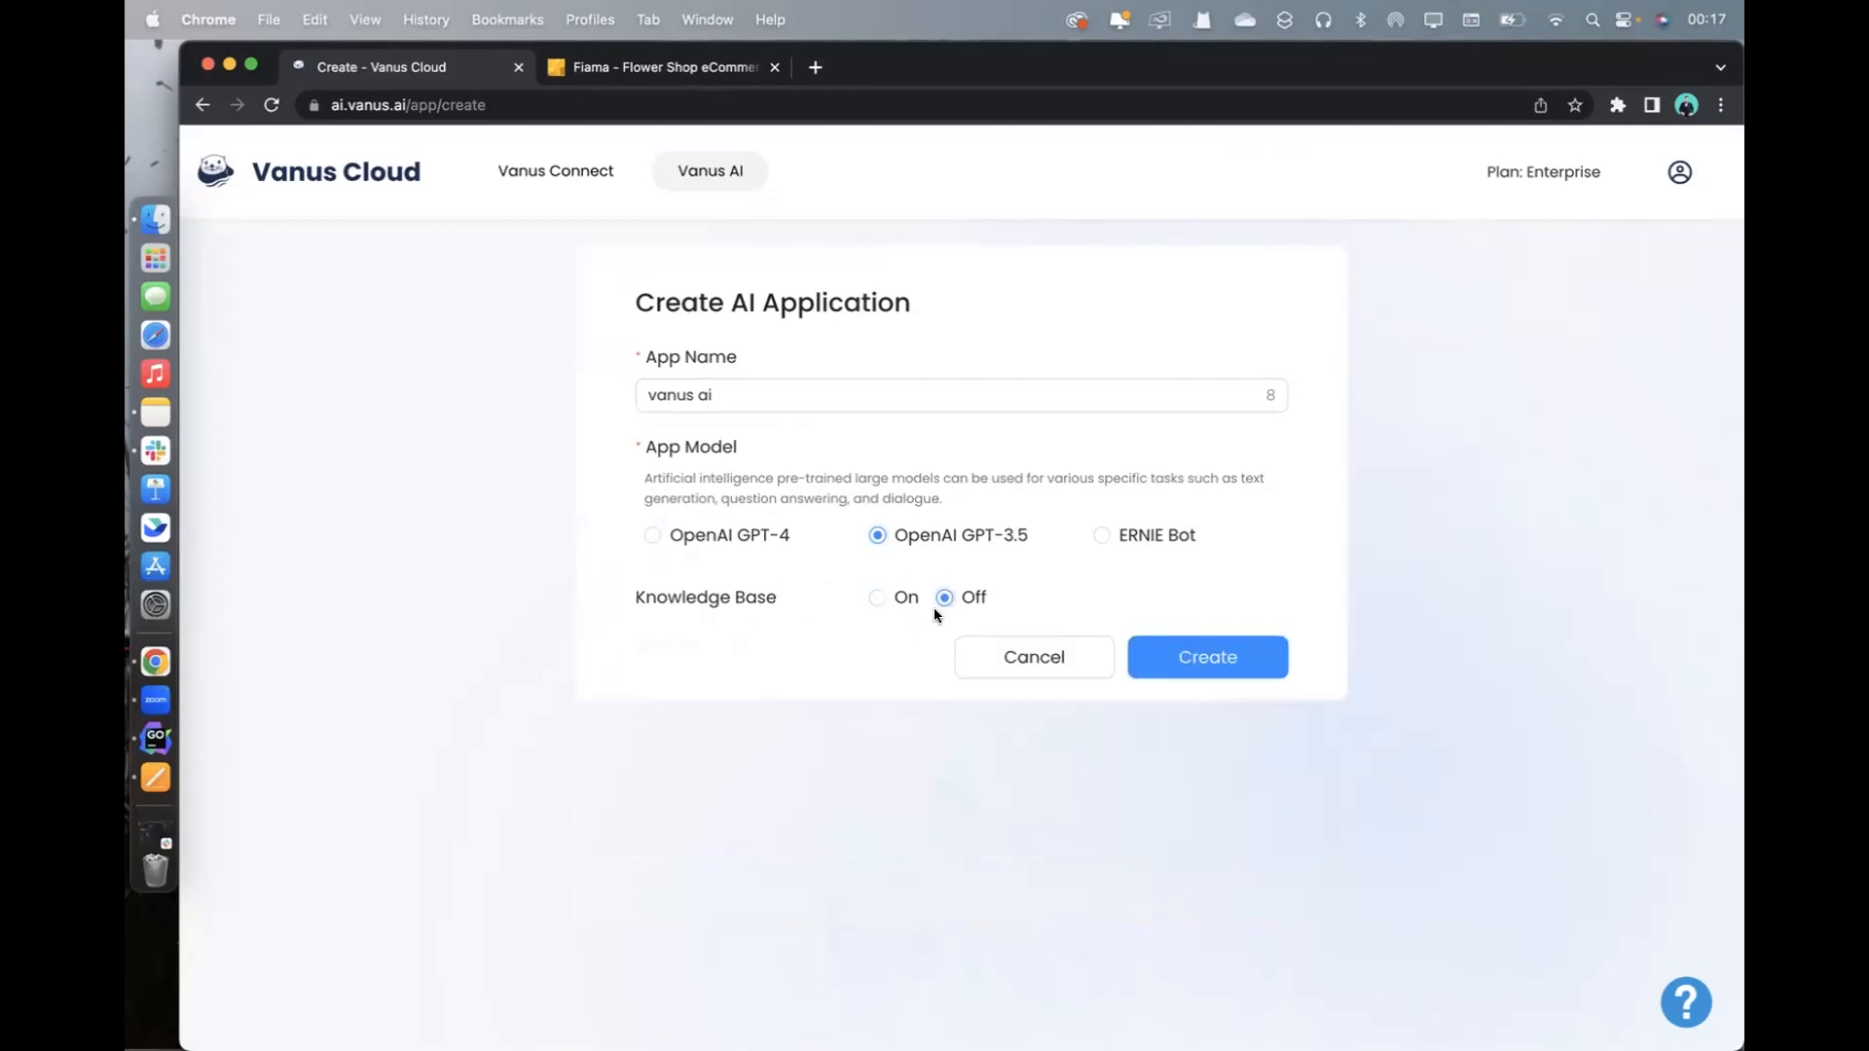
{"action": "left_click", "coordinate": [1221, 660]}
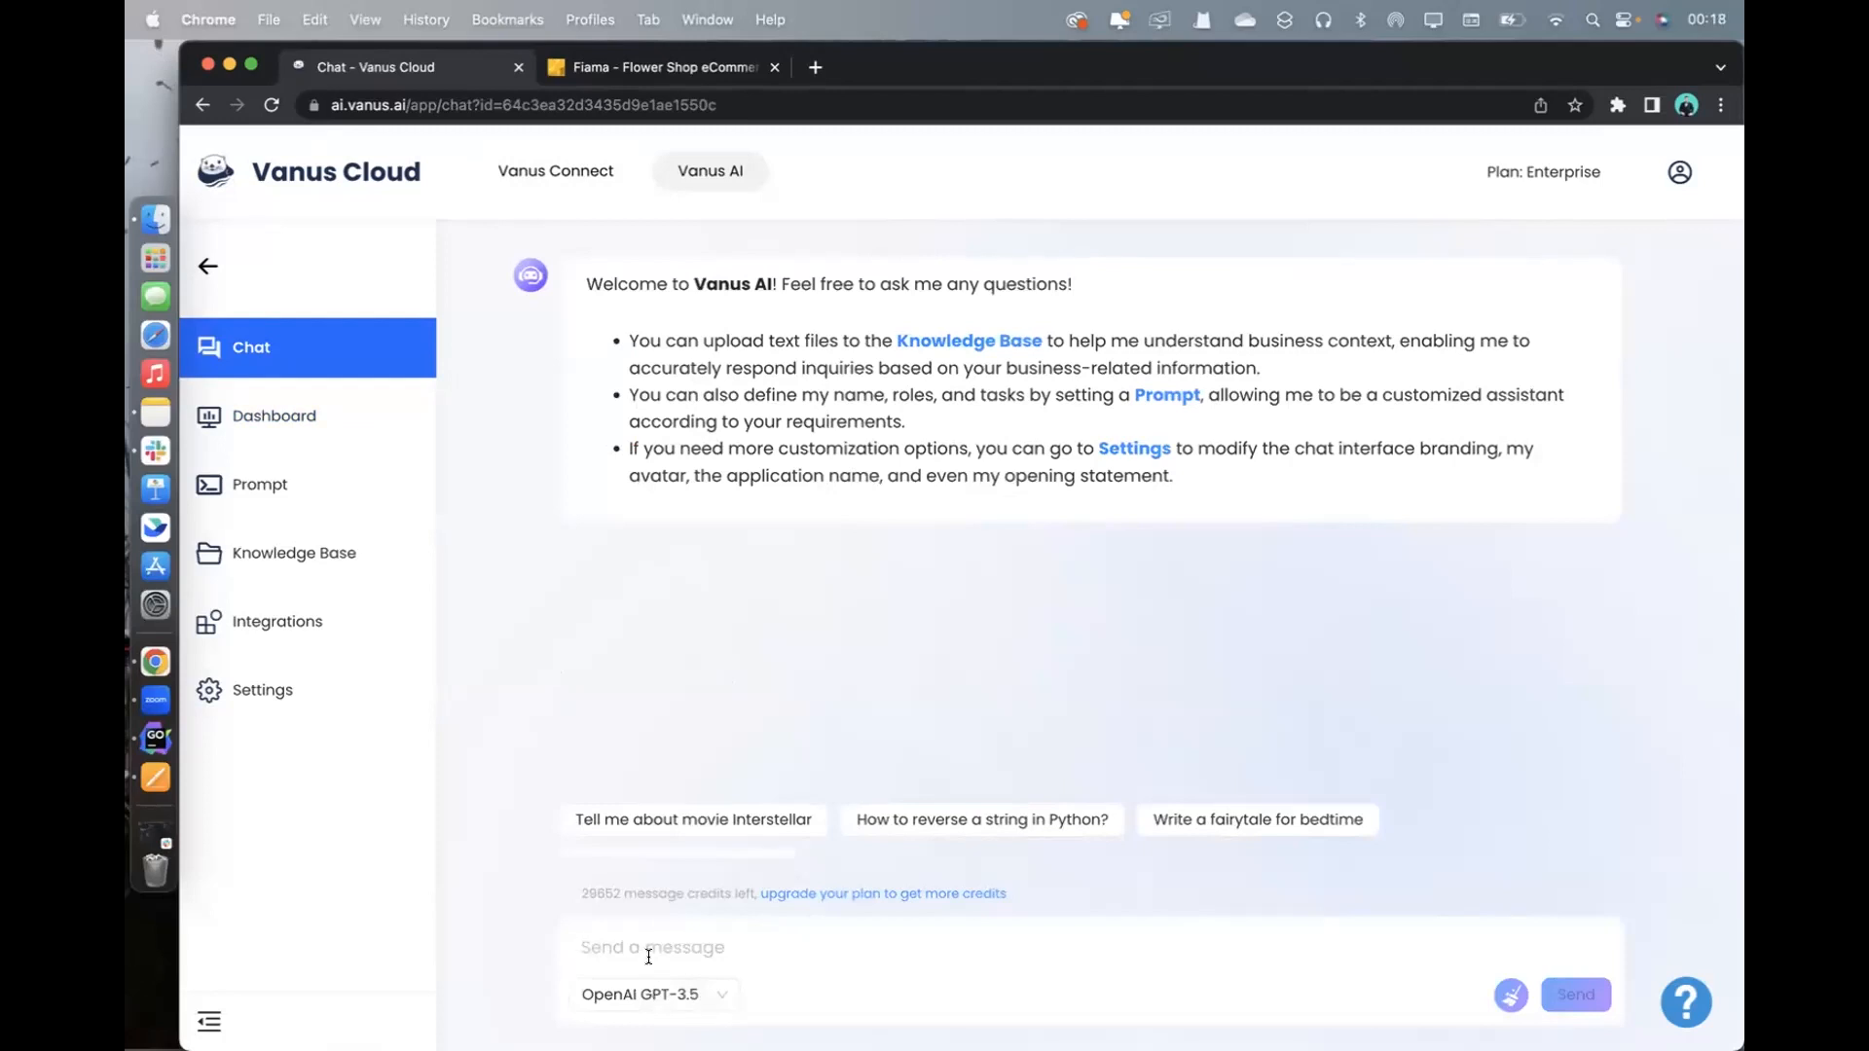
Ask the chatbot "Hi who are you?" and show the models available for the chat
{"action": "type", "text": "Hi who are you?"}
{"action": "key", "text": "Return"}
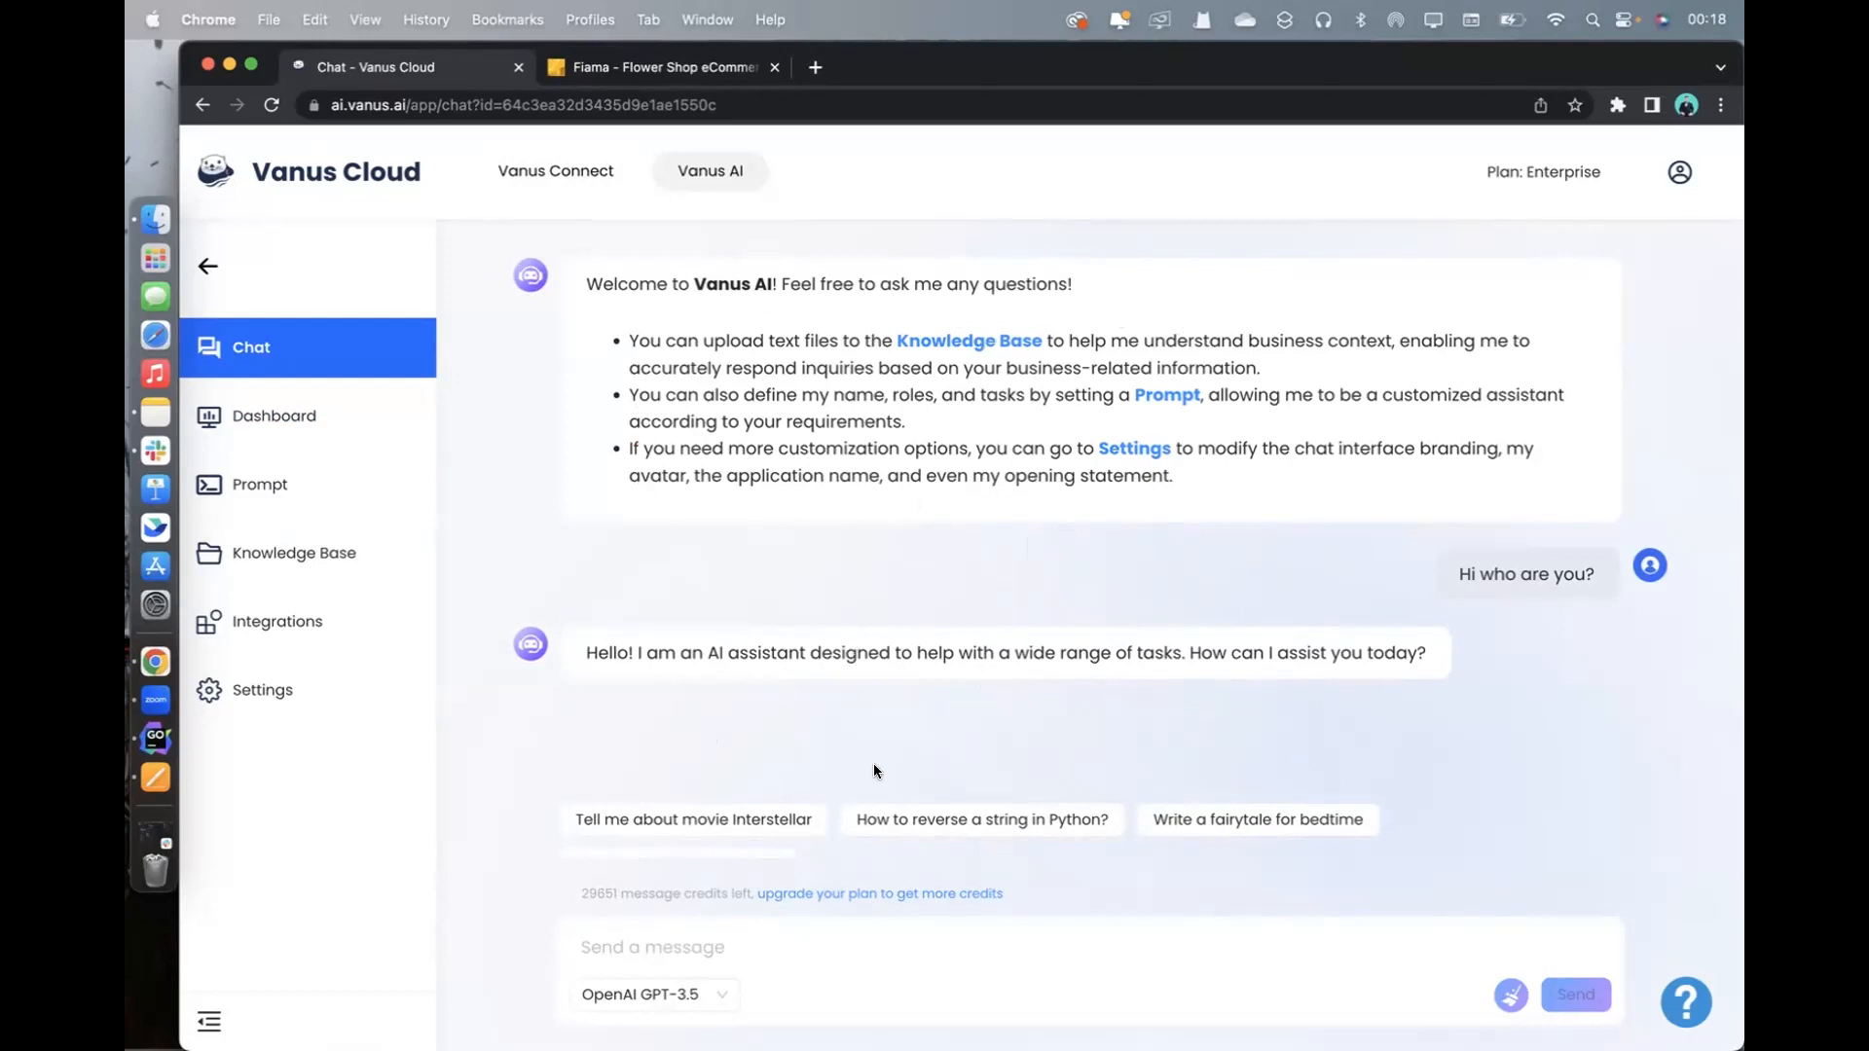
{"action": "left_click", "coordinate": [710, 1000]}
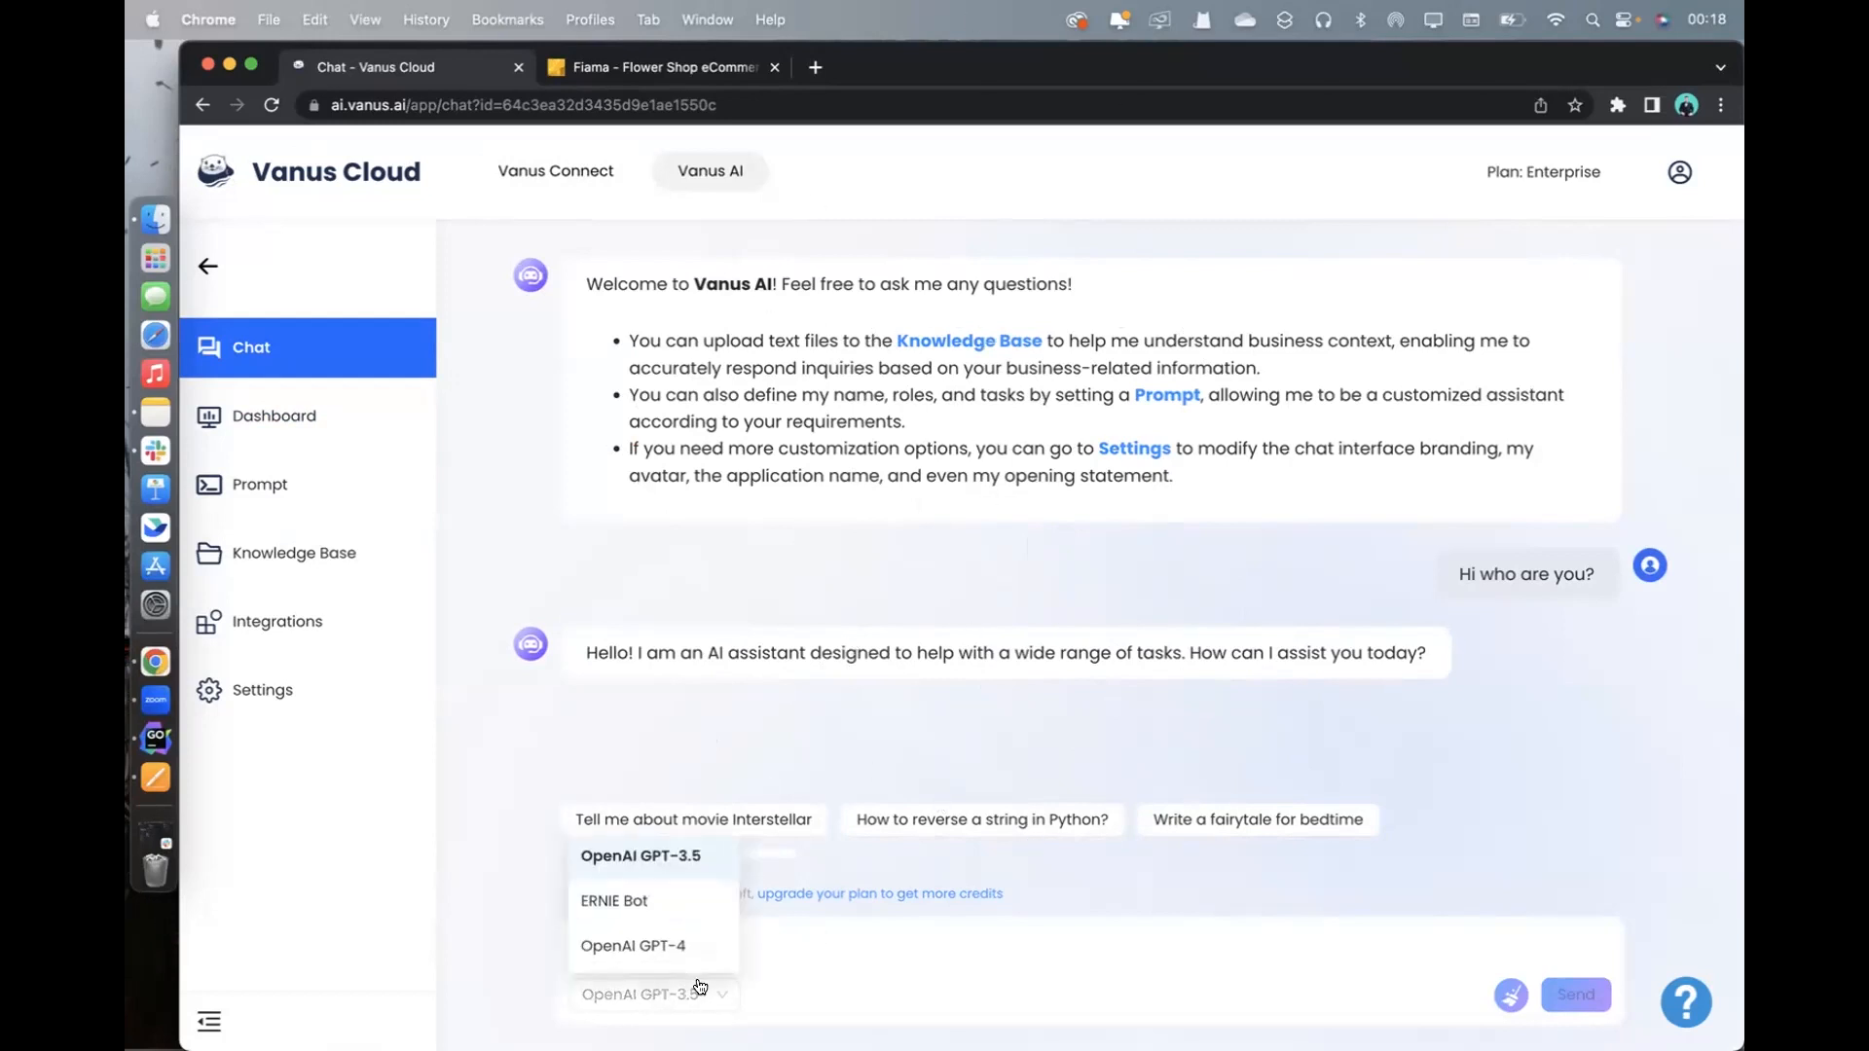
Ask the chatbot "How to write a simple webserver in golang" and look through its answer
{"action": "left_click", "coordinate": [841, 951]}
{"action": "type", "text": "How to"}
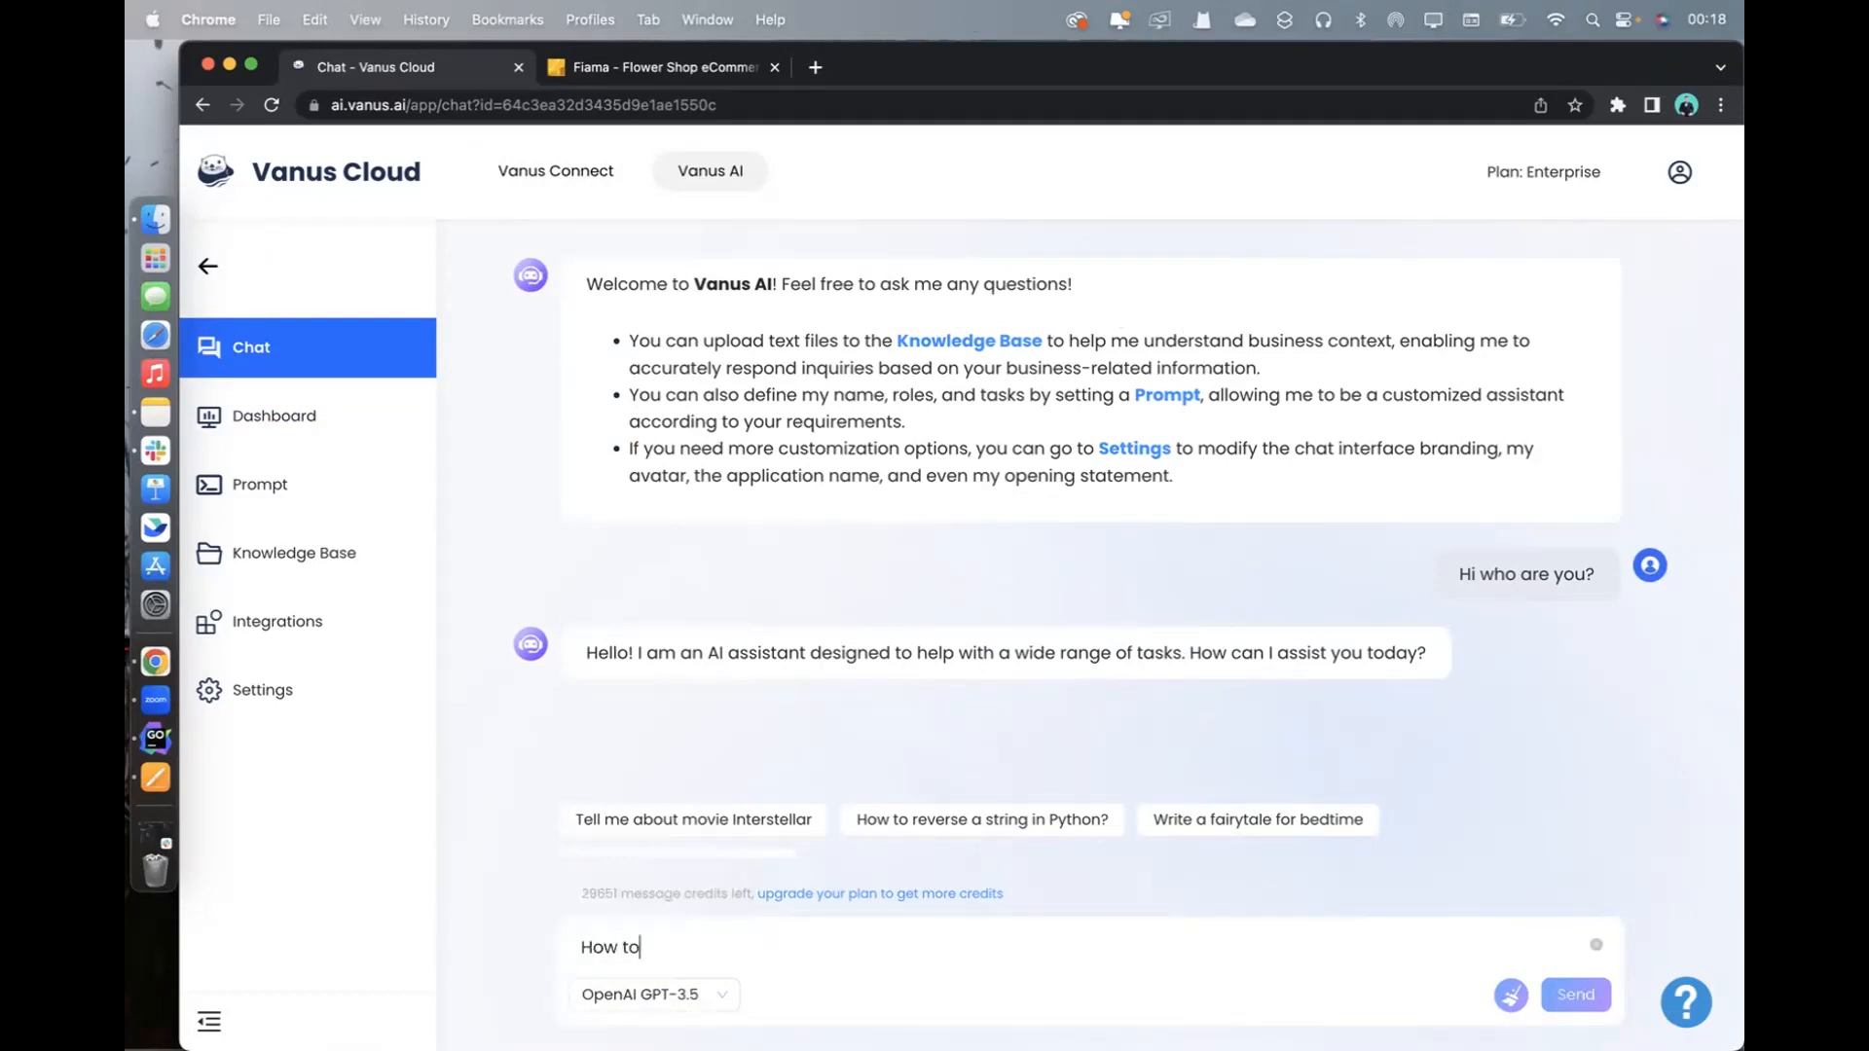
{"action": "type", "text": " write a simple webseit"}
{"action": "key", "text": "BackSpace"}
{"action": "key", "text": "BackSpace"}
{"action": "type", "text": "t"}
{"action": "key", "text": "BackSpace"}
{"action": "type", "text": "rver in golang"}
{"action": "key", "text": "Return"}
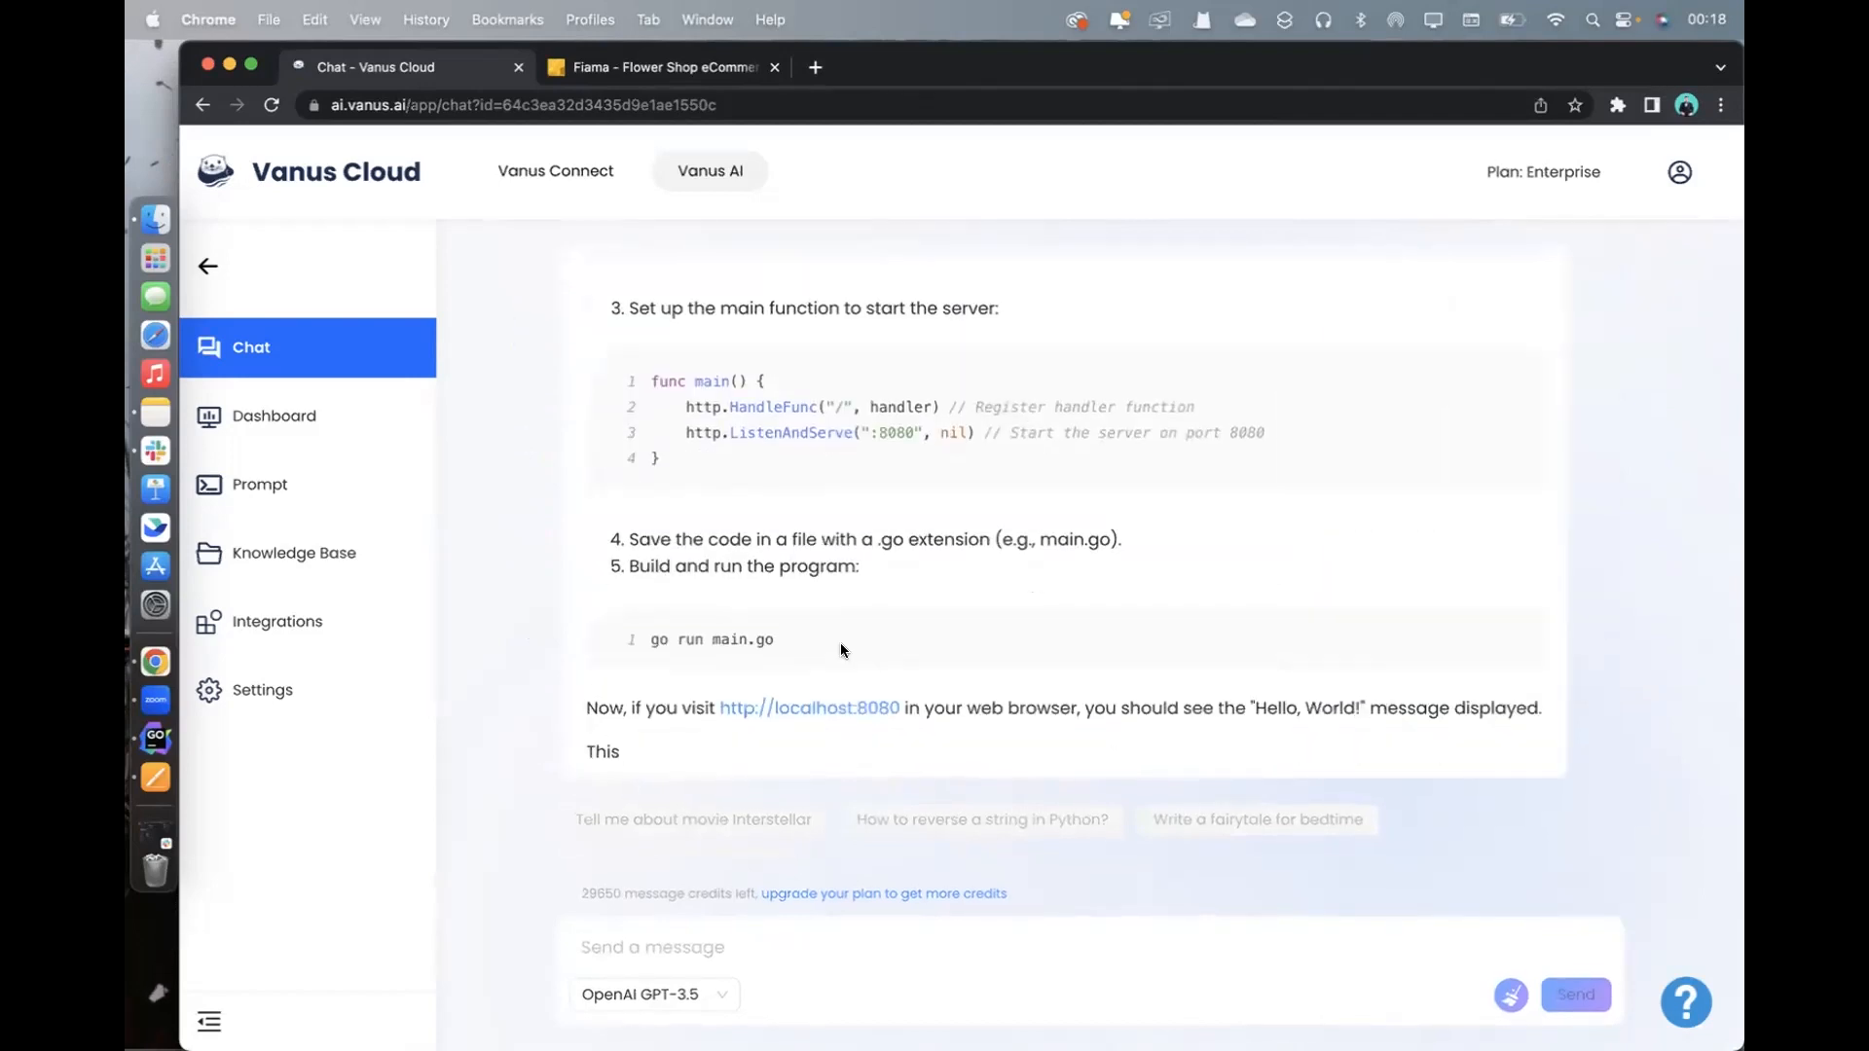
{"action": "scroll", "coordinate": [874, 657], "scroll_direction": "up", "scroll_amount": 5}
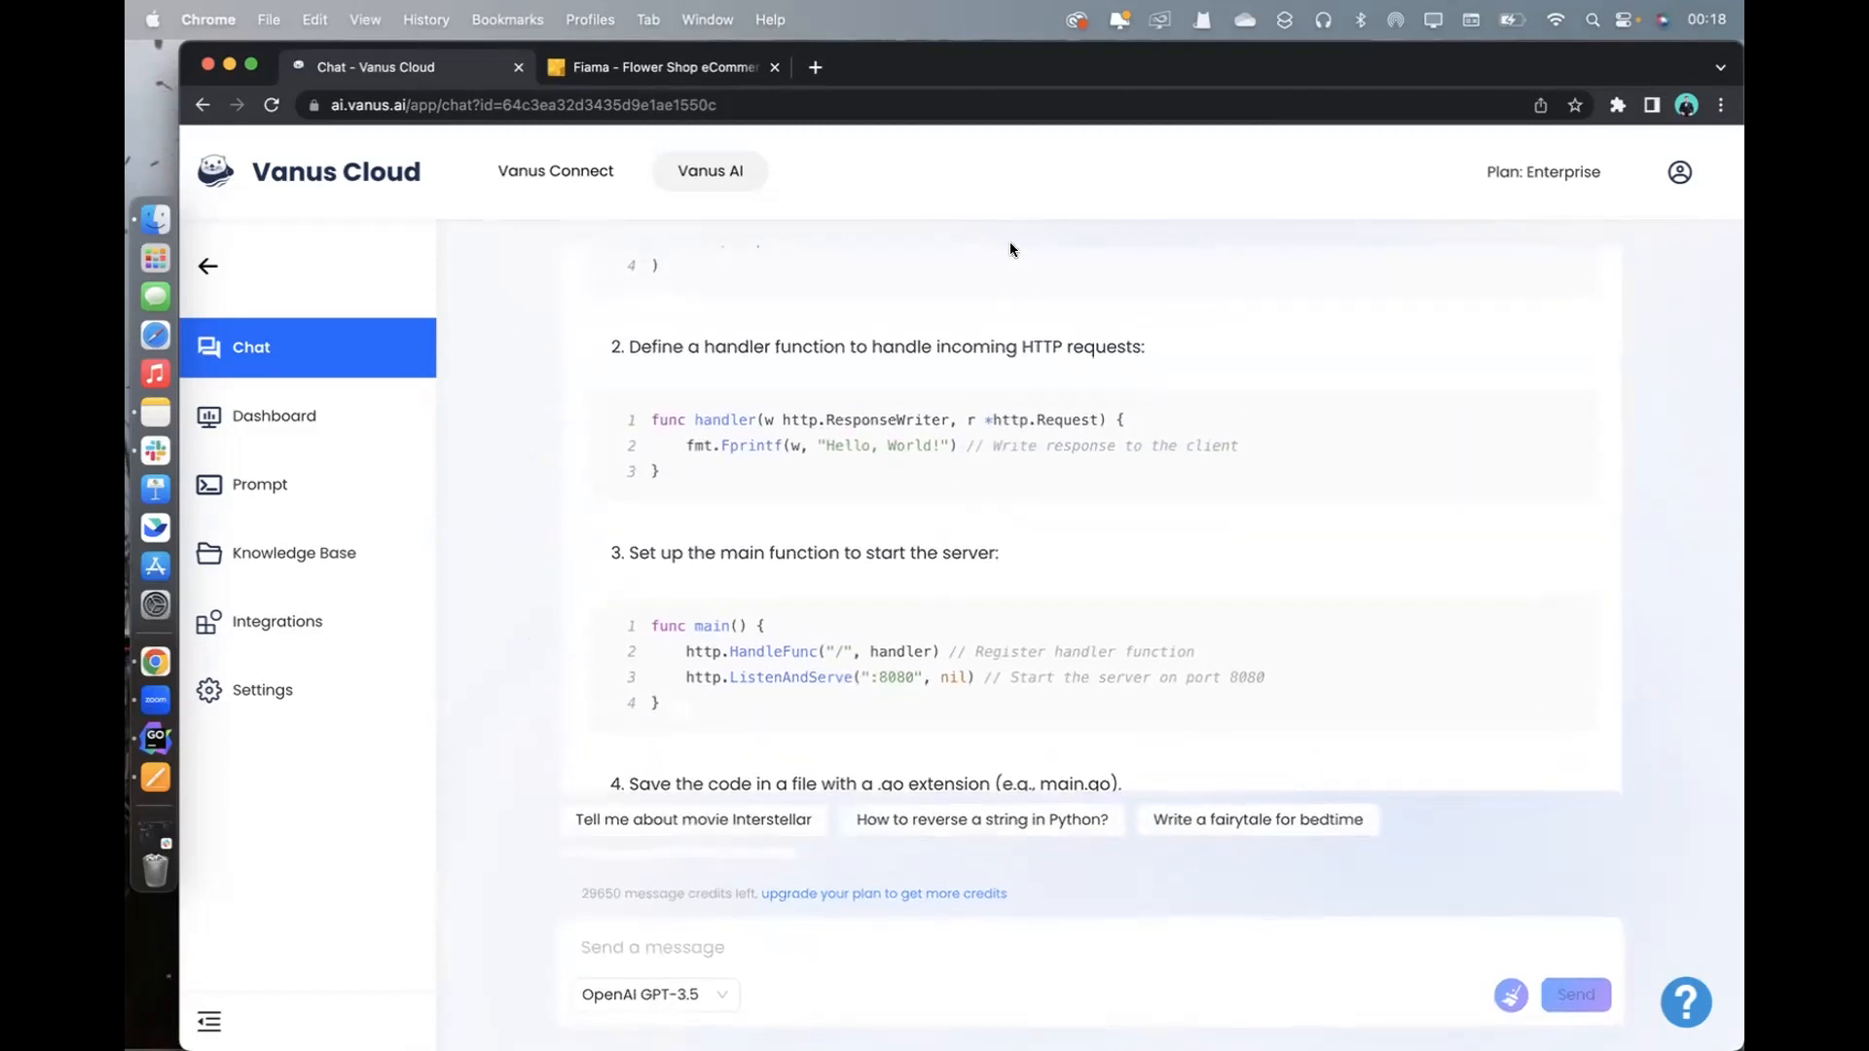
{"action": "scroll", "coordinate": [971, 635], "scroll_direction": "down", "scroll_amount": 3}
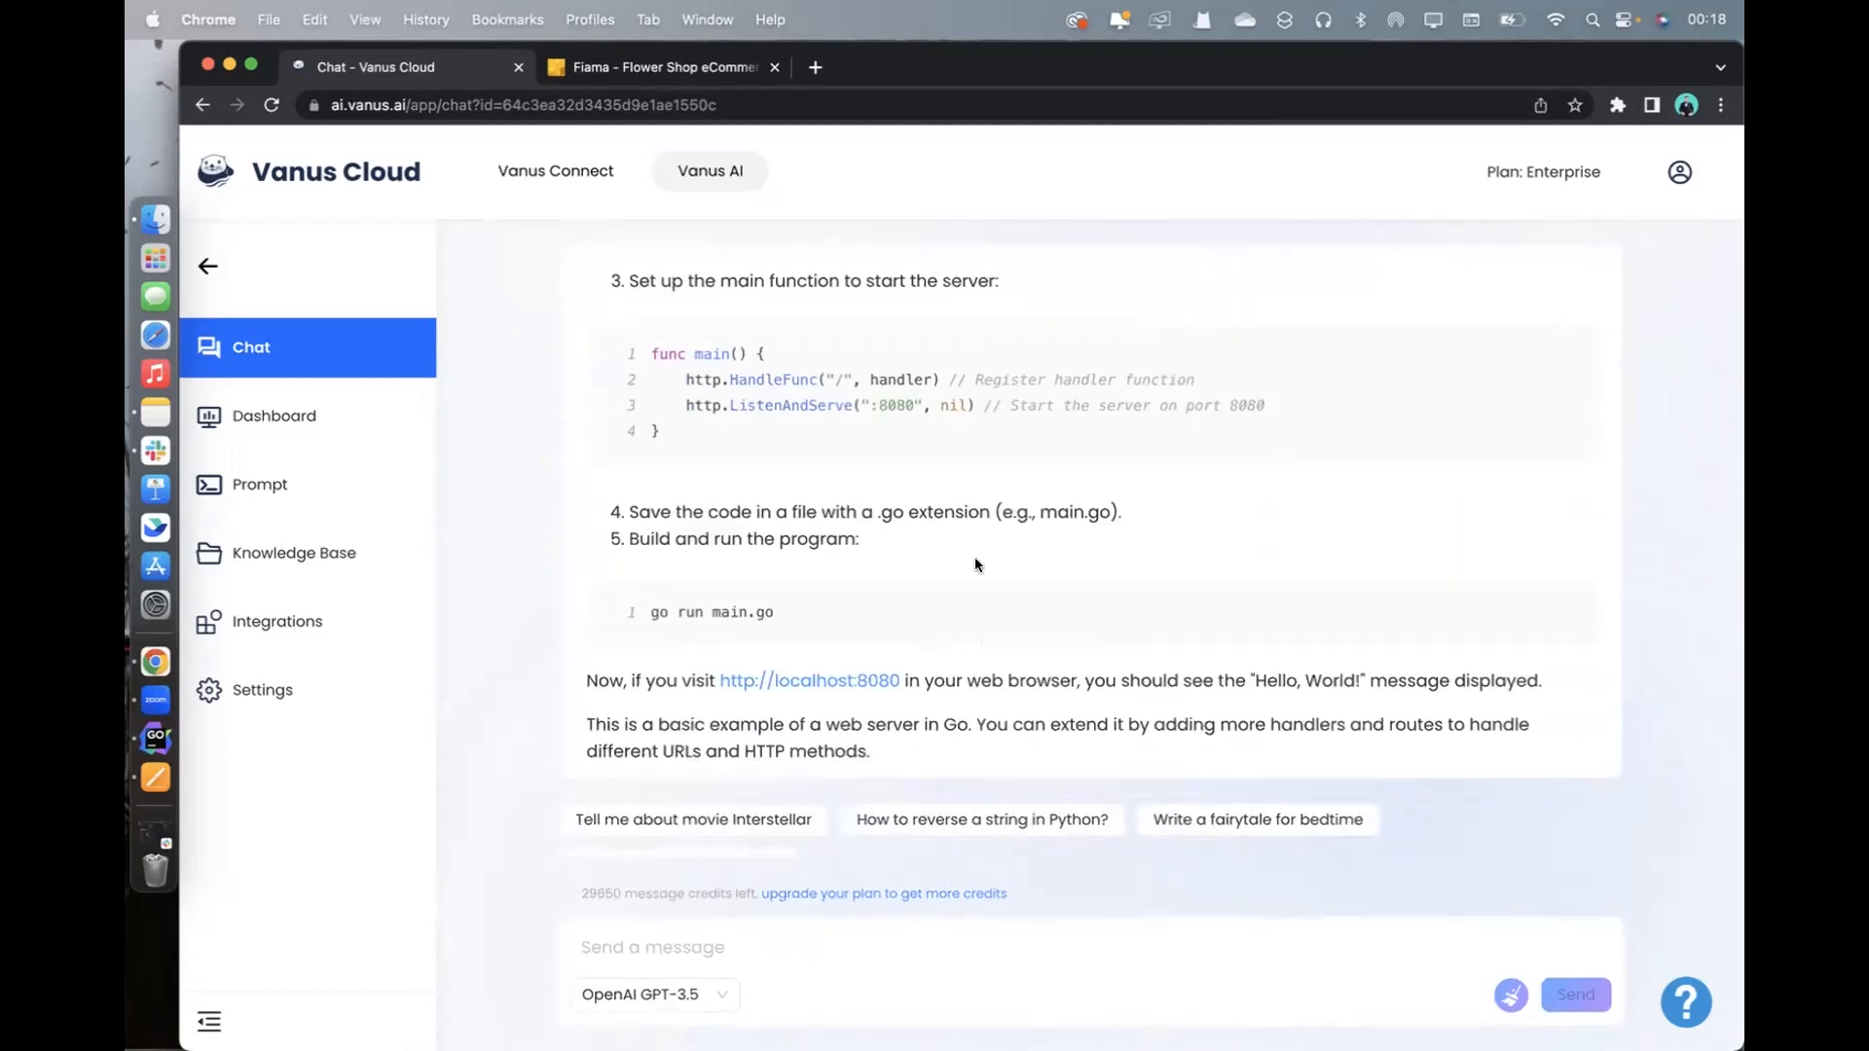
Send the message "can you write me a poem" and clear the chat history after the reply
{"action": "left_click", "coordinate": [738, 950]}
{"action": "type", "text": "I"}
{"action": "type", "text": "can you write "}
{"action": "type", "text": "me a poem"}
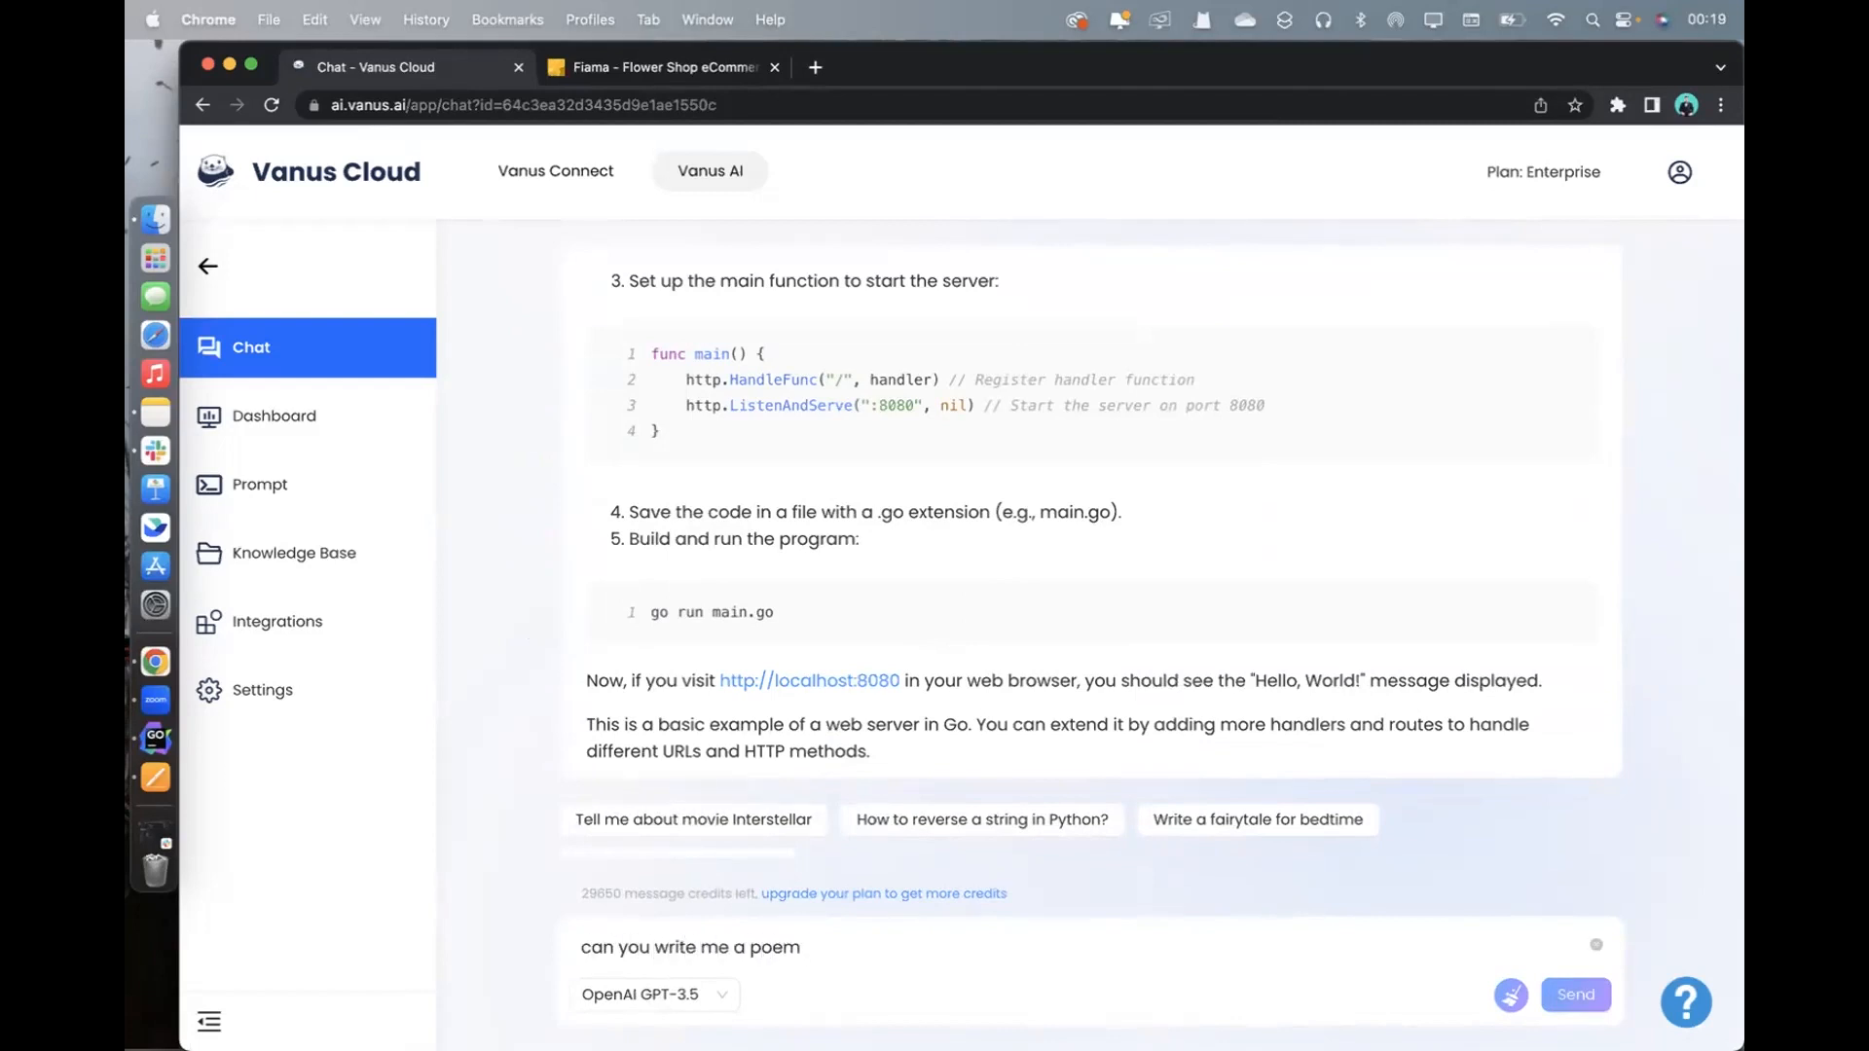
{"action": "key", "text": "Return"}
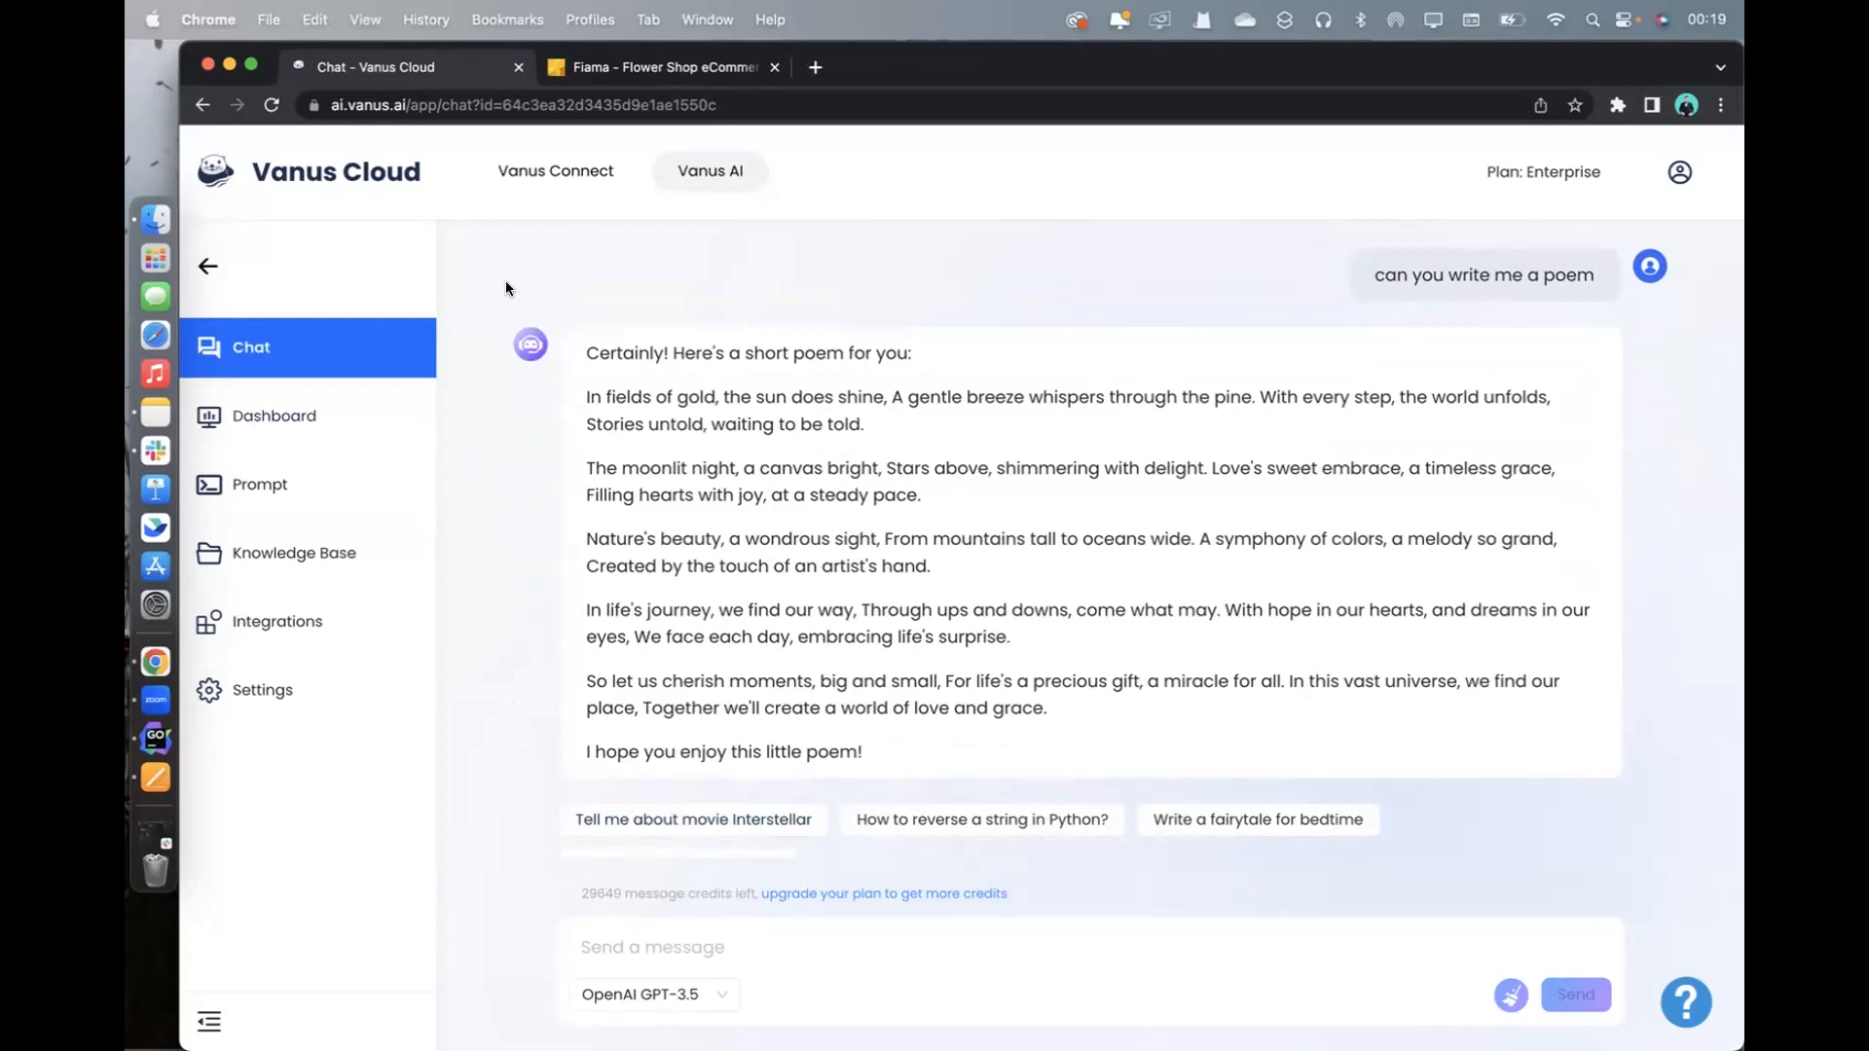
{"action": "left_click", "coordinate": [1511, 997]}
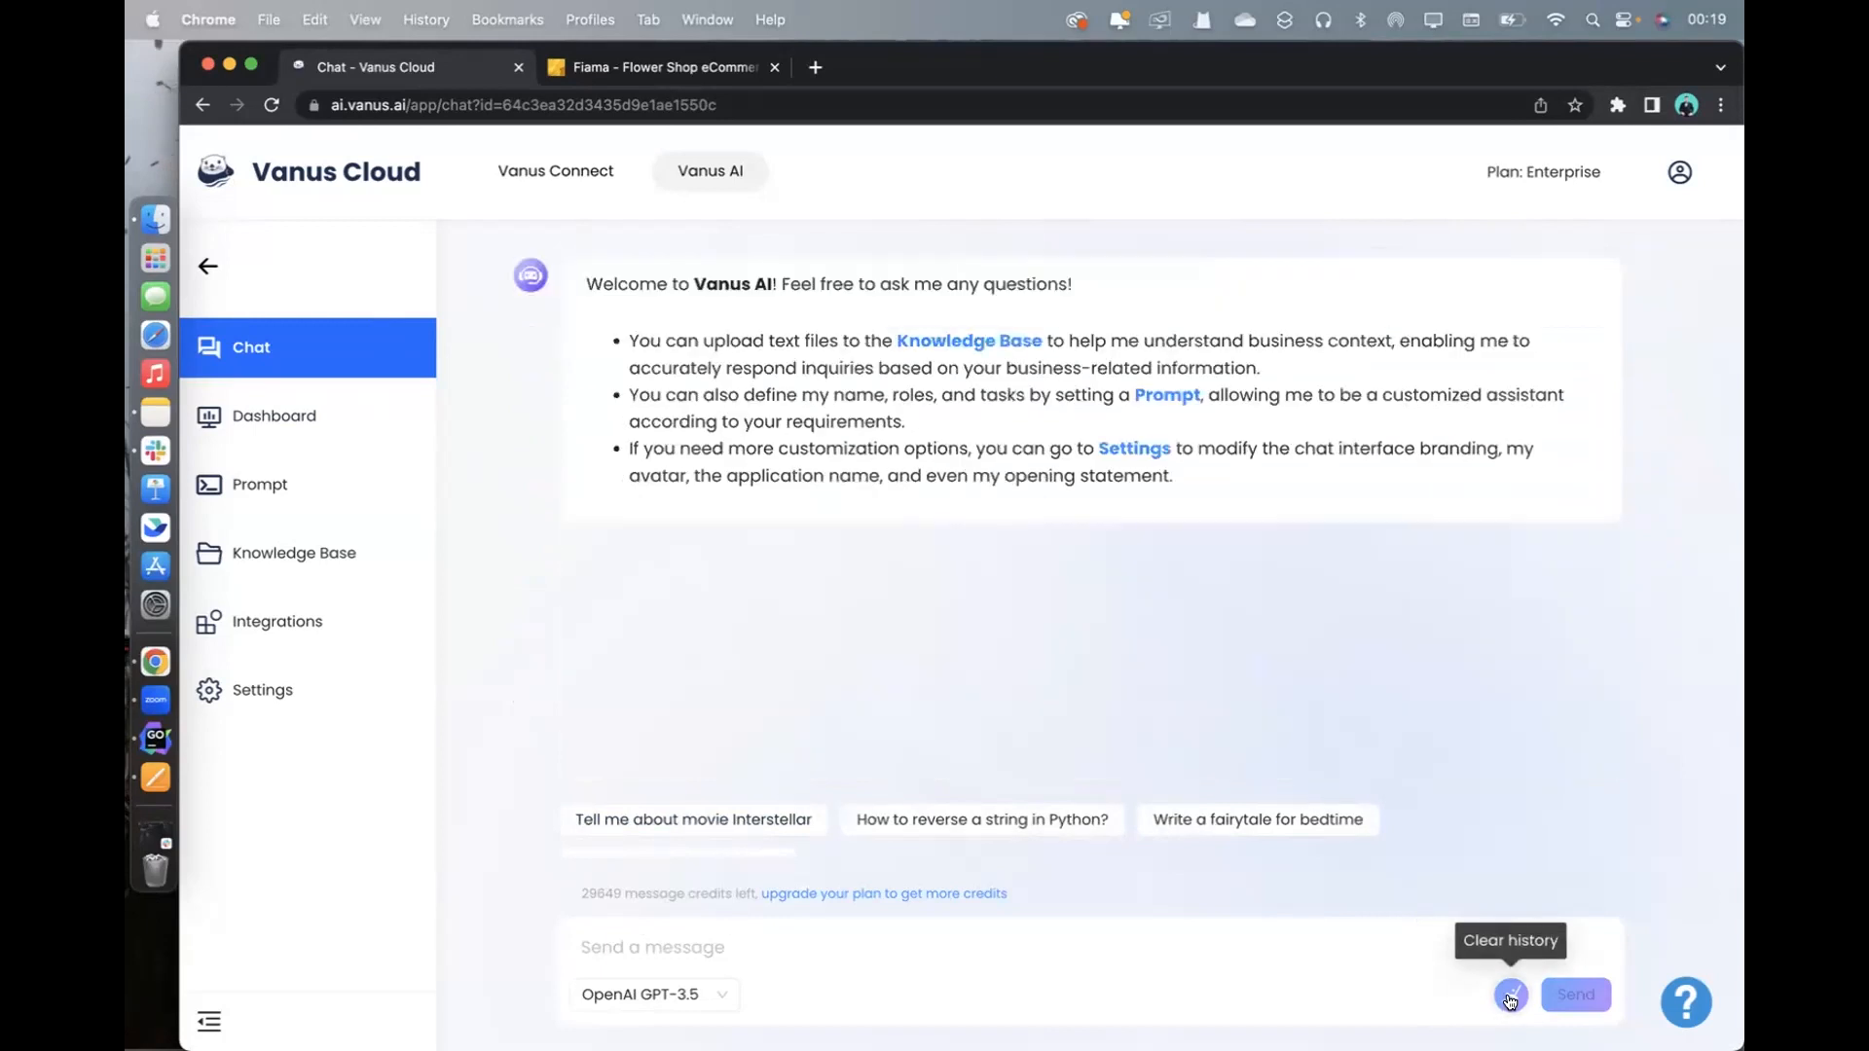
Look over the application's dashboard and copy its share URL
{"action": "left_click", "coordinate": [387, 417]}
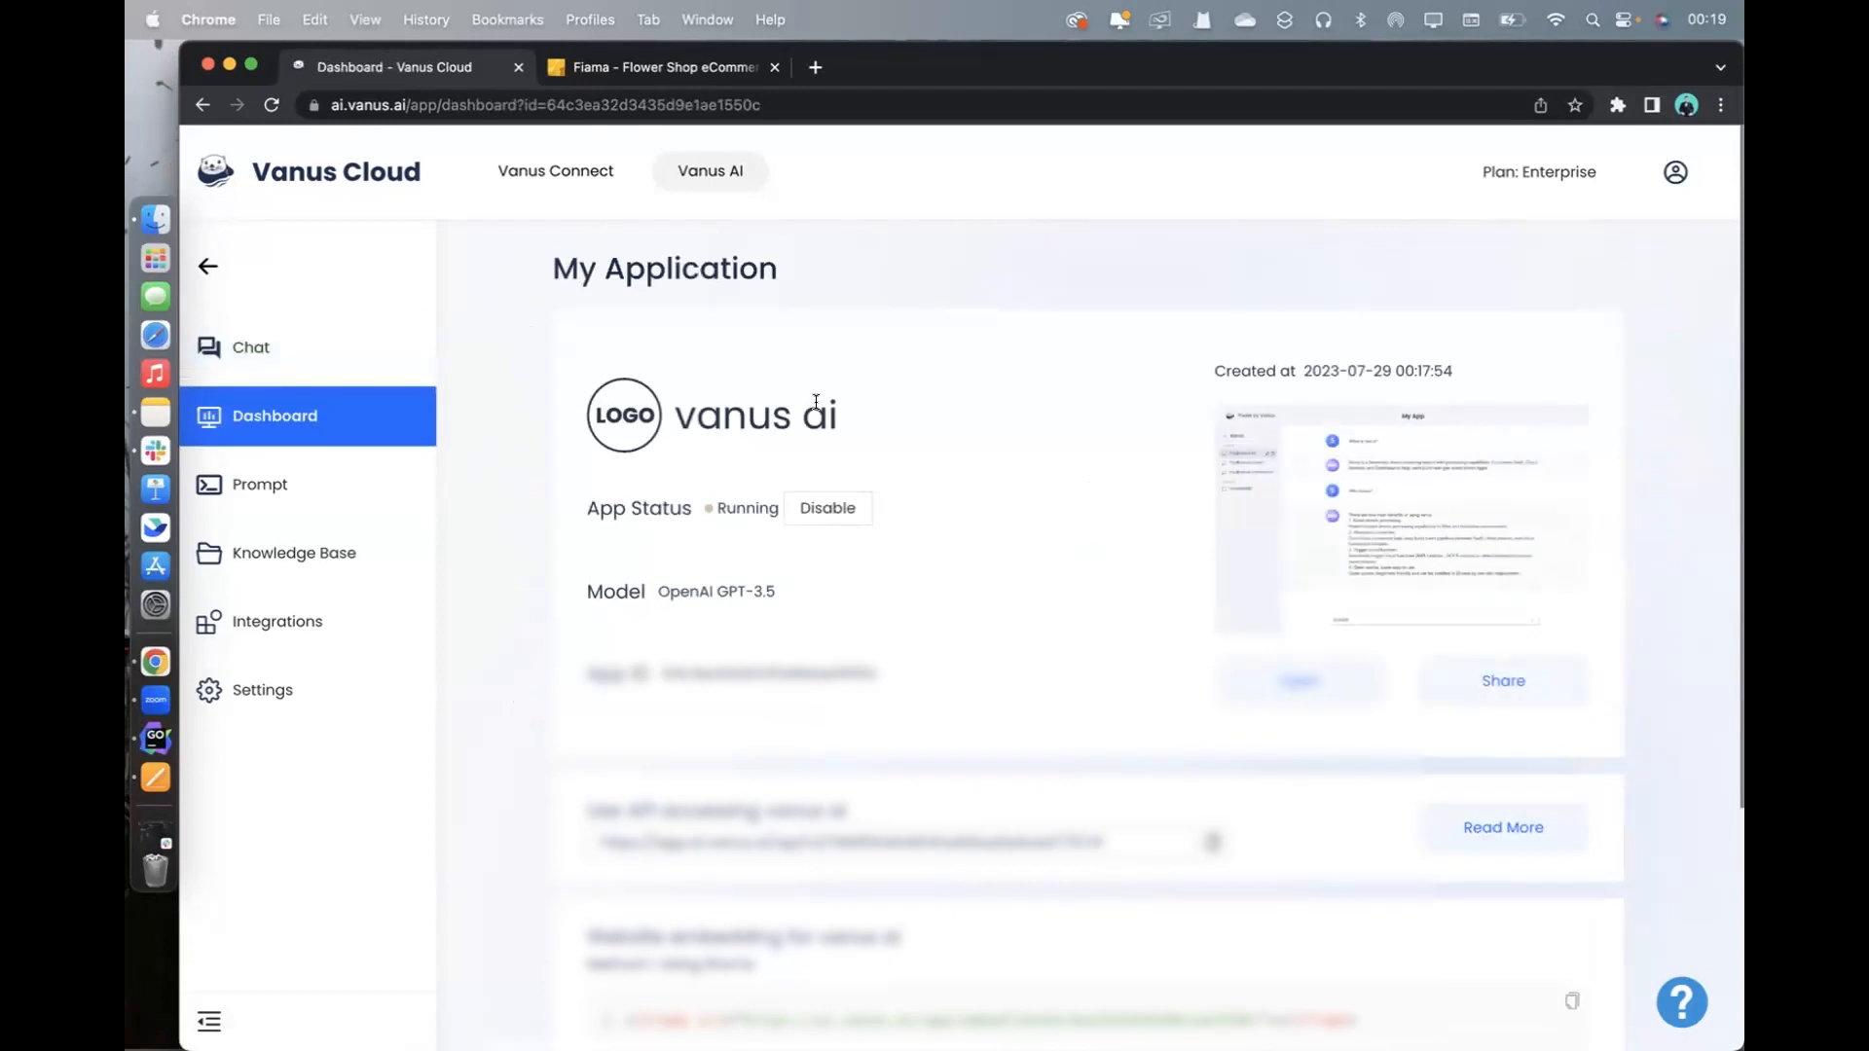
{"action": "scroll", "coordinate": [1083, 361], "scroll_direction": "down", "scroll_amount": 5}
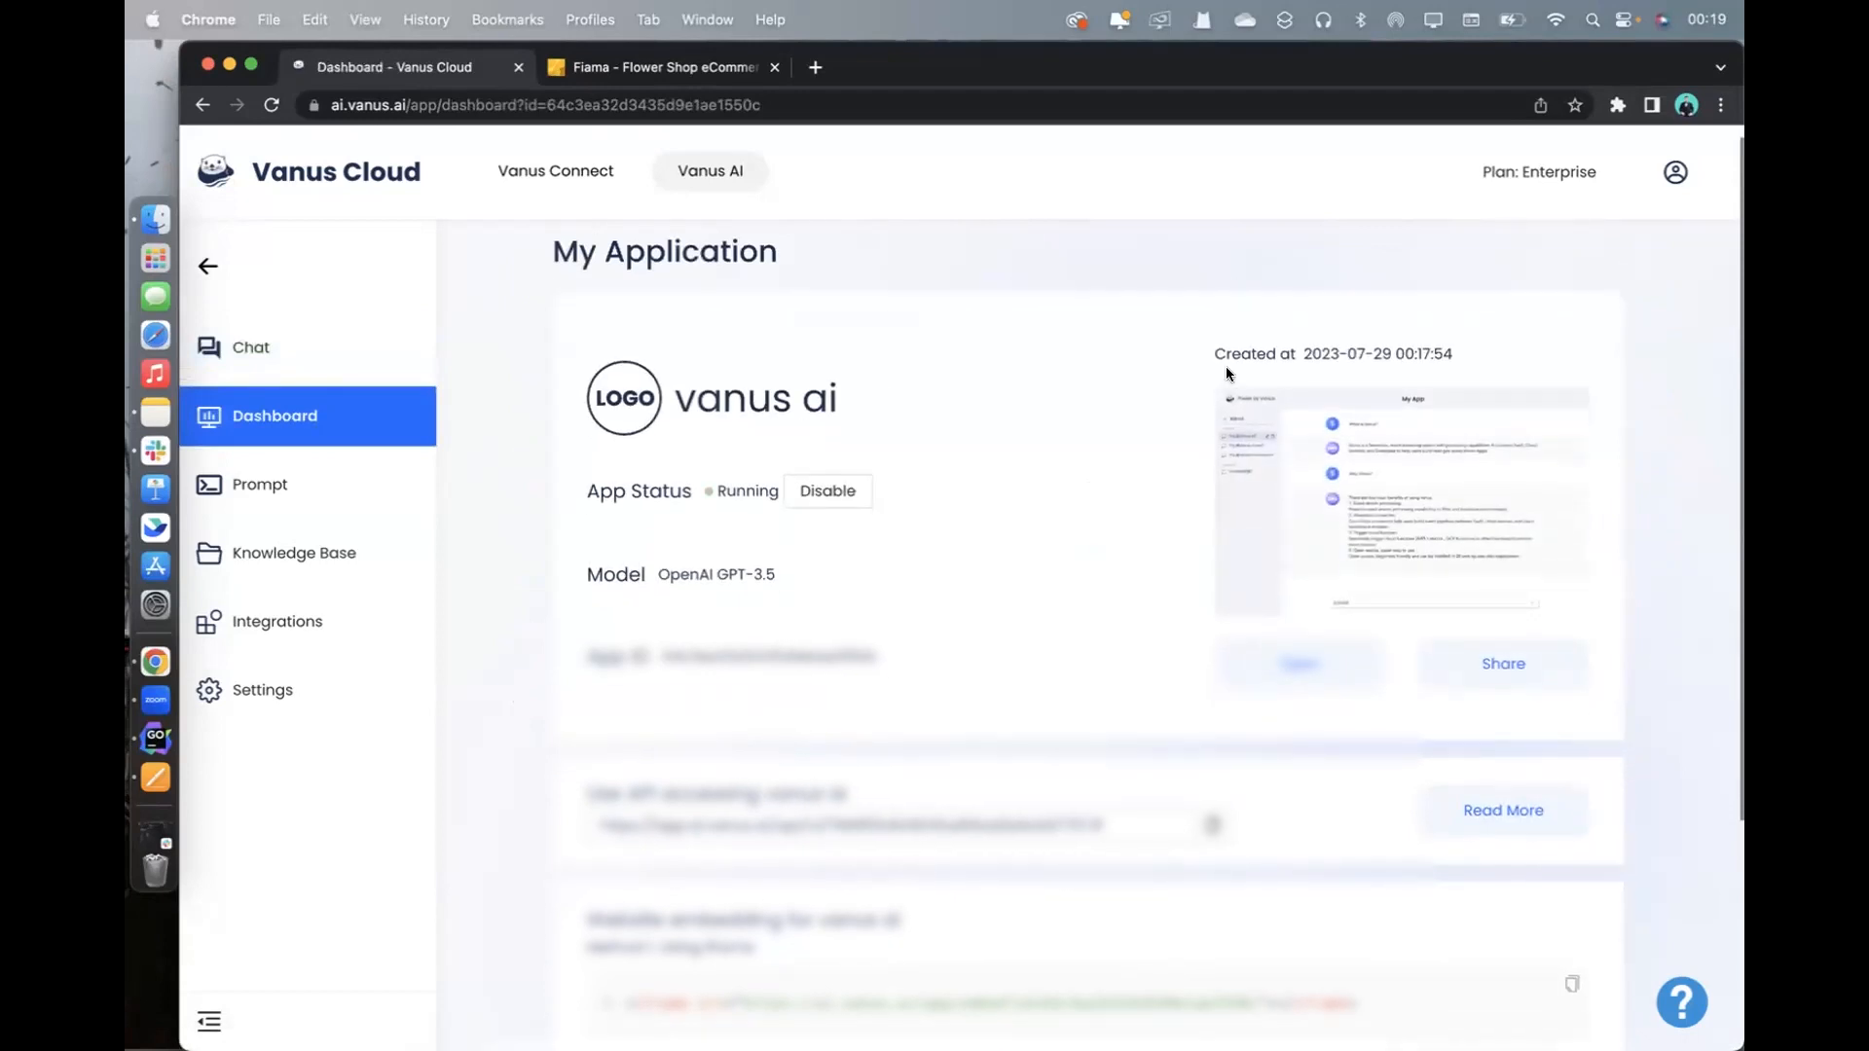
{"action": "scroll", "coordinate": [1221, 368], "scroll_direction": "up", "scroll_amount": 5}
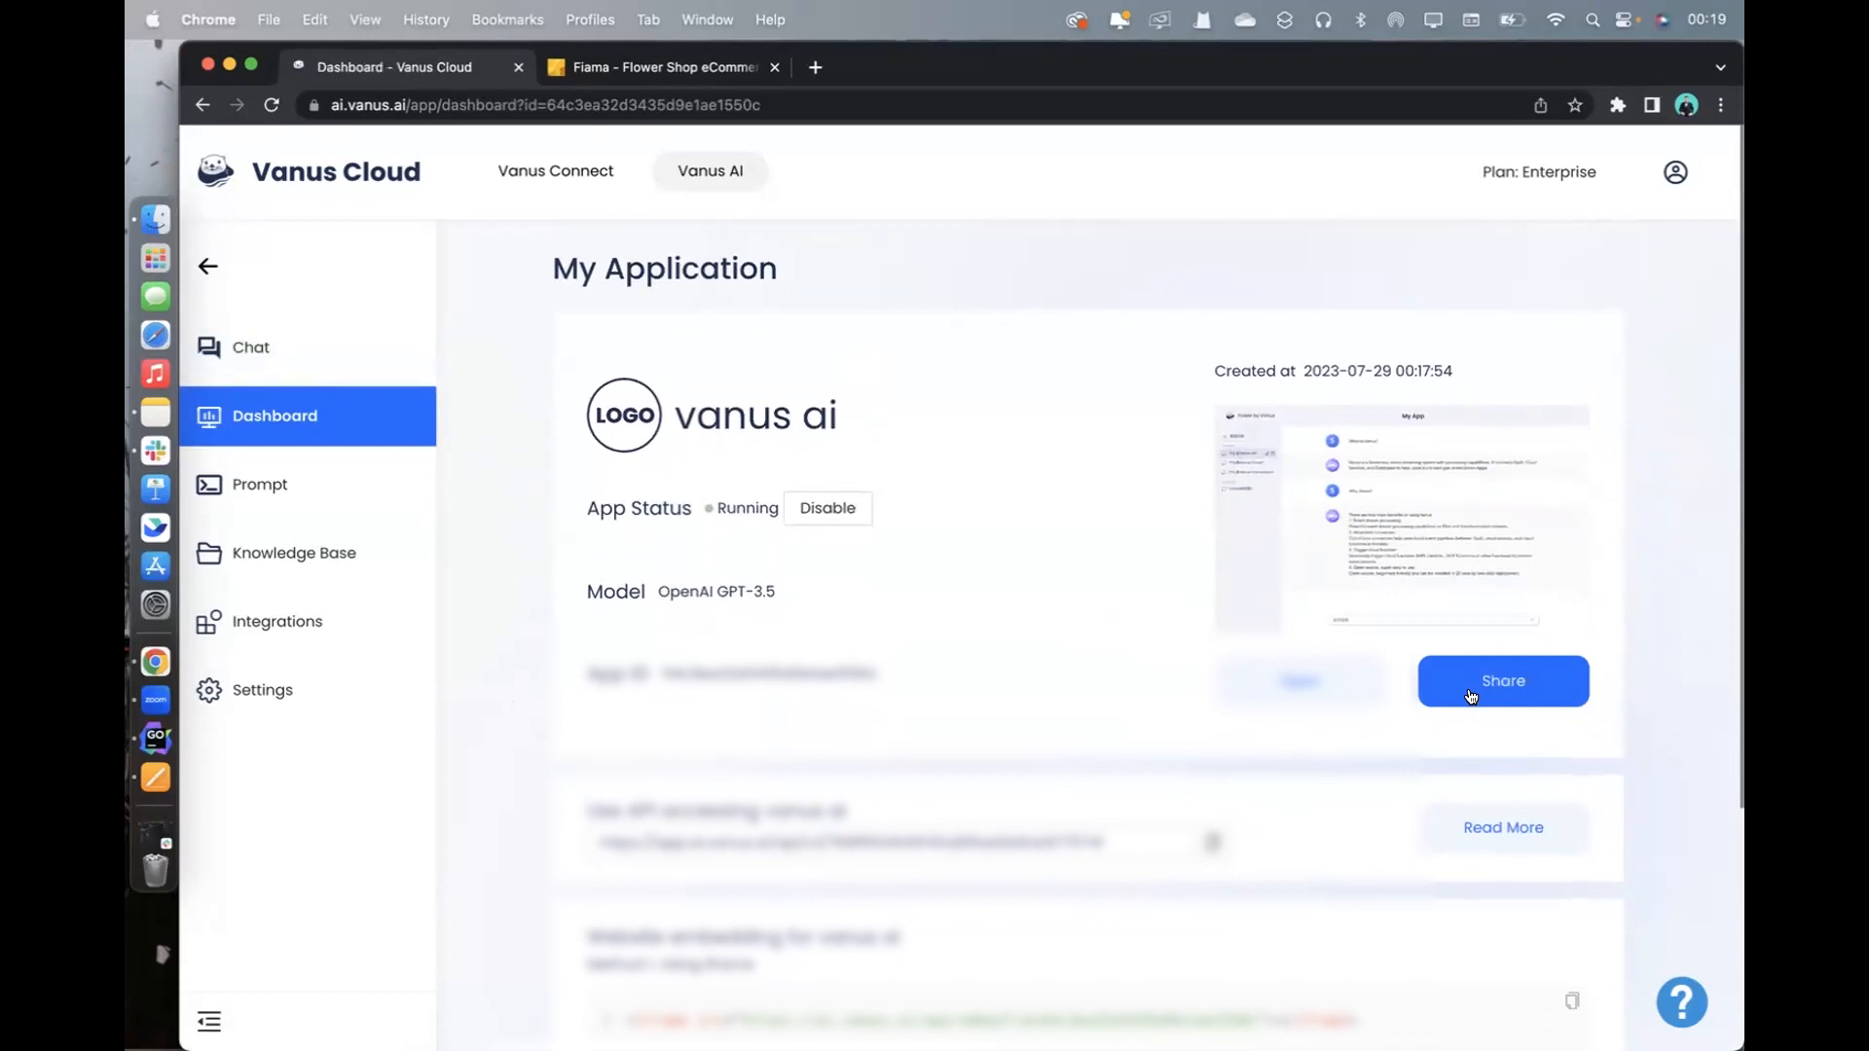
{"action": "left_click", "coordinate": [1472, 696]}
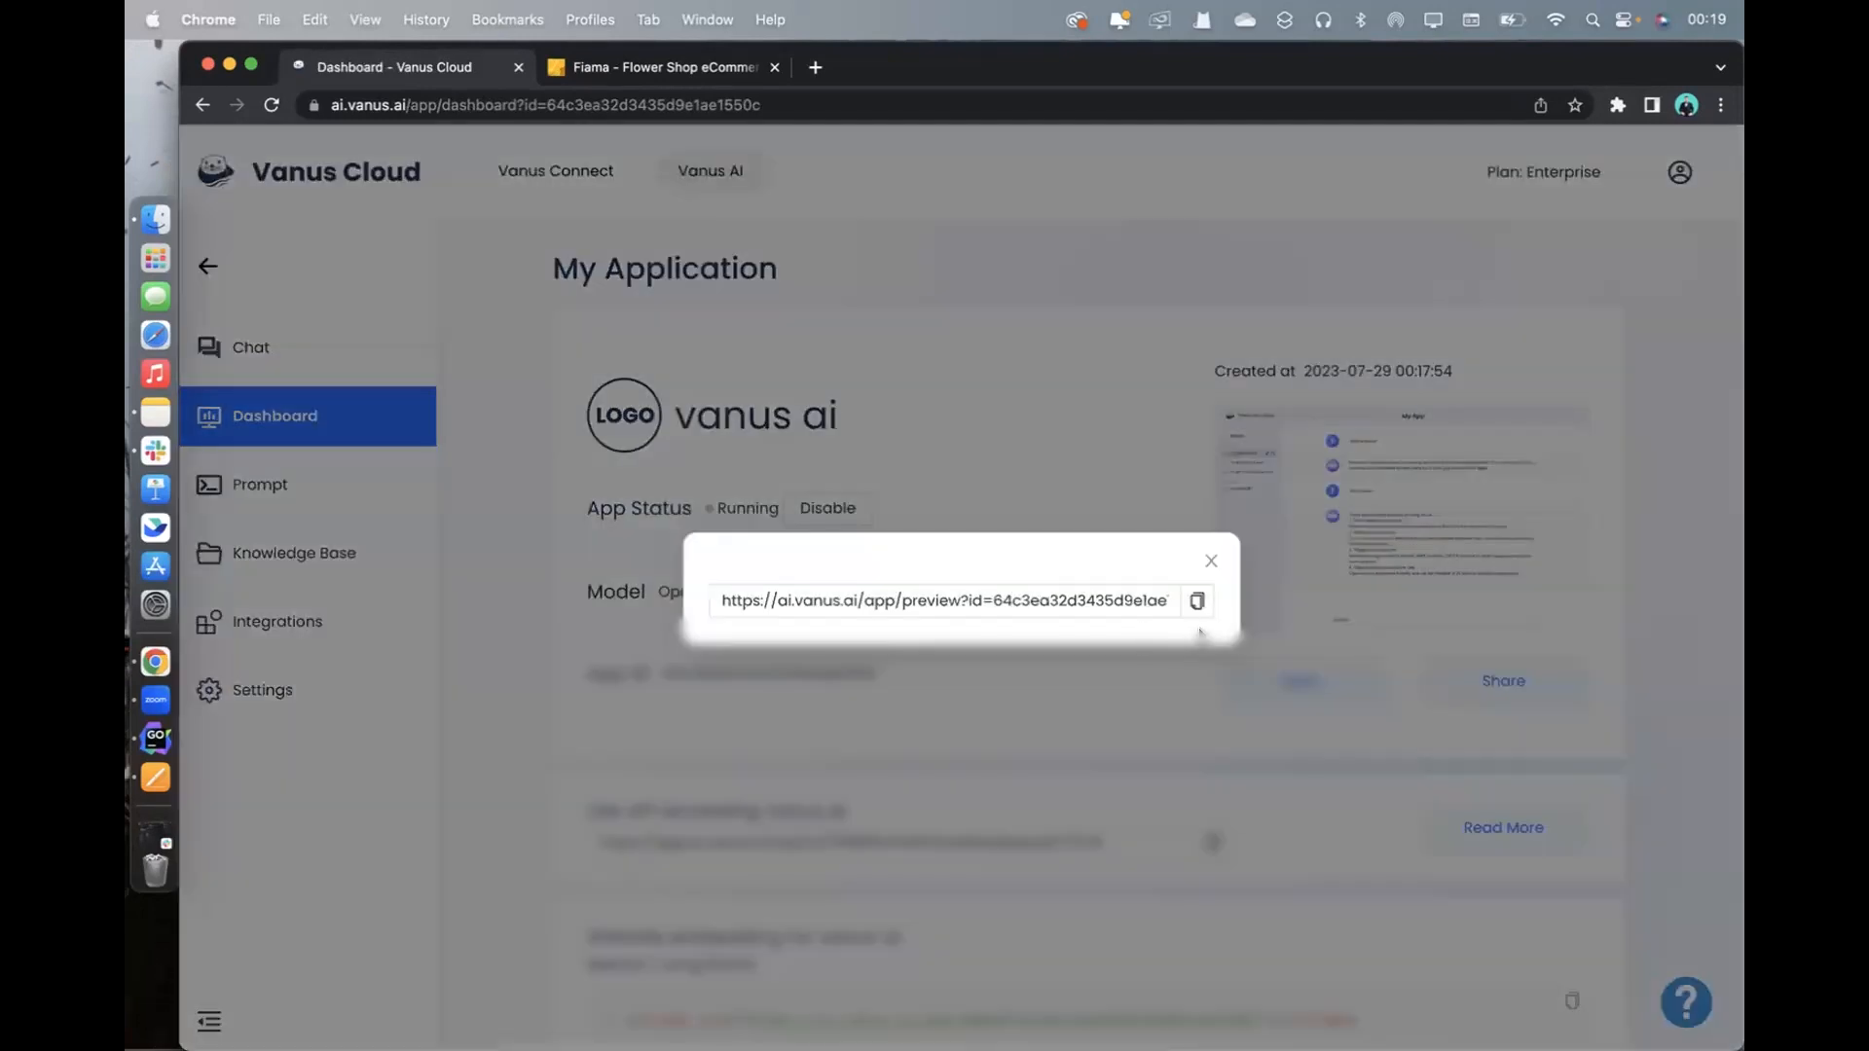
{"action": "left_click", "coordinate": [1198, 600]}
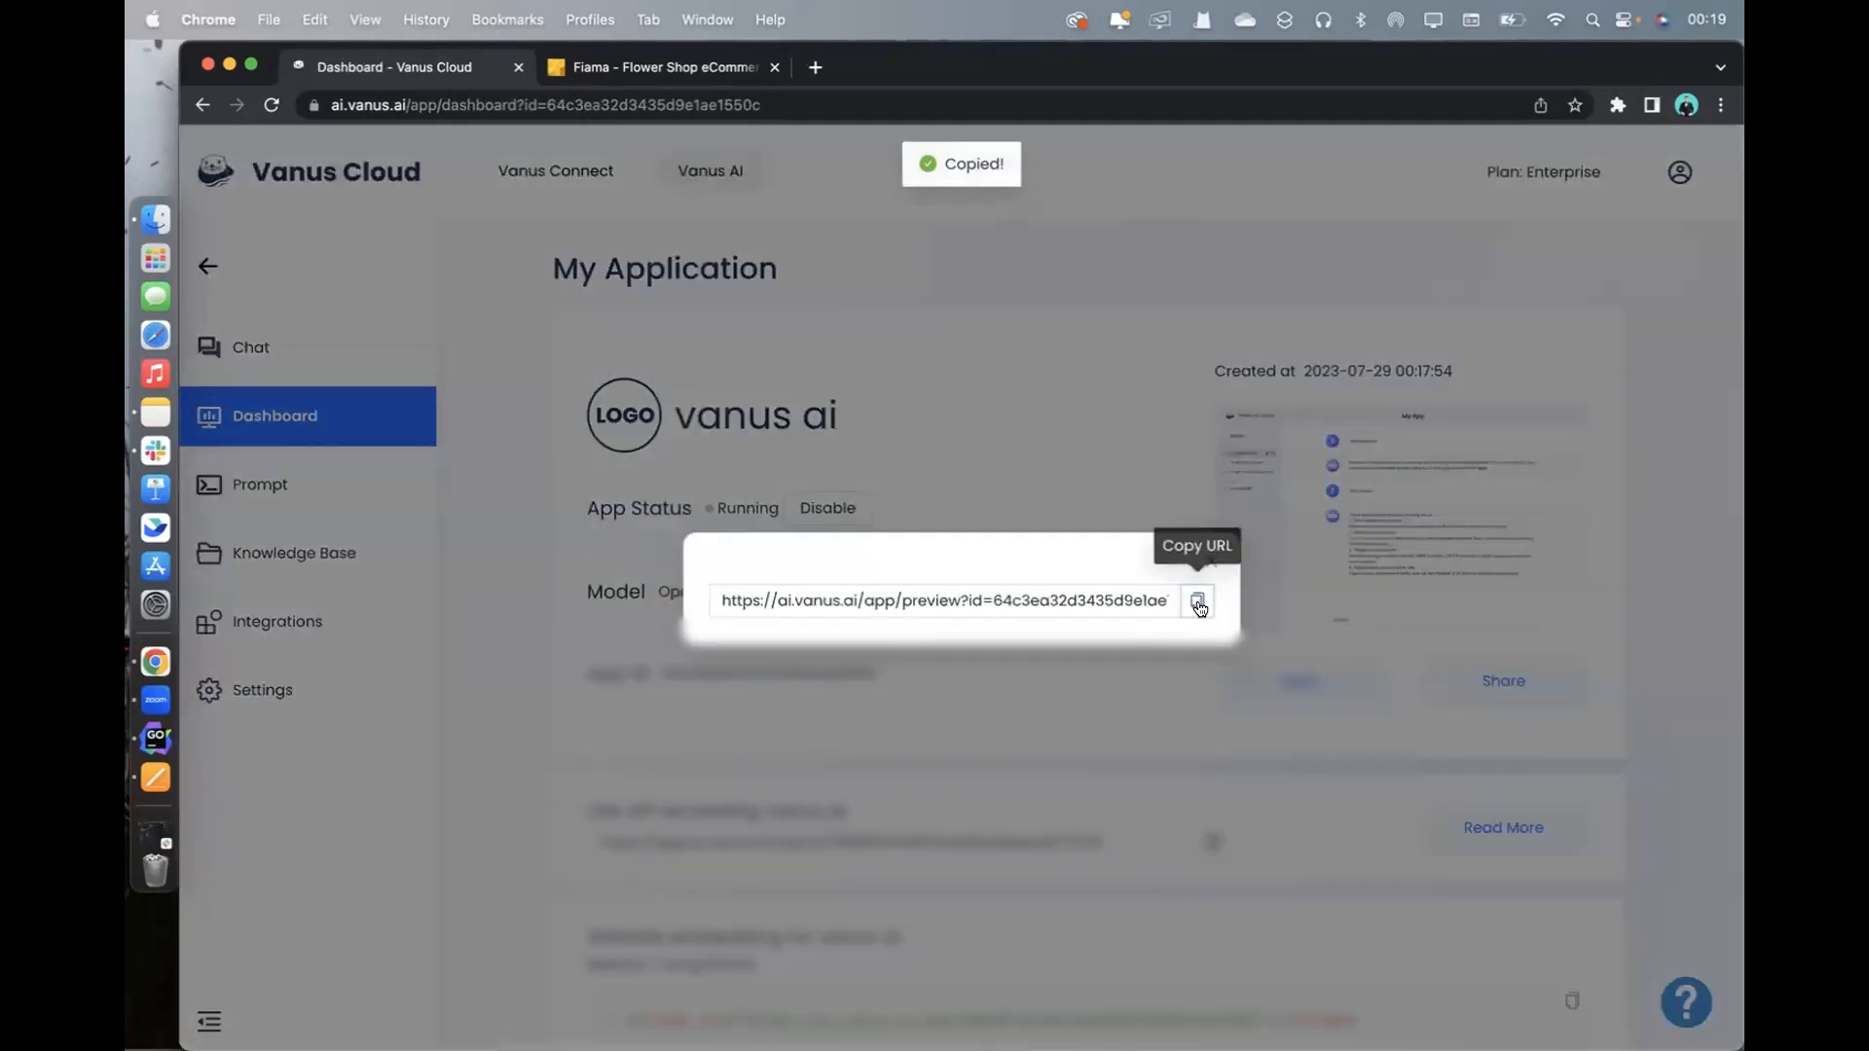
{"action": "left_click", "coordinate": [845, 253]}
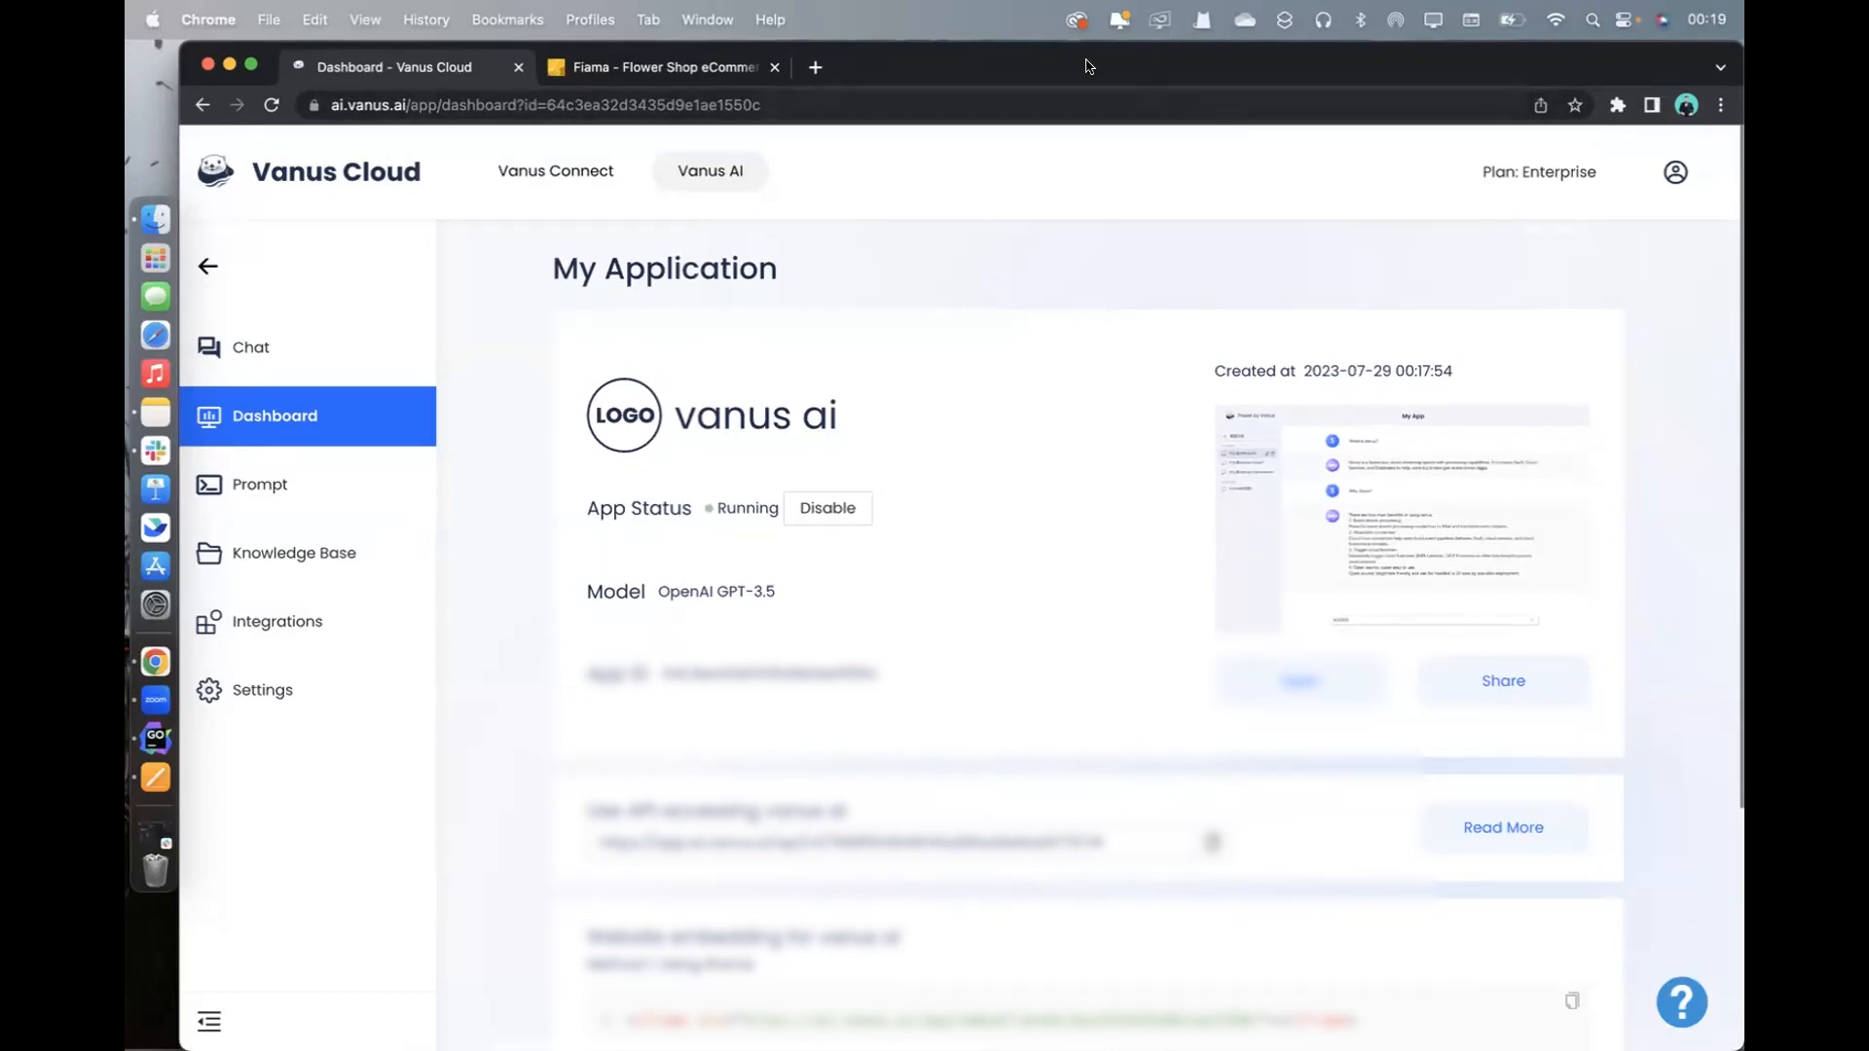
View the application's public chat page in a new browser tab using the copied URL and close that tab
{"action": "left_click", "coordinate": [816, 66]}
{"action": "key", "text": "super+v"}
{"action": "key", "text": "Return"}
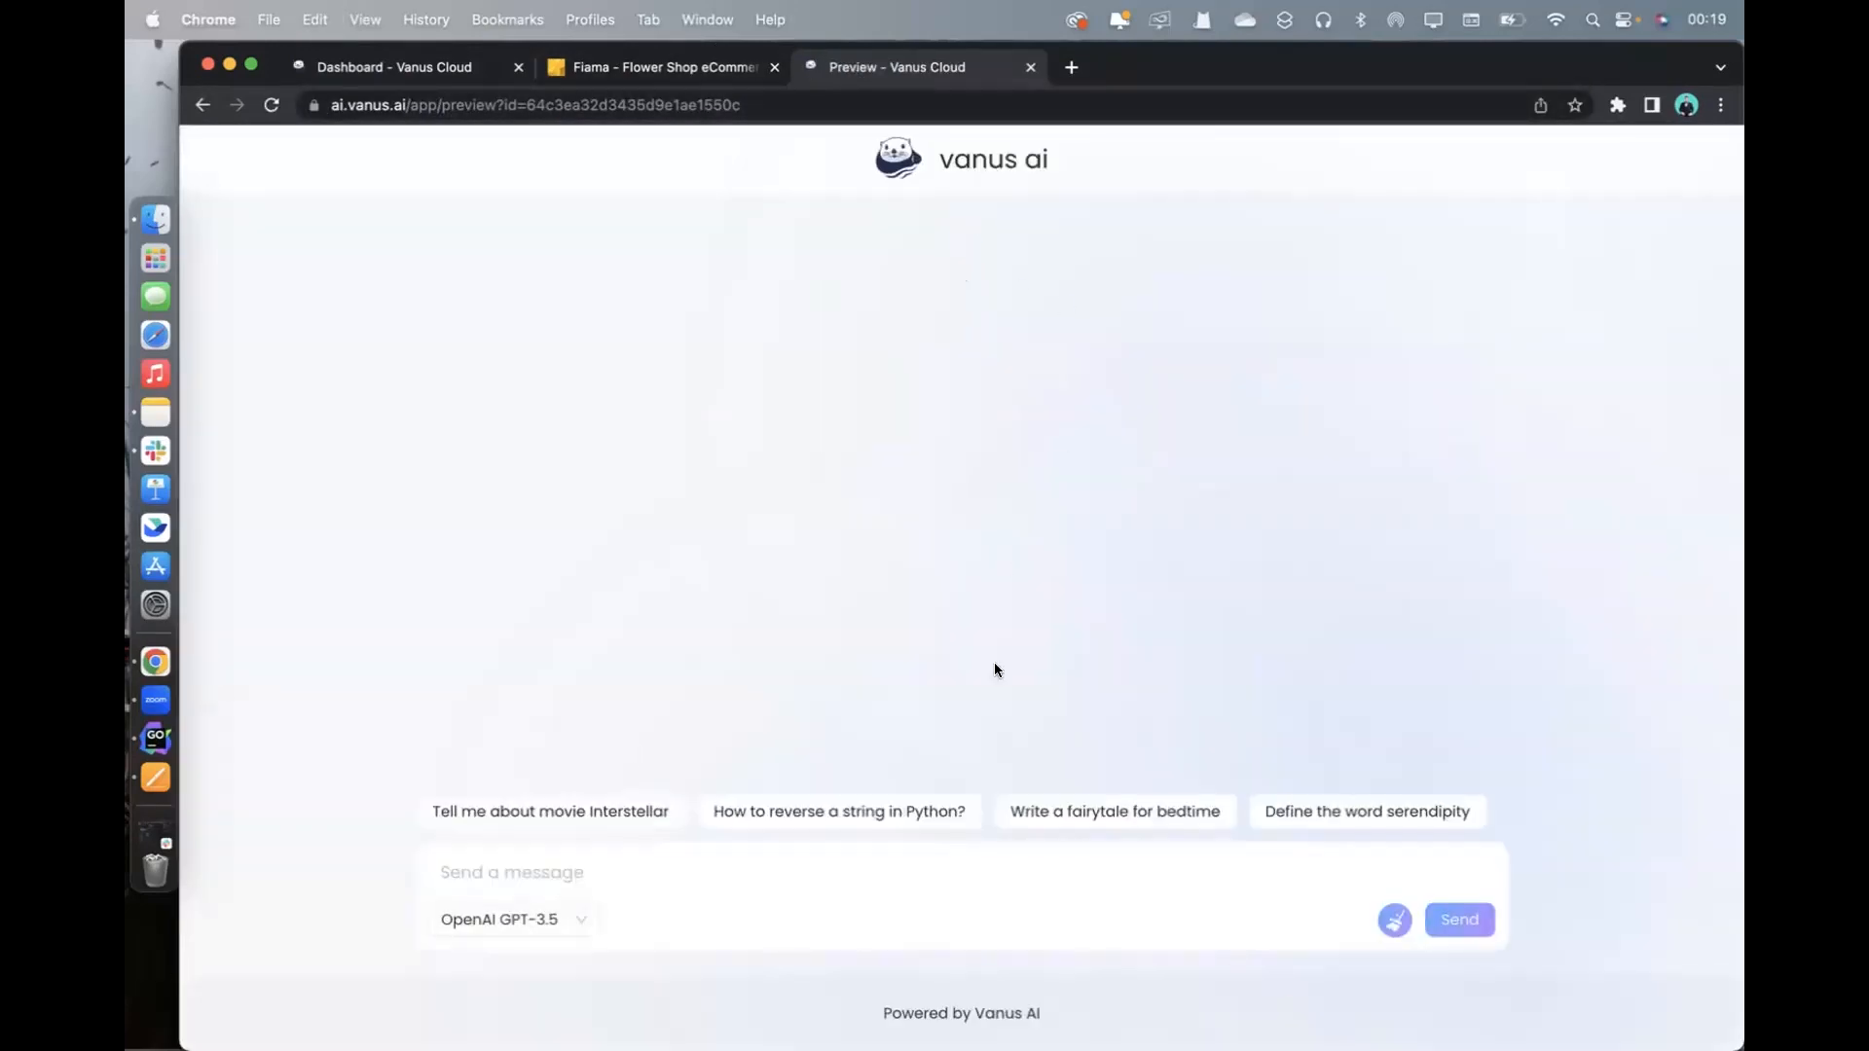
{"action": "left_click", "coordinate": [709, 869]}
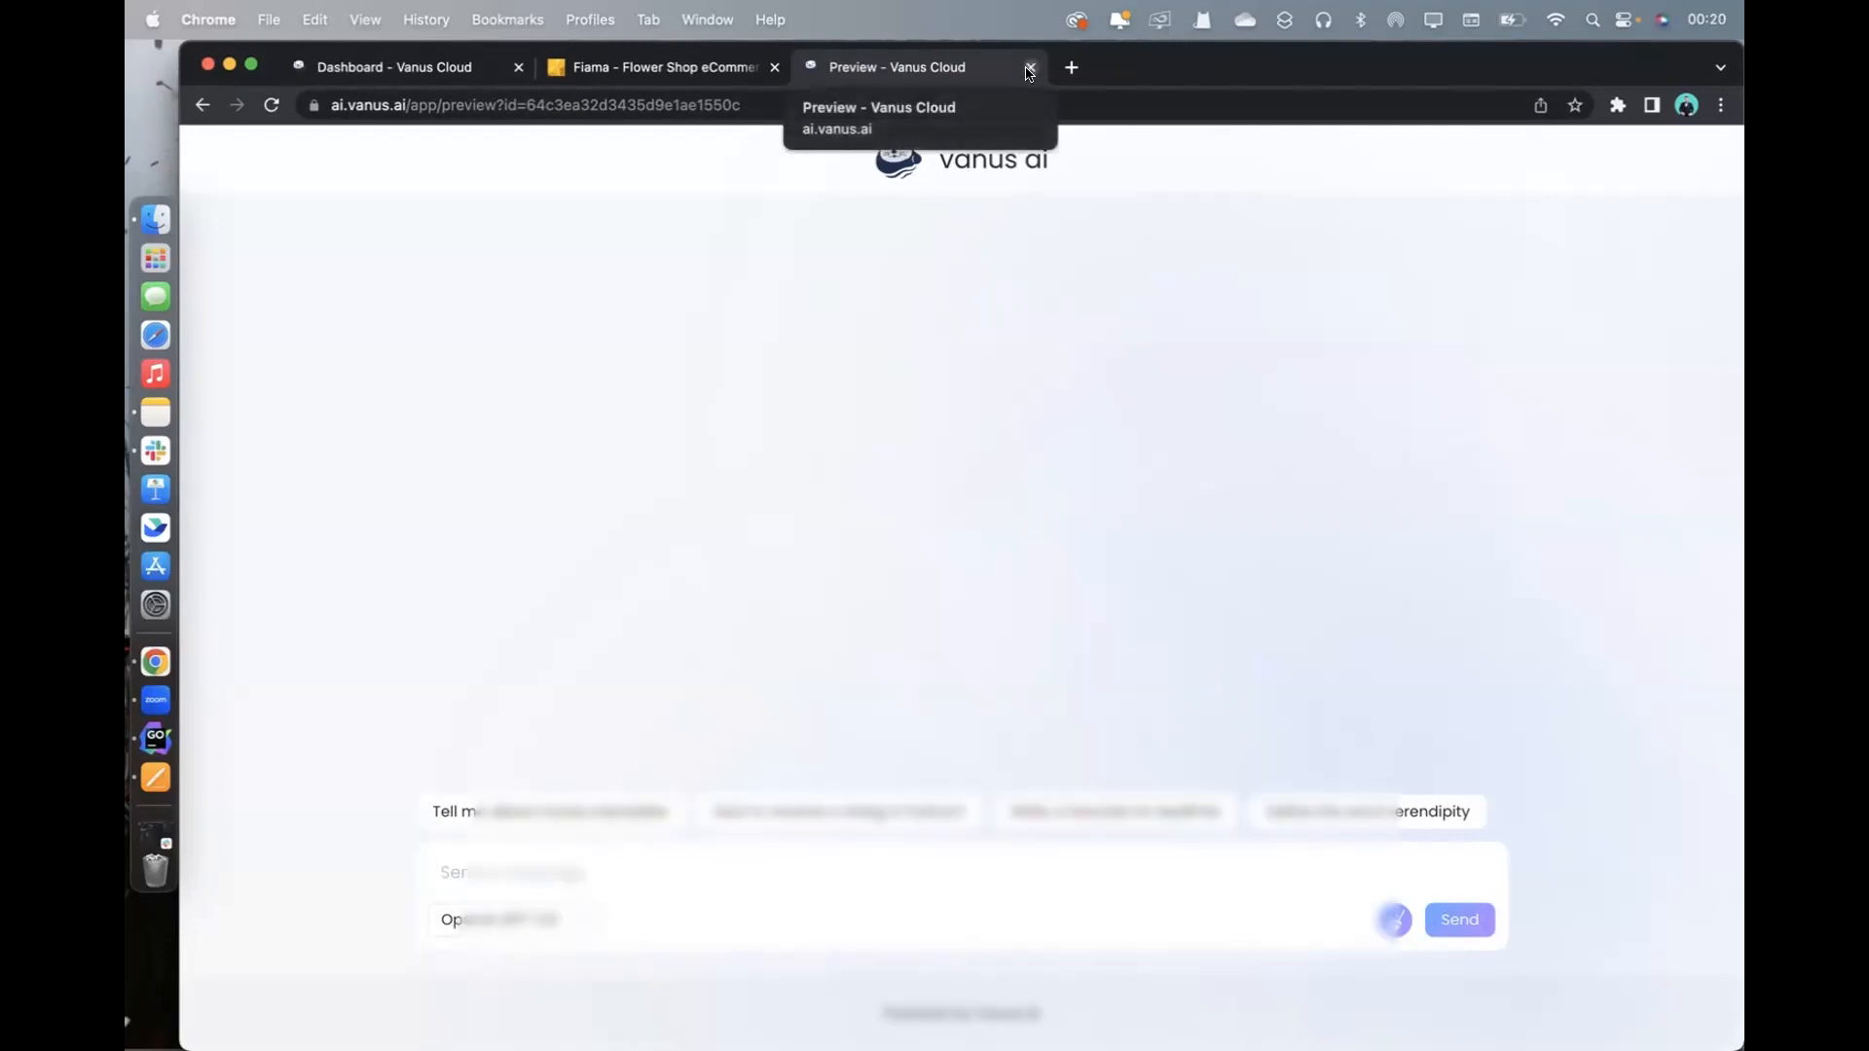
{"action": "left_click", "coordinate": [1029, 67]}
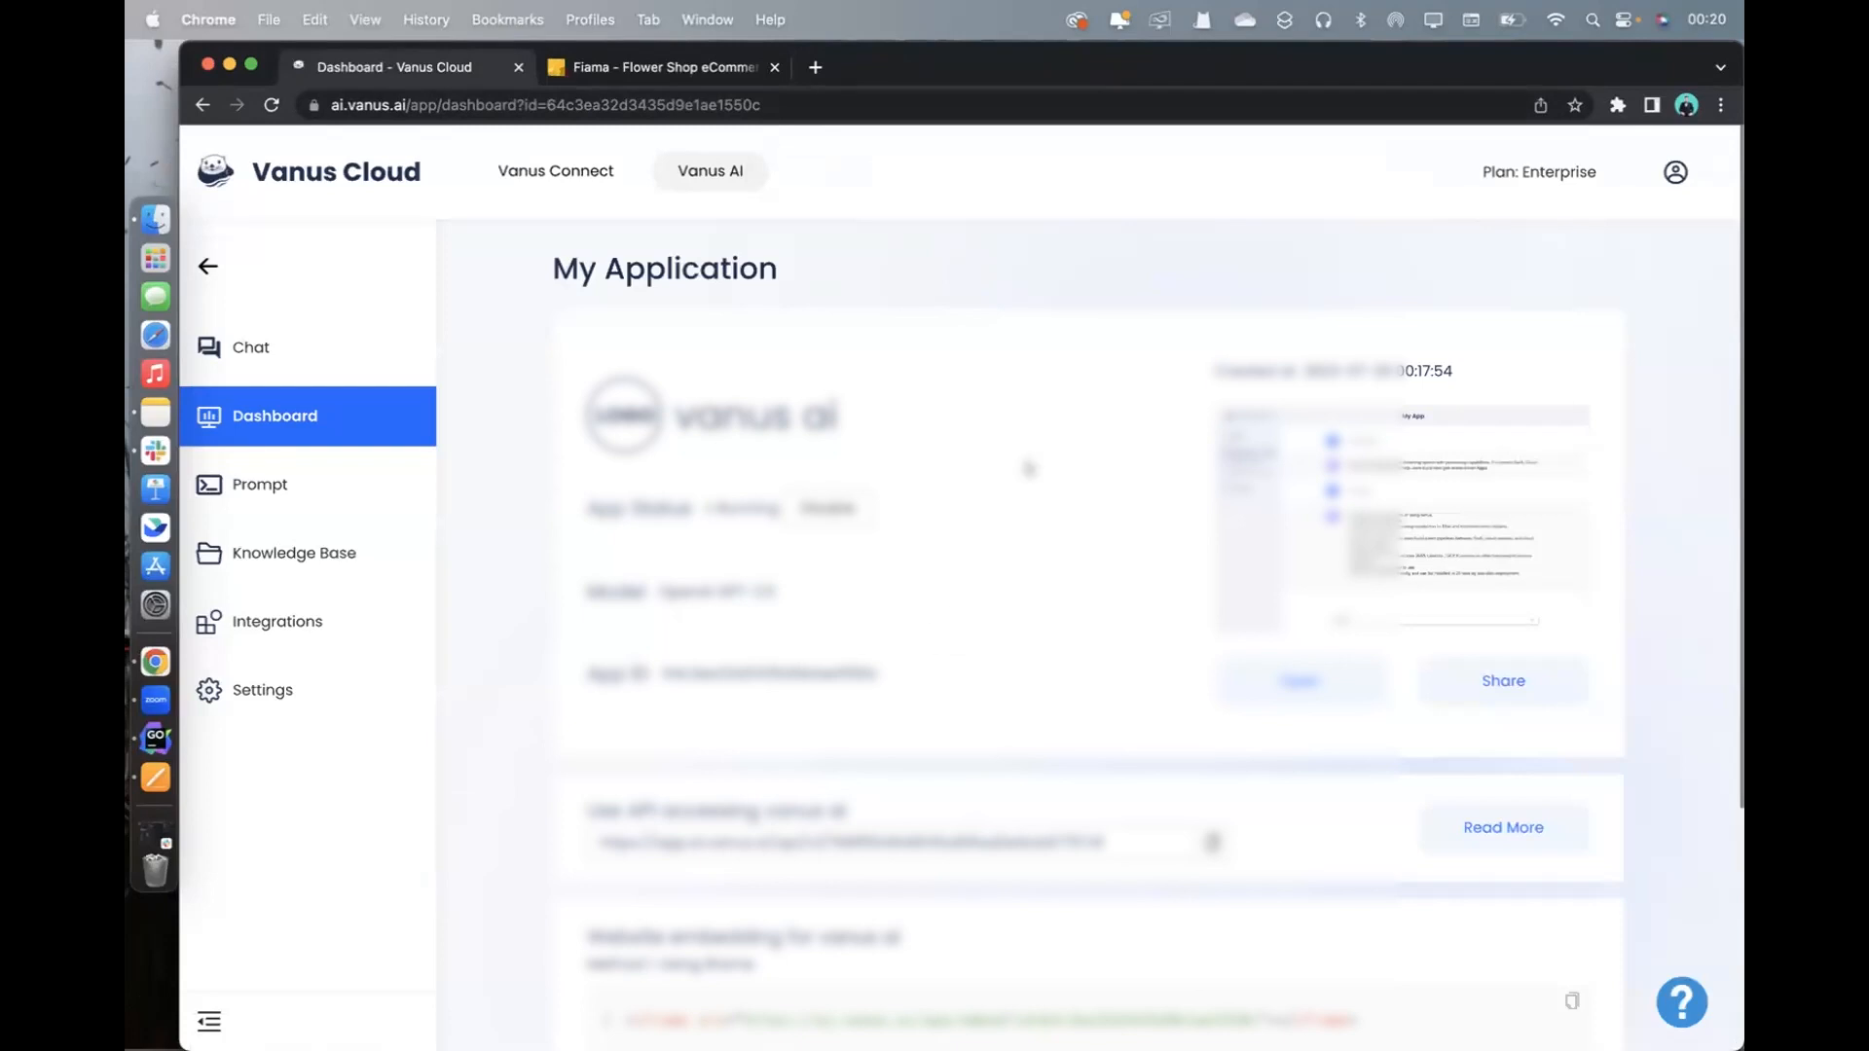
Open the app preview from the dashboard, then return to examine the API access and website embedding sections
{"action": "left_click", "coordinate": [1306, 678]}
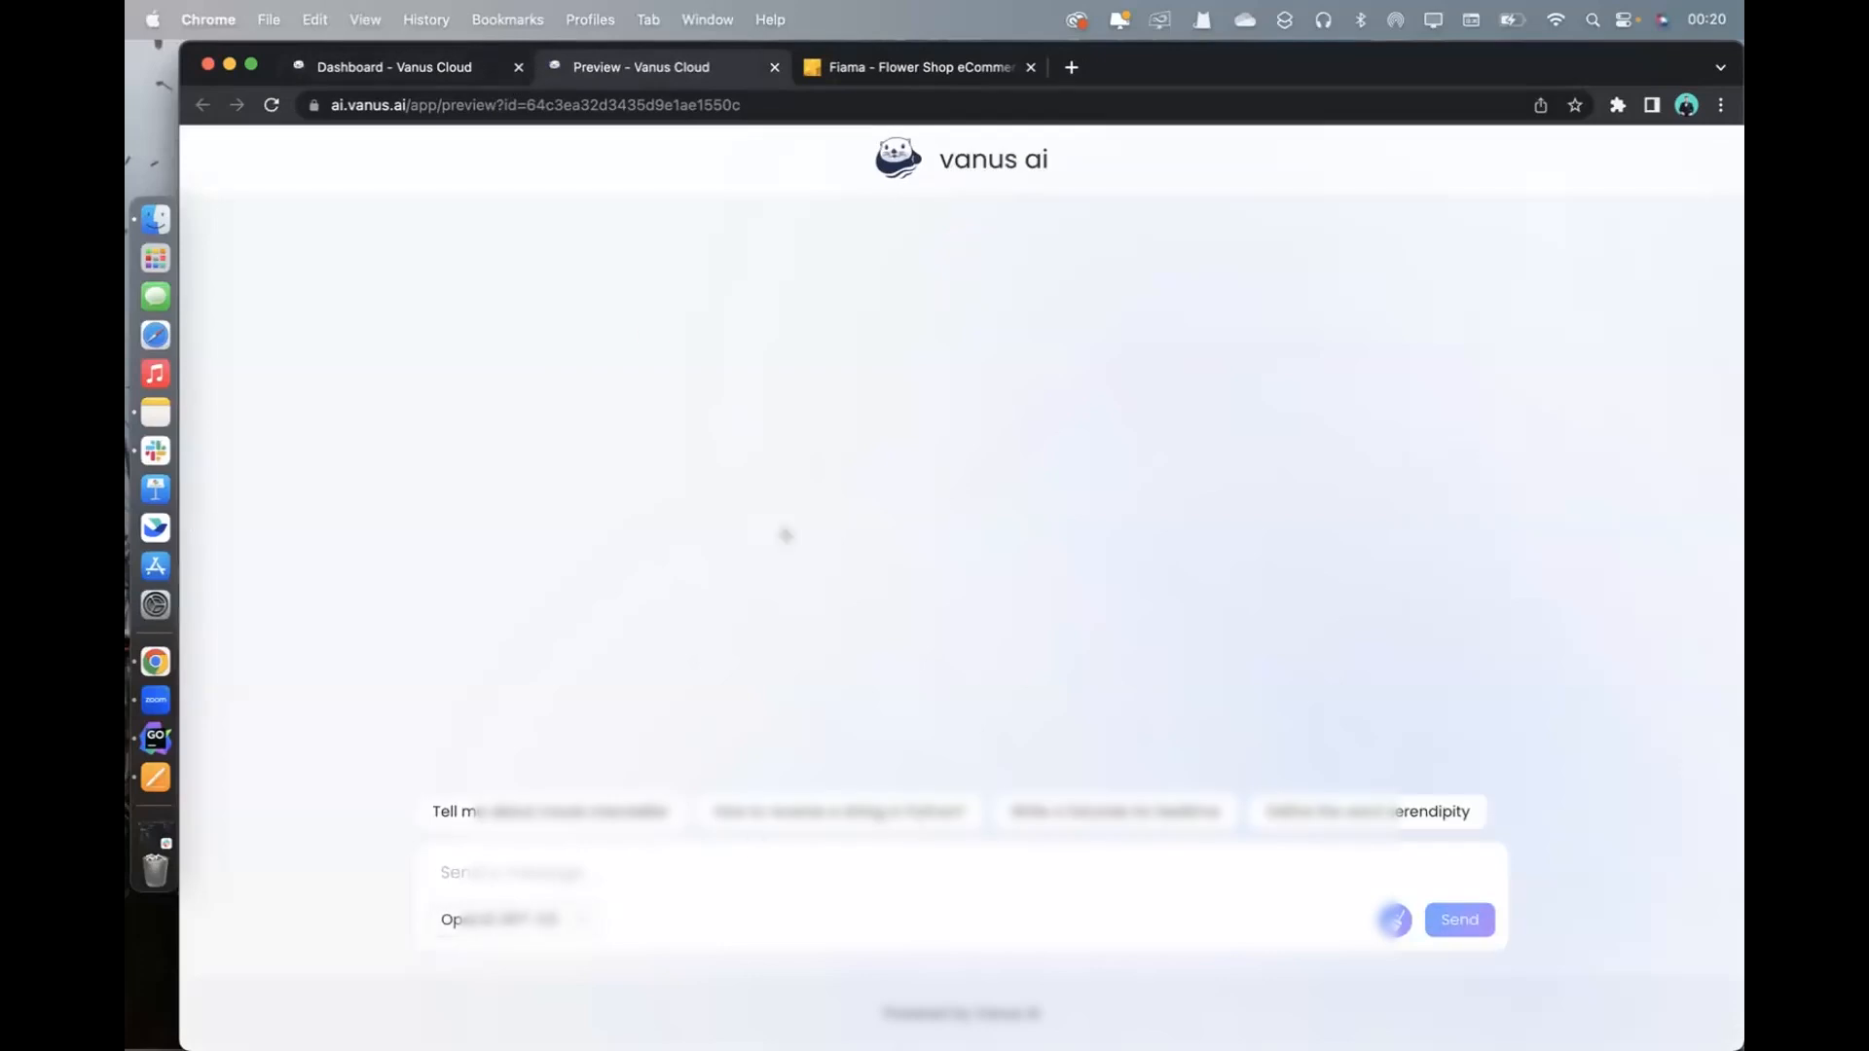
{"action": "left_click", "coordinate": [429, 66]}
{"action": "scroll", "coordinate": [998, 609], "scroll_direction": "down", "scroll_amount": 4}
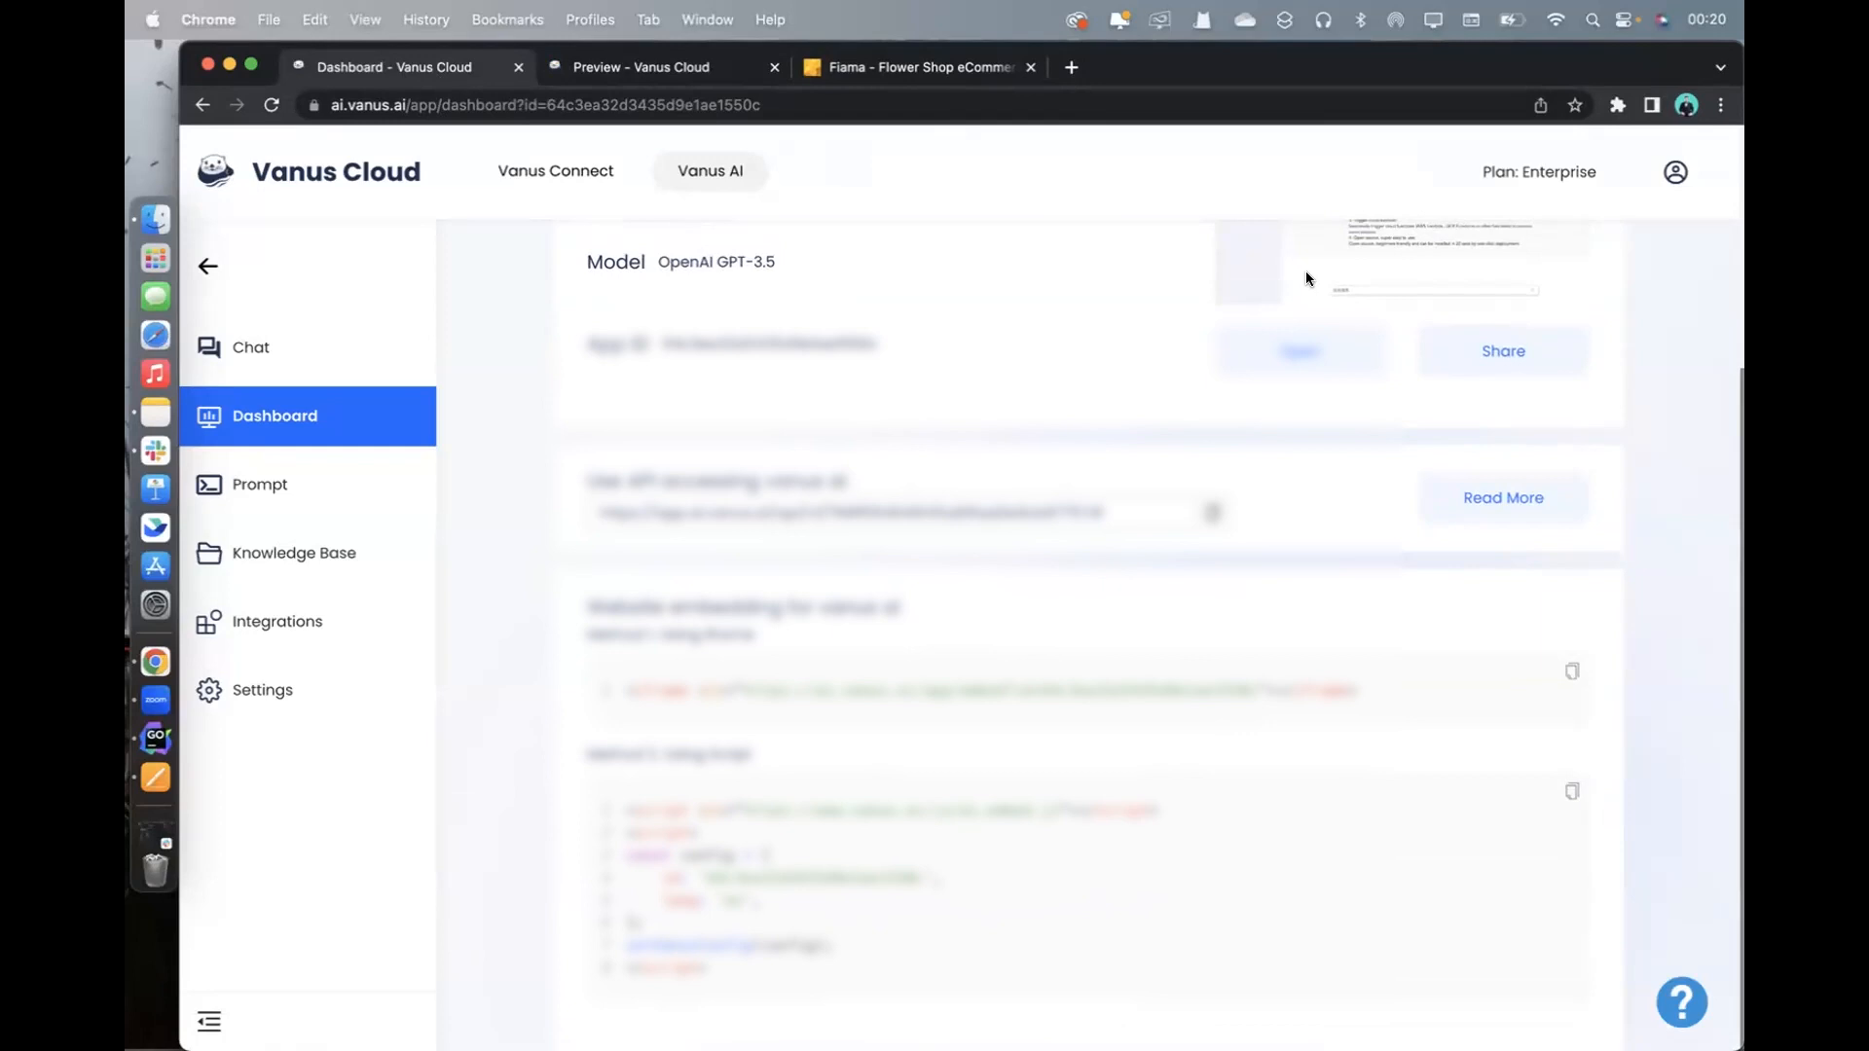
{"action": "left_click_drag", "start_coordinate": [579, 477], "coordinate": [877, 494]}
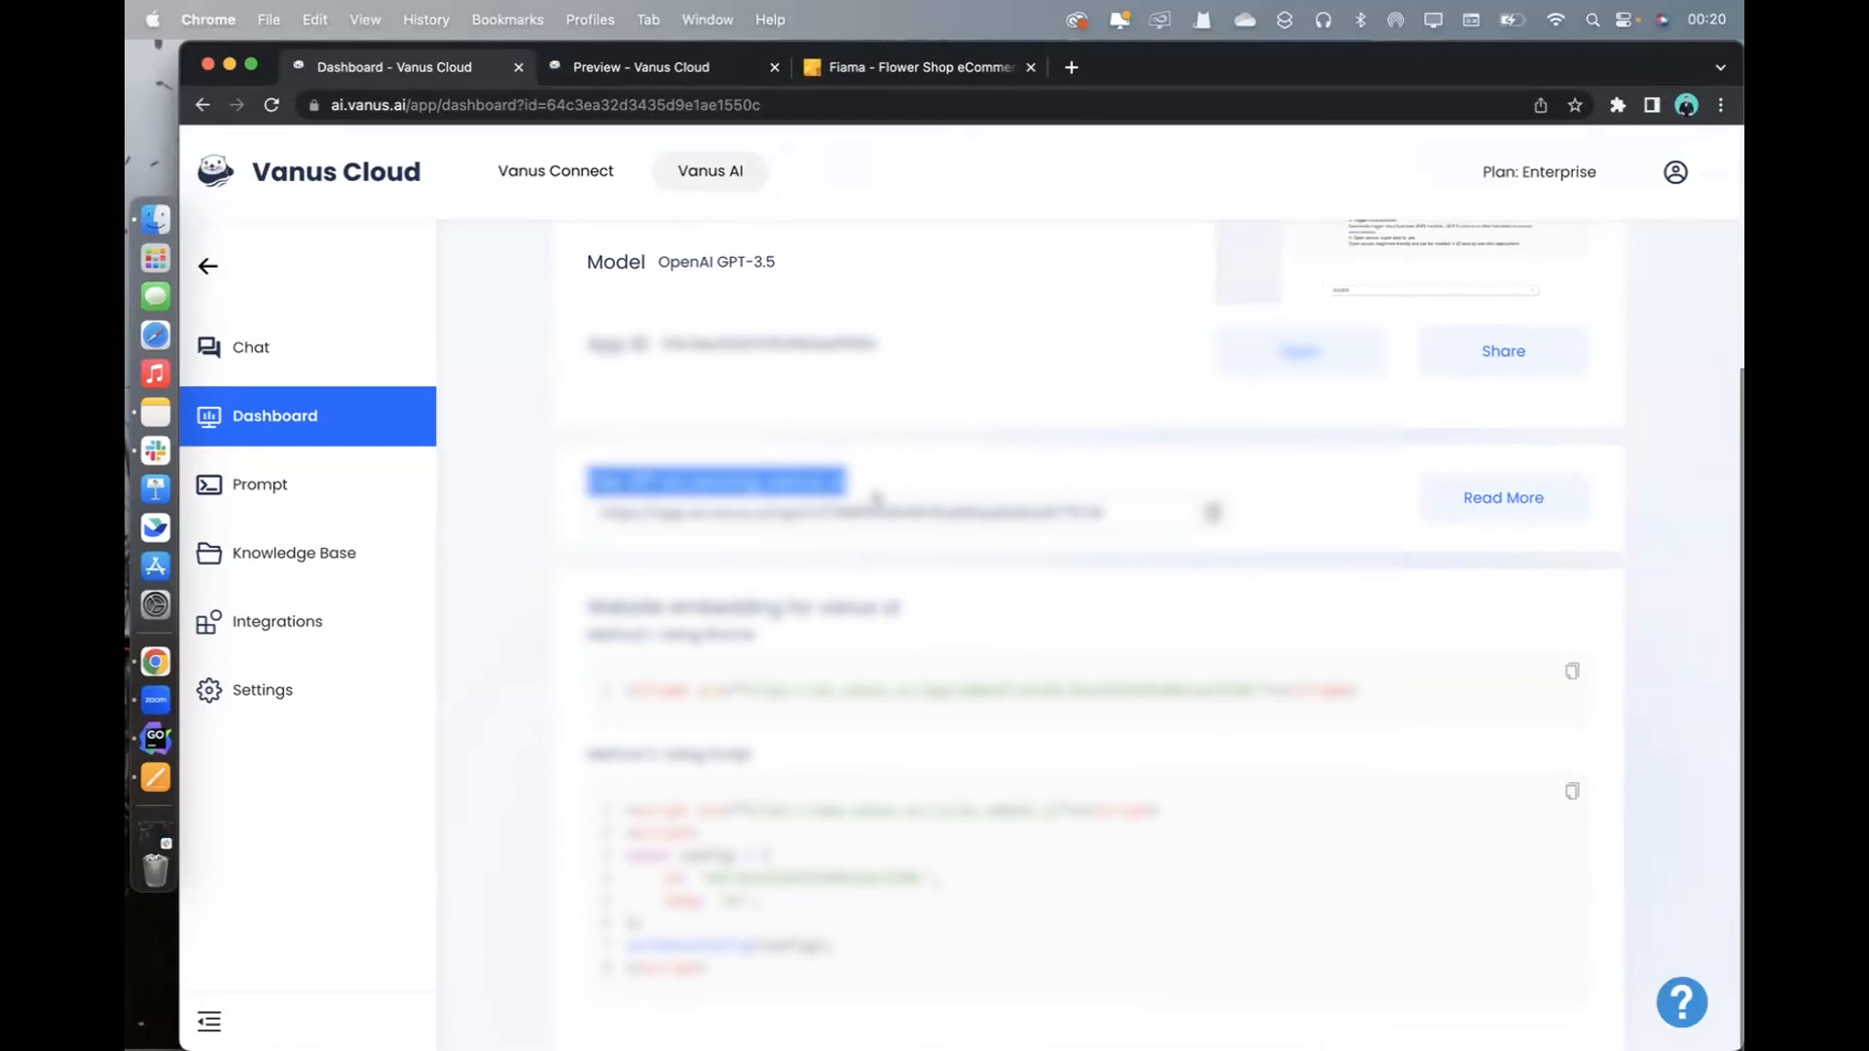
{"action": "left_click_drag", "start_coordinate": [586, 597], "coordinate": [915, 978]}
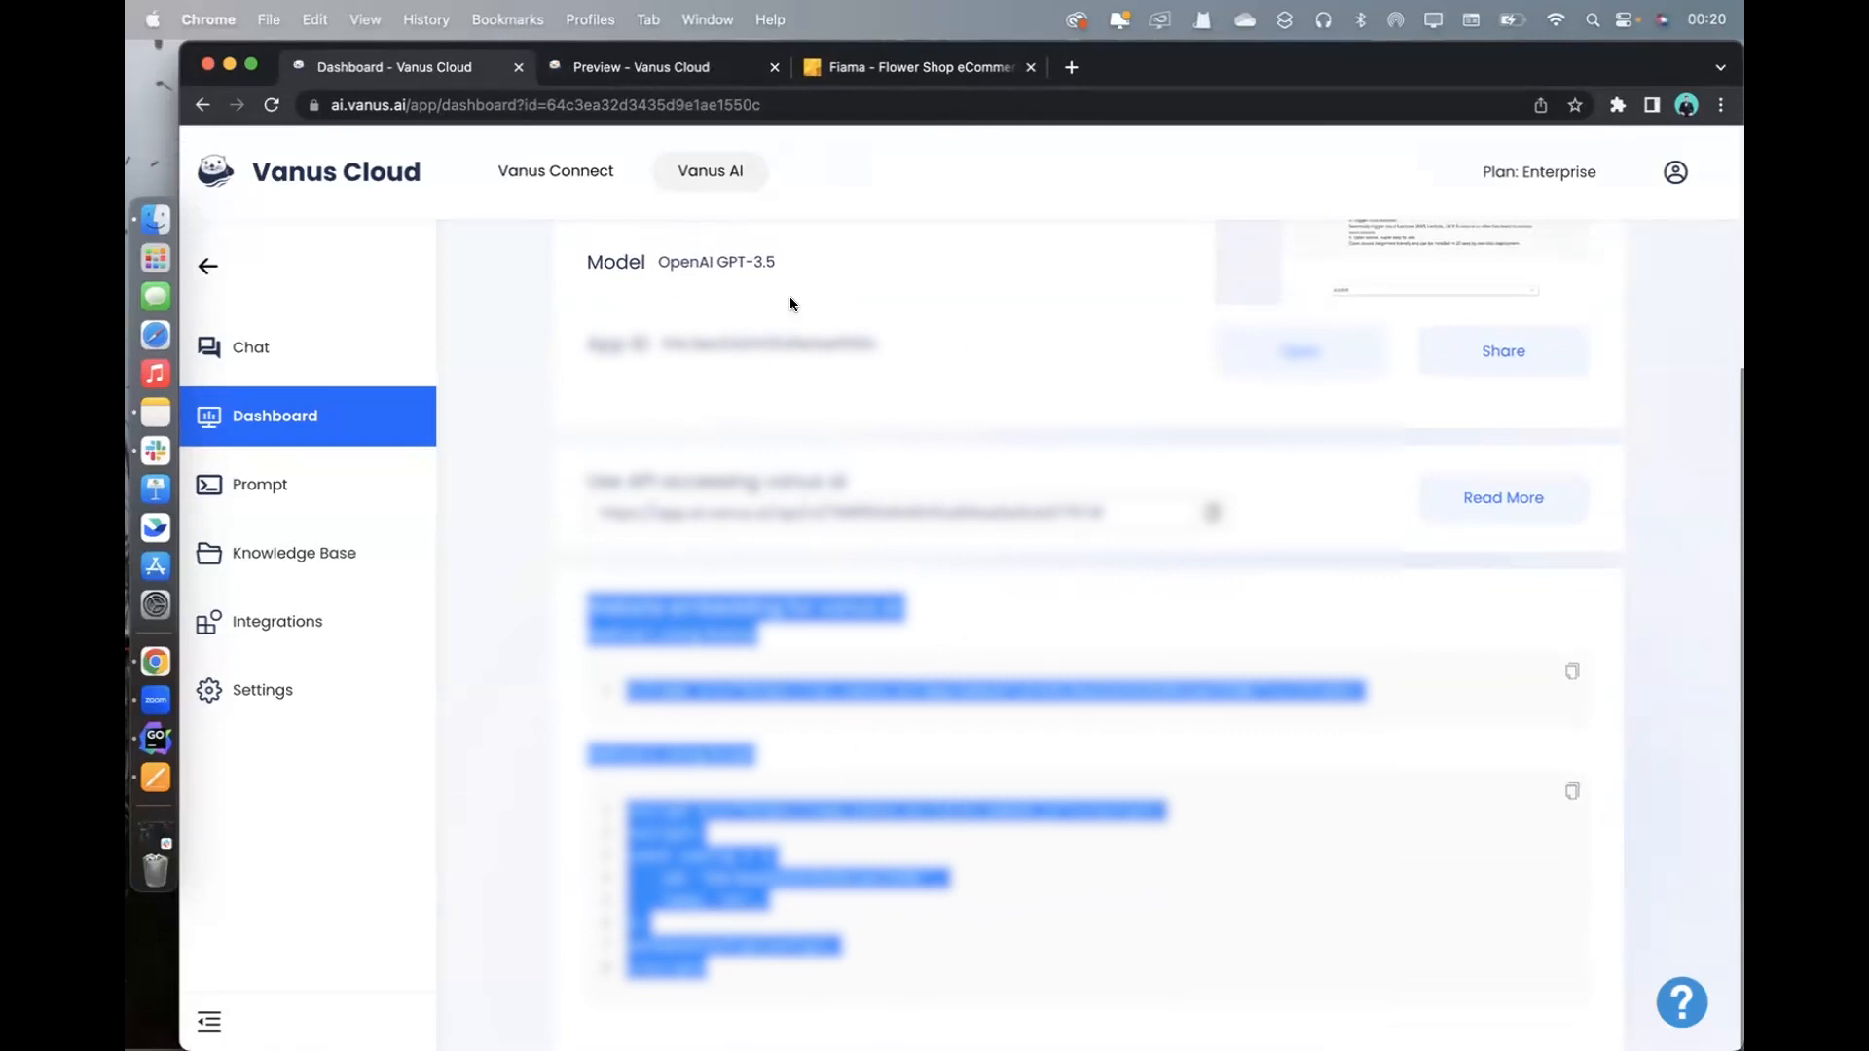
Write the basic prompt "translate english into french" on the application's Prompt page
{"action": "left_click", "coordinate": [307, 493]}
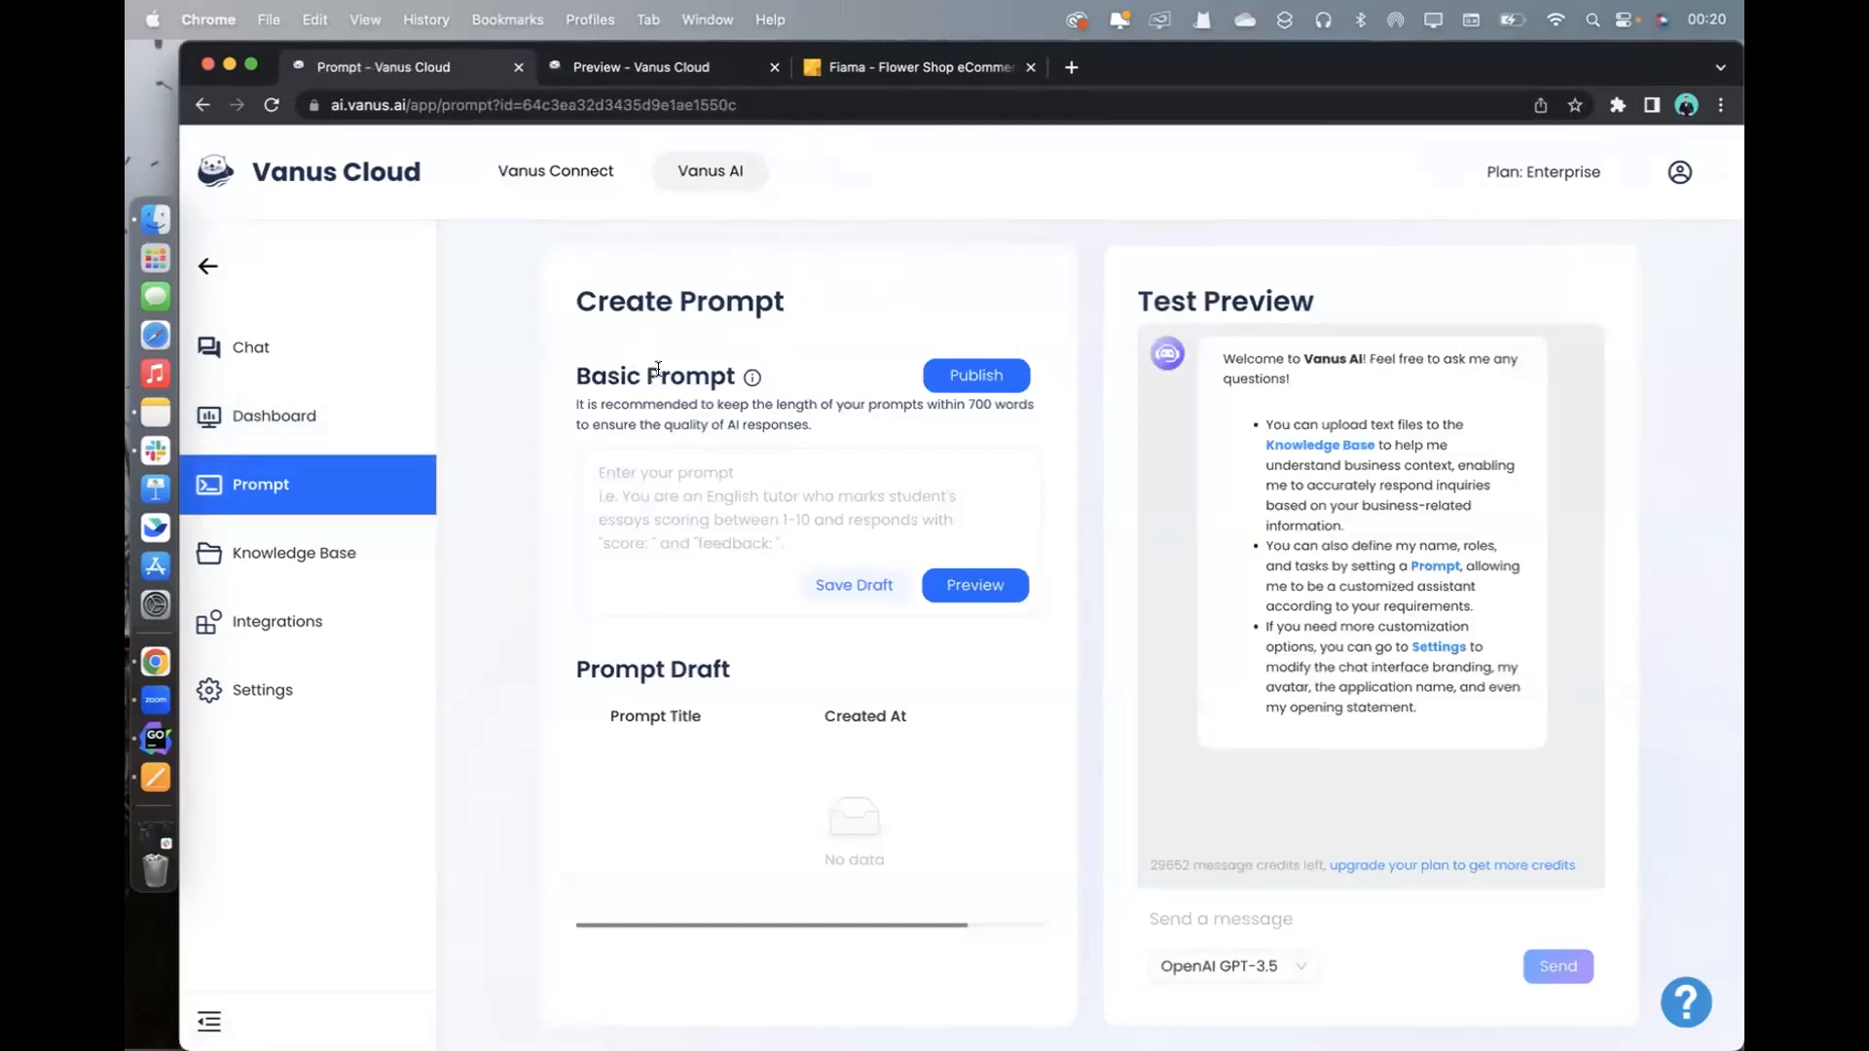
{"action": "left_click", "coordinate": [686, 479]}
{"action": "type", "text": "translate "}
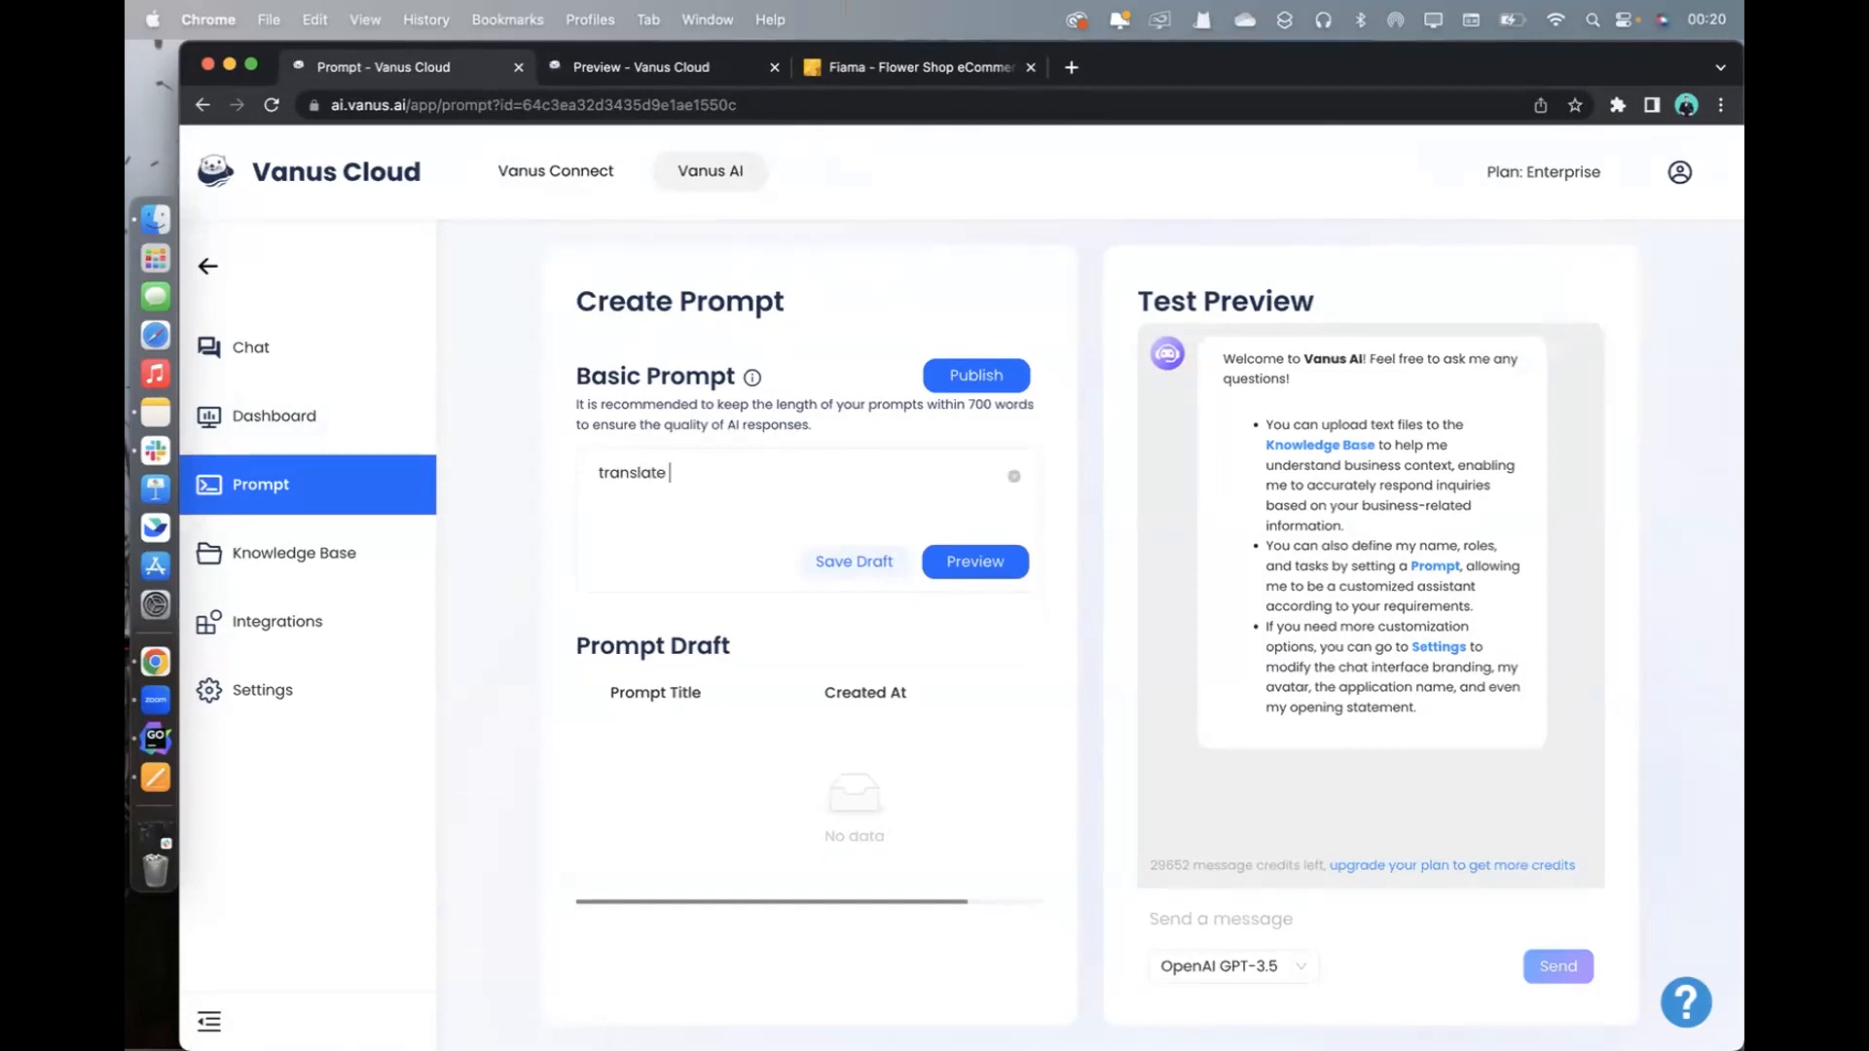
{"action": "type", "text": "english into french"}
Save the basic prompt as a draft titled "translate"
{"action": "left_click", "coordinate": [854, 558]}
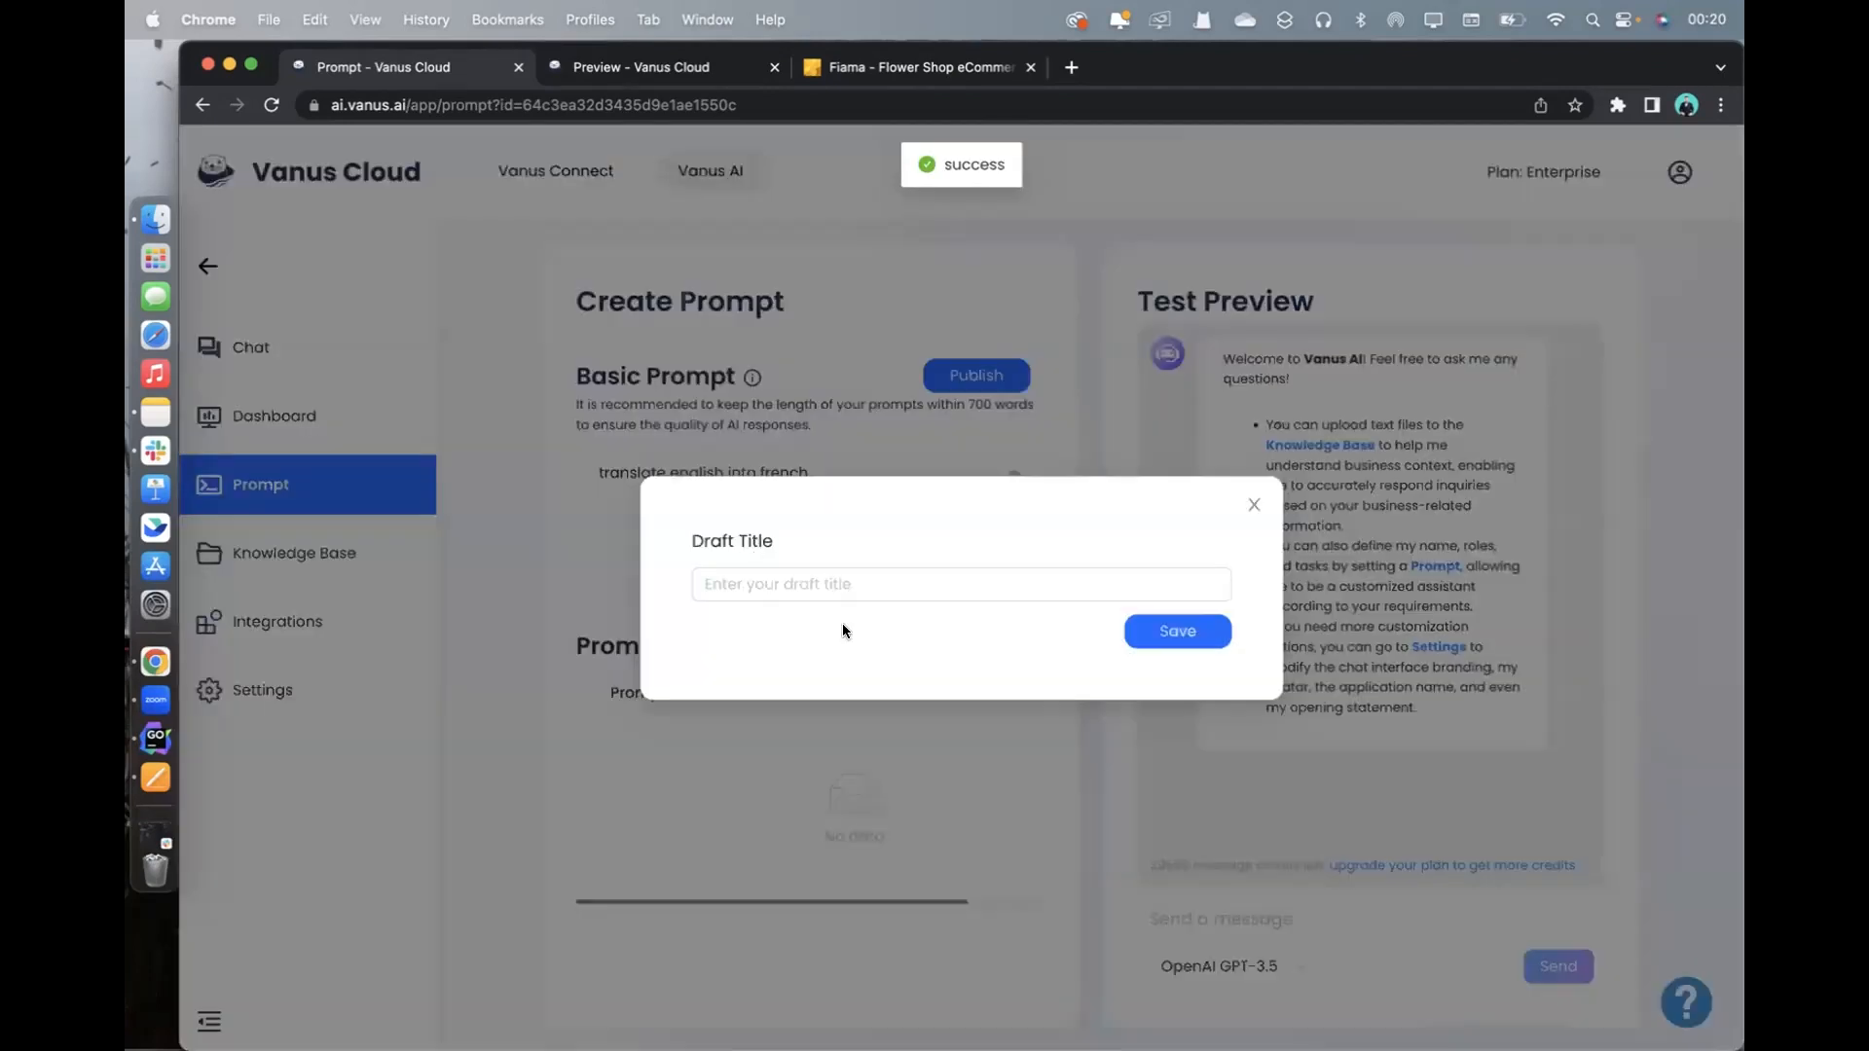
{"action": "left_click", "coordinate": [927, 594]}
{"action": "type", "text": "translate"}
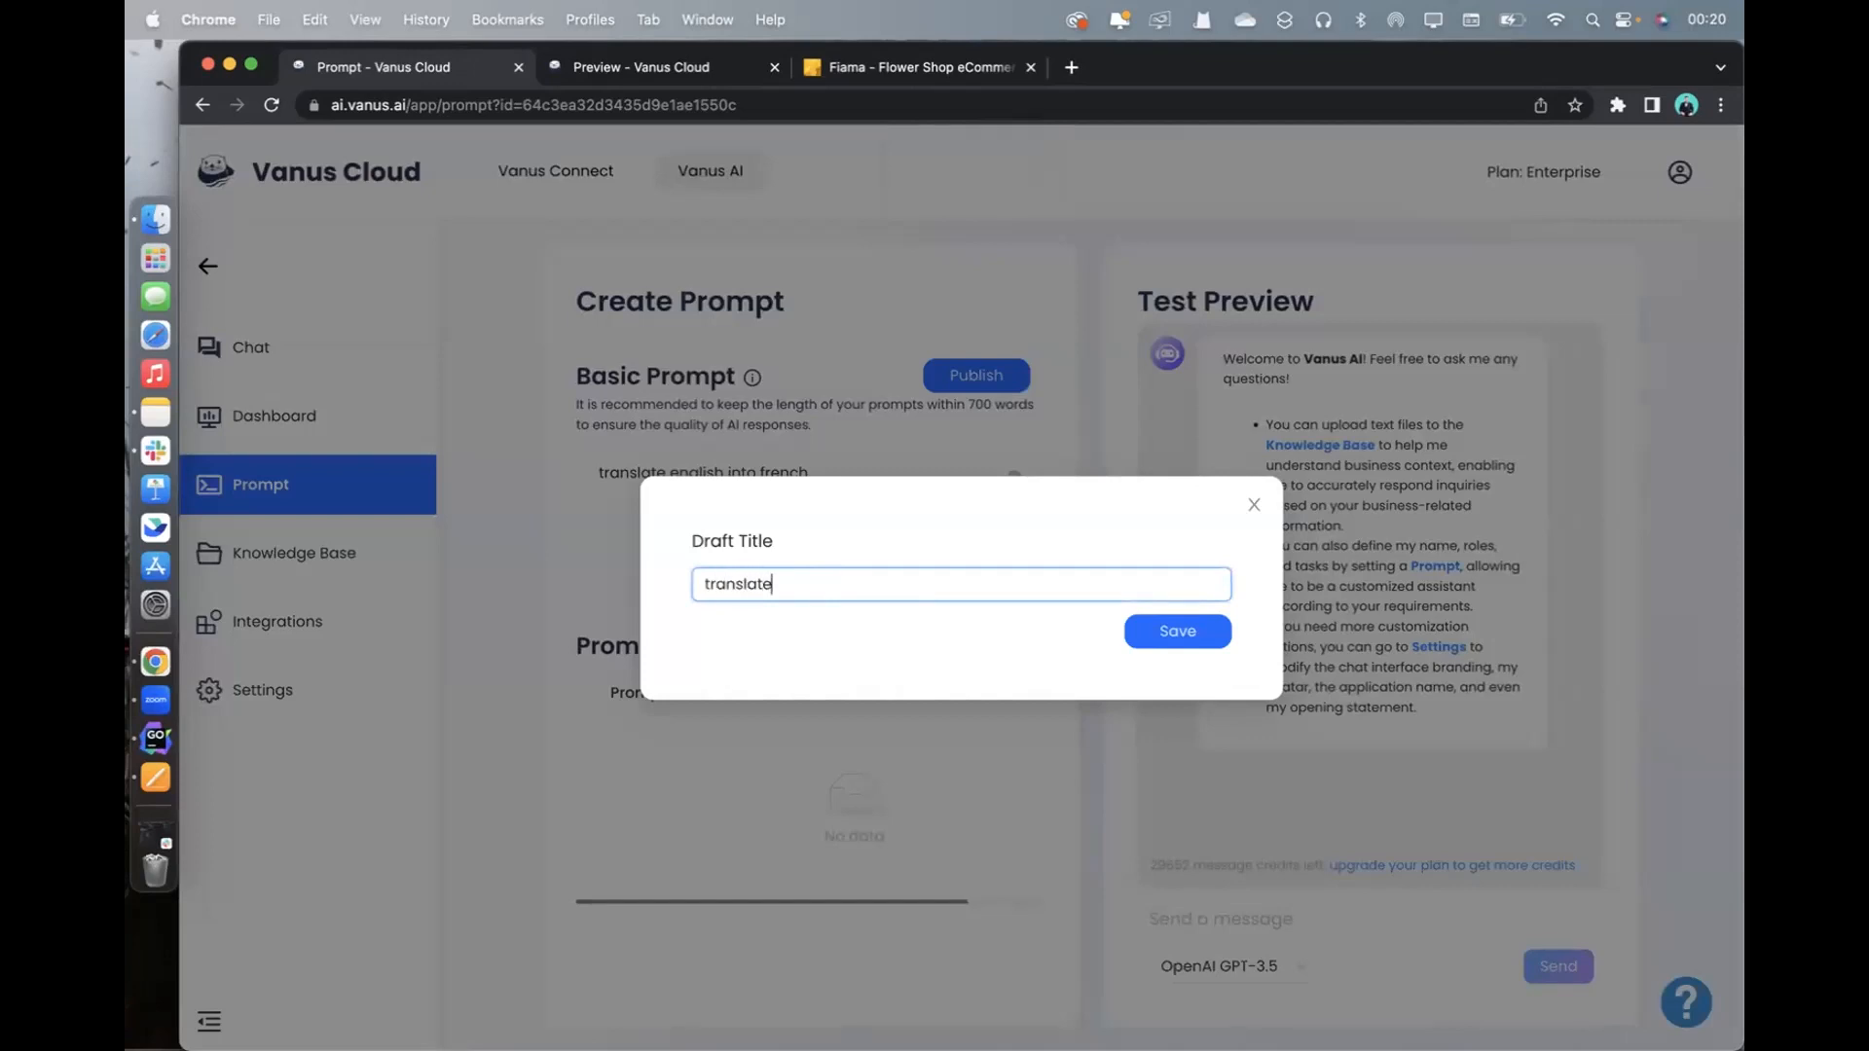
{"action": "left_click", "coordinate": [1186, 642]}
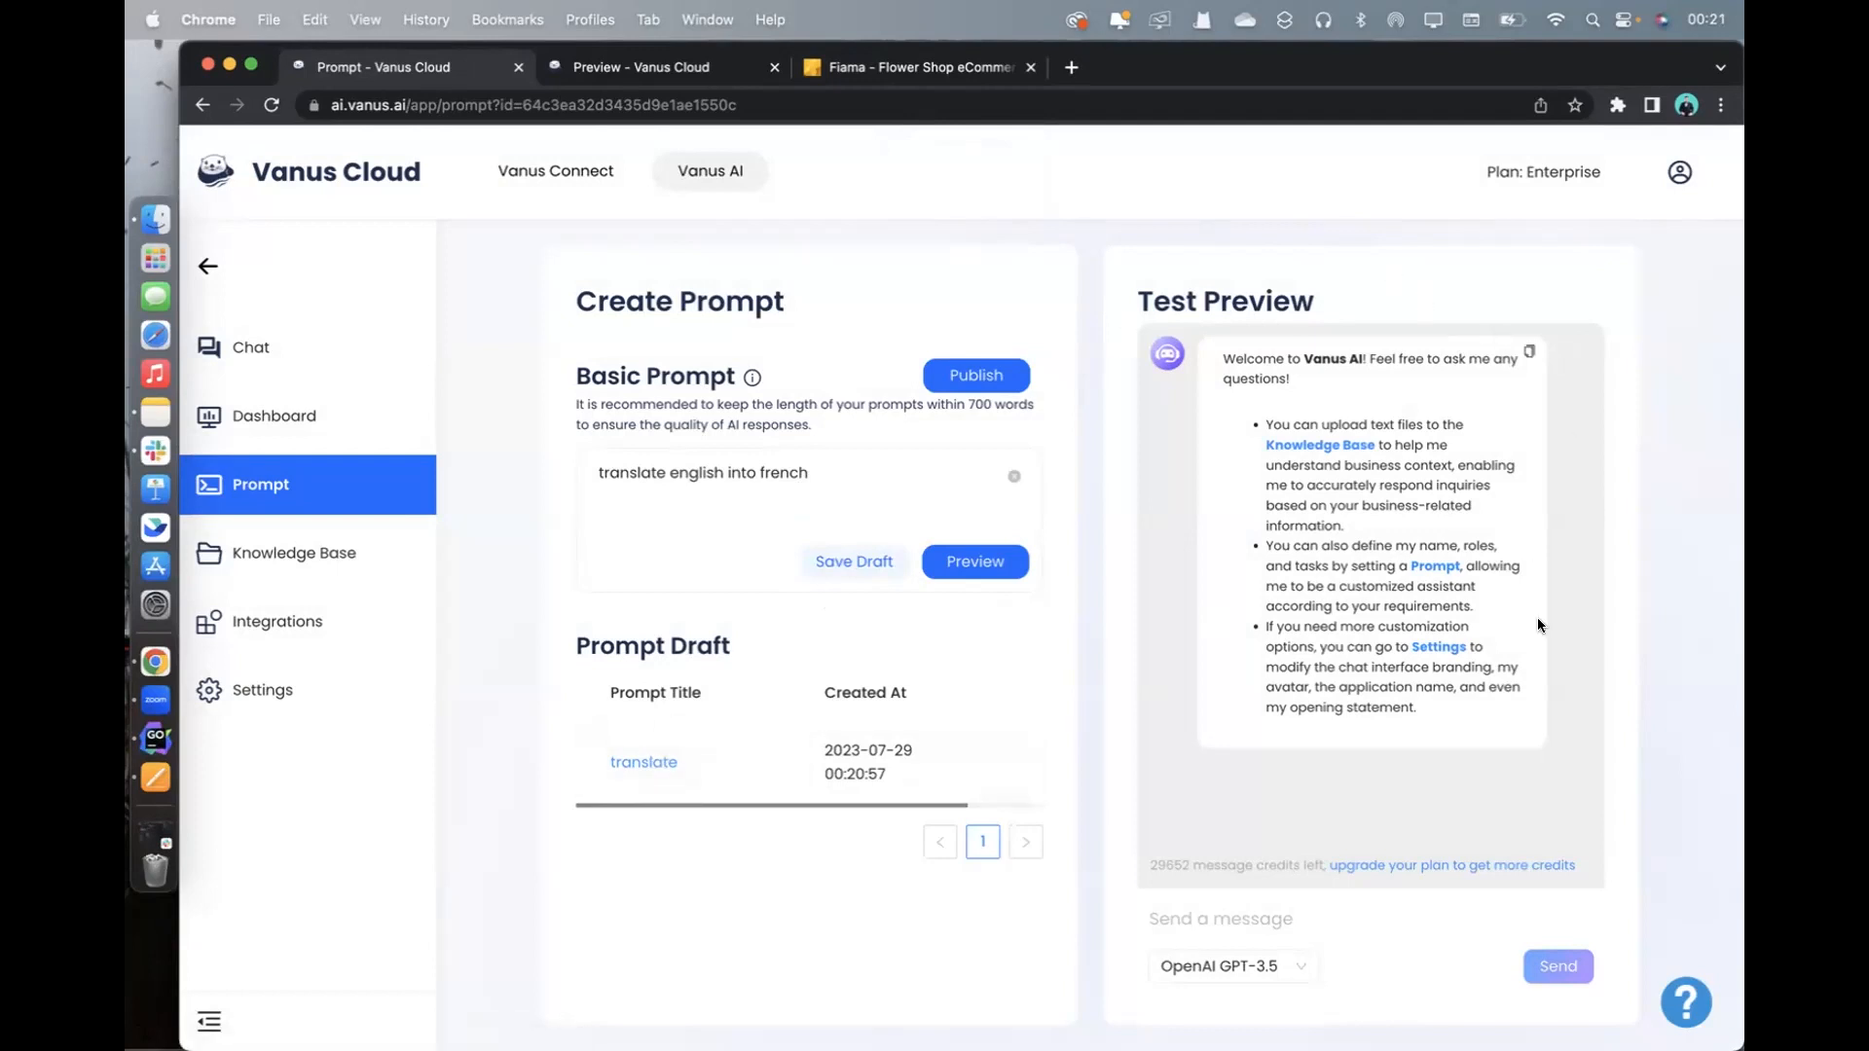
Send an English chat message introducing oneself by first name and declaring love for vanus AI to test the translation prompt
{"action": "left_click", "coordinate": [1208, 917]}
{"action": "left_click", "coordinate": [232, 370]}
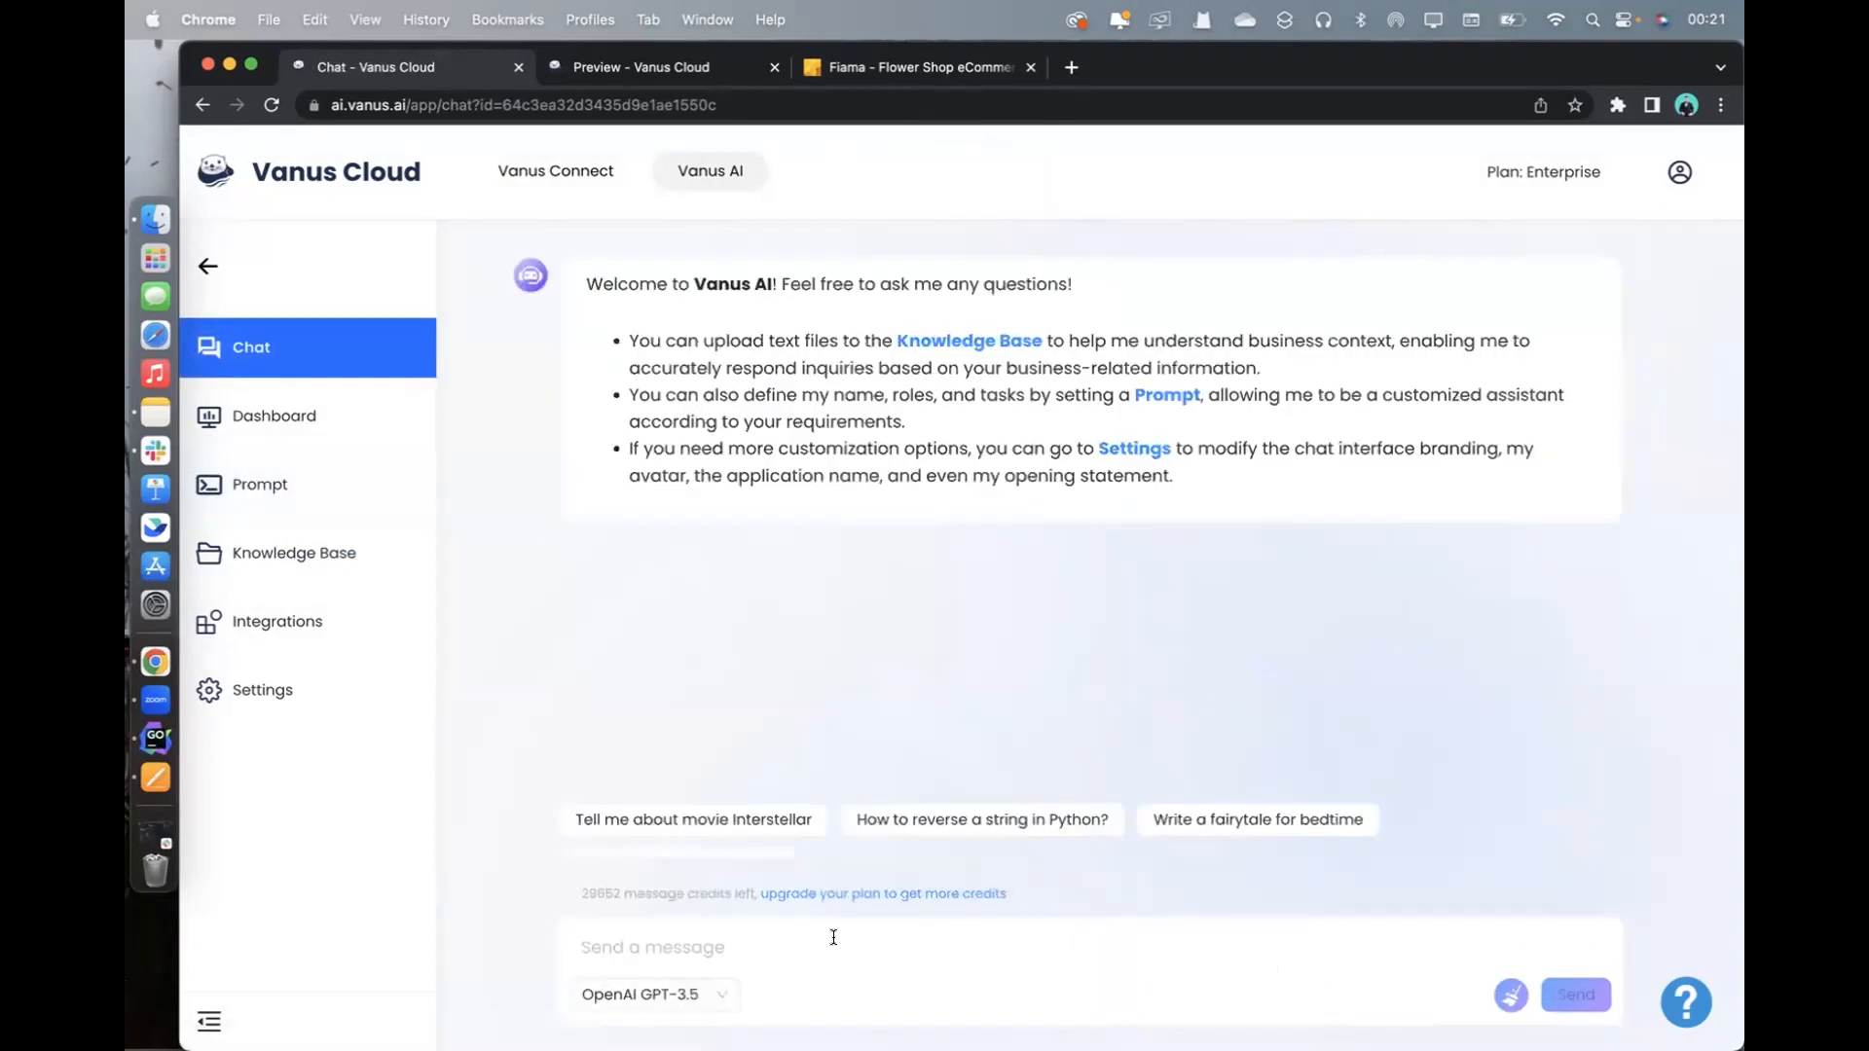
{"action": "type", "text": "Hi my na"}
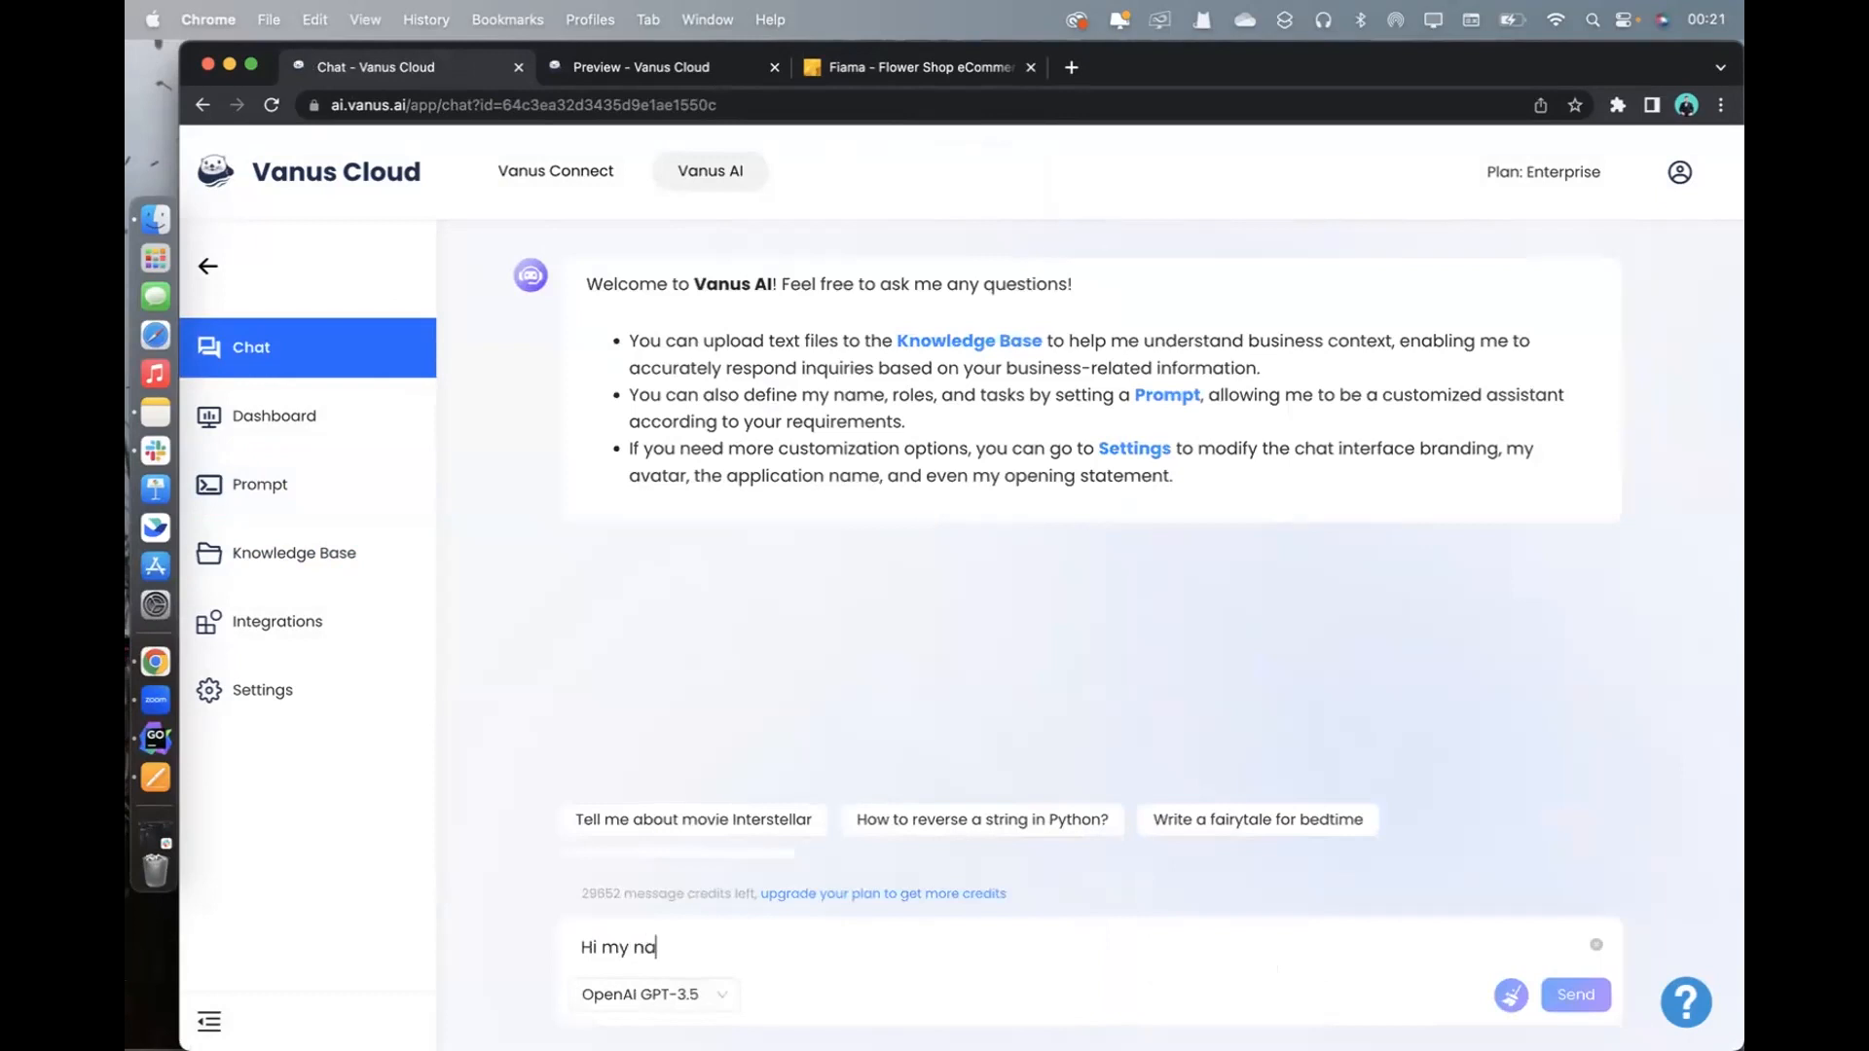
{"action": "type", "text": "me is michael and I love "}
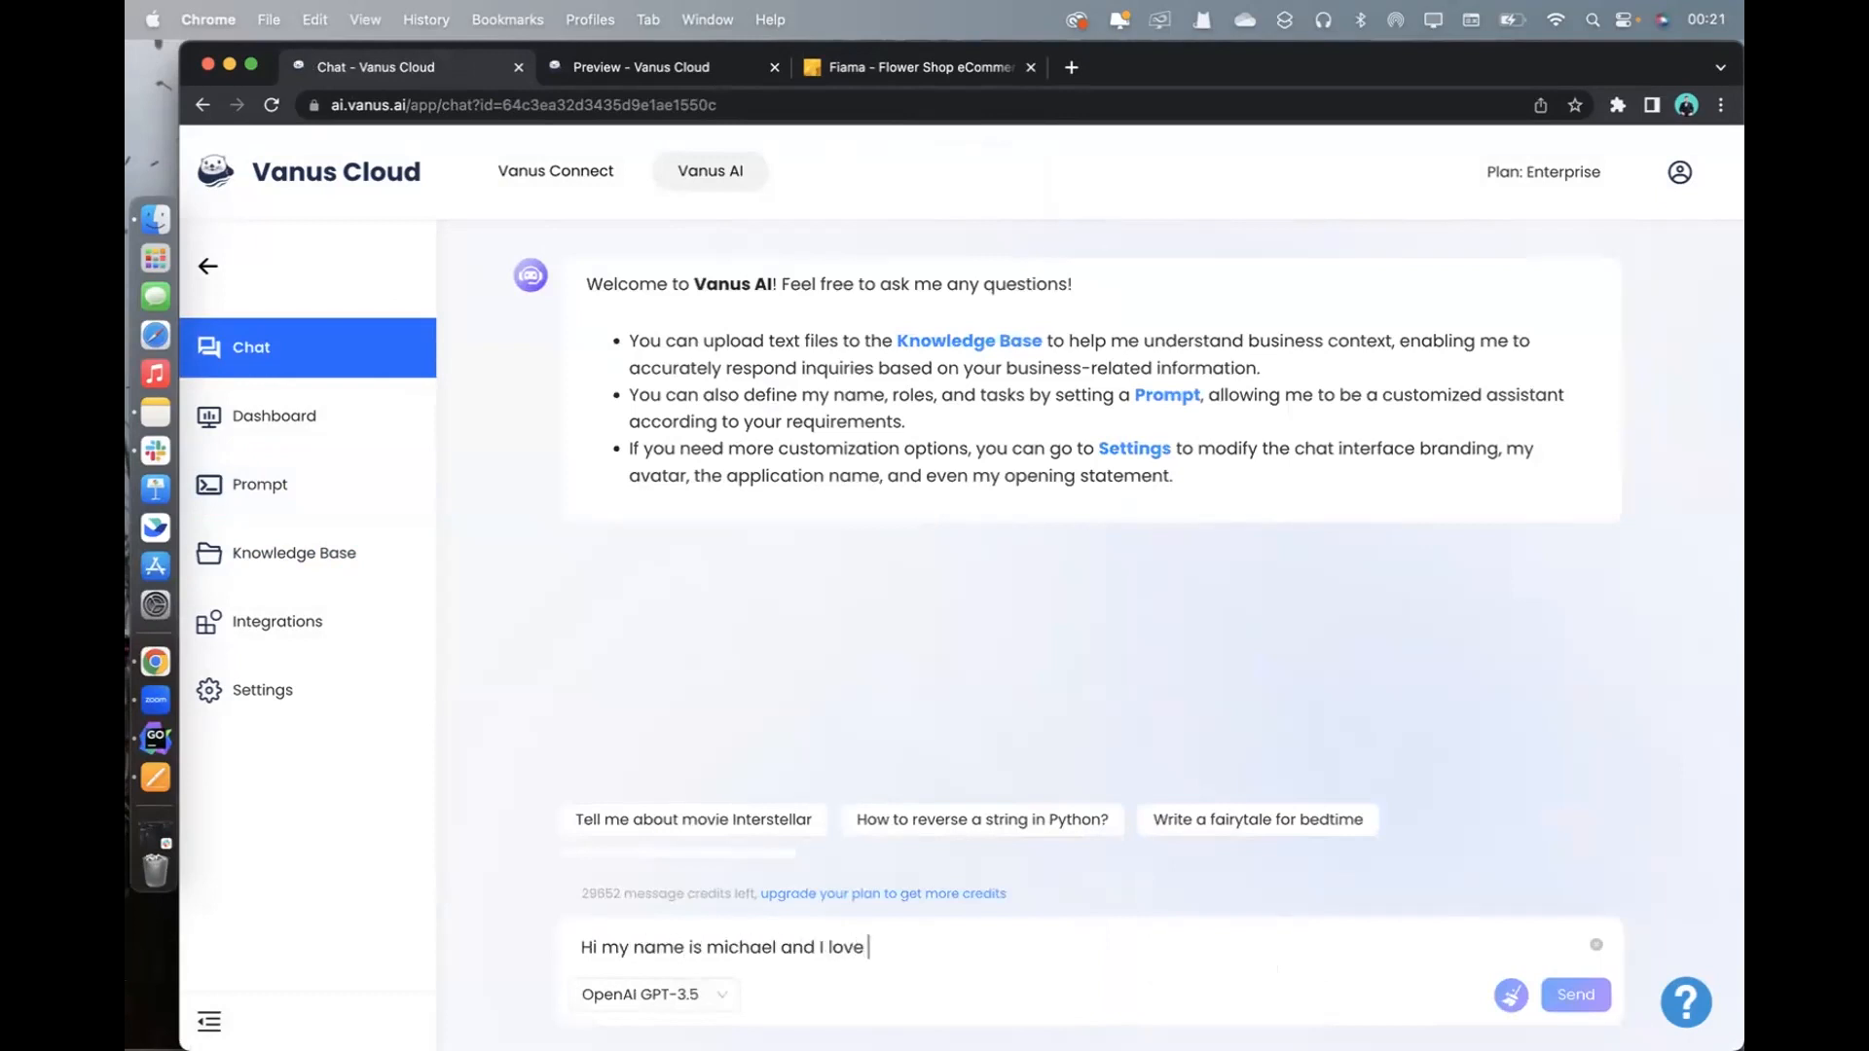
{"action": "type", "text": "vanus AI"}
{"action": "key", "text": "Return"}
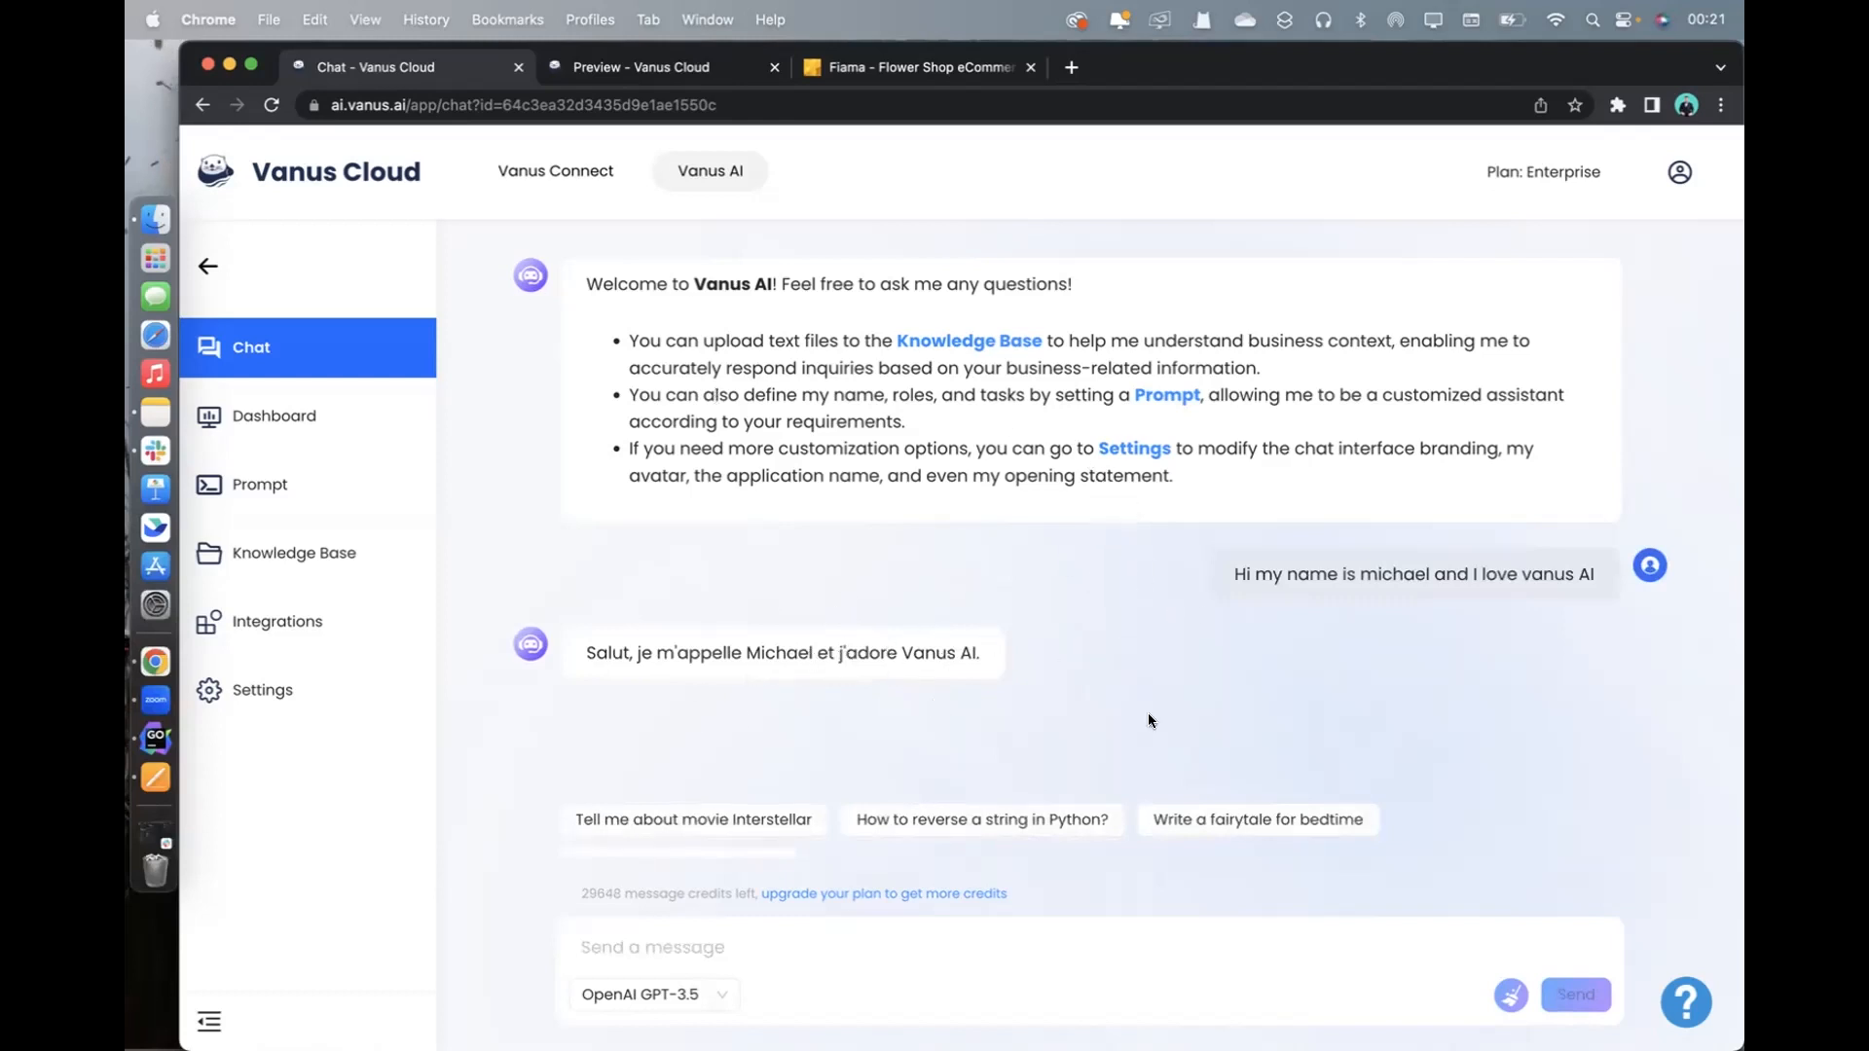
Return to the Prompt page and clear the basic prompt text
{"action": "left_click", "coordinate": [312, 416]}
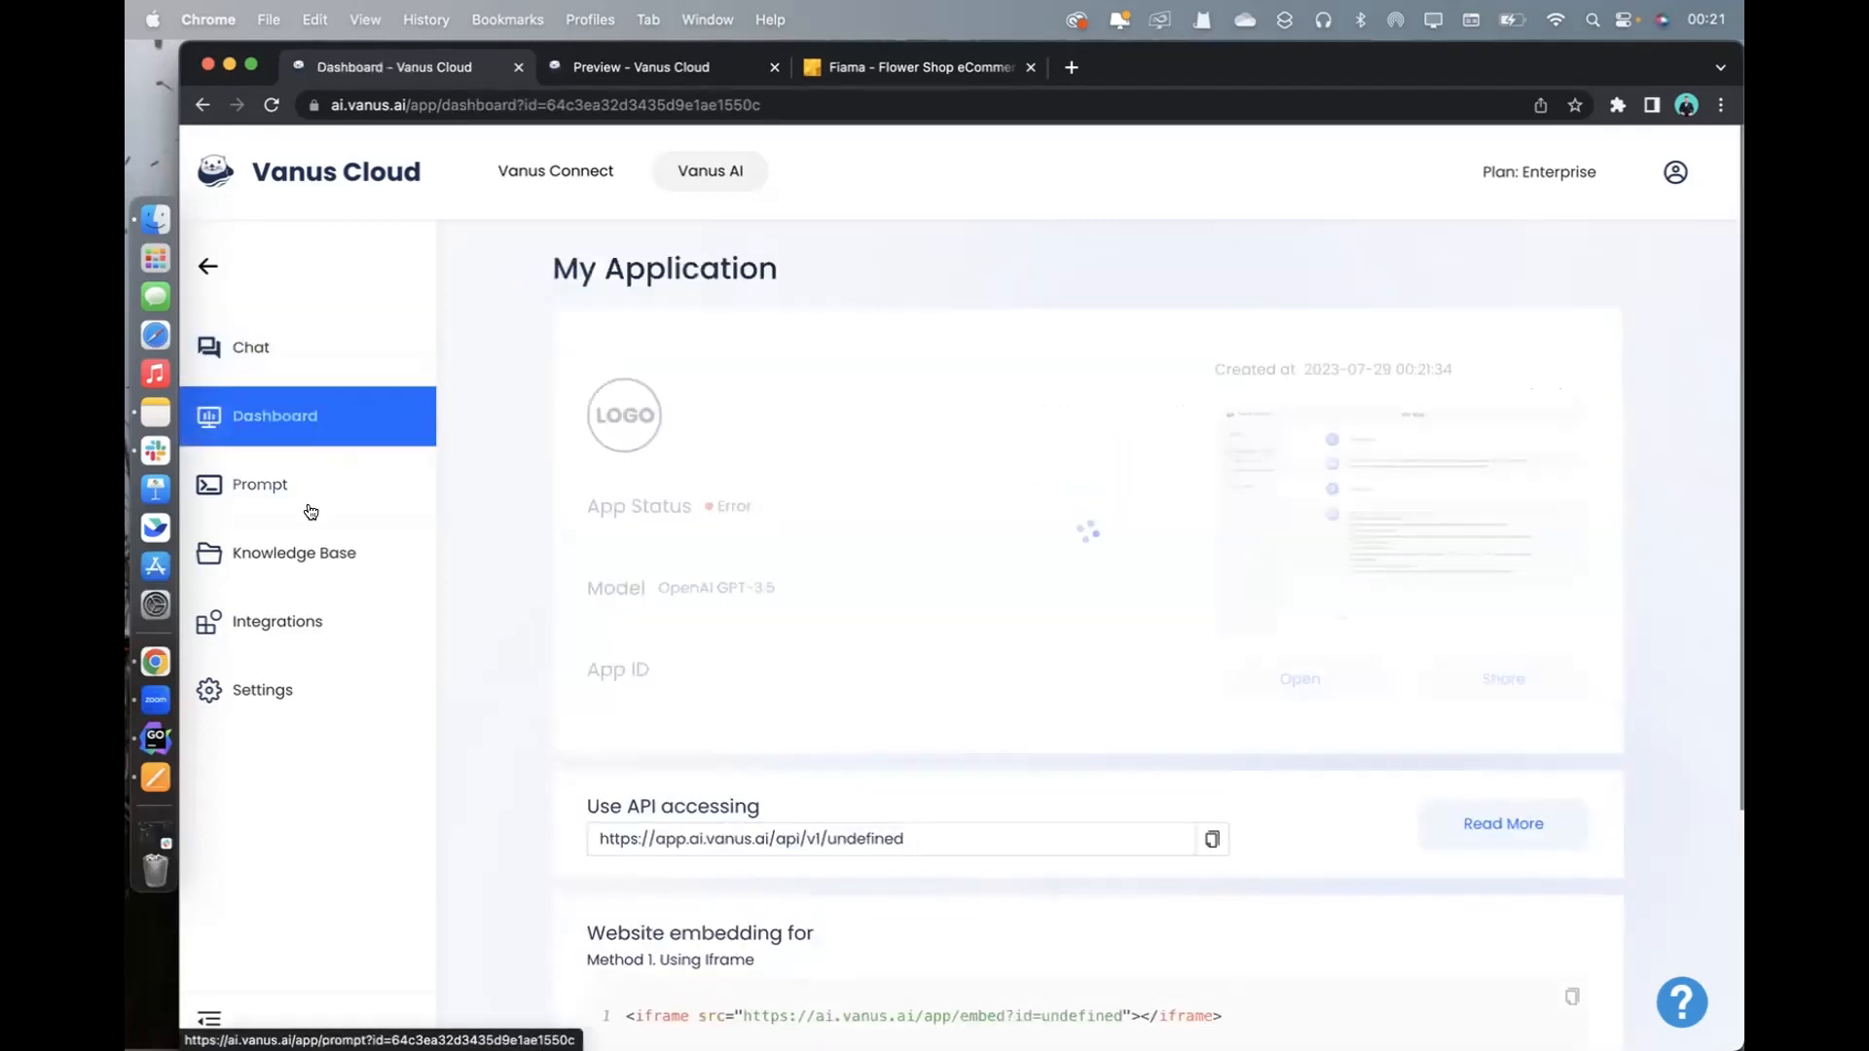
{"action": "left_click", "coordinate": [313, 487]}
{"action": "left_click_drag", "start_coordinate": [901, 473], "coordinate": [596, 474]}
{"action": "key", "text": "BackSpace"}
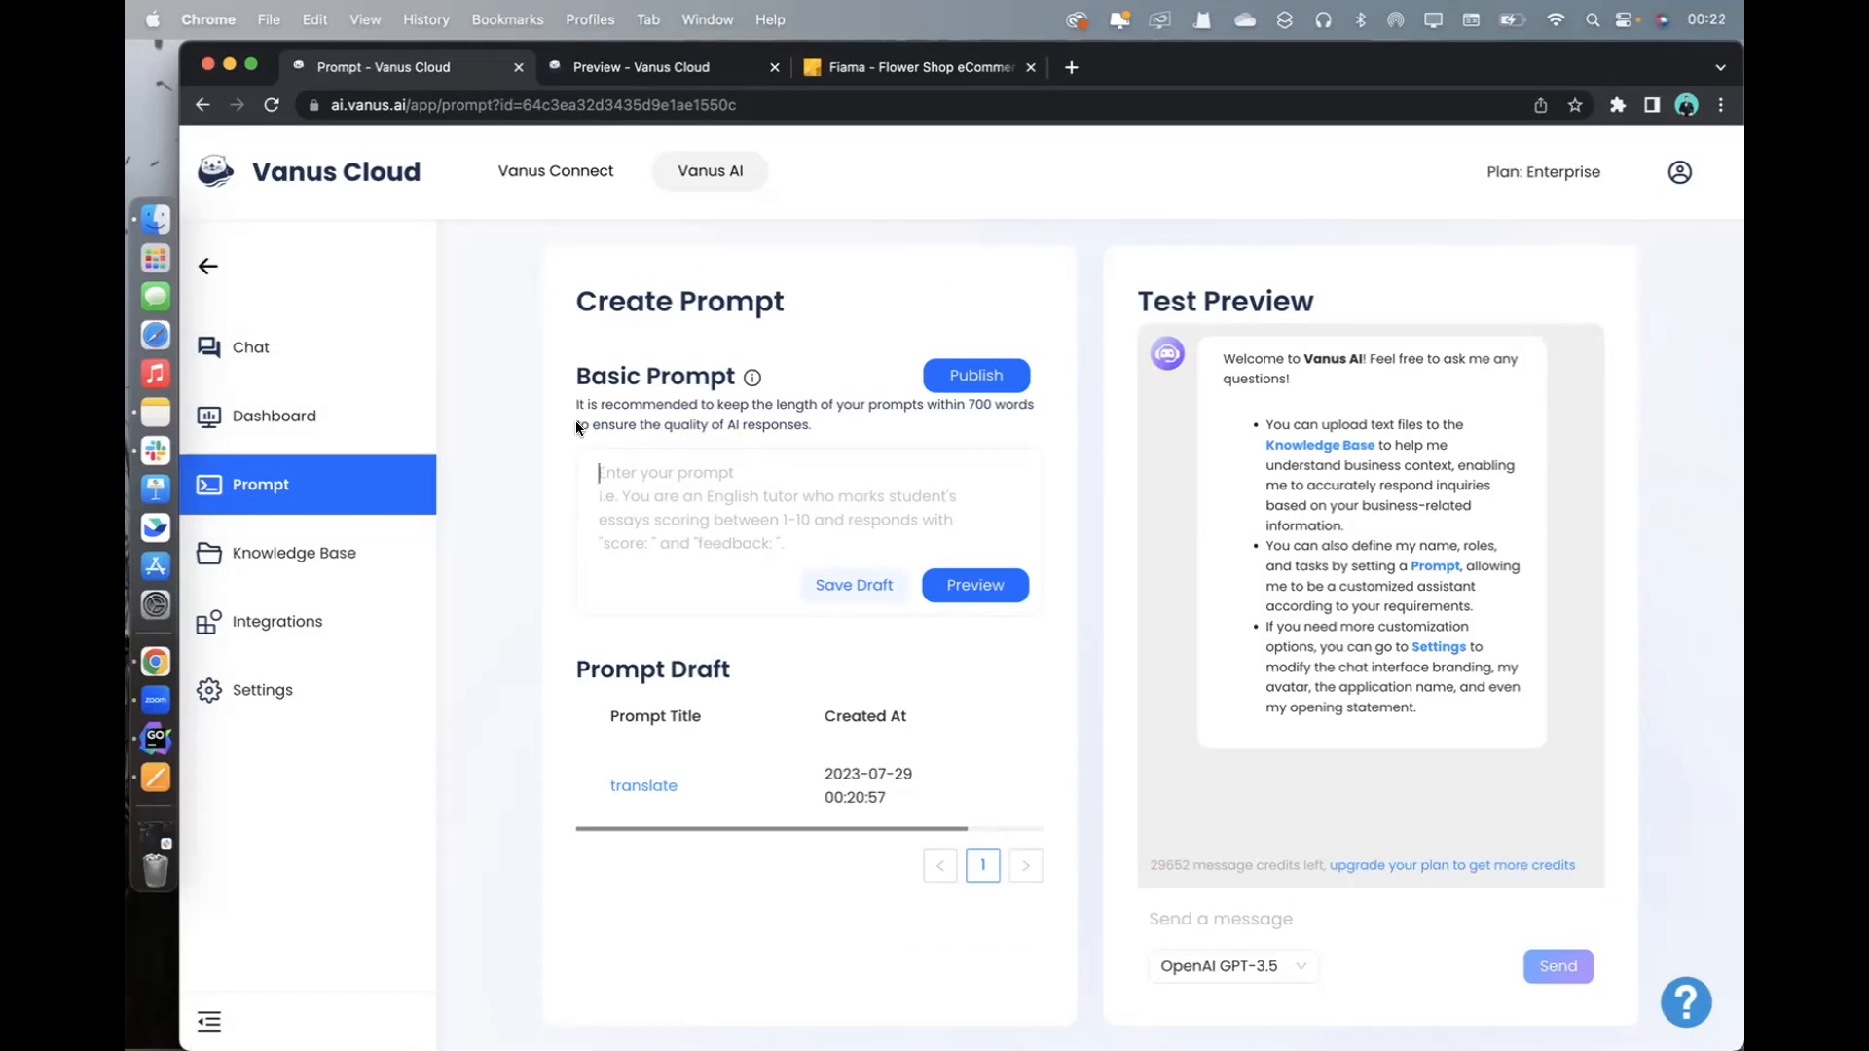
View the Knowledge Base sources and their file upload dialog, and close the dialog without uploading
{"action": "left_click", "coordinate": [395, 560]}
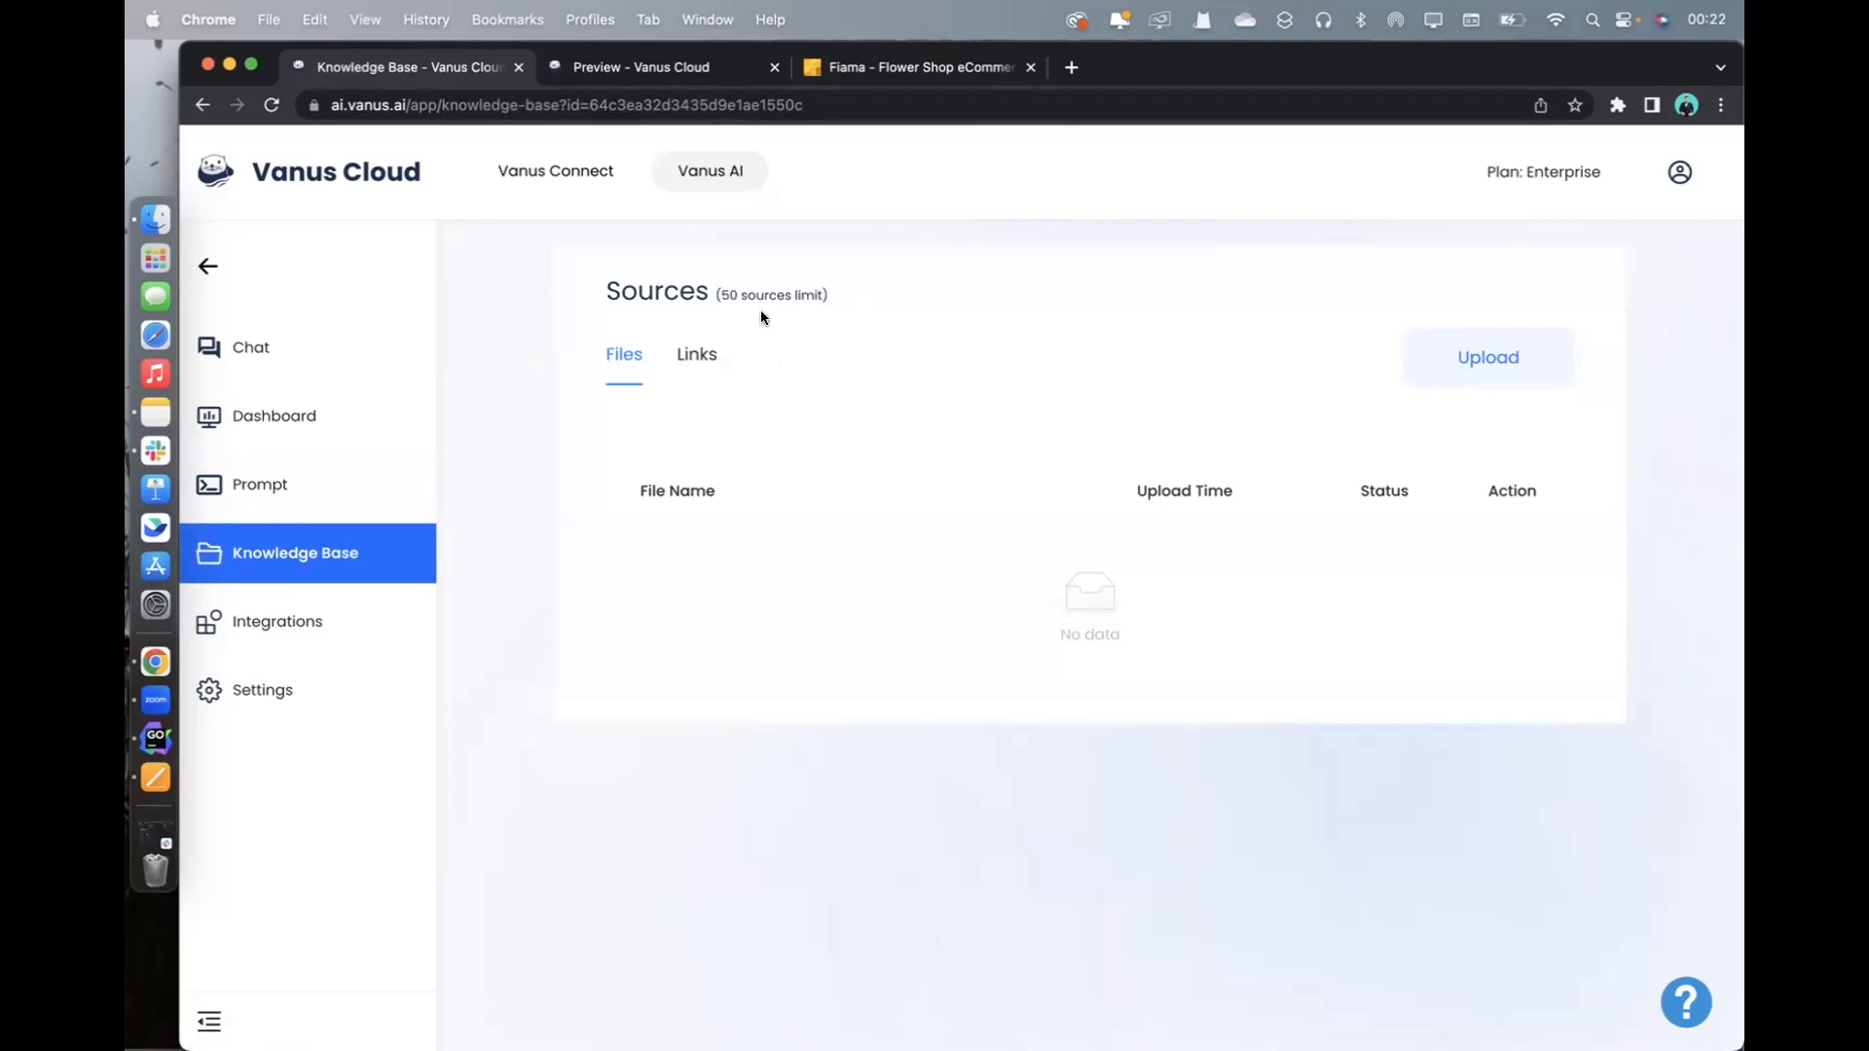
{"action": "left_click", "coordinate": [1452, 361]}
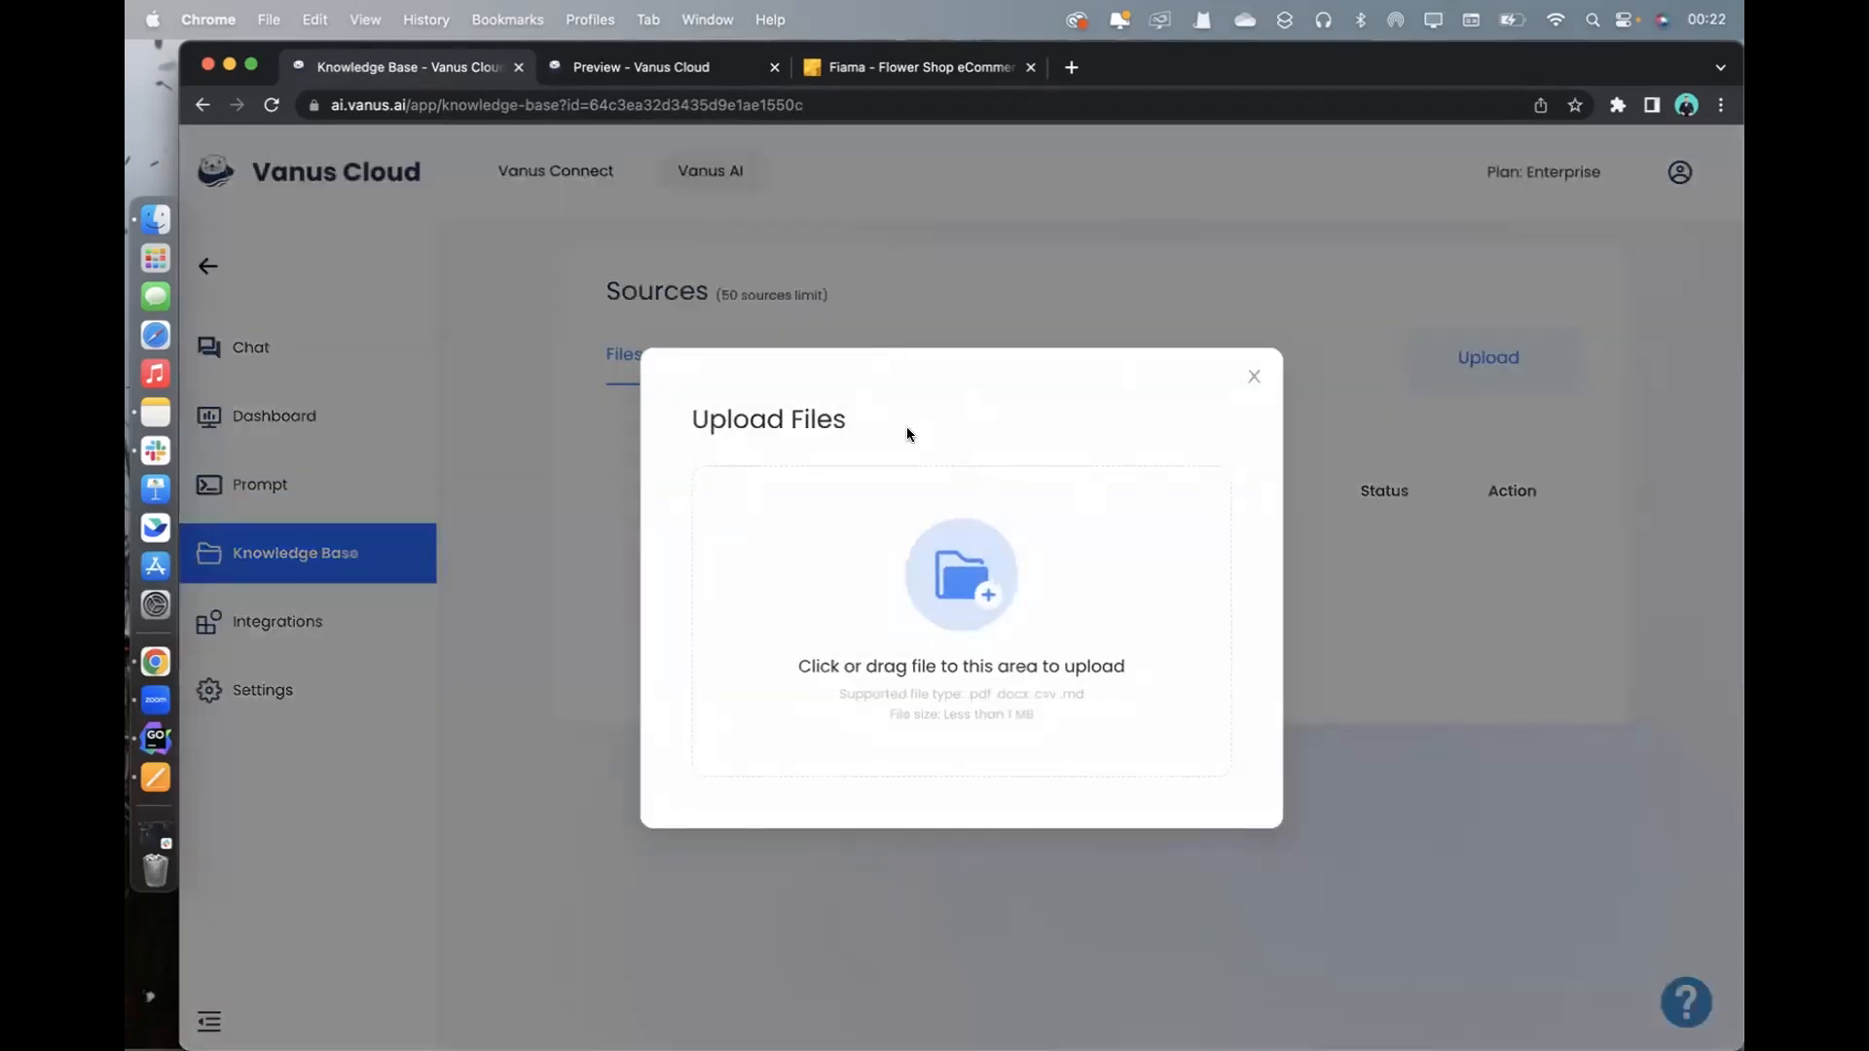
{"action": "left_click", "coordinate": [1254, 377]}
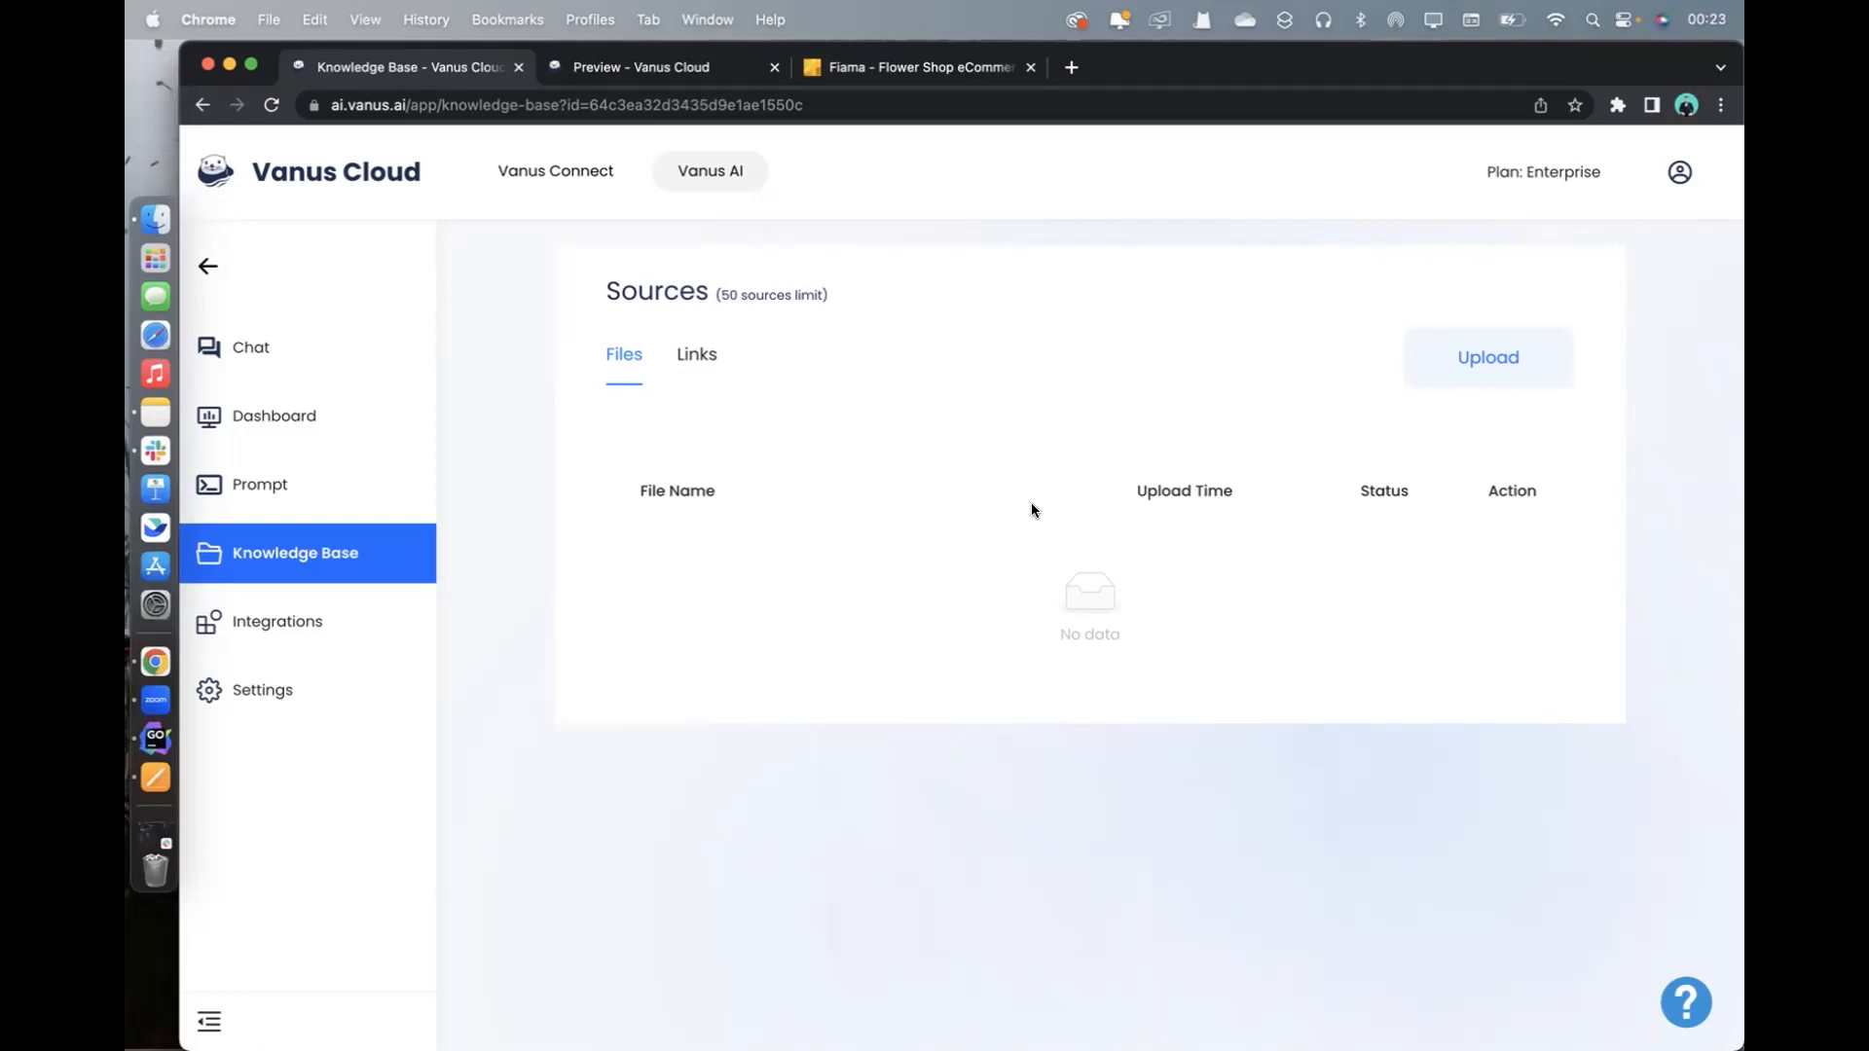
Look over the available application integrations, view the WhatsApp integration form and close it
{"action": "left_click", "coordinate": [299, 653]}
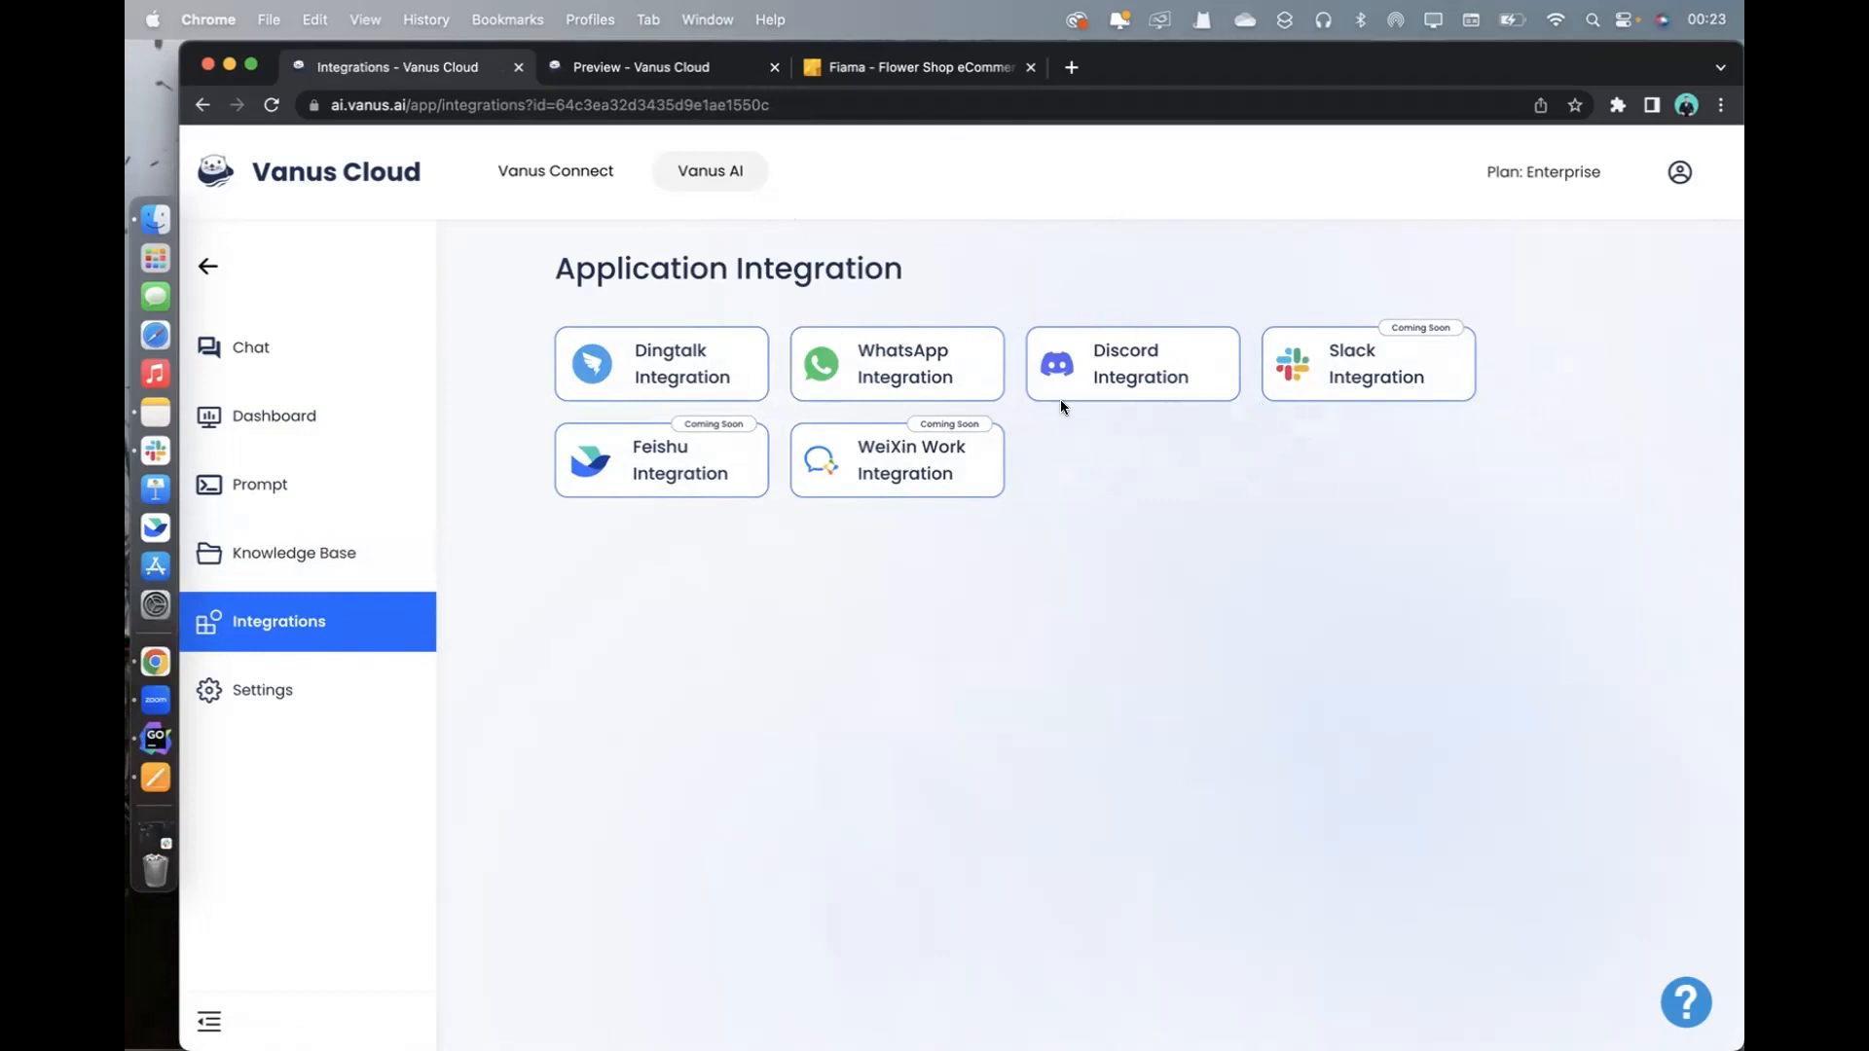
{"action": "left_click", "coordinate": [937, 375]}
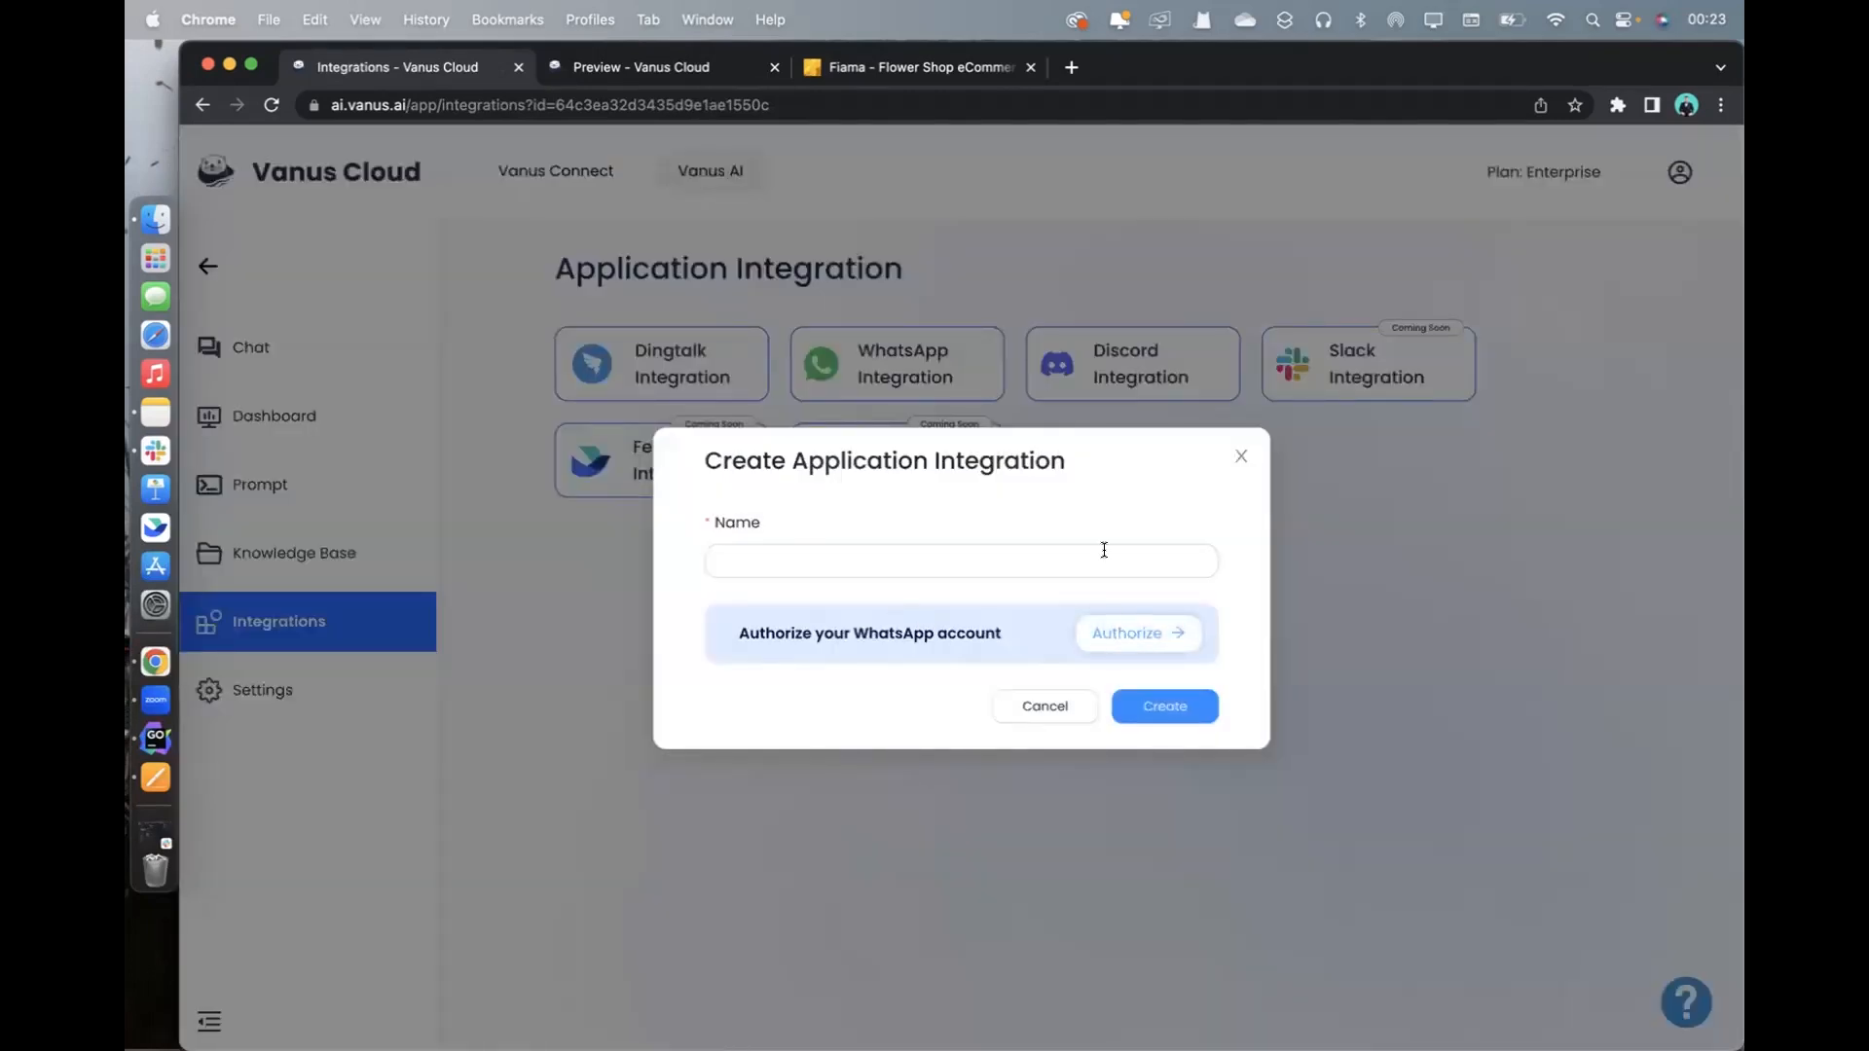
{"action": "left_click", "coordinate": [1101, 632]}
{"action": "left_click", "coordinate": [1242, 387]}
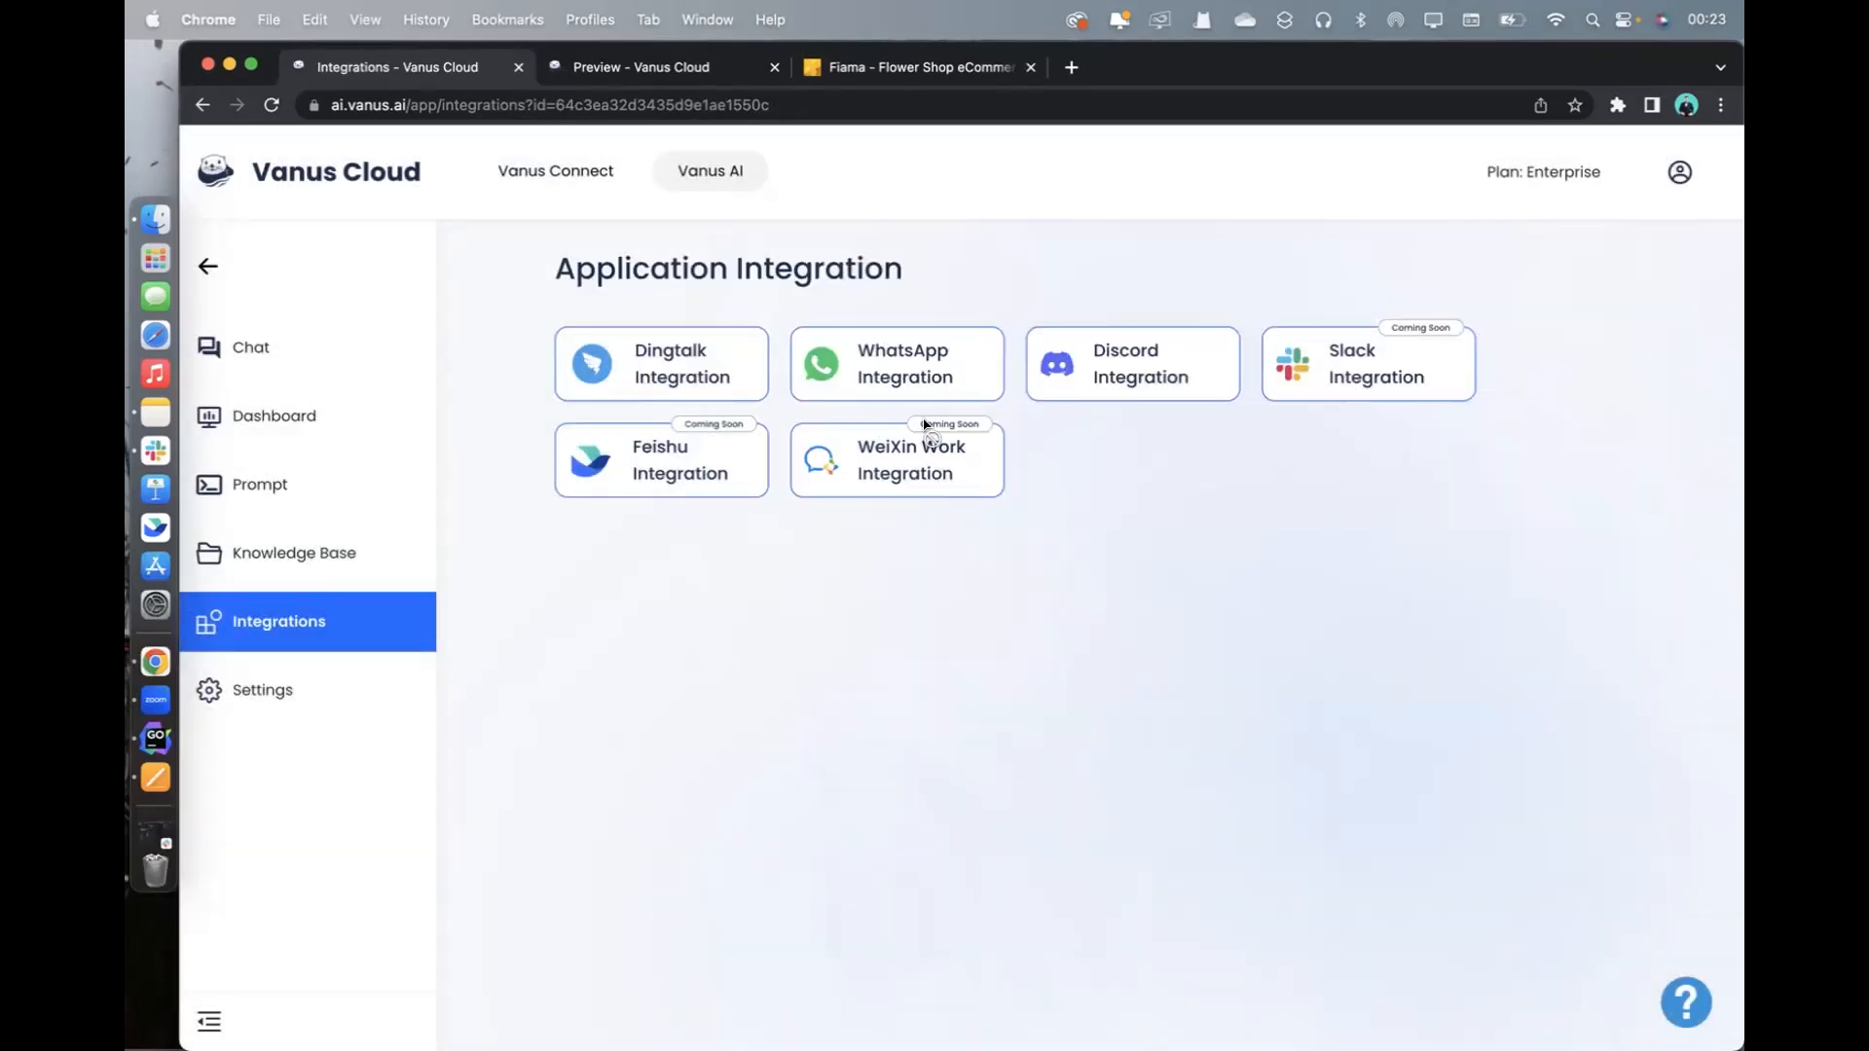
View the name and bot token fields of the Discord integration form and close it without creating anything
{"action": "left_click", "coordinate": [1087, 377]}
{"action": "left_click", "coordinate": [818, 644]}
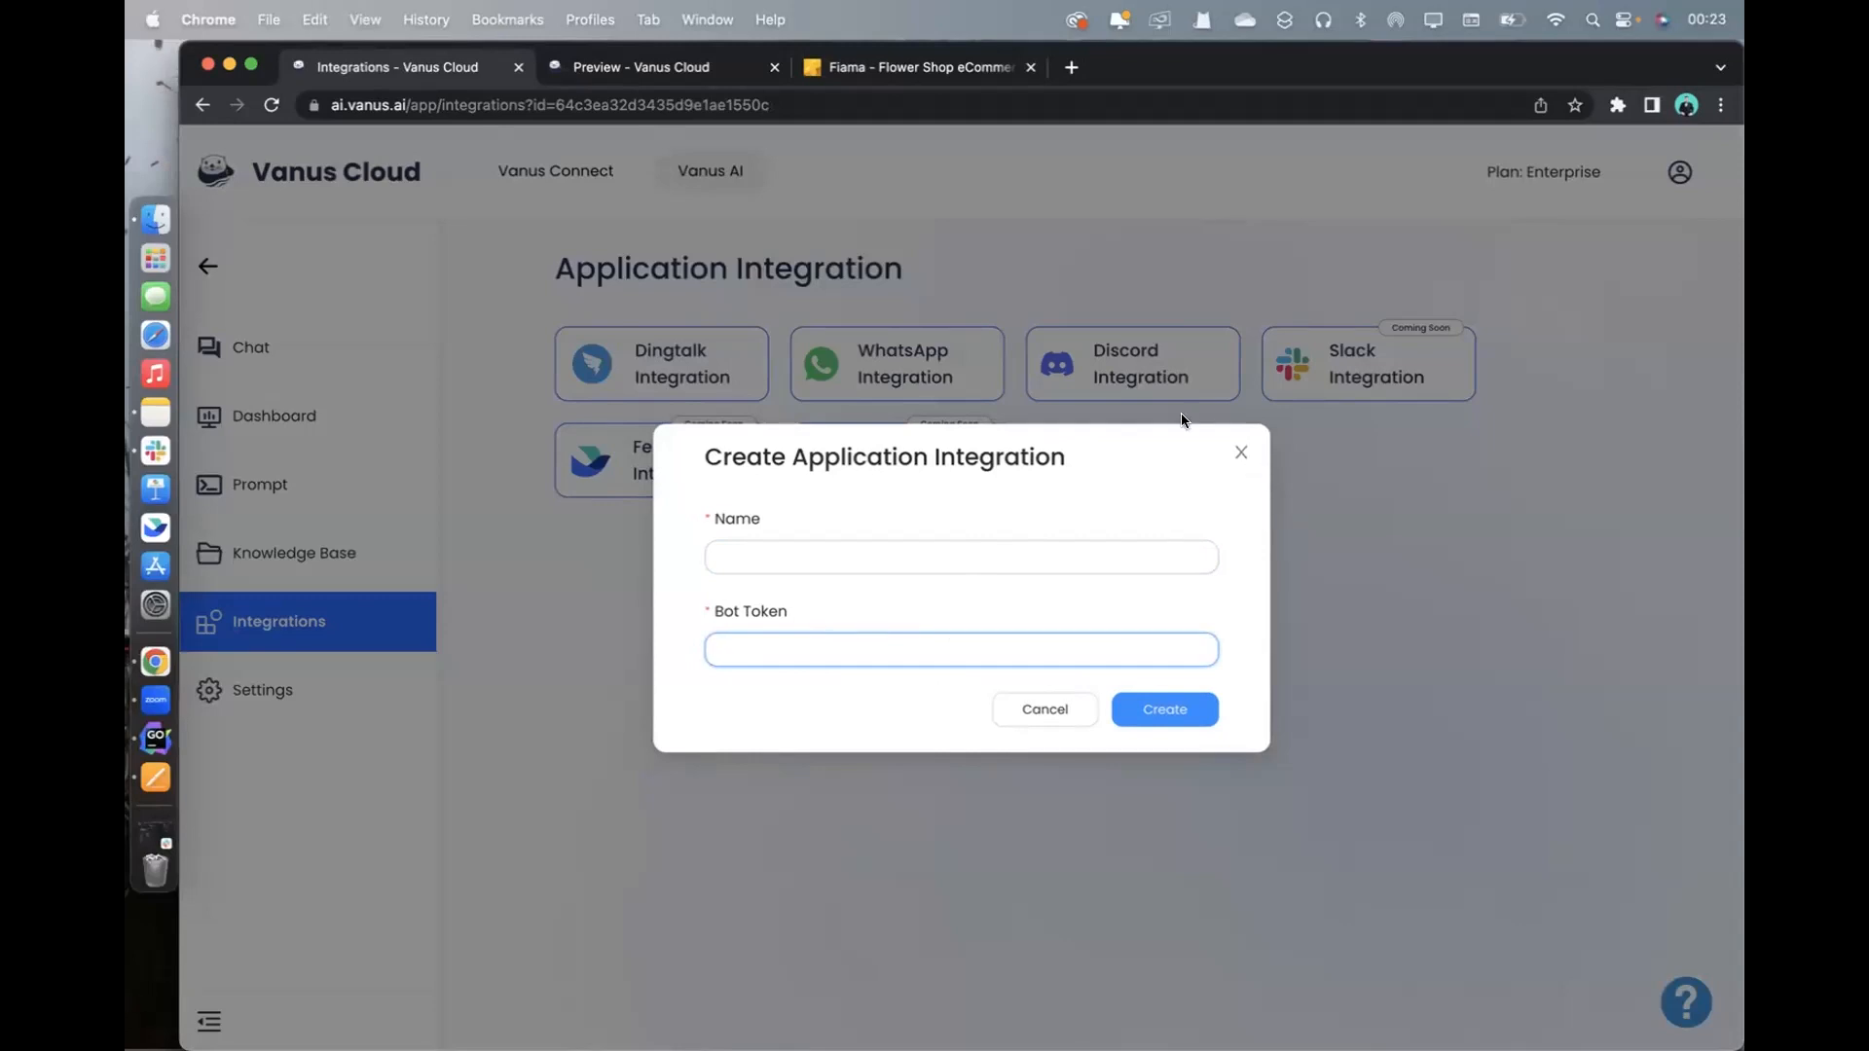
{"action": "left_click", "coordinate": [1242, 454]}
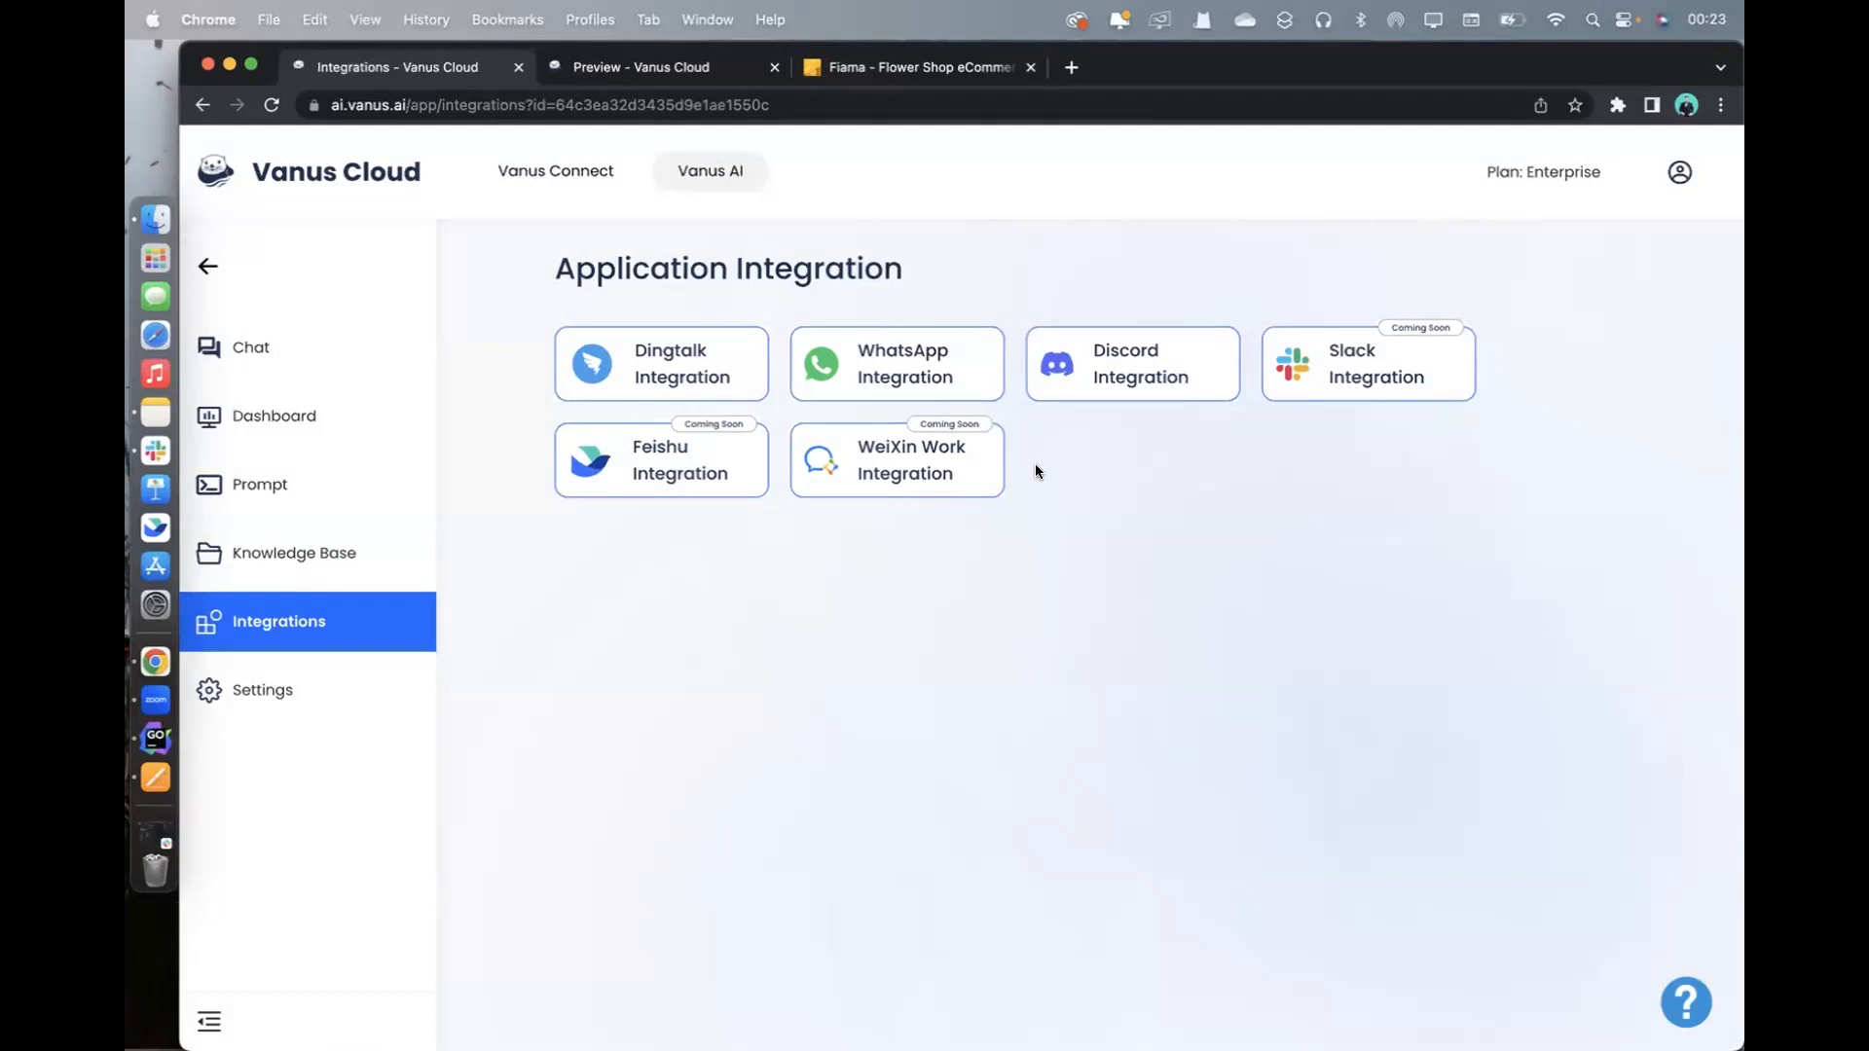
View the application's general settings and chat history, check the open preview tab and return to the chat
{"action": "left_click", "coordinate": [294, 699]}
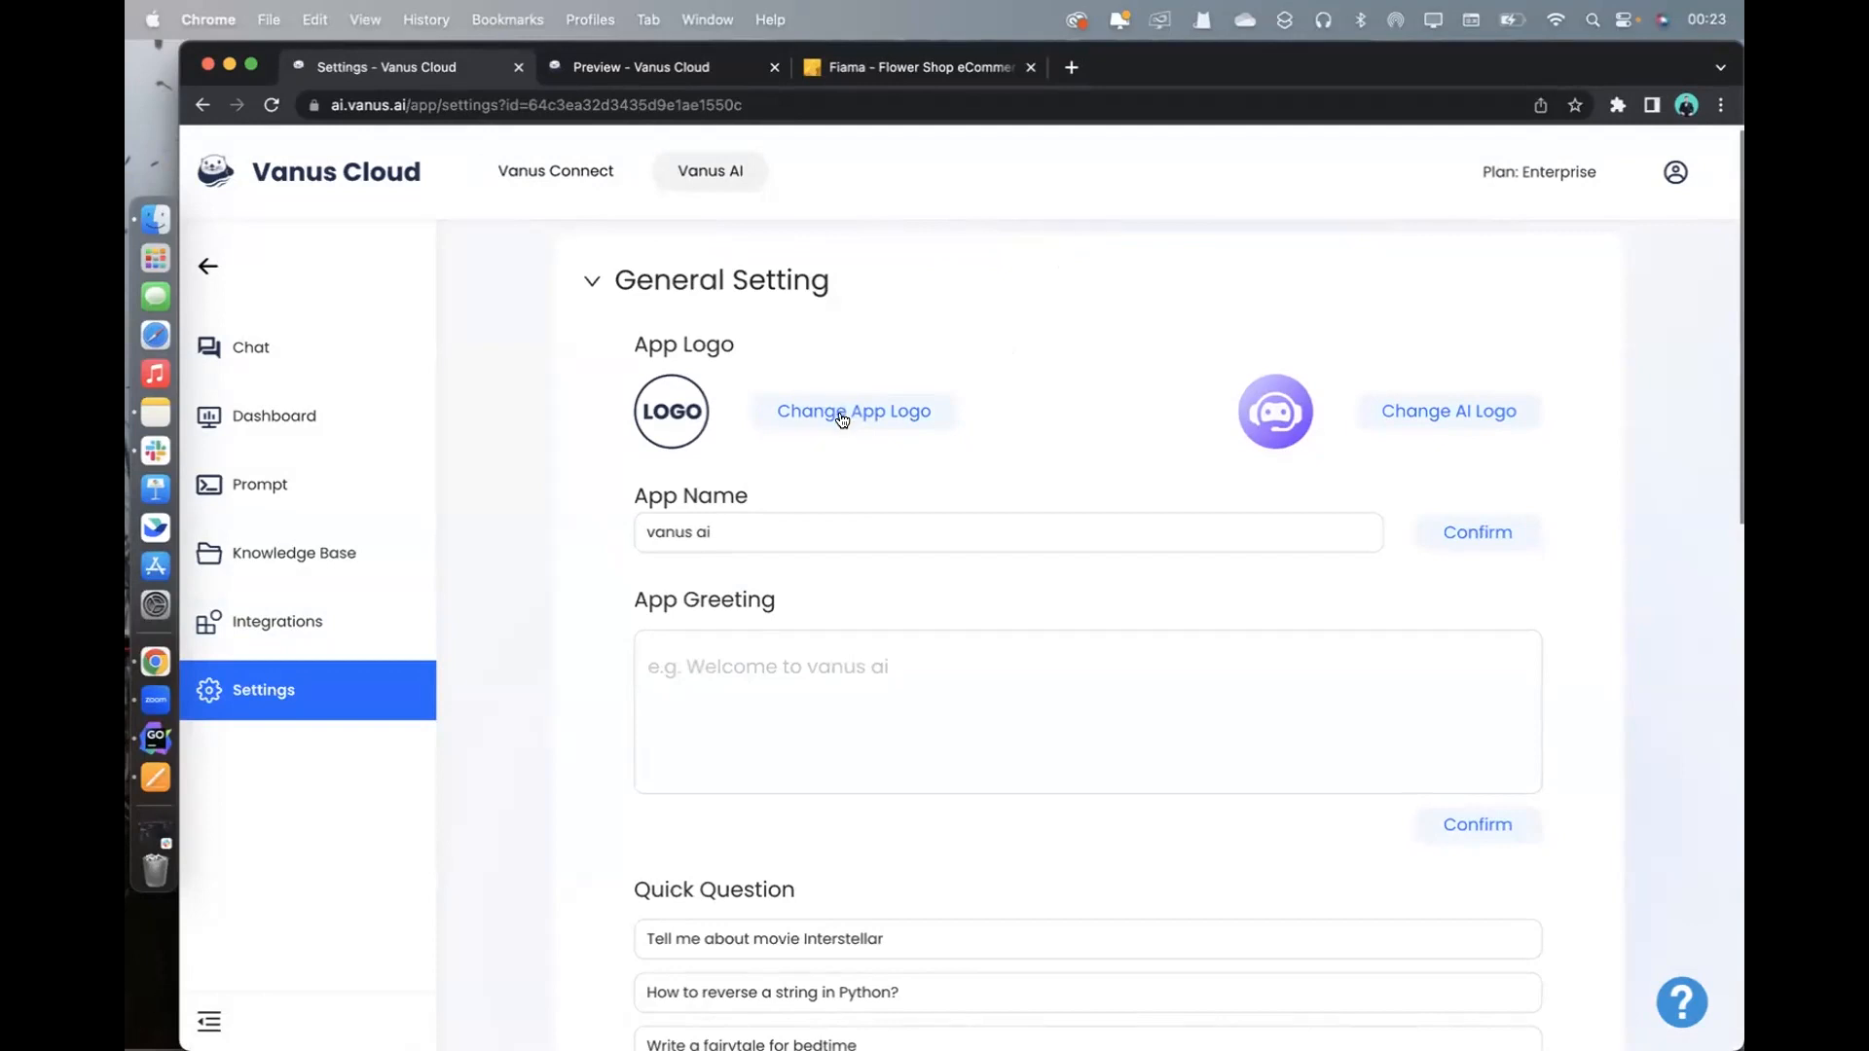
{"action": "left_click", "coordinate": [253, 347]}
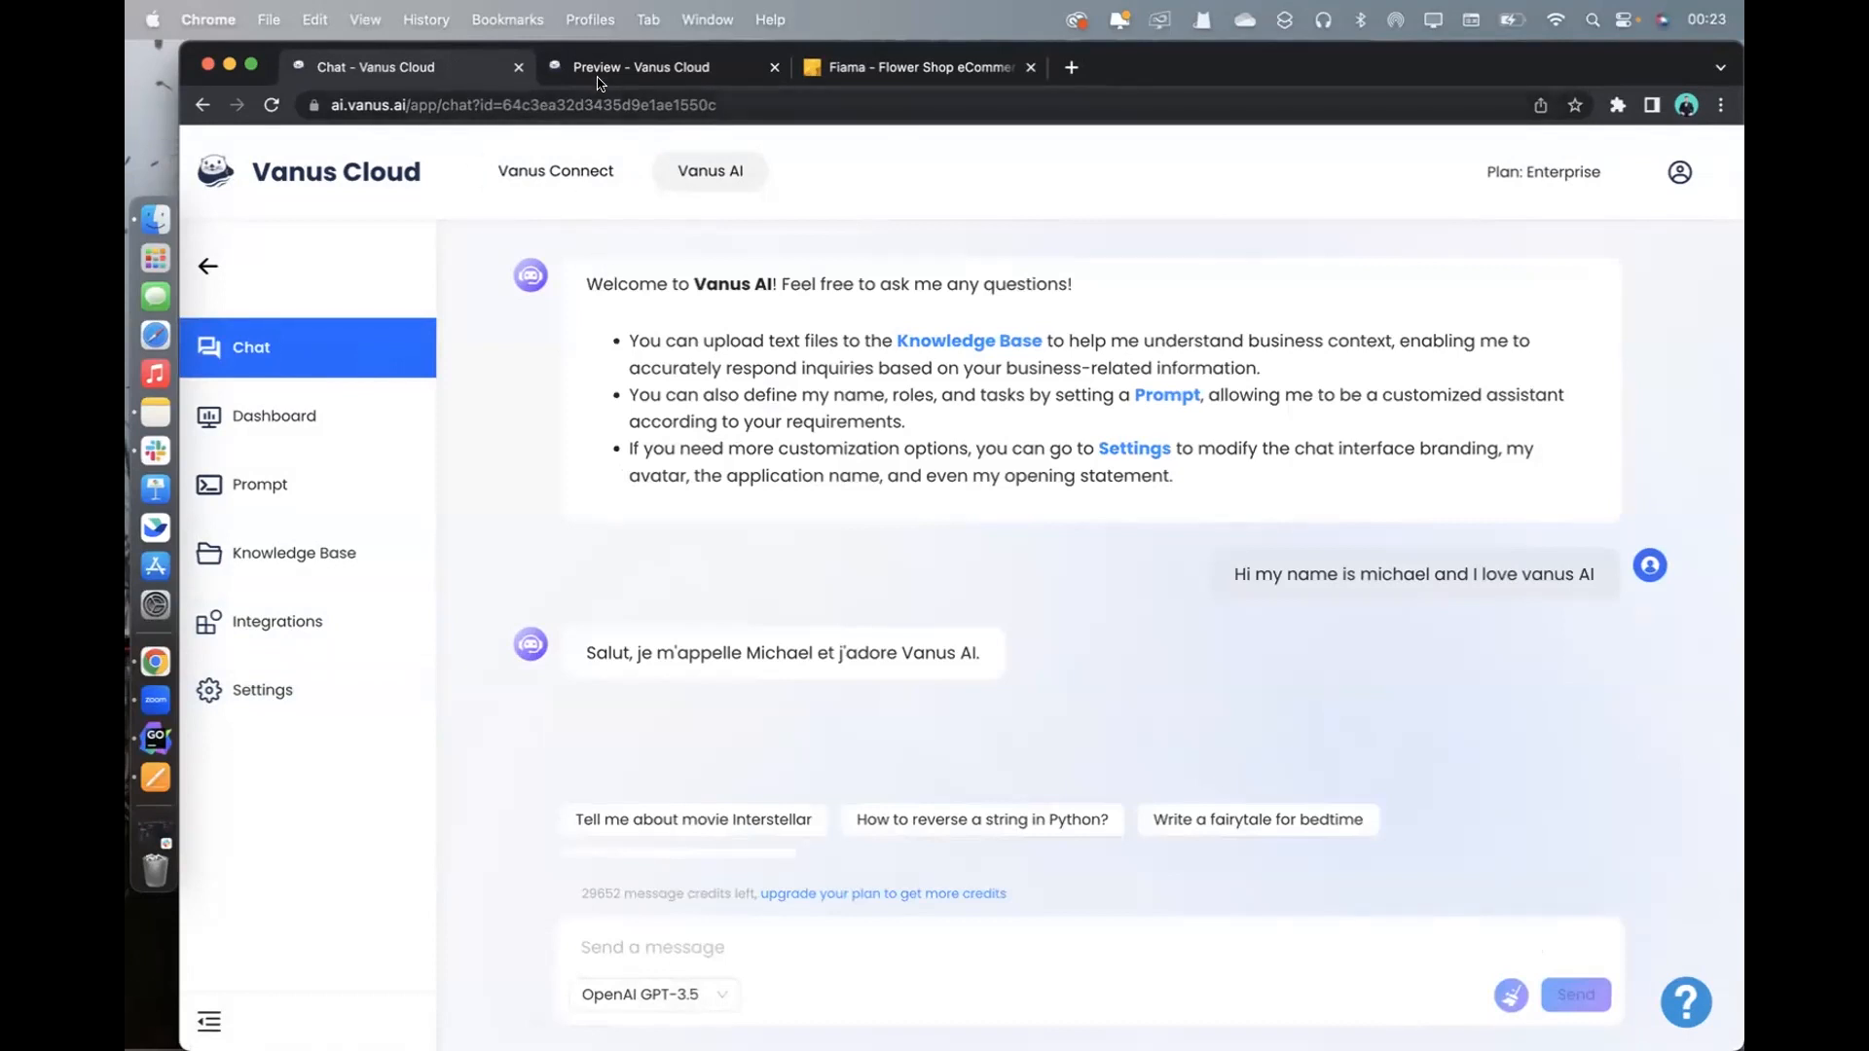
{"action": "left_click", "coordinate": [679, 64]}
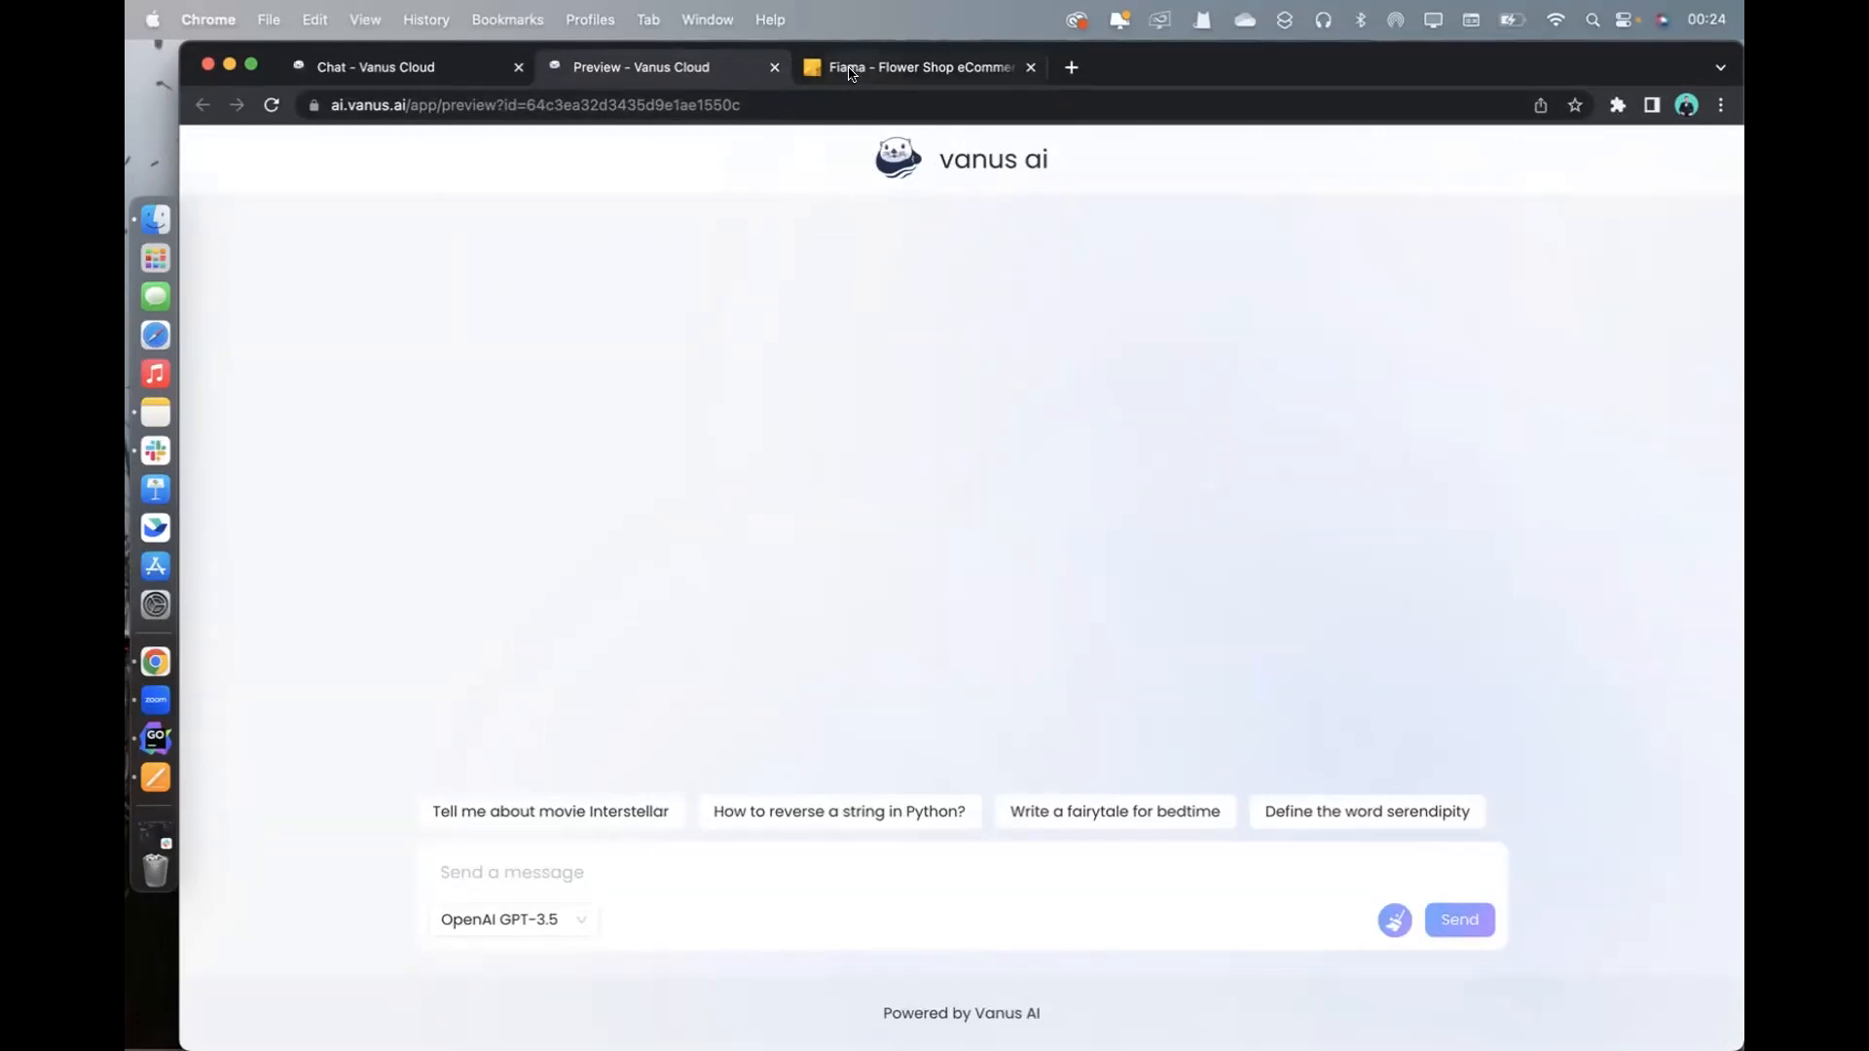
{"action": "left_click", "coordinate": [457, 66]}
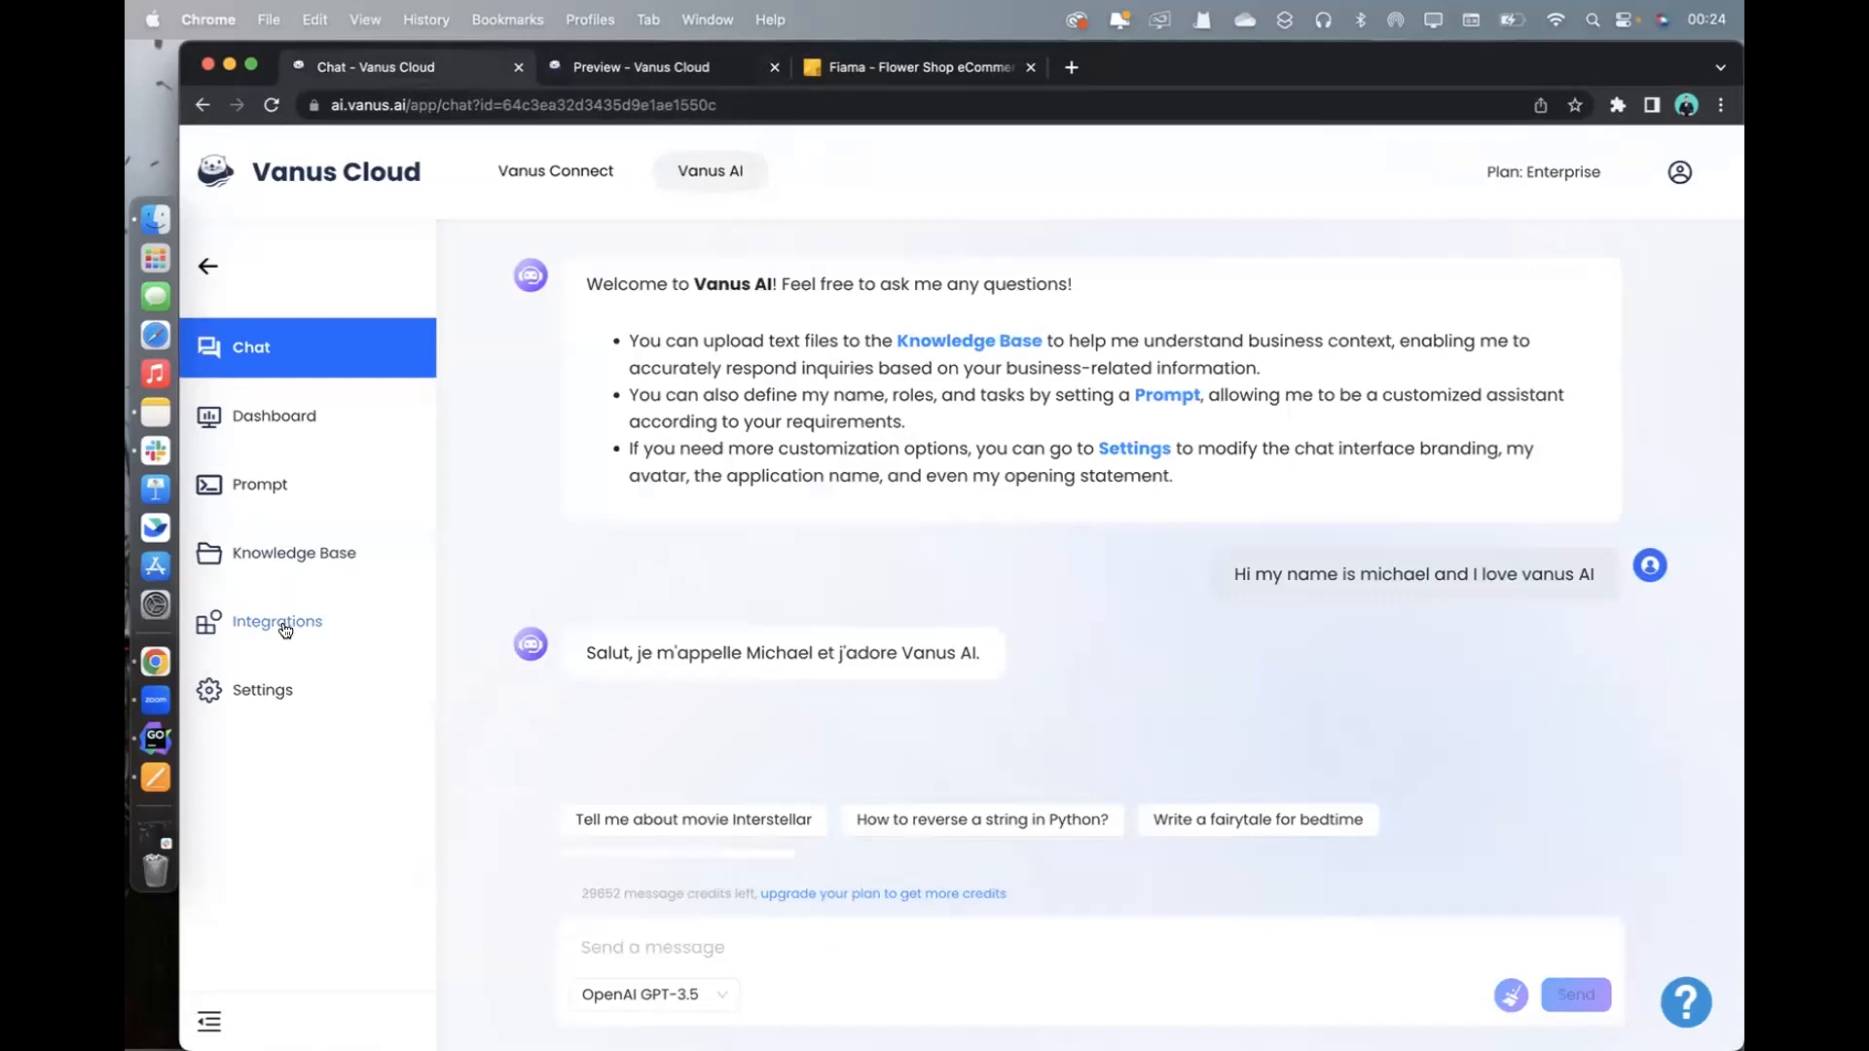
Examine the app name and greeting settings, and revisit the Chat, Integrations, Knowledge Base and Prompt pages
{"action": "left_click", "coordinate": [243, 690]}
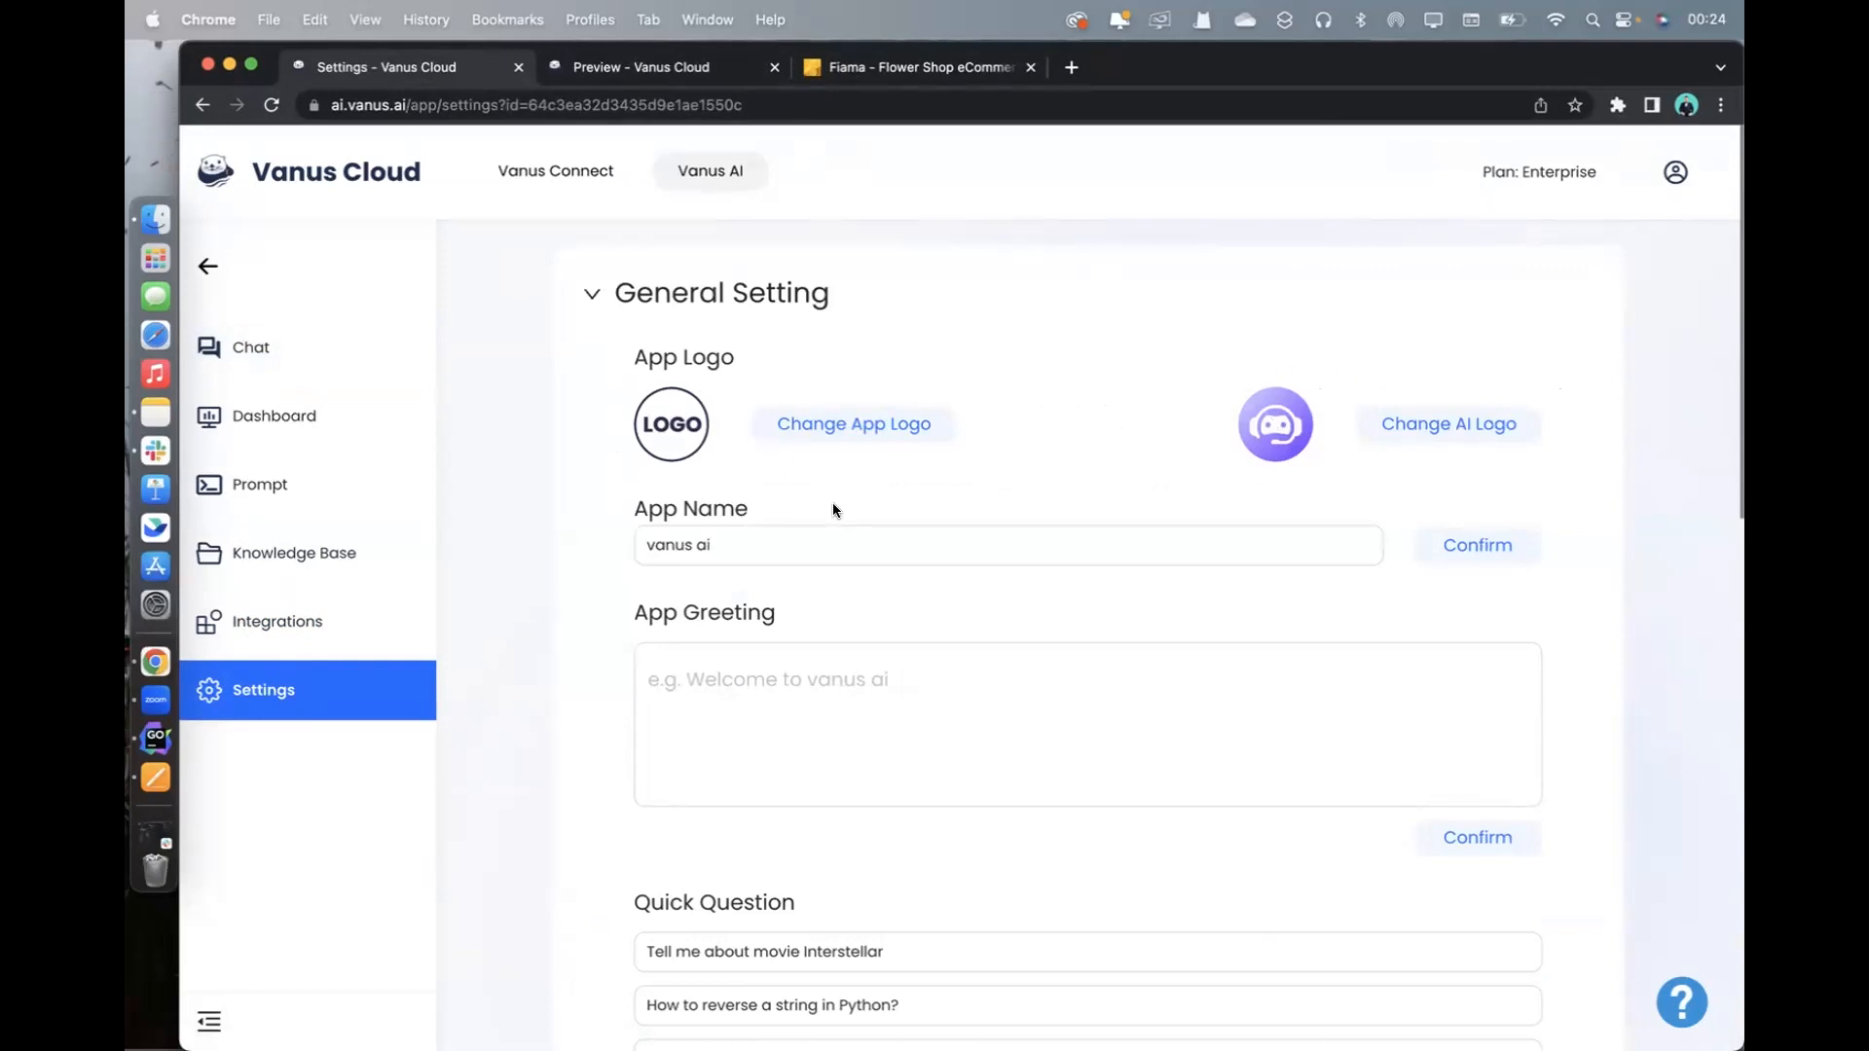
{"action": "scroll", "coordinate": [832, 506], "scroll_direction": "down", "scroll_amount": 2}
{"action": "double_click", "coordinate": [754, 467]}
{"action": "left_click", "coordinate": [956, 637]}
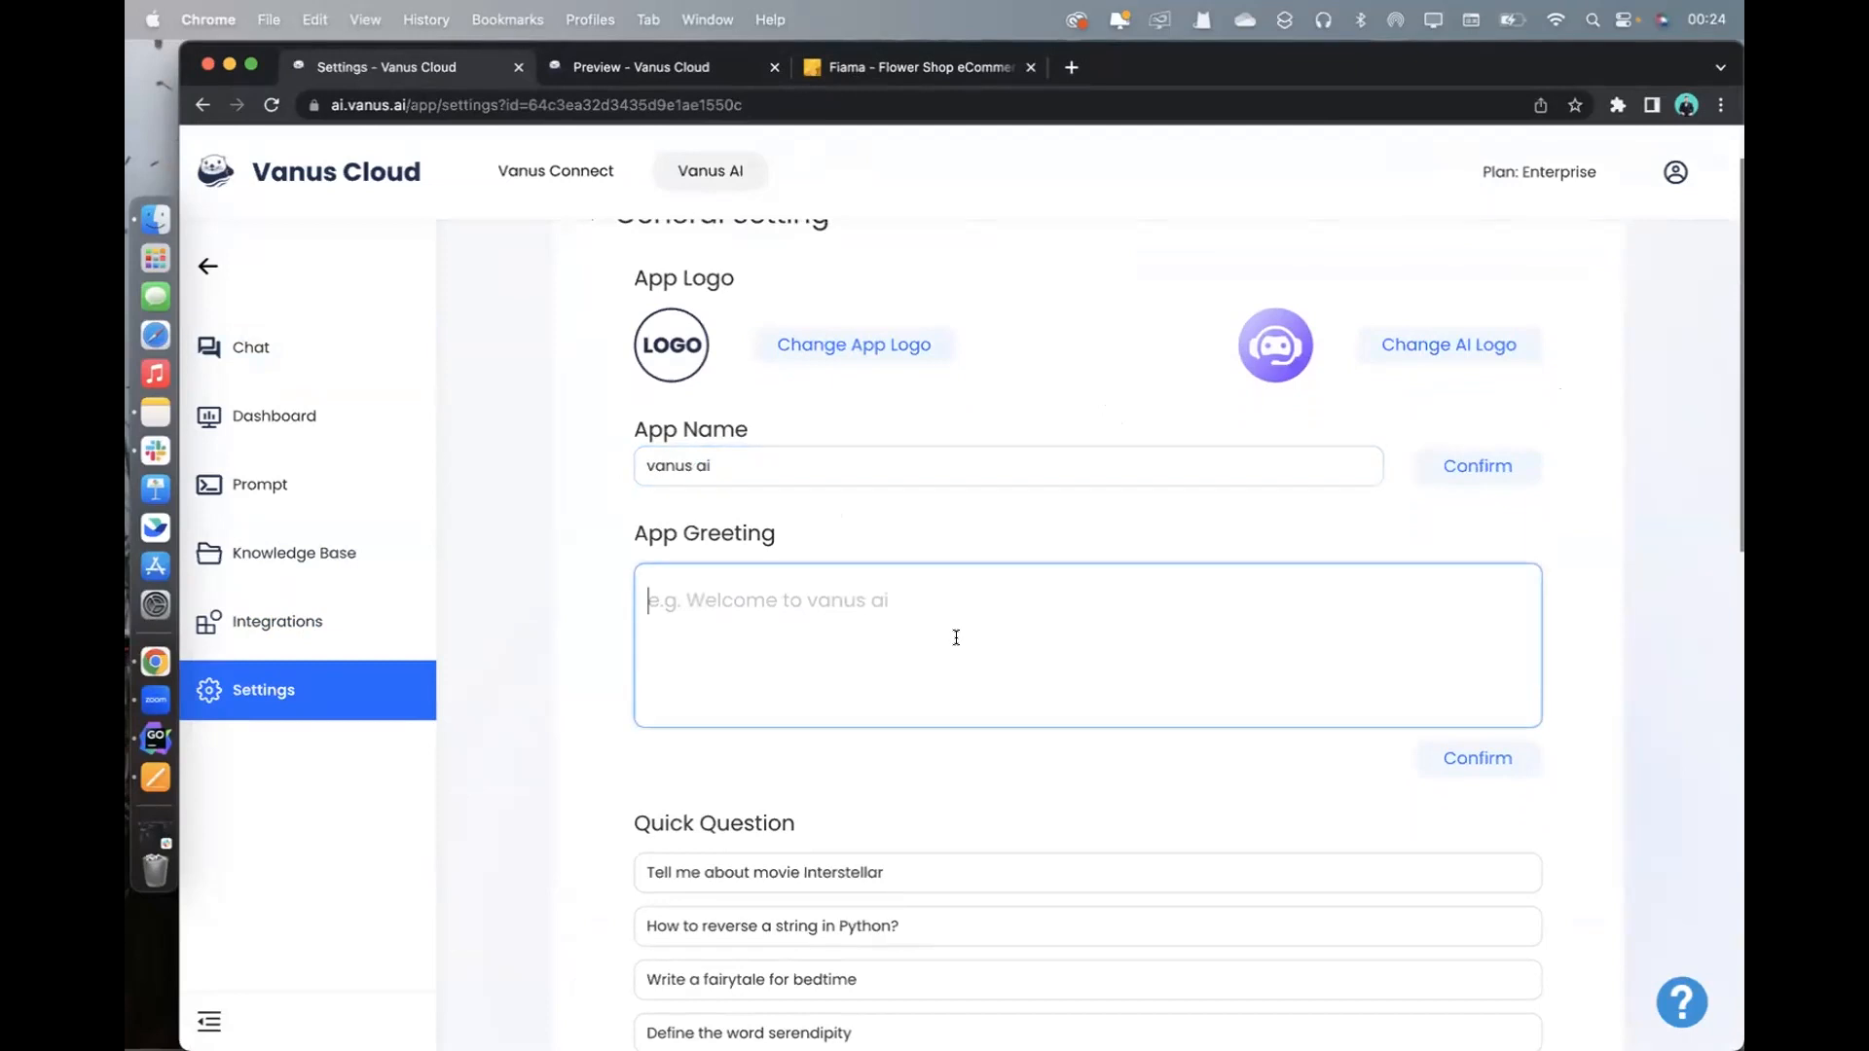
{"action": "left_click", "coordinate": [250, 342]}
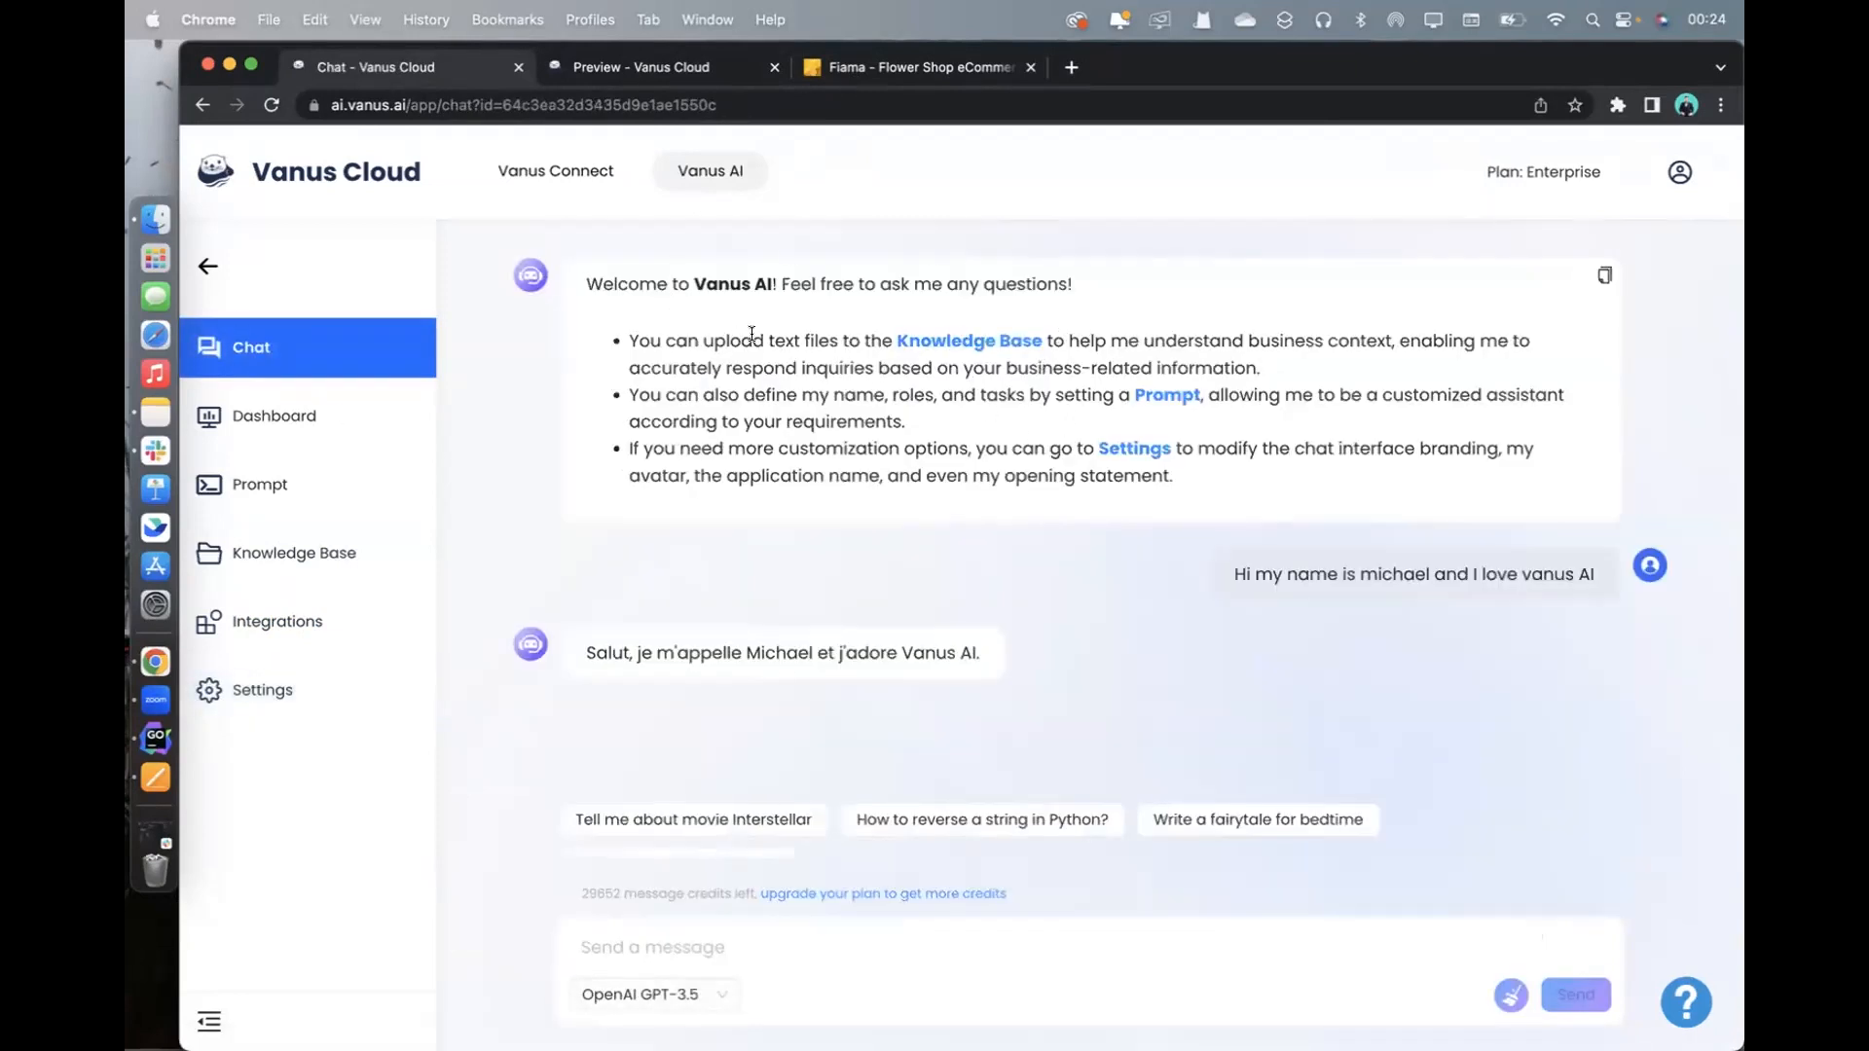
{"action": "left_click", "coordinate": [298, 626]}
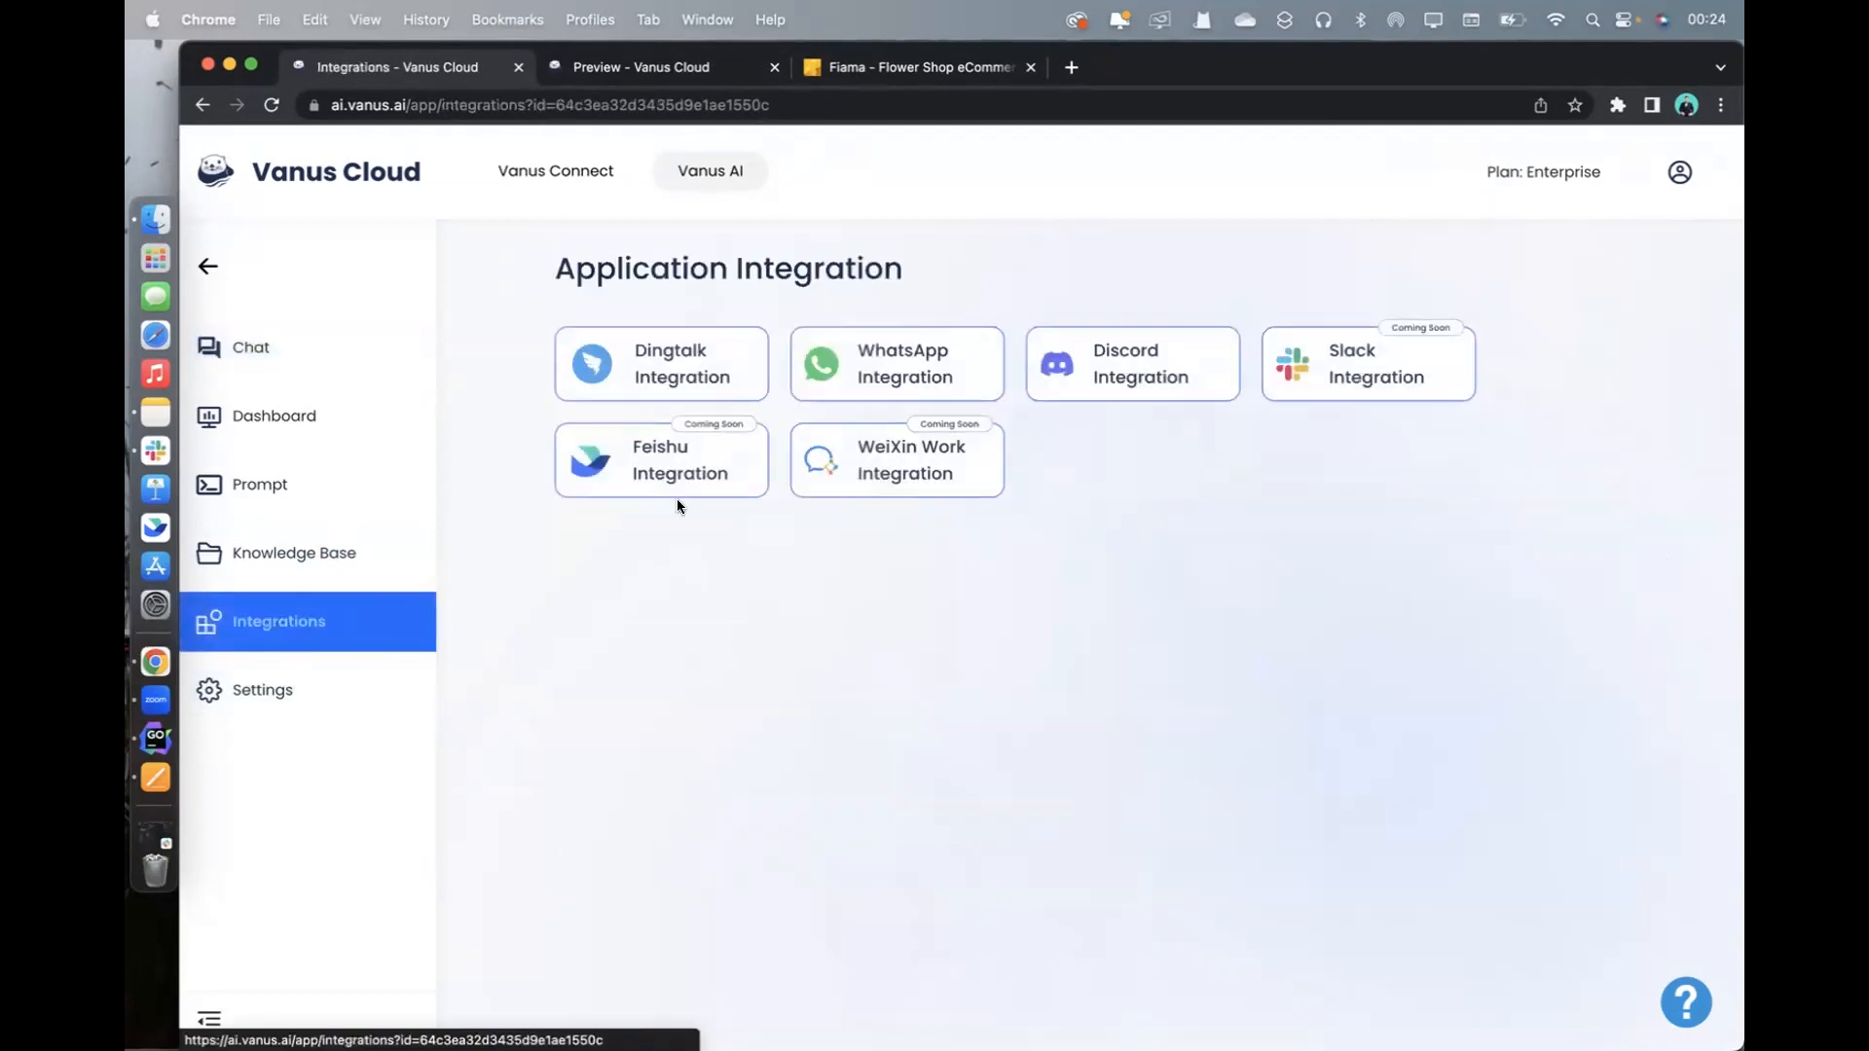
{"action": "left_click", "coordinate": [298, 553]}
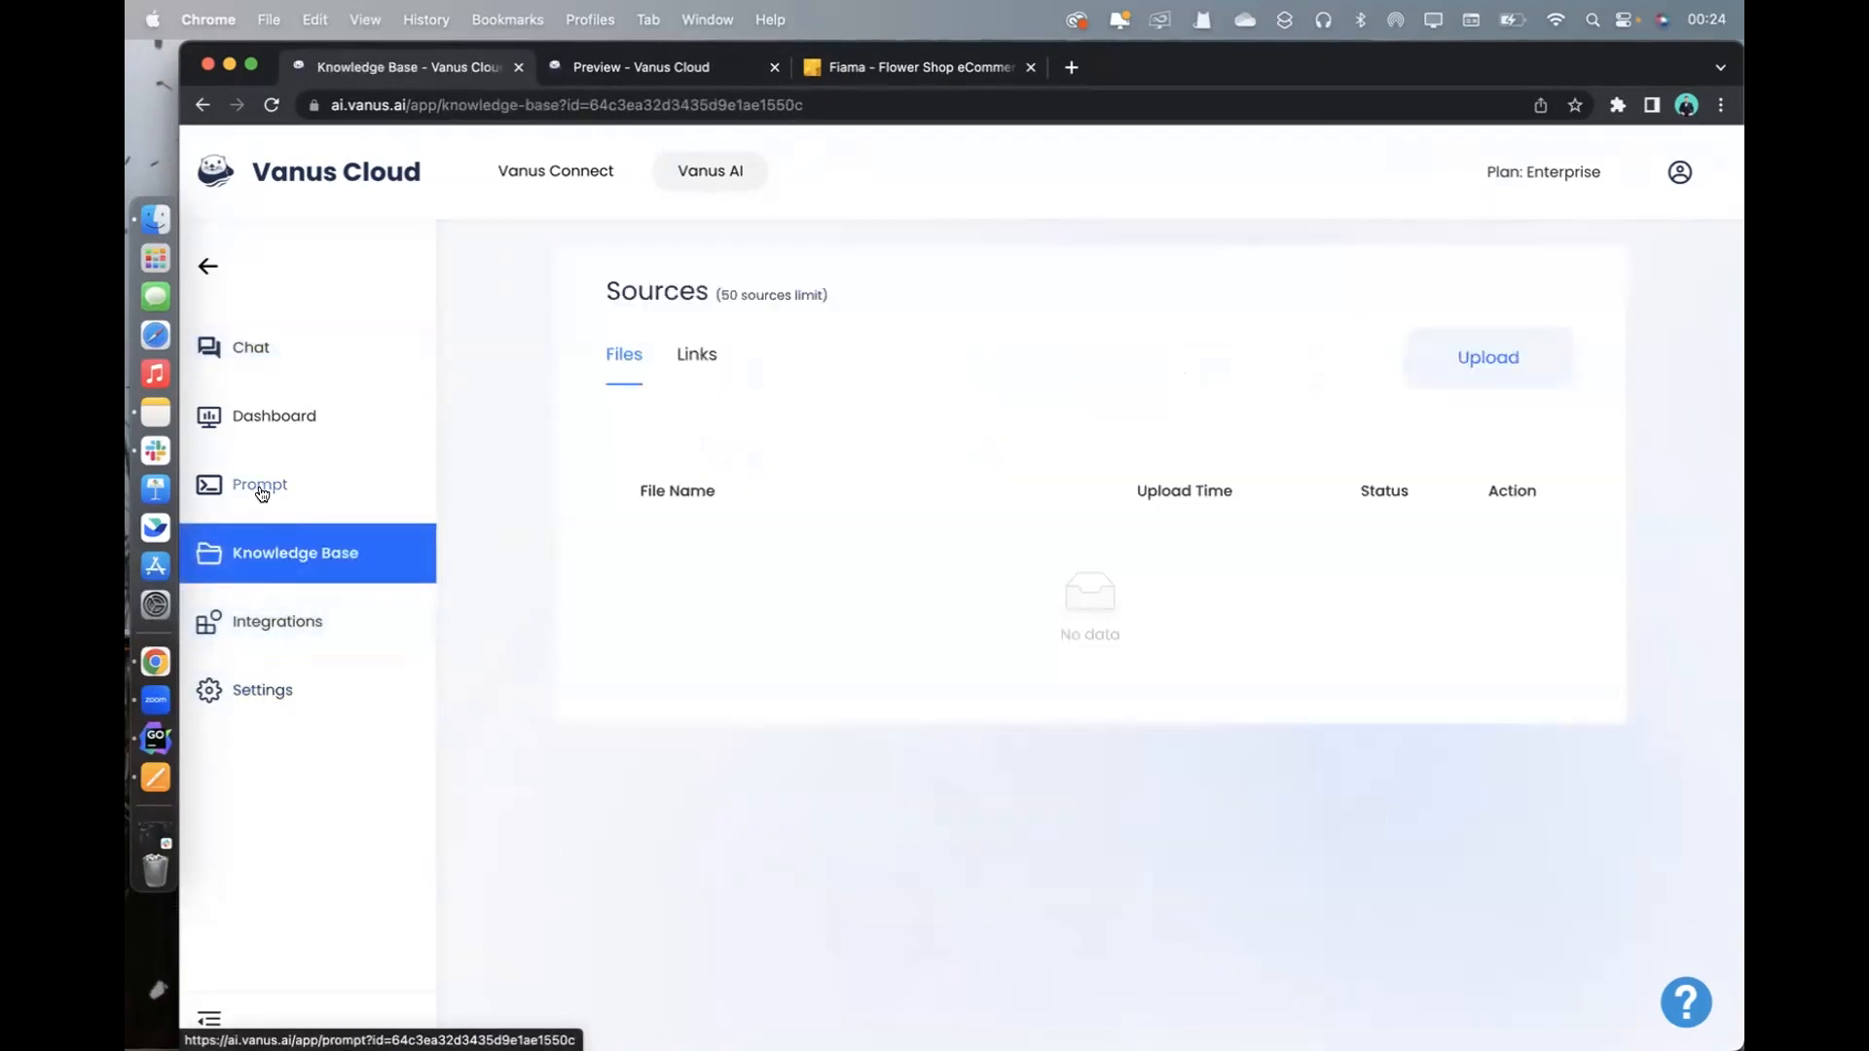
{"action": "left_click", "coordinate": [262, 487]}
Set the app greeting to "Hi I am your assistant" in the general settings and confirm it
{"action": "left_click", "coordinate": [261, 691]}
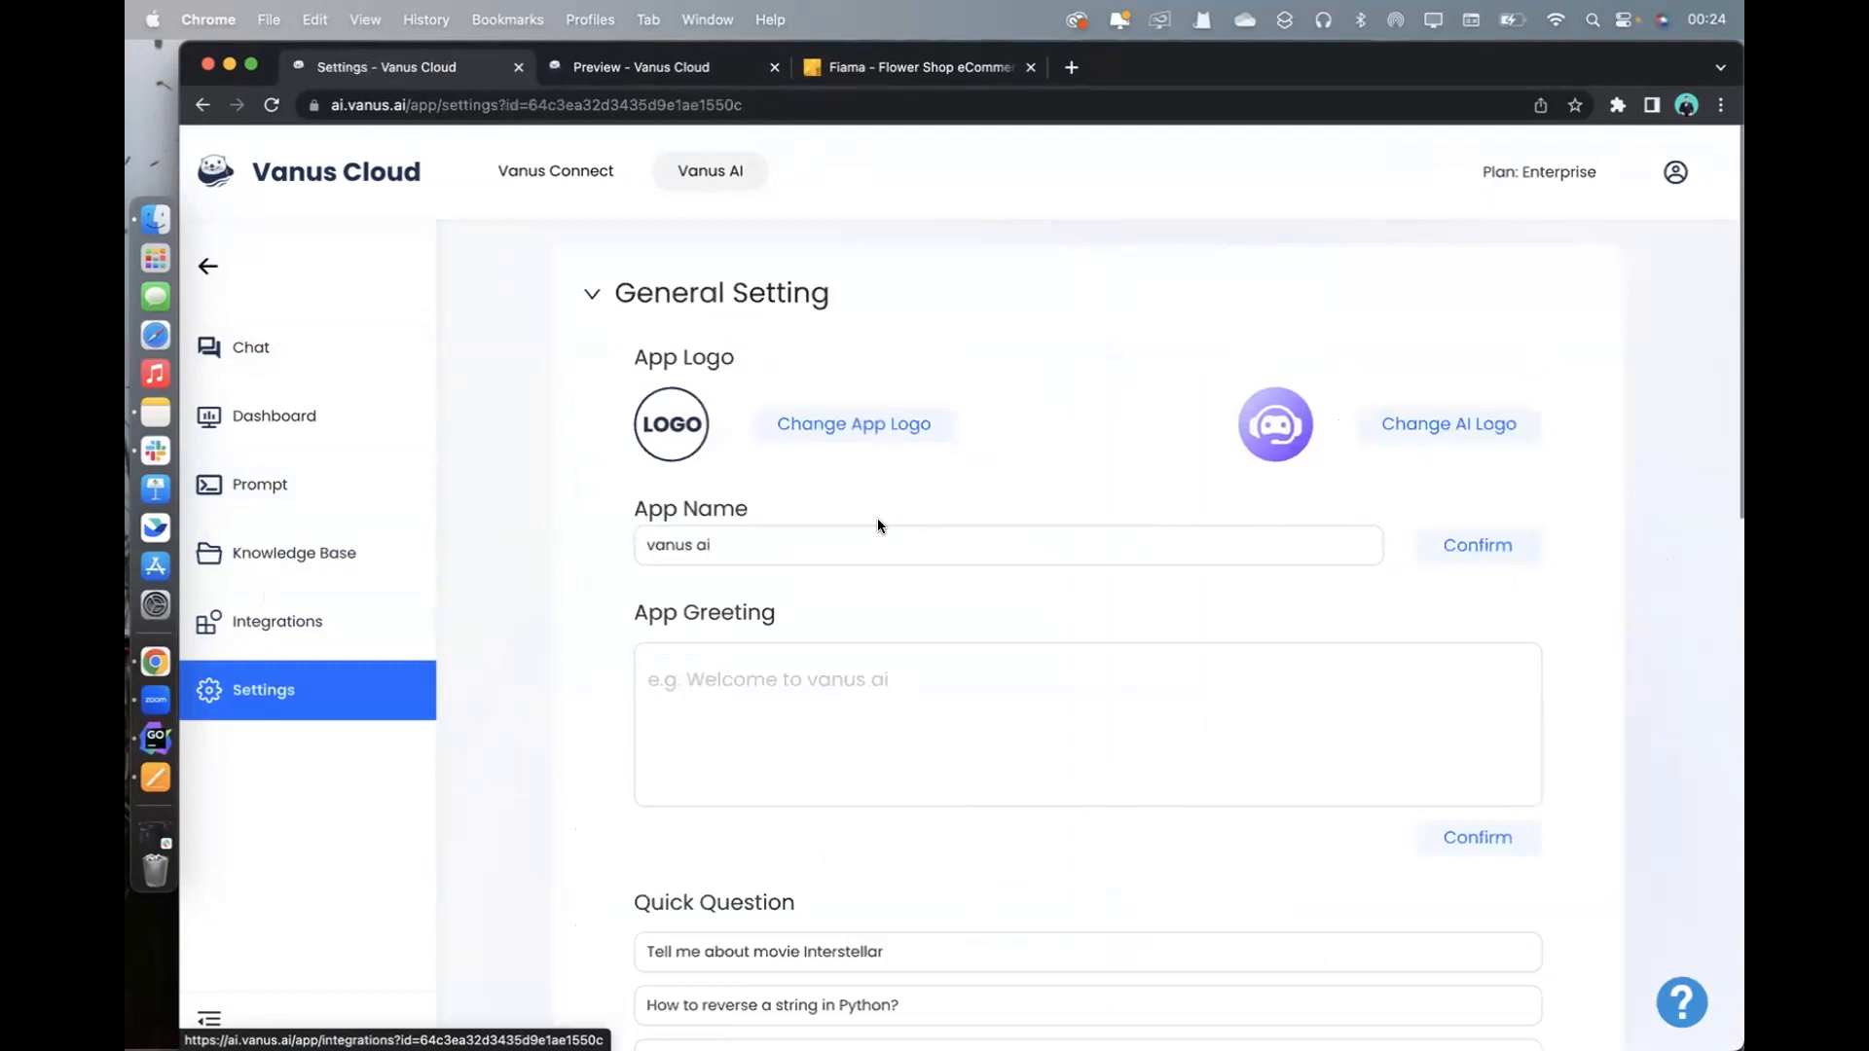
{"action": "left_click", "coordinate": [717, 675]}
{"action": "type", "text": "Hi "}
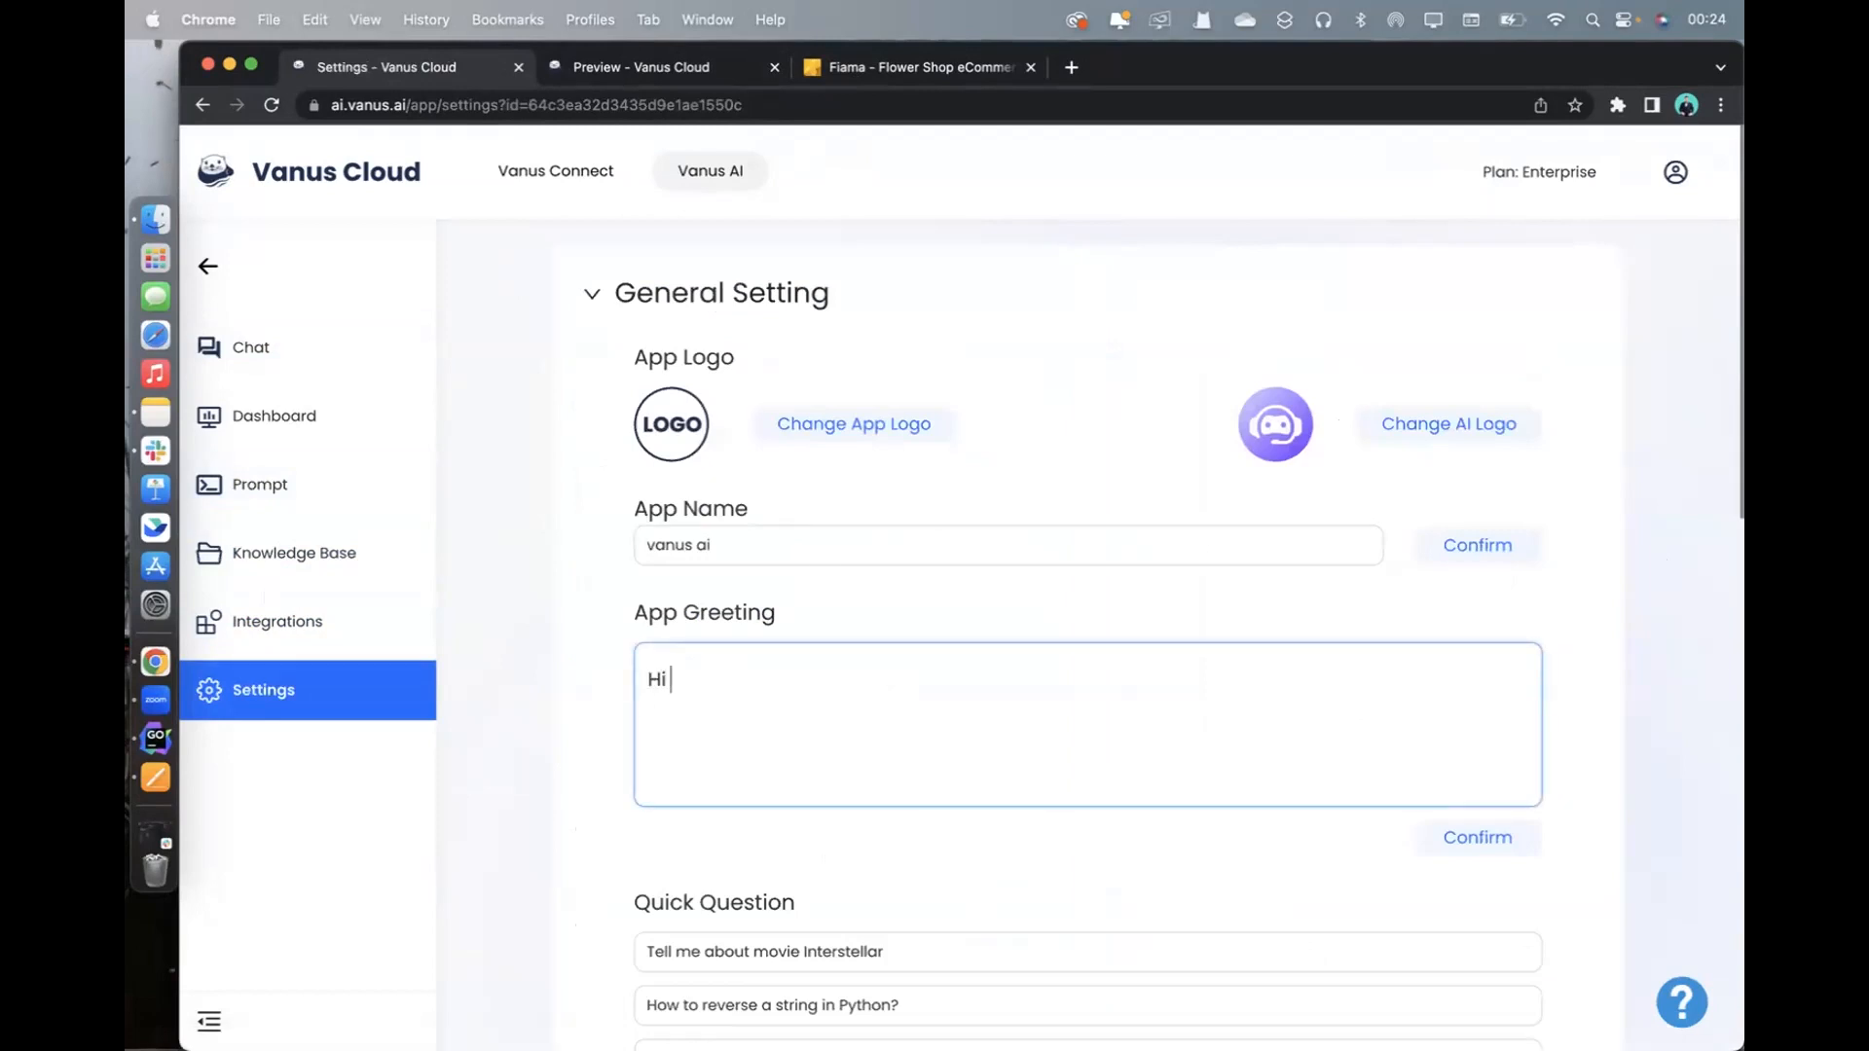
{"action": "type", "text": "I am your assistant"}
{"action": "left_click", "coordinate": [1444, 839]}
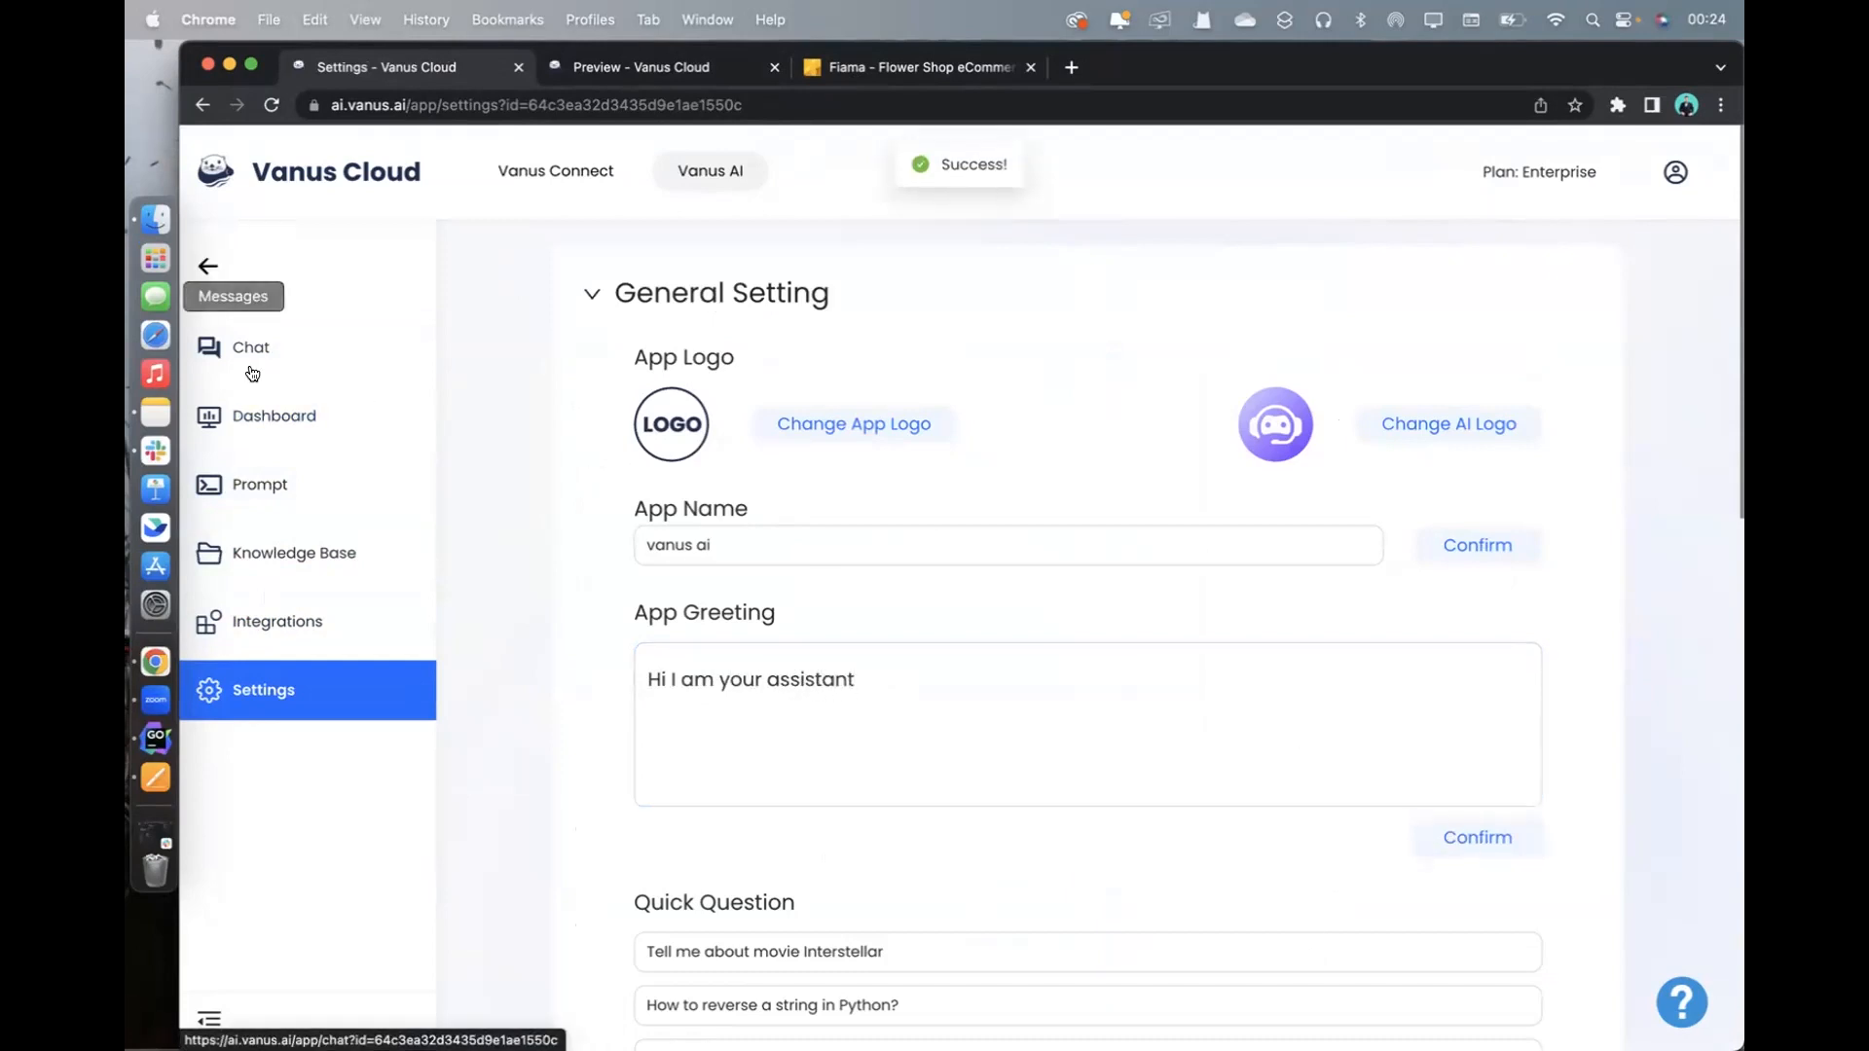
Check the chat and a reloaded app preview opened from the dashboard for the new greeting, and close both preview tabs
{"action": "left_click", "coordinate": [253, 354]}
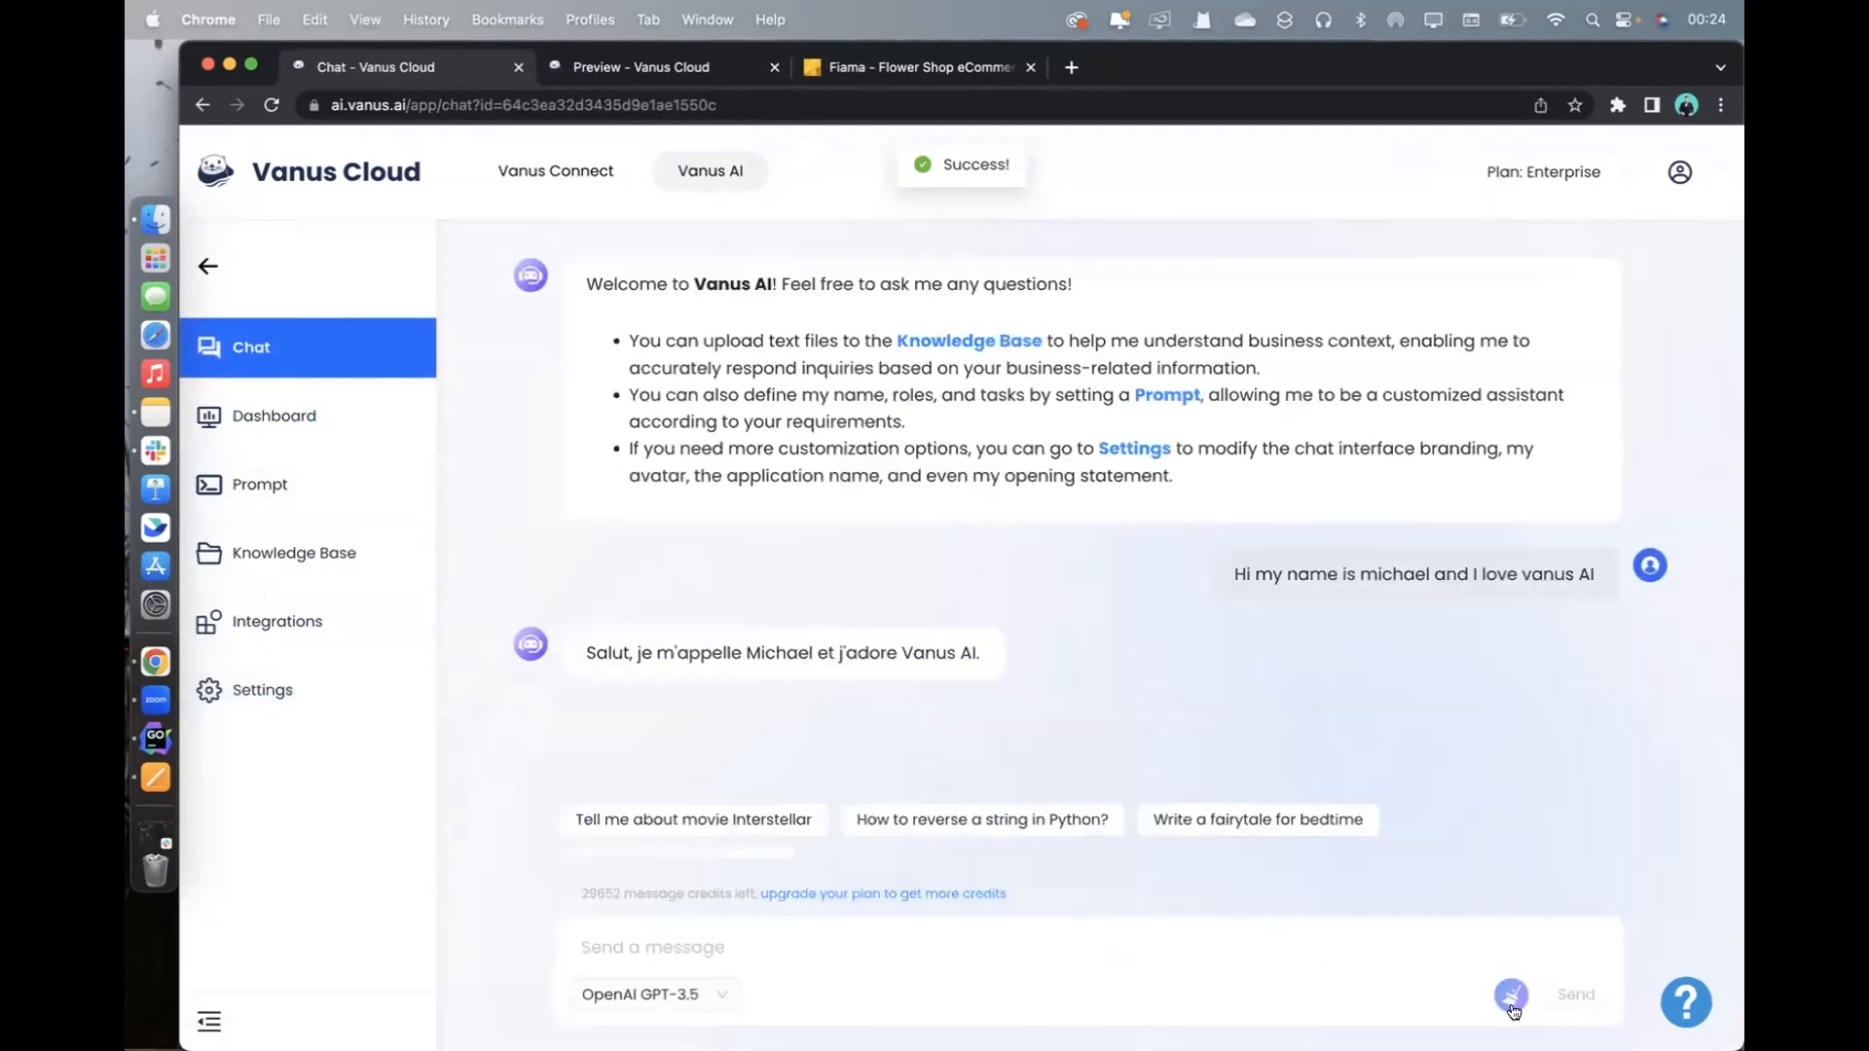
{"action": "left_click", "coordinate": [364, 429]}
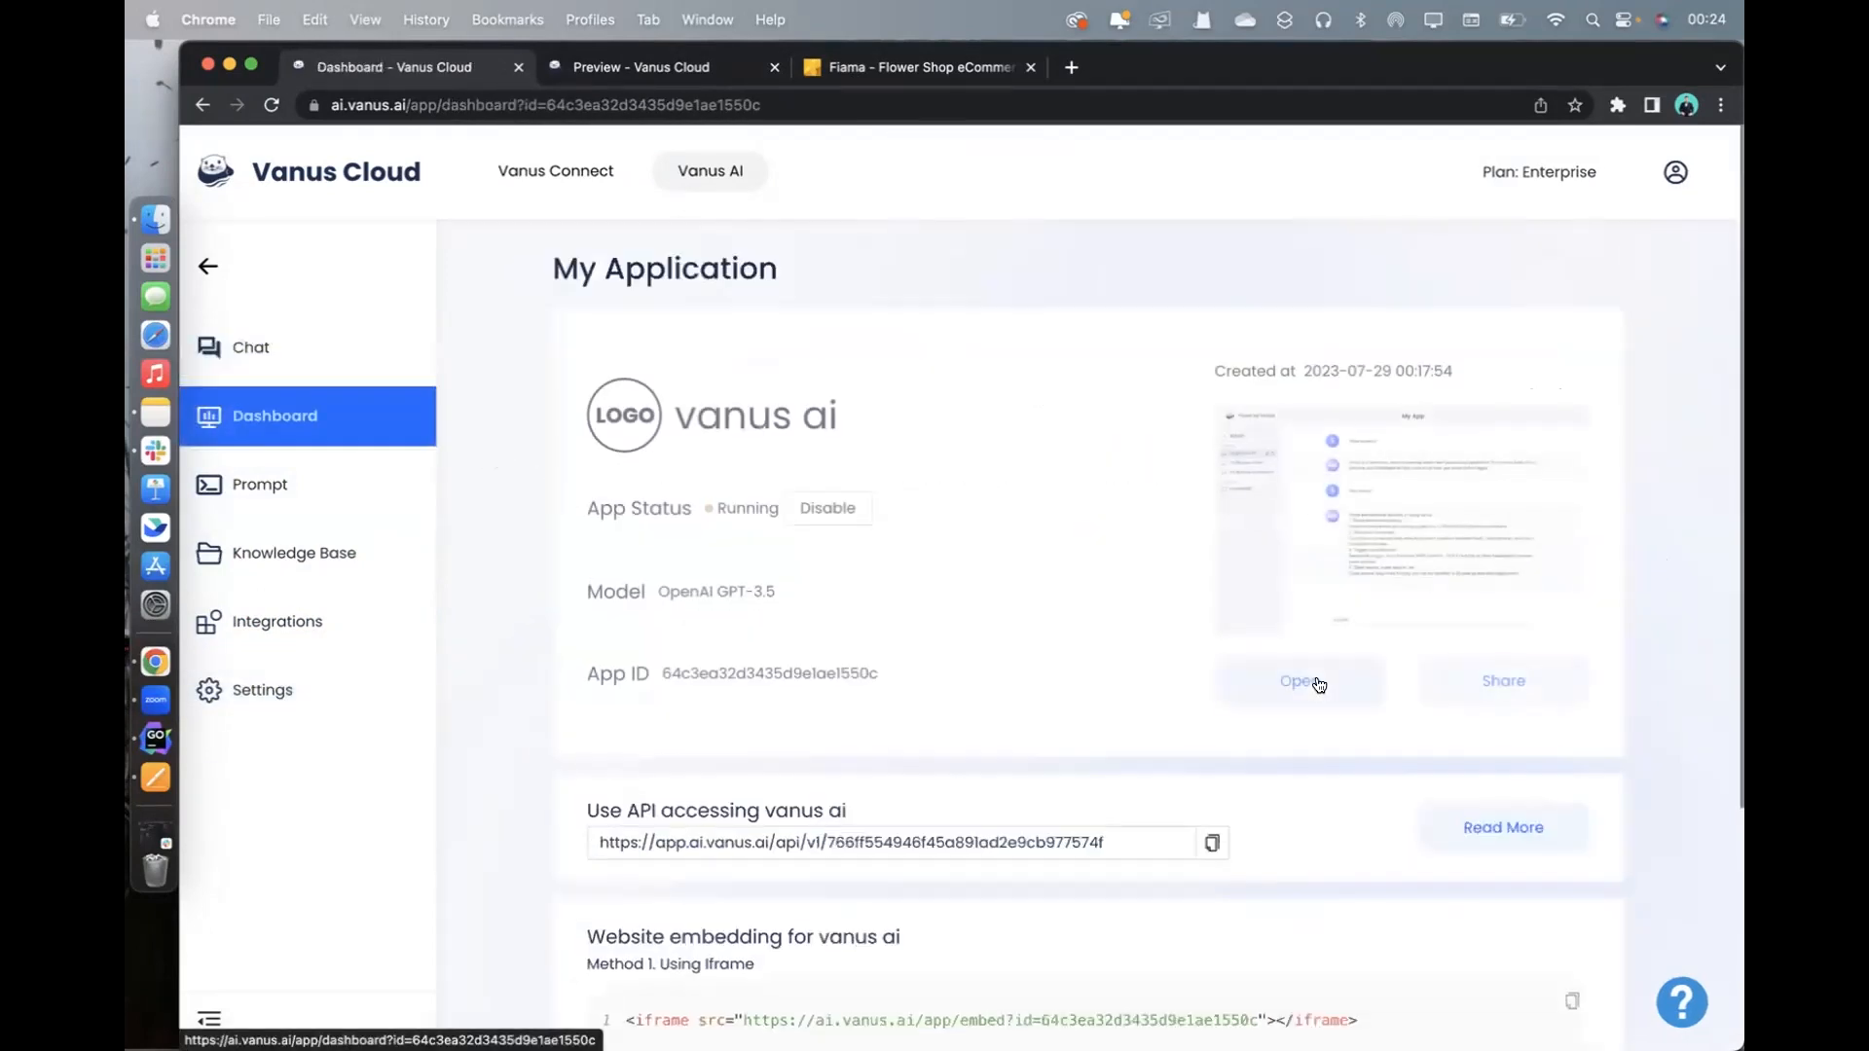
{"action": "left_click", "coordinate": [1300, 681]}
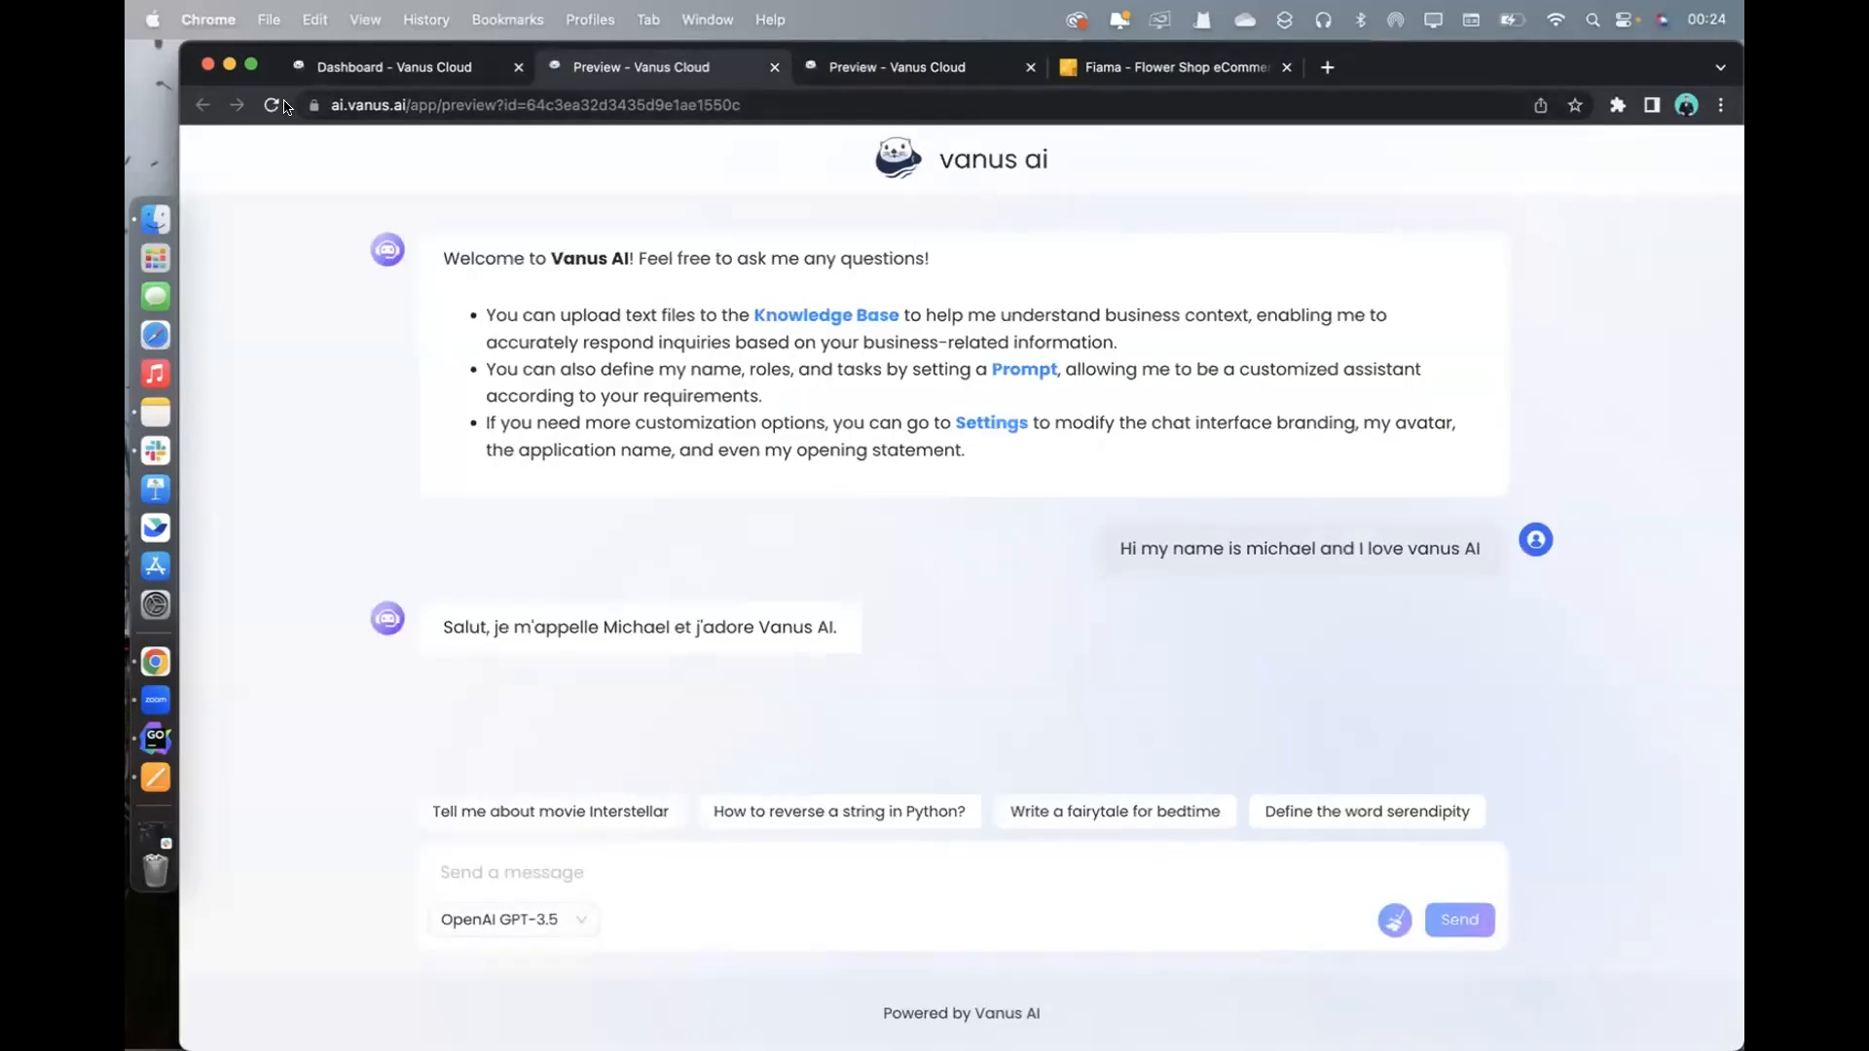
{"action": "left_click", "coordinate": [272, 104]}
{"action": "left_click", "coordinate": [775, 67]}
{"action": "left_click", "coordinate": [775, 67]}
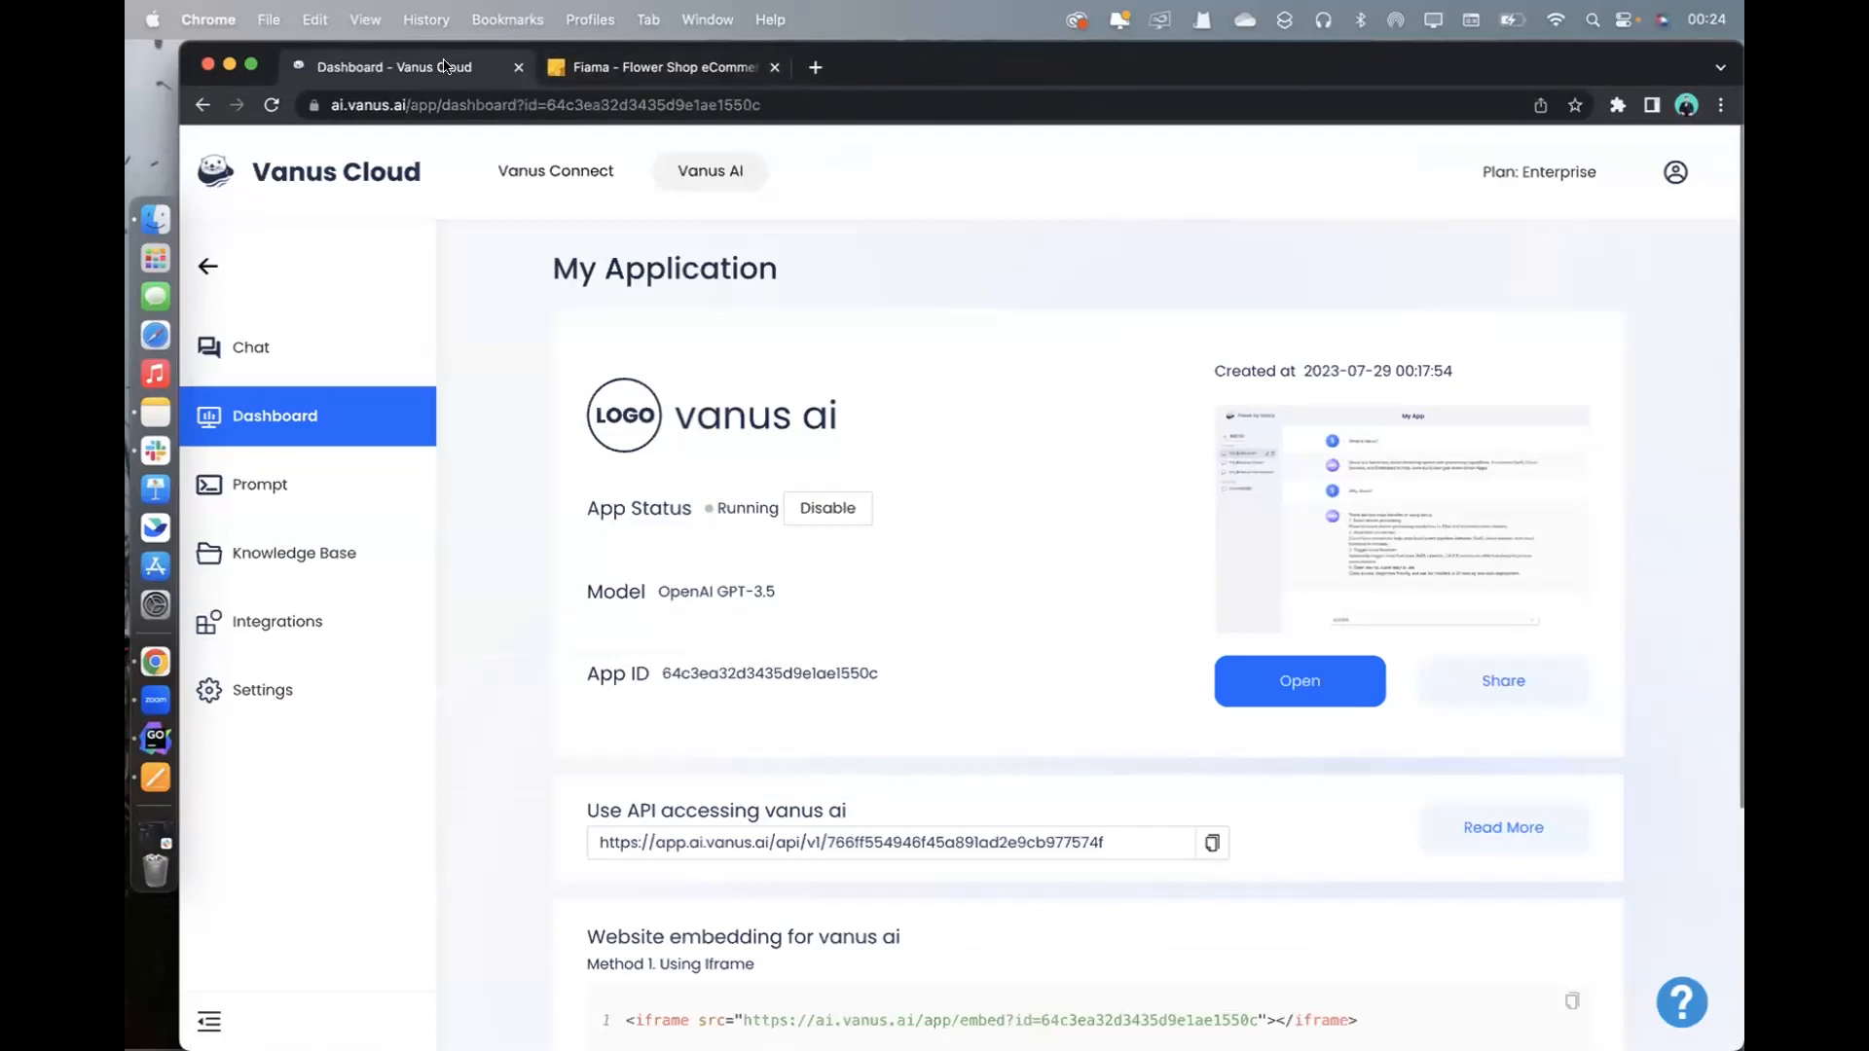
Reconfirm the app greeting "Hi I am your assistant" in the application's general settings
{"action": "left_click", "coordinate": [263, 689]}
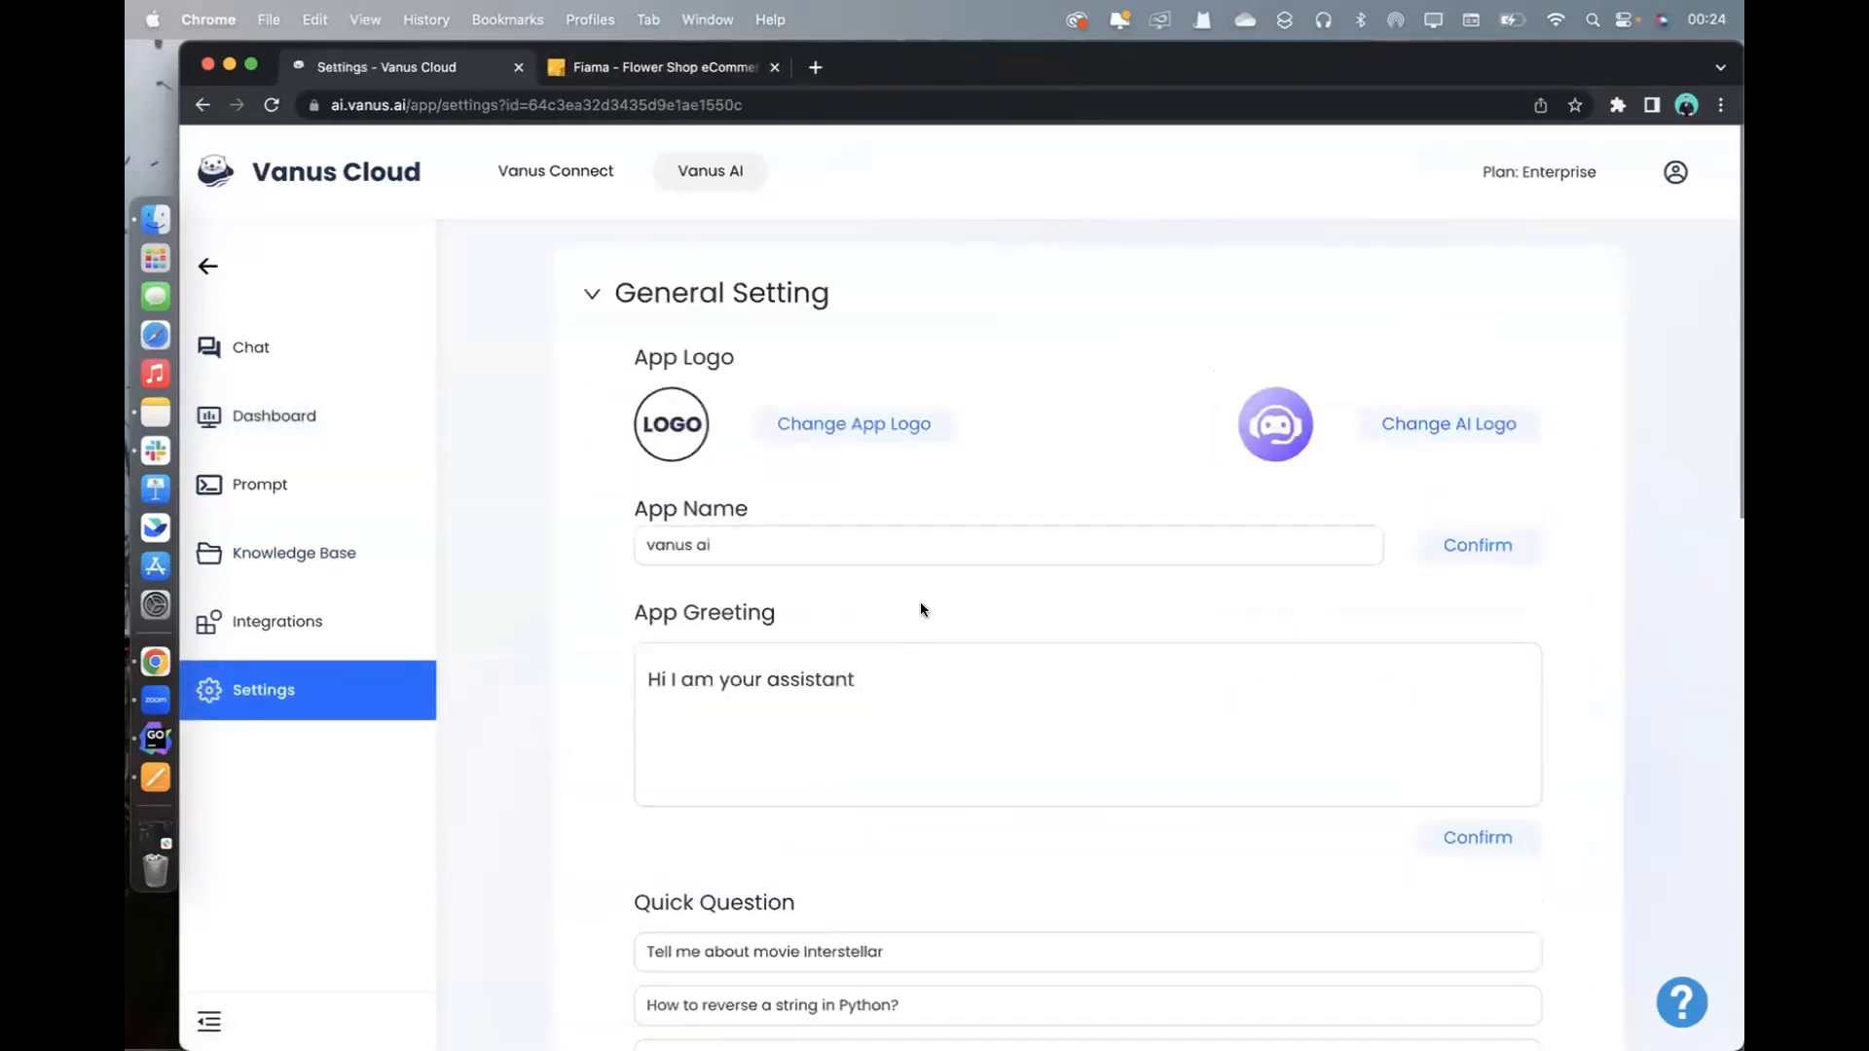
{"action": "scroll", "coordinate": [1265, 584], "scroll_direction": "down", "scroll_amount": 3}
{"action": "left_click", "coordinate": [1453, 663]}
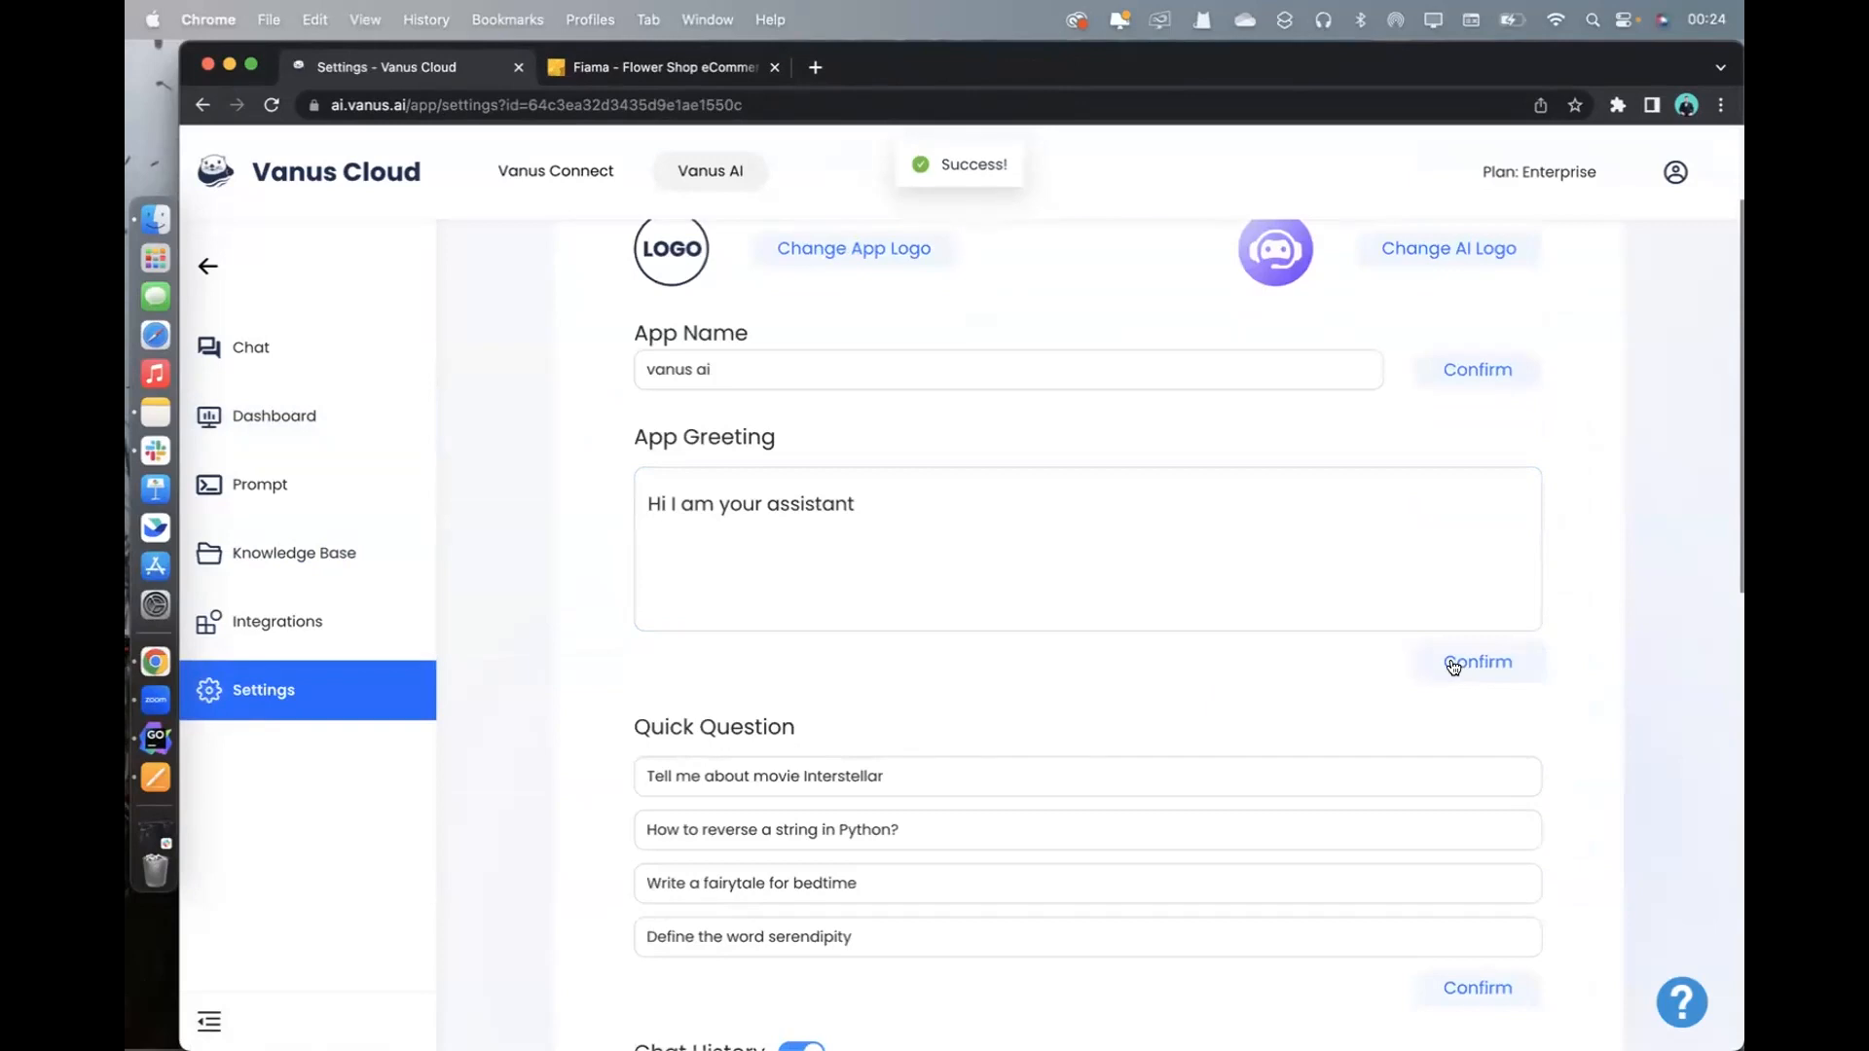
Open the app preview from the dashboard, clear its chat history and reload the preview
{"action": "left_click", "coordinate": [232, 349]}
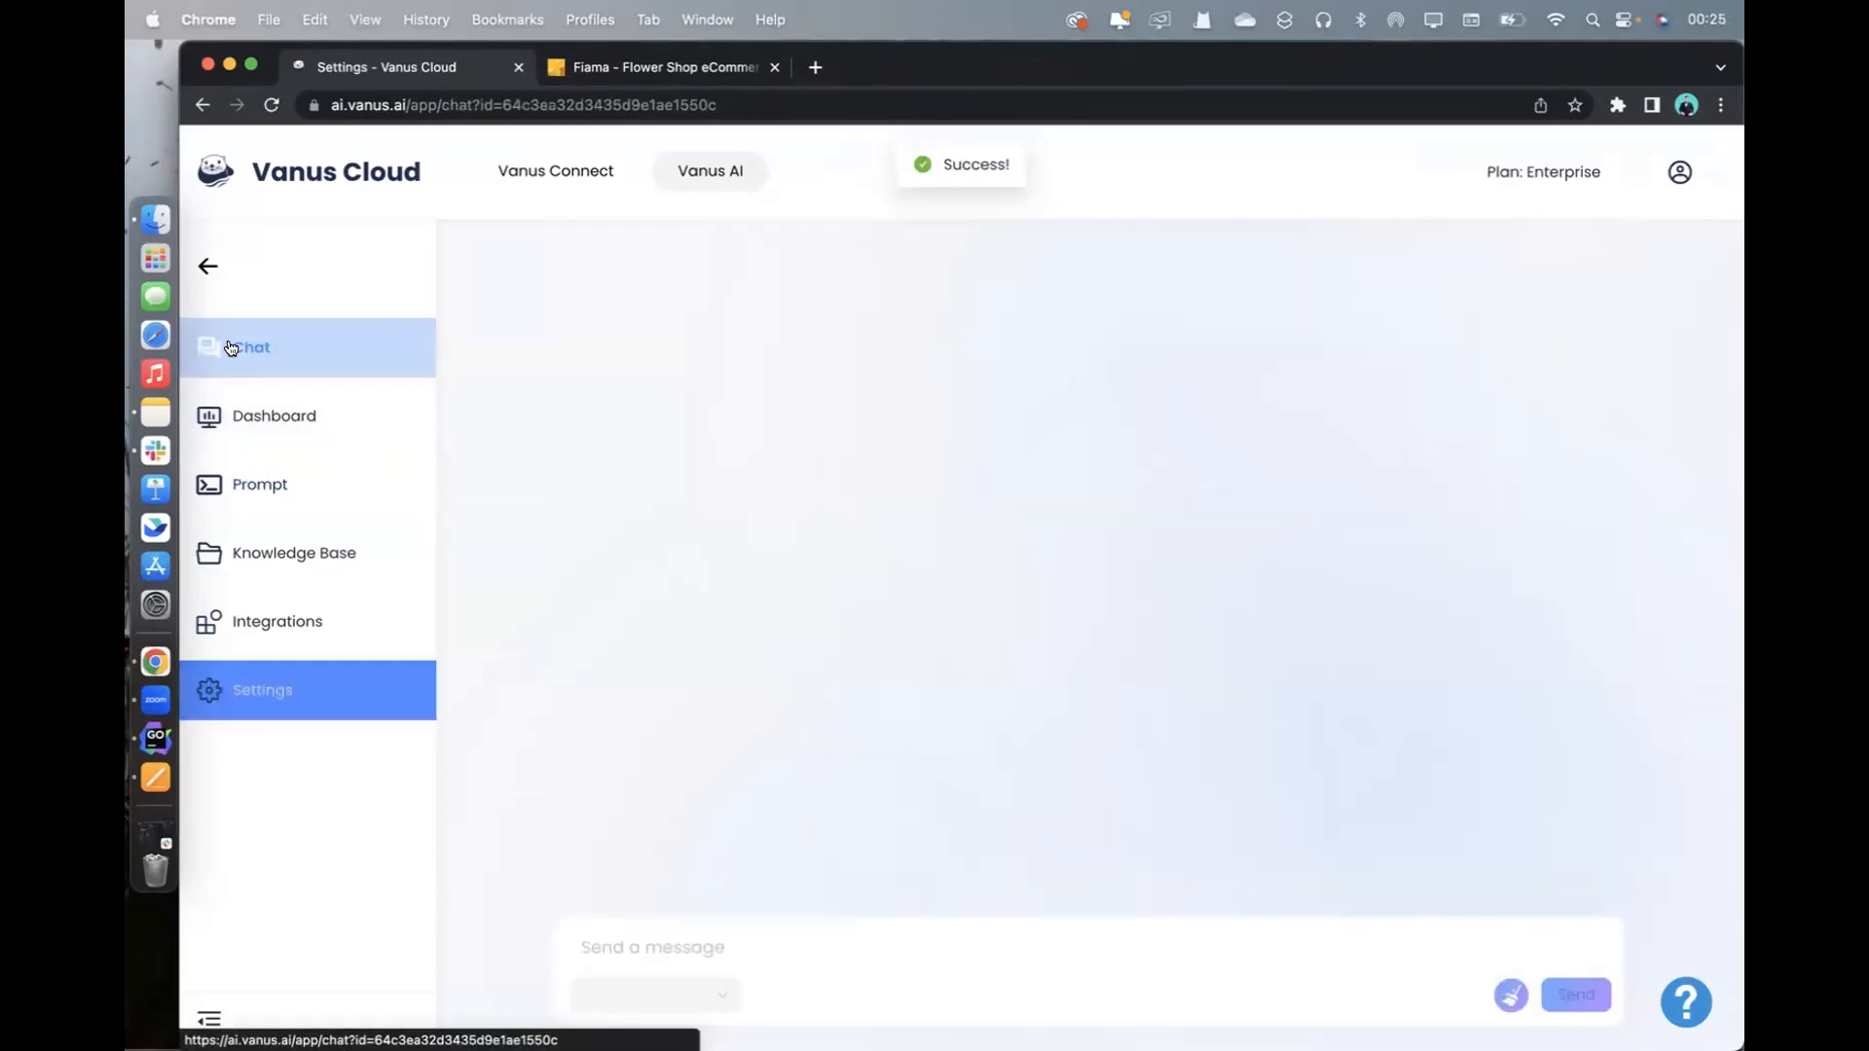
{"action": "left_click", "coordinate": [263, 408]}
{"action": "scroll", "coordinate": [1266, 584], "scroll_direction": "down", "scroll_amount": 3}
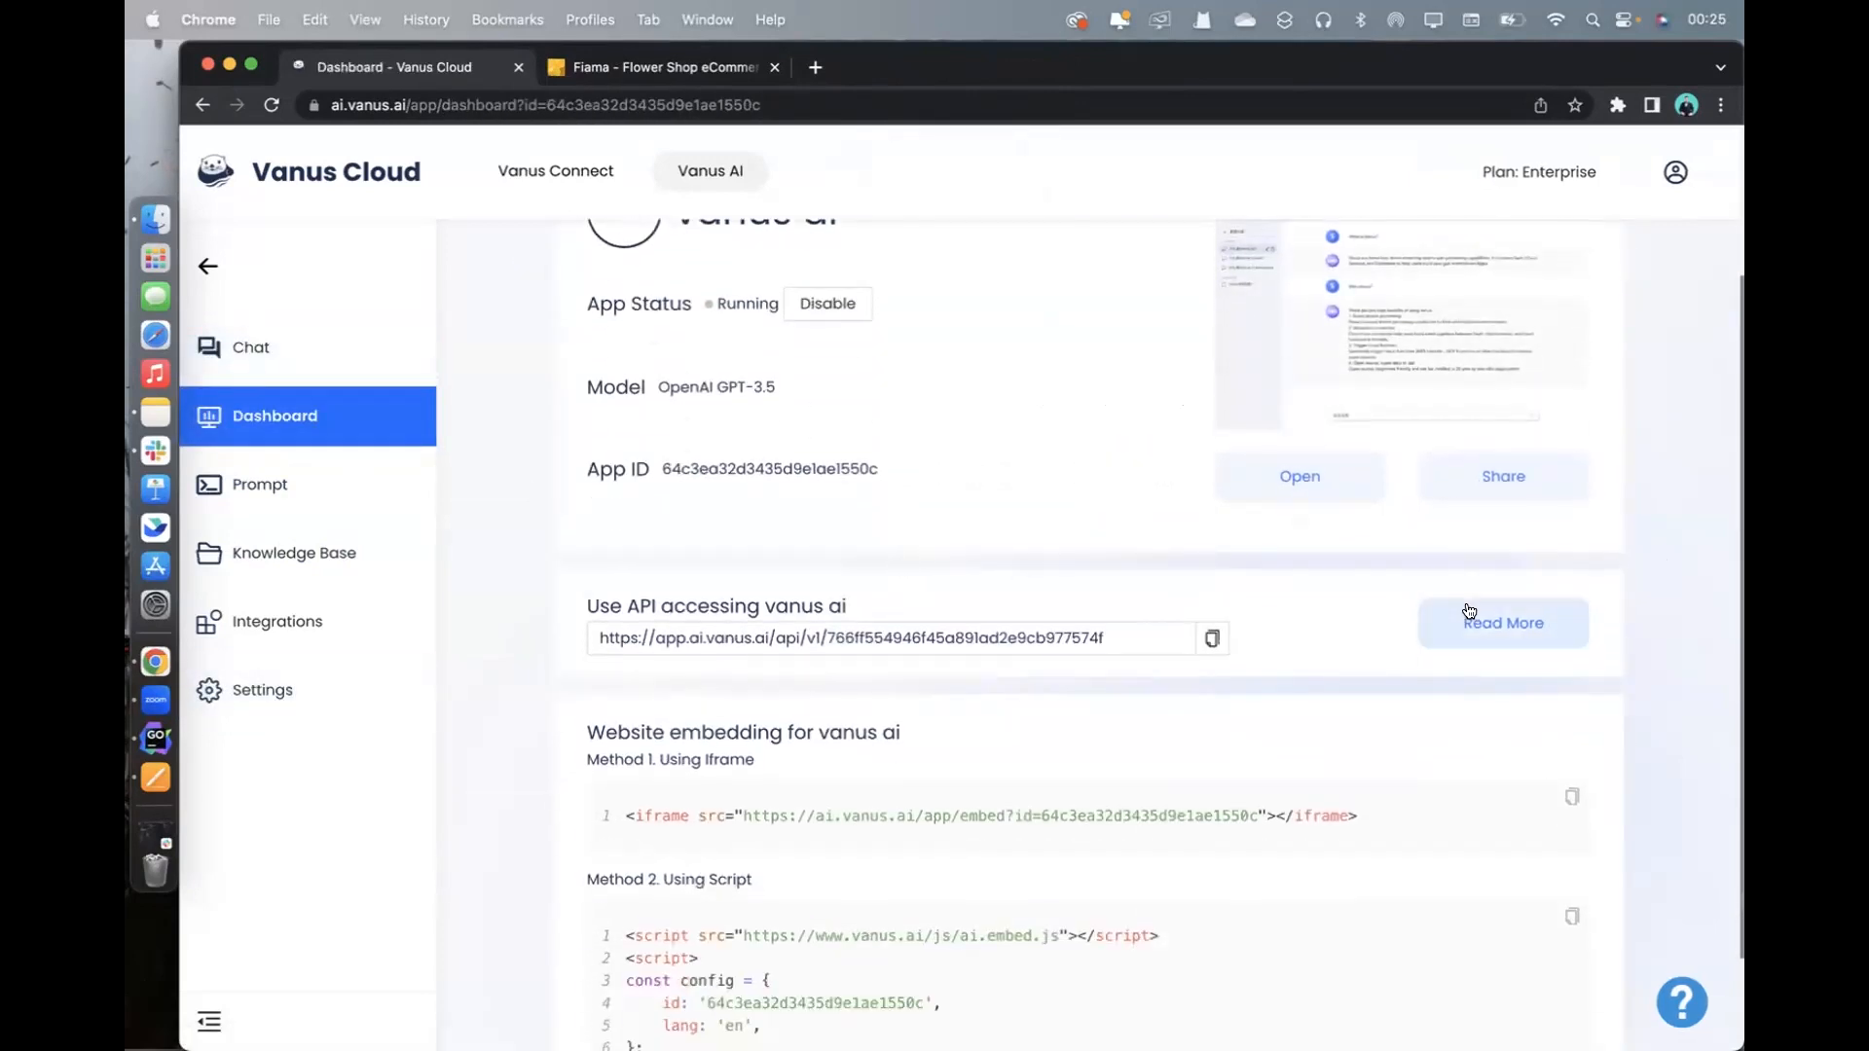
{"action": "left_click", "coordinate": [1341, 477]}
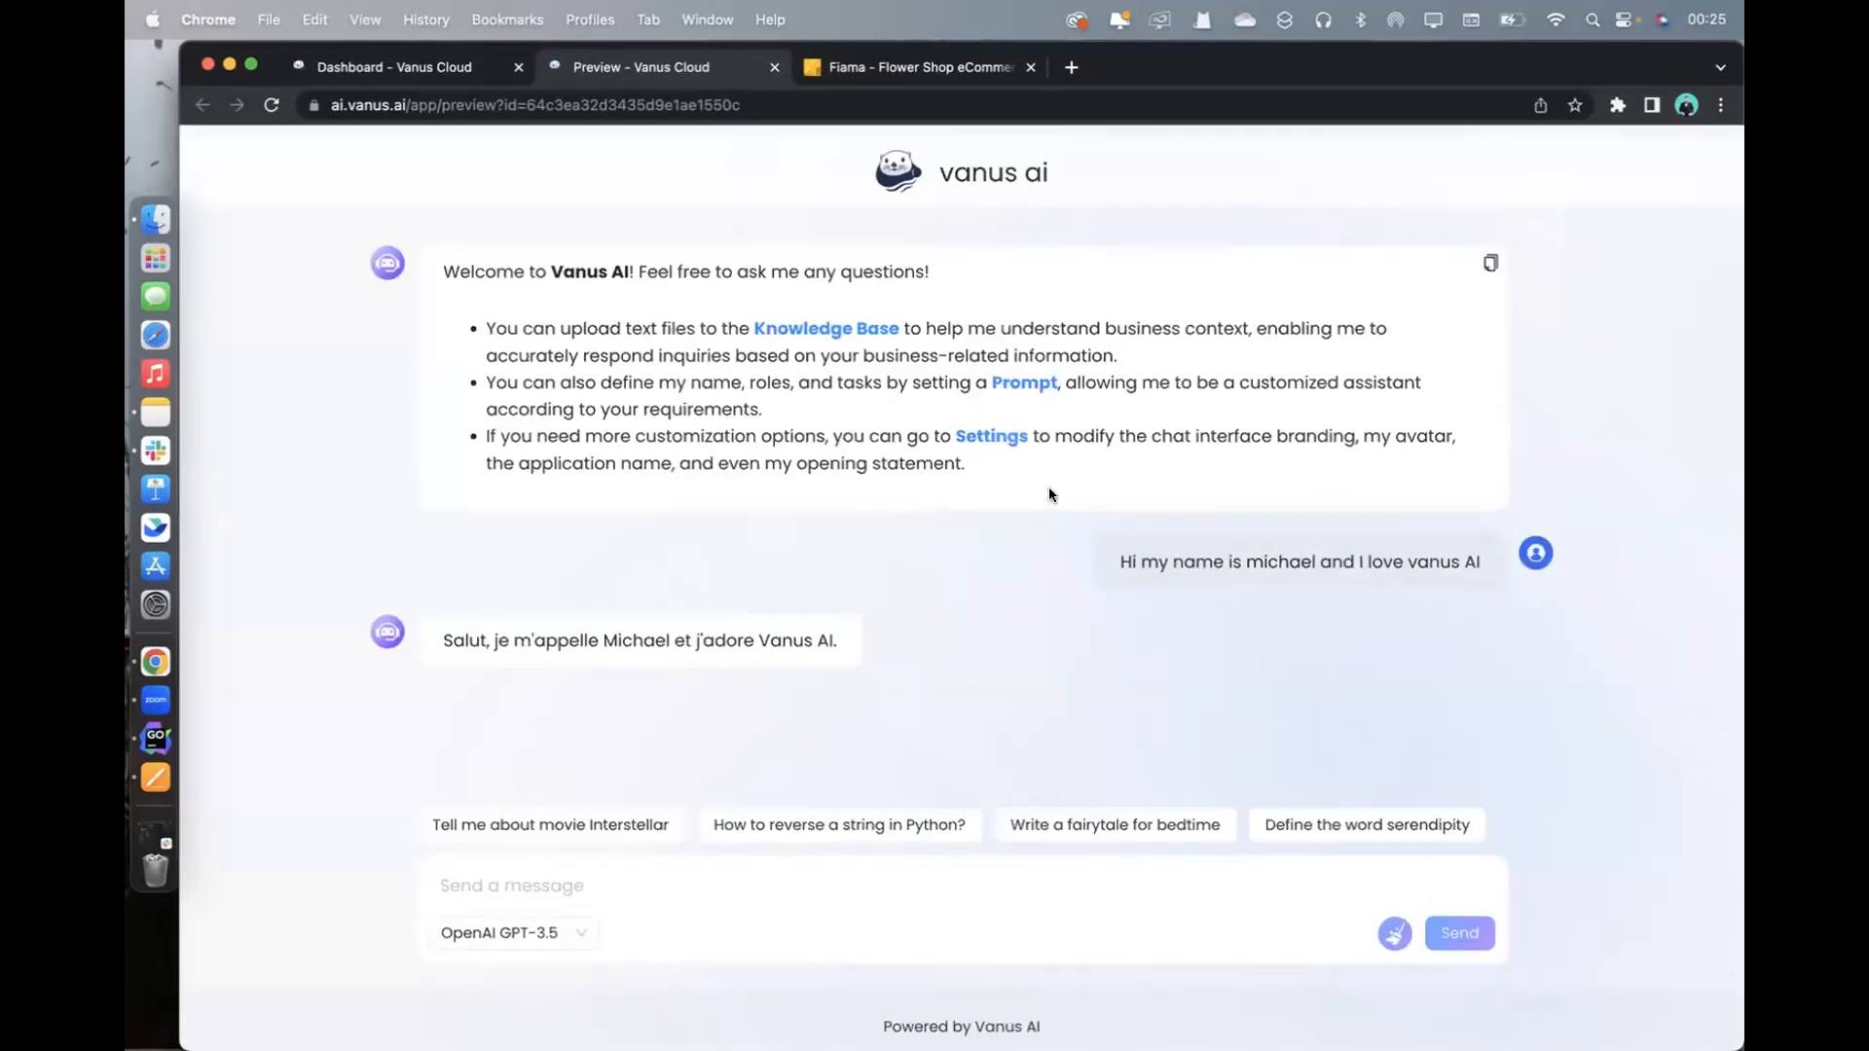
{"action": "left_click", "coordinate": [1394, 920]}
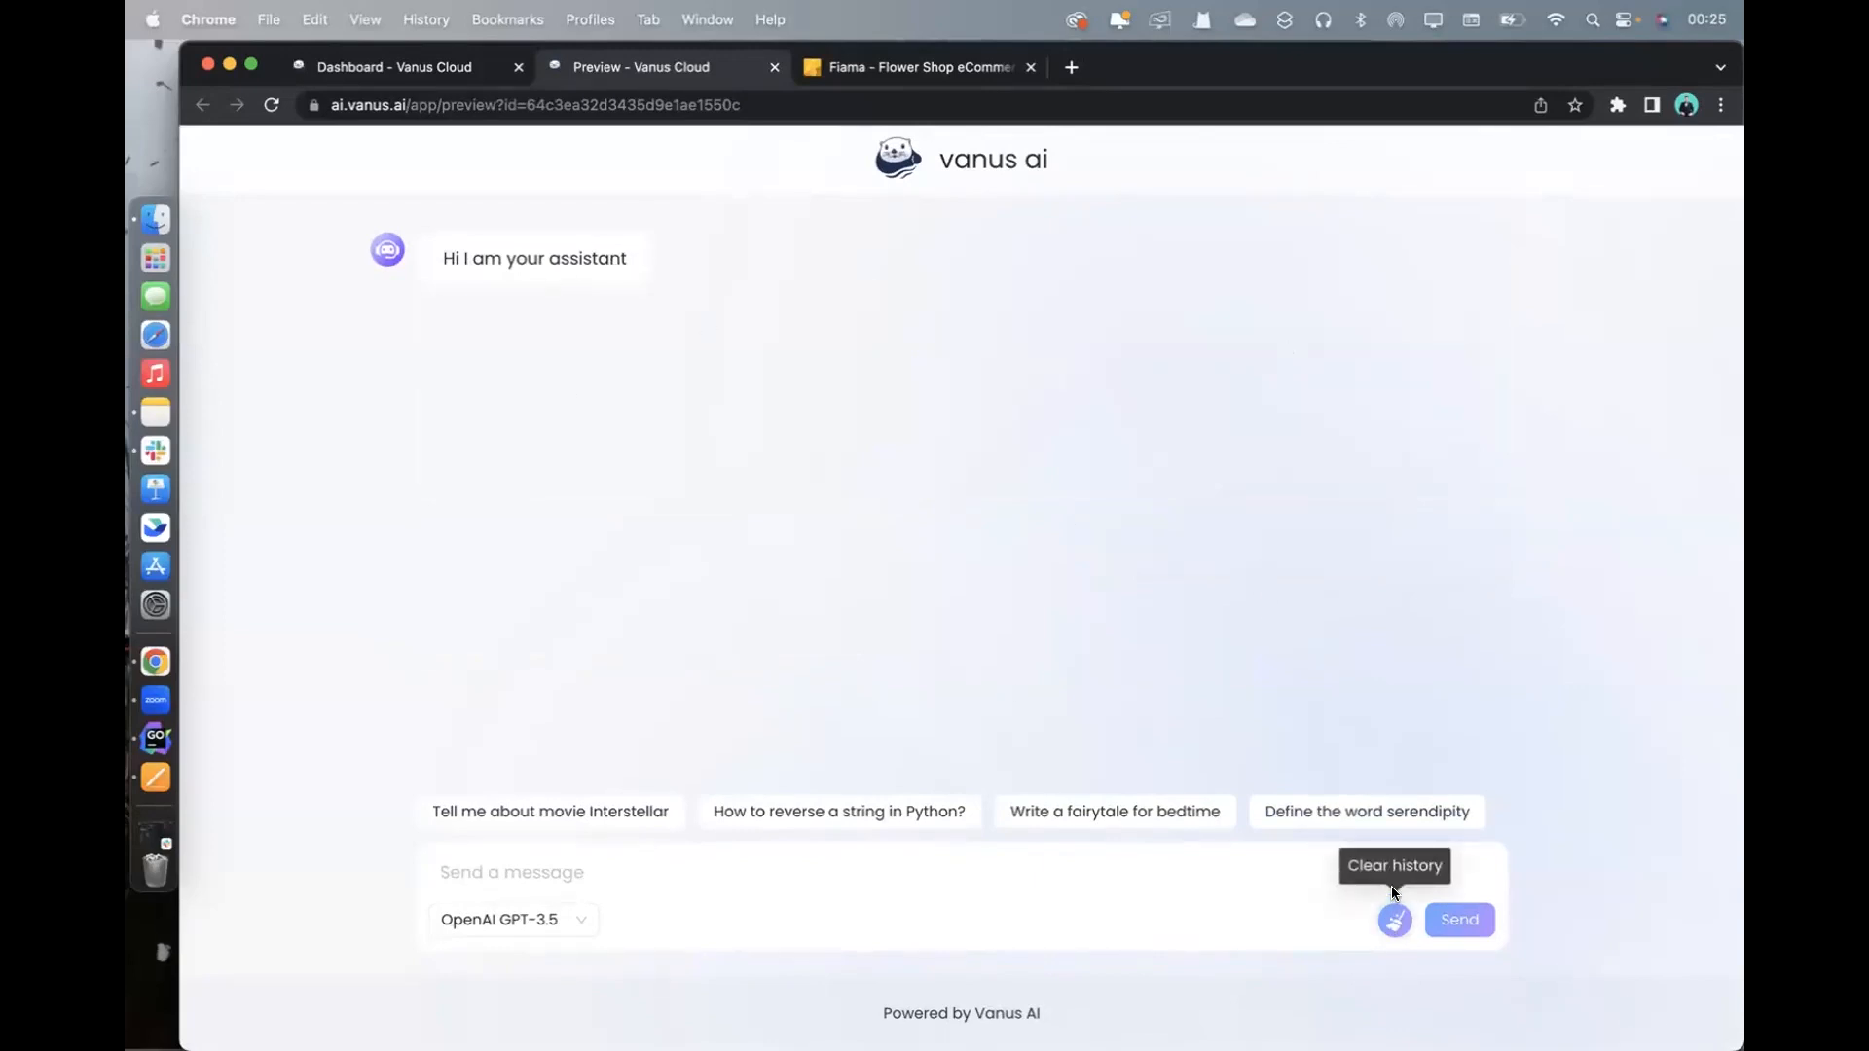
{"action": "left_click", "coordinate": [271, 104]}
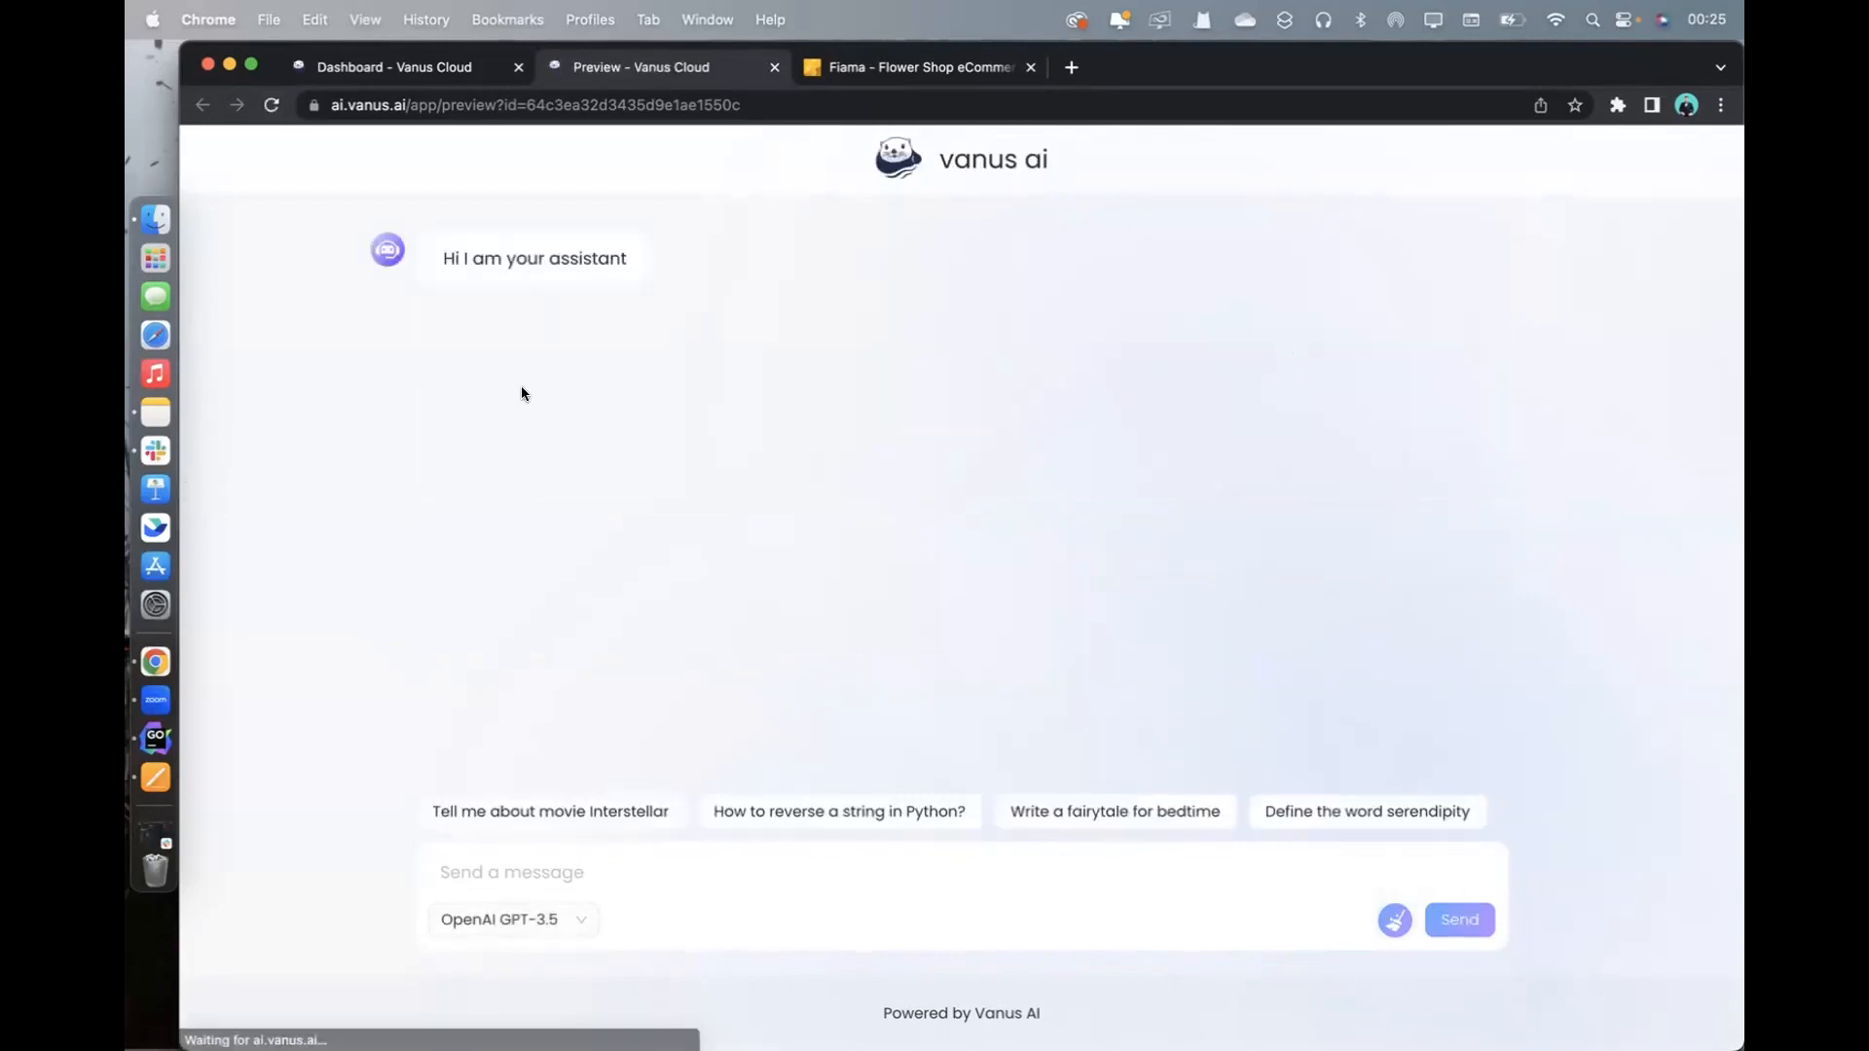
Check the quick questions in the application's settings and ask "Tell me about movie Interstellar" in the chat
{"action": "left_click", "coordinate": [399, 66]}
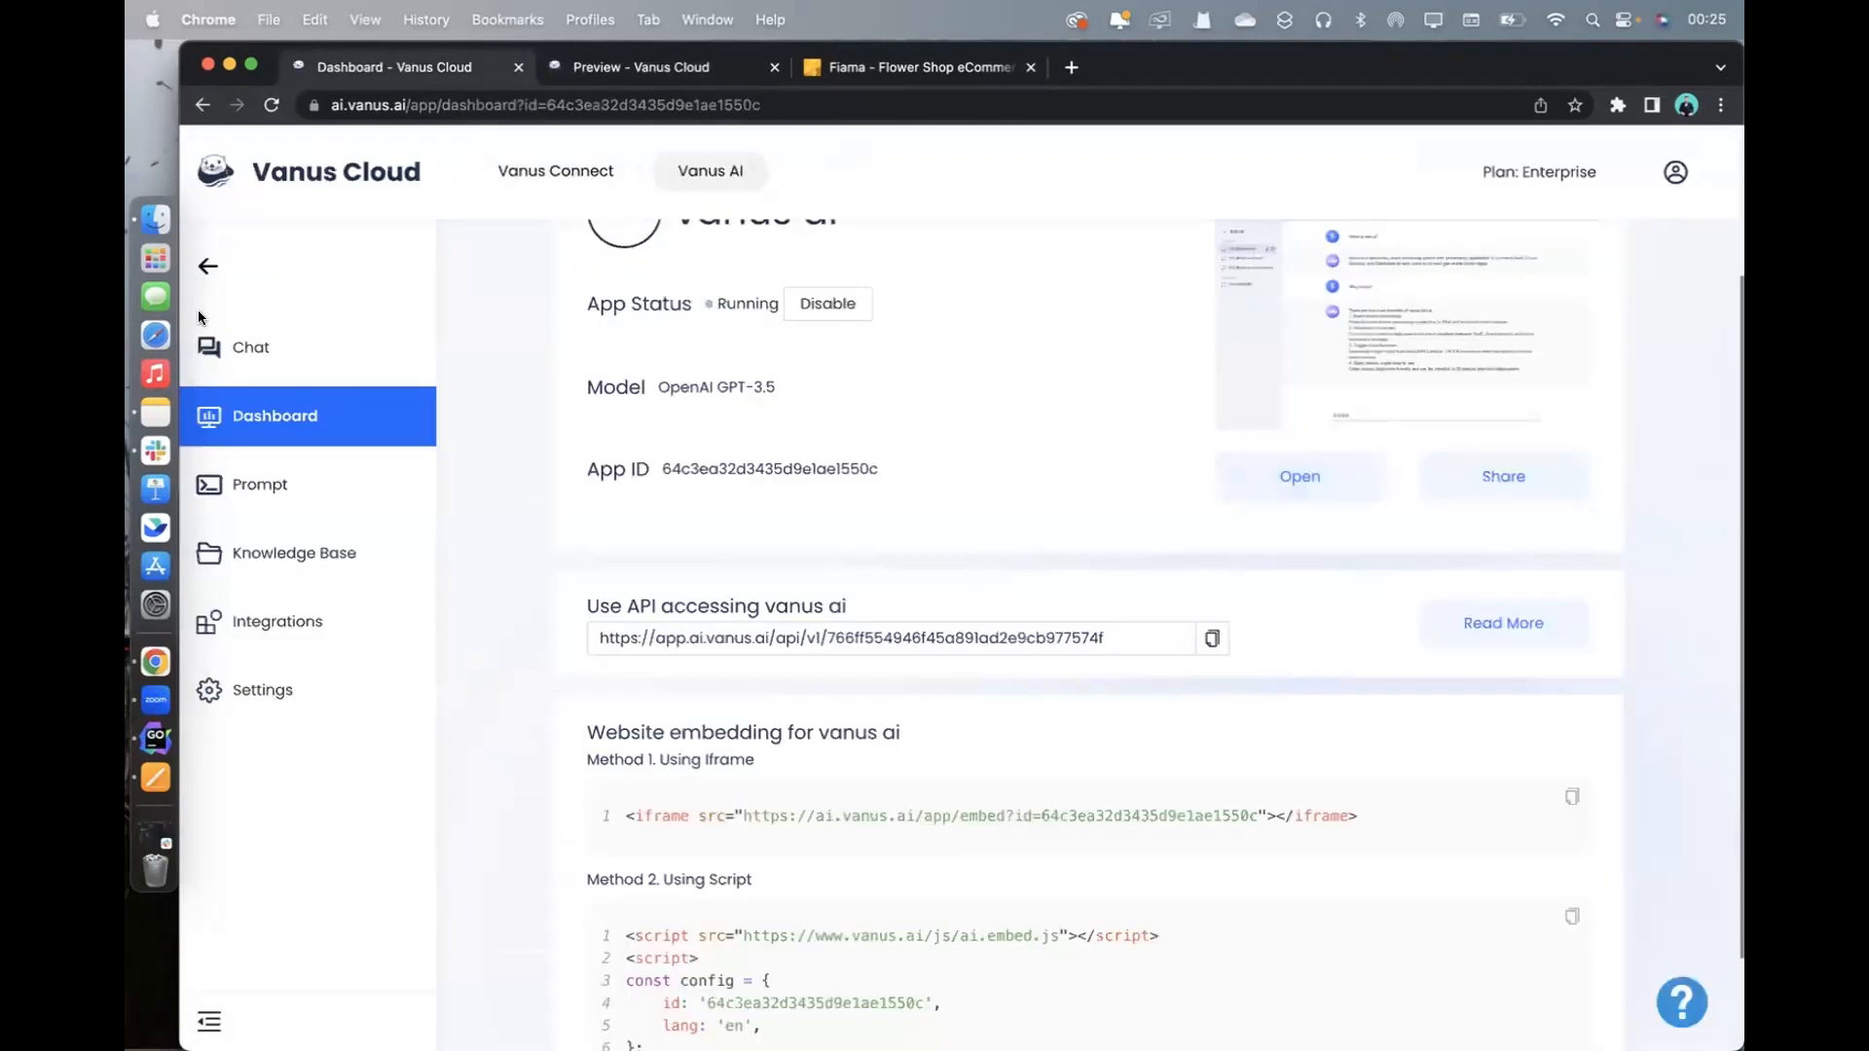
{"action": "left_click", "coordinate": [209, 336]}
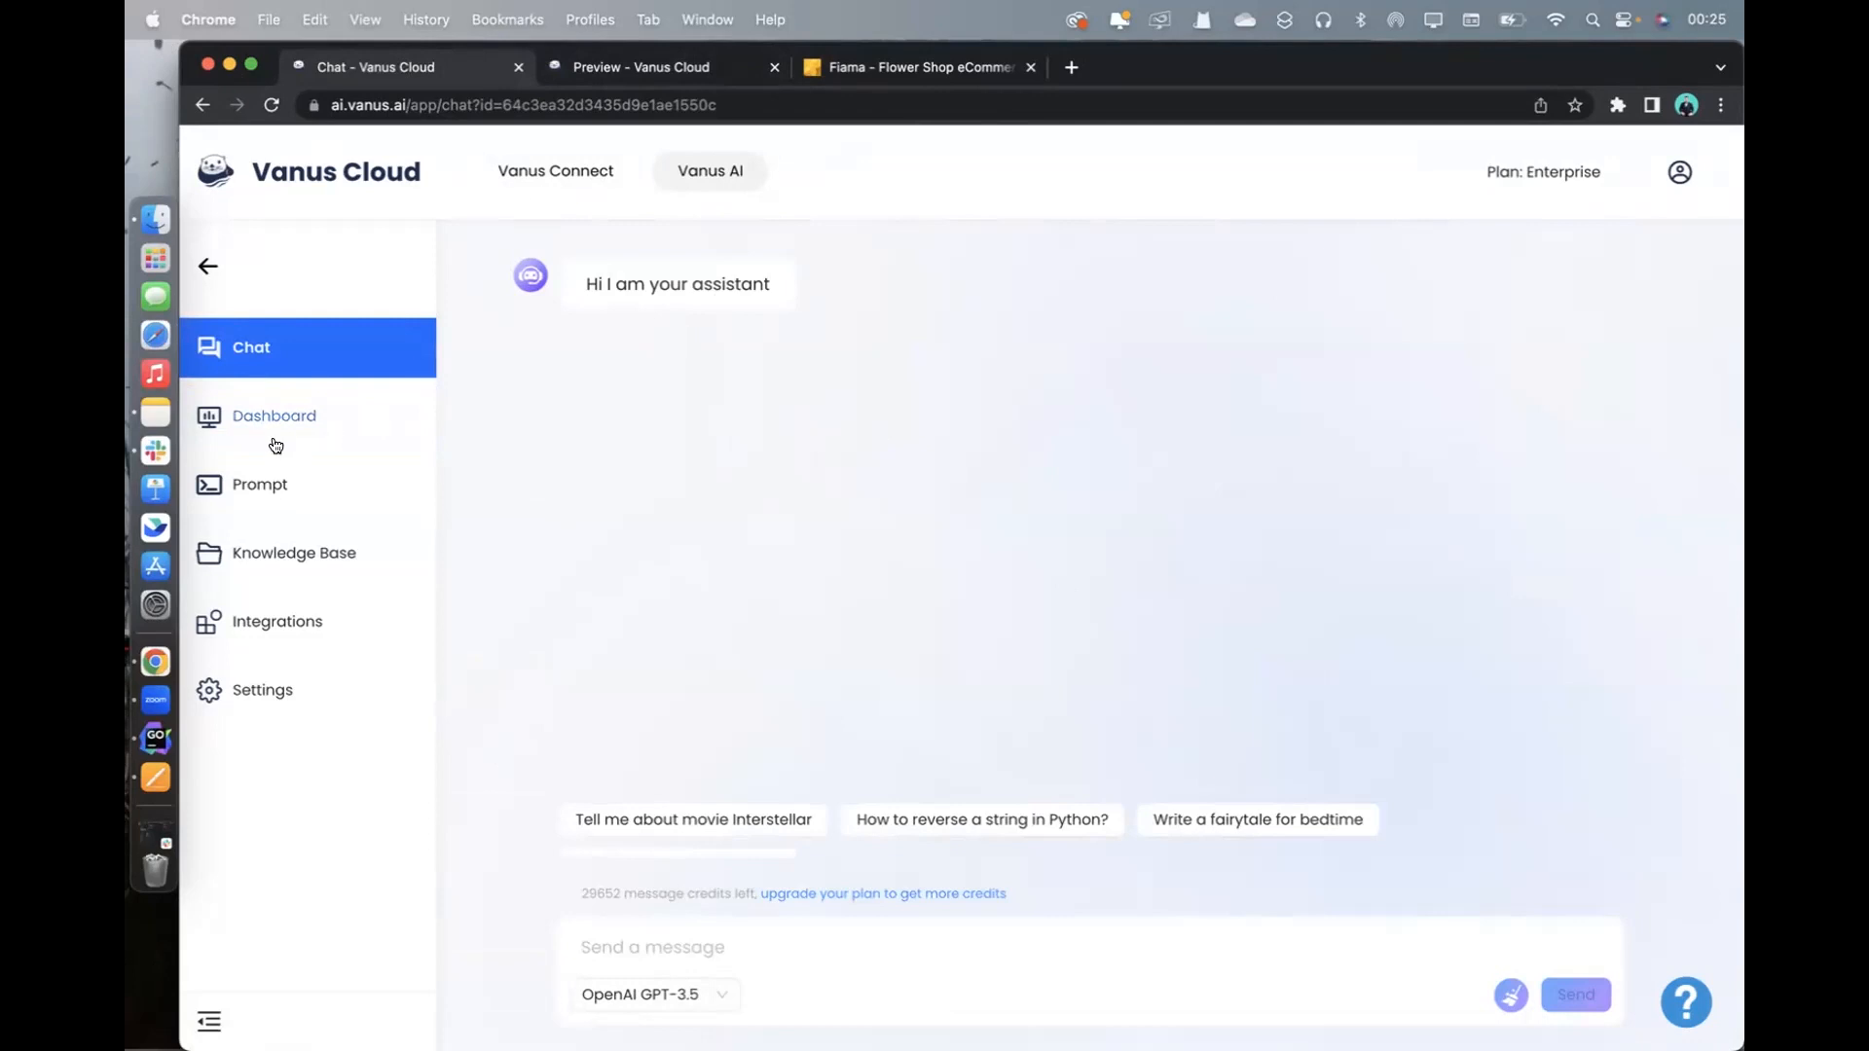
{"action": "left_click", "coordinate": [243, 689]}
{"action": "scroll", "coordinate": [927, 525], "scroll_direction": "down", "scroll_amount": 5}
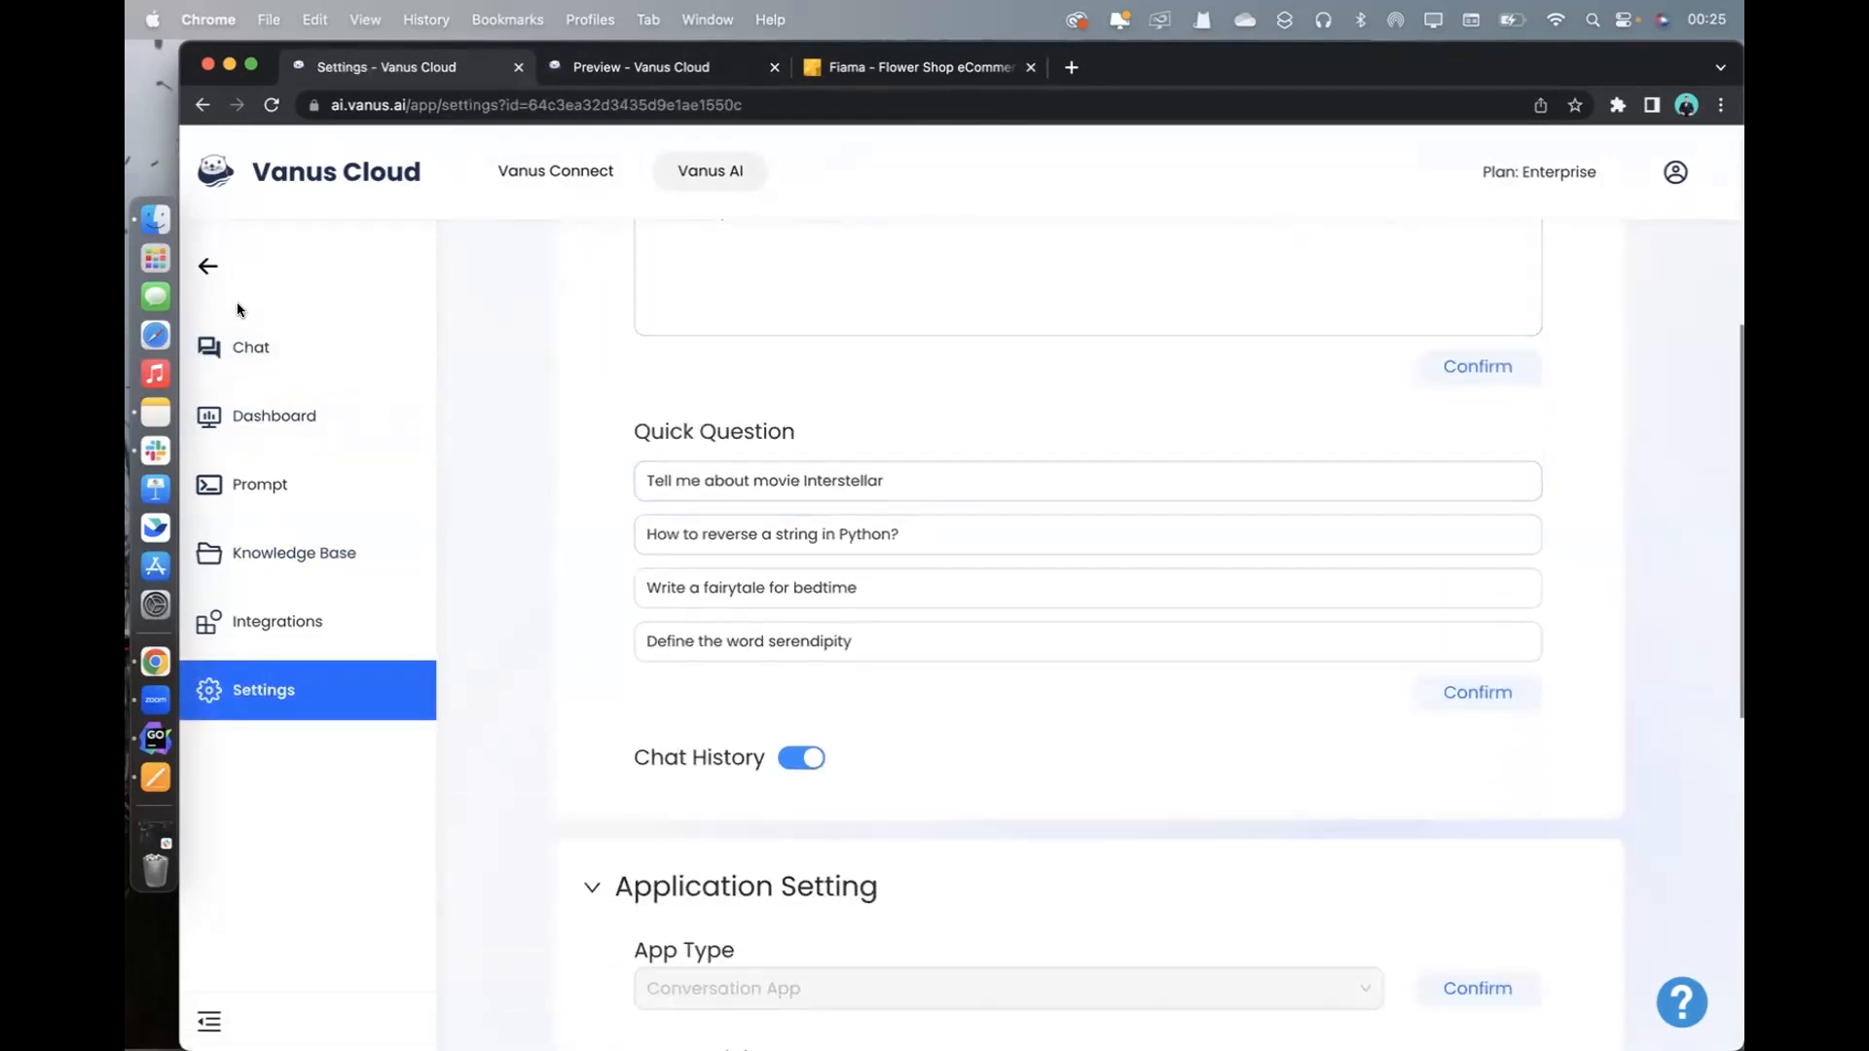
{"action": "left_click", "coordinate": [243, 340]}
{"action": "left_click", "coordinate": [699, 823]}
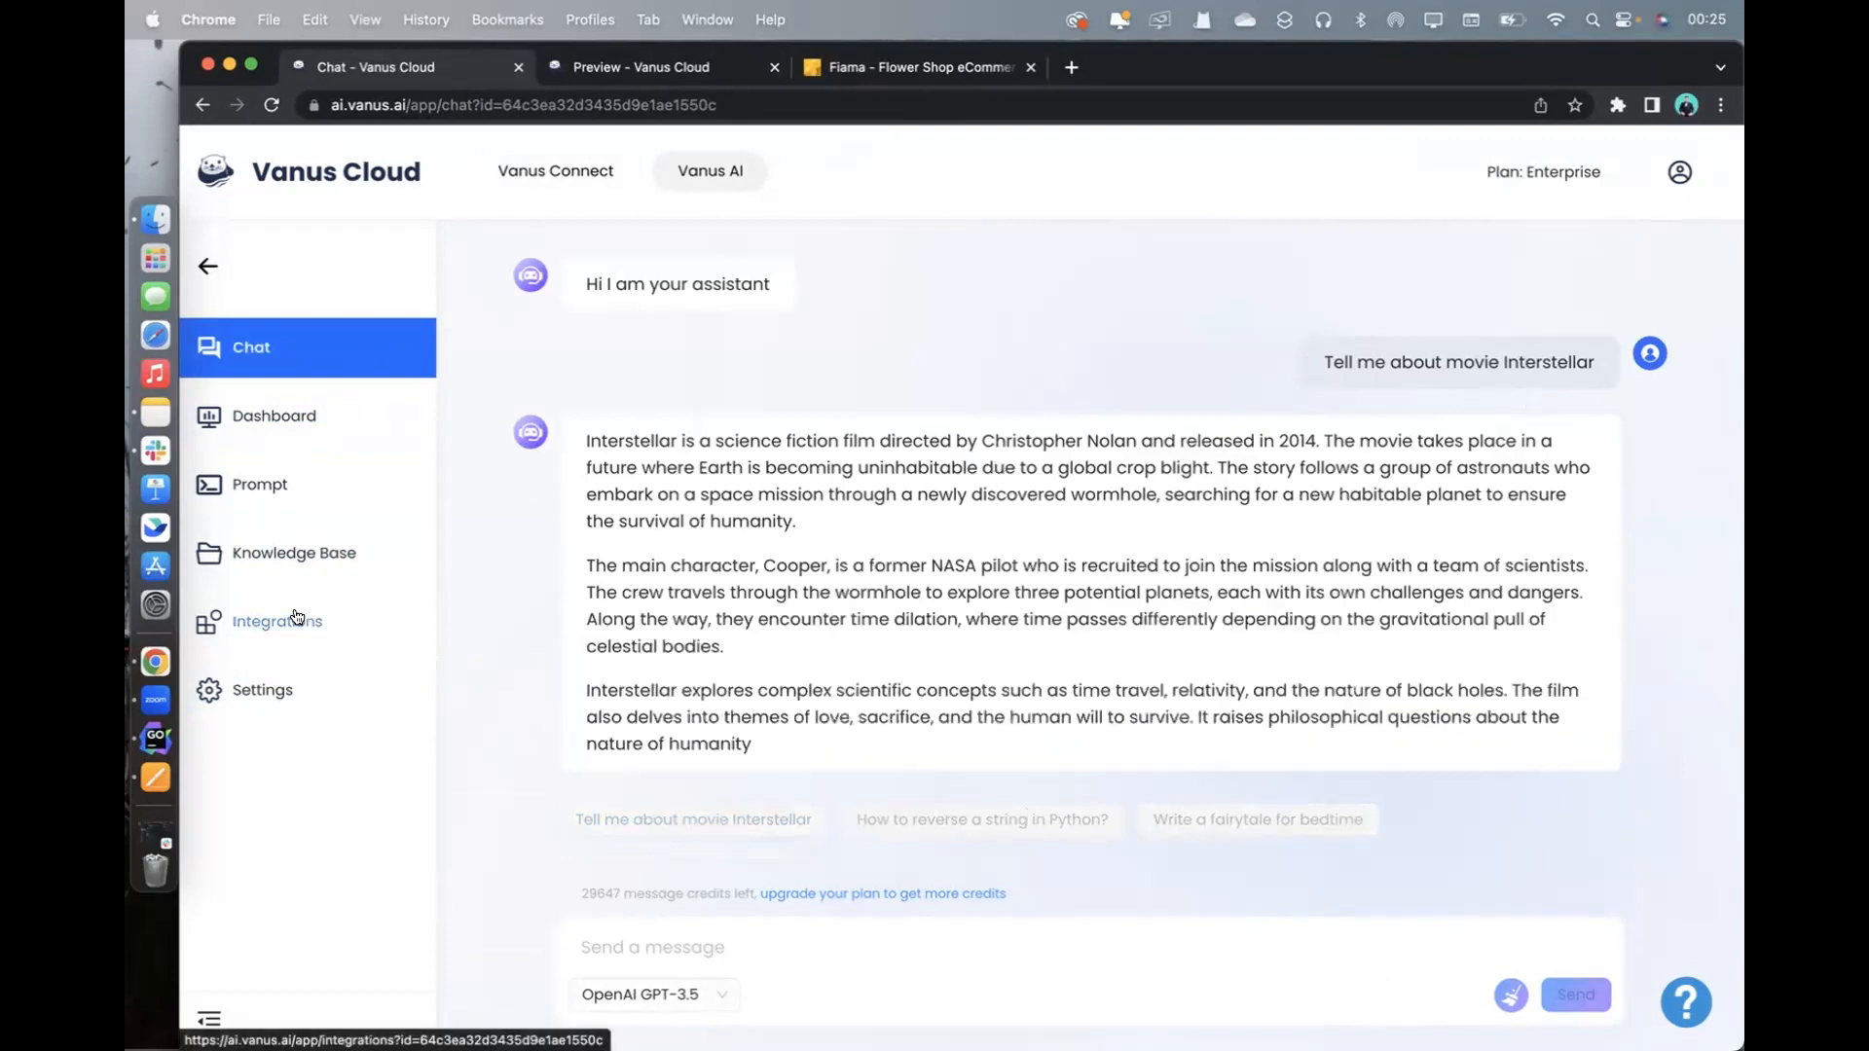
Examine the application's quick question, chat history, model, temperature, knowledge base and deletion settings
{"action": "left_click", "coordinate": [259, 689]}
{"action": "scroll", "coordinate": [886, 704], "scroll_direction": "down", "scroll_amount": 5}
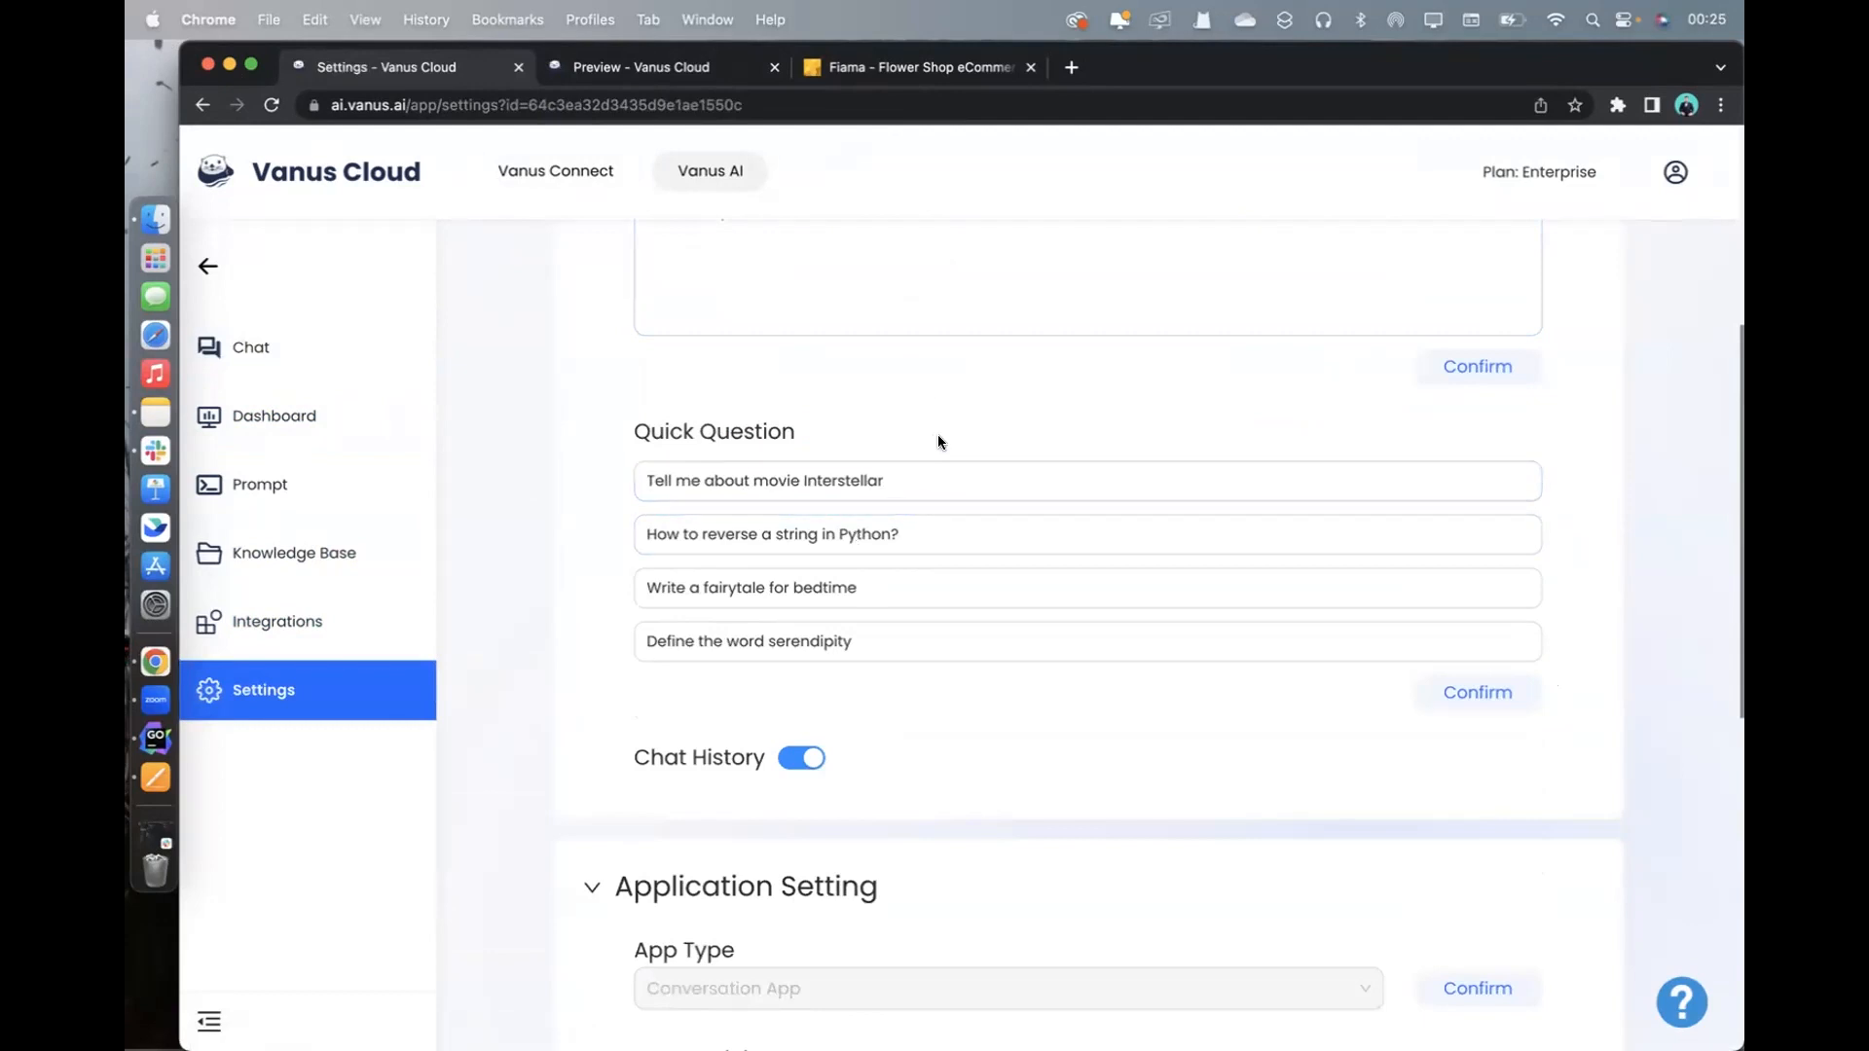
{"action": "left_click", "coordinate": [938, 478]}
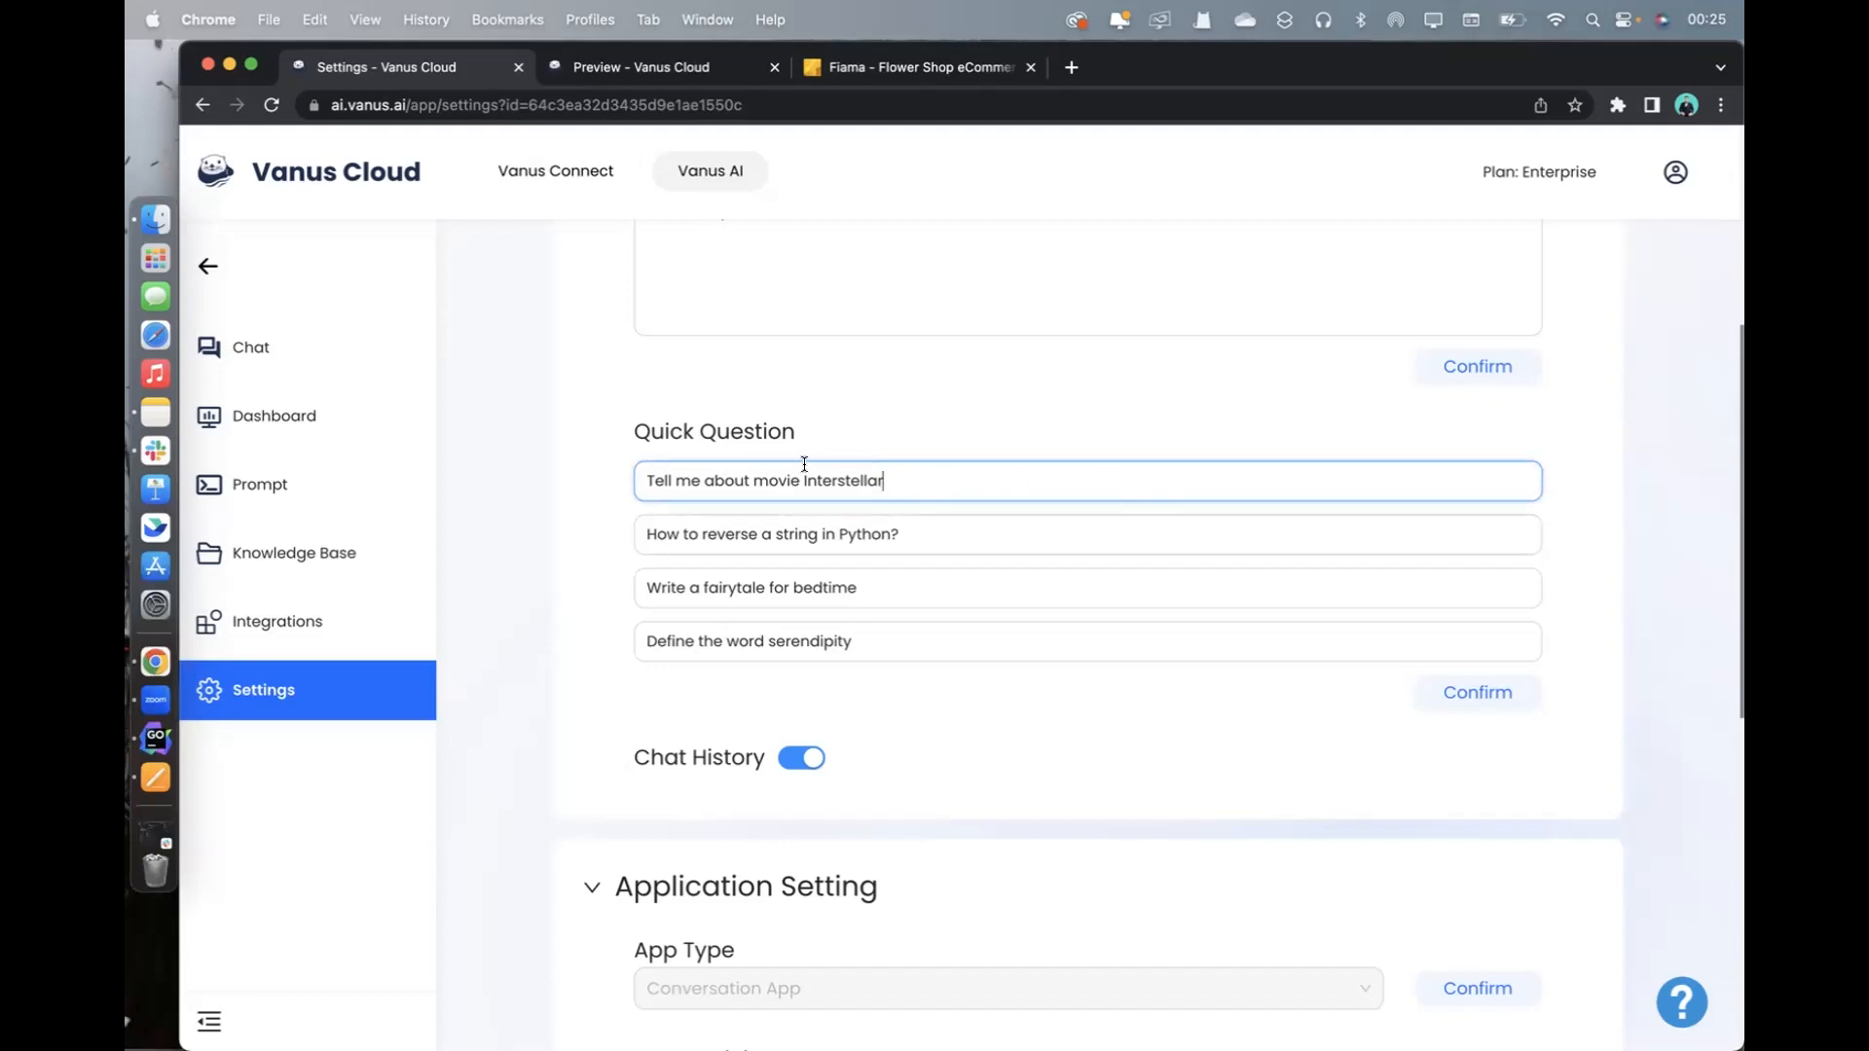
{"action": "scroll", "coordinate": [821, 628], "scroll_direction": "down", "scroll_amount": 3}
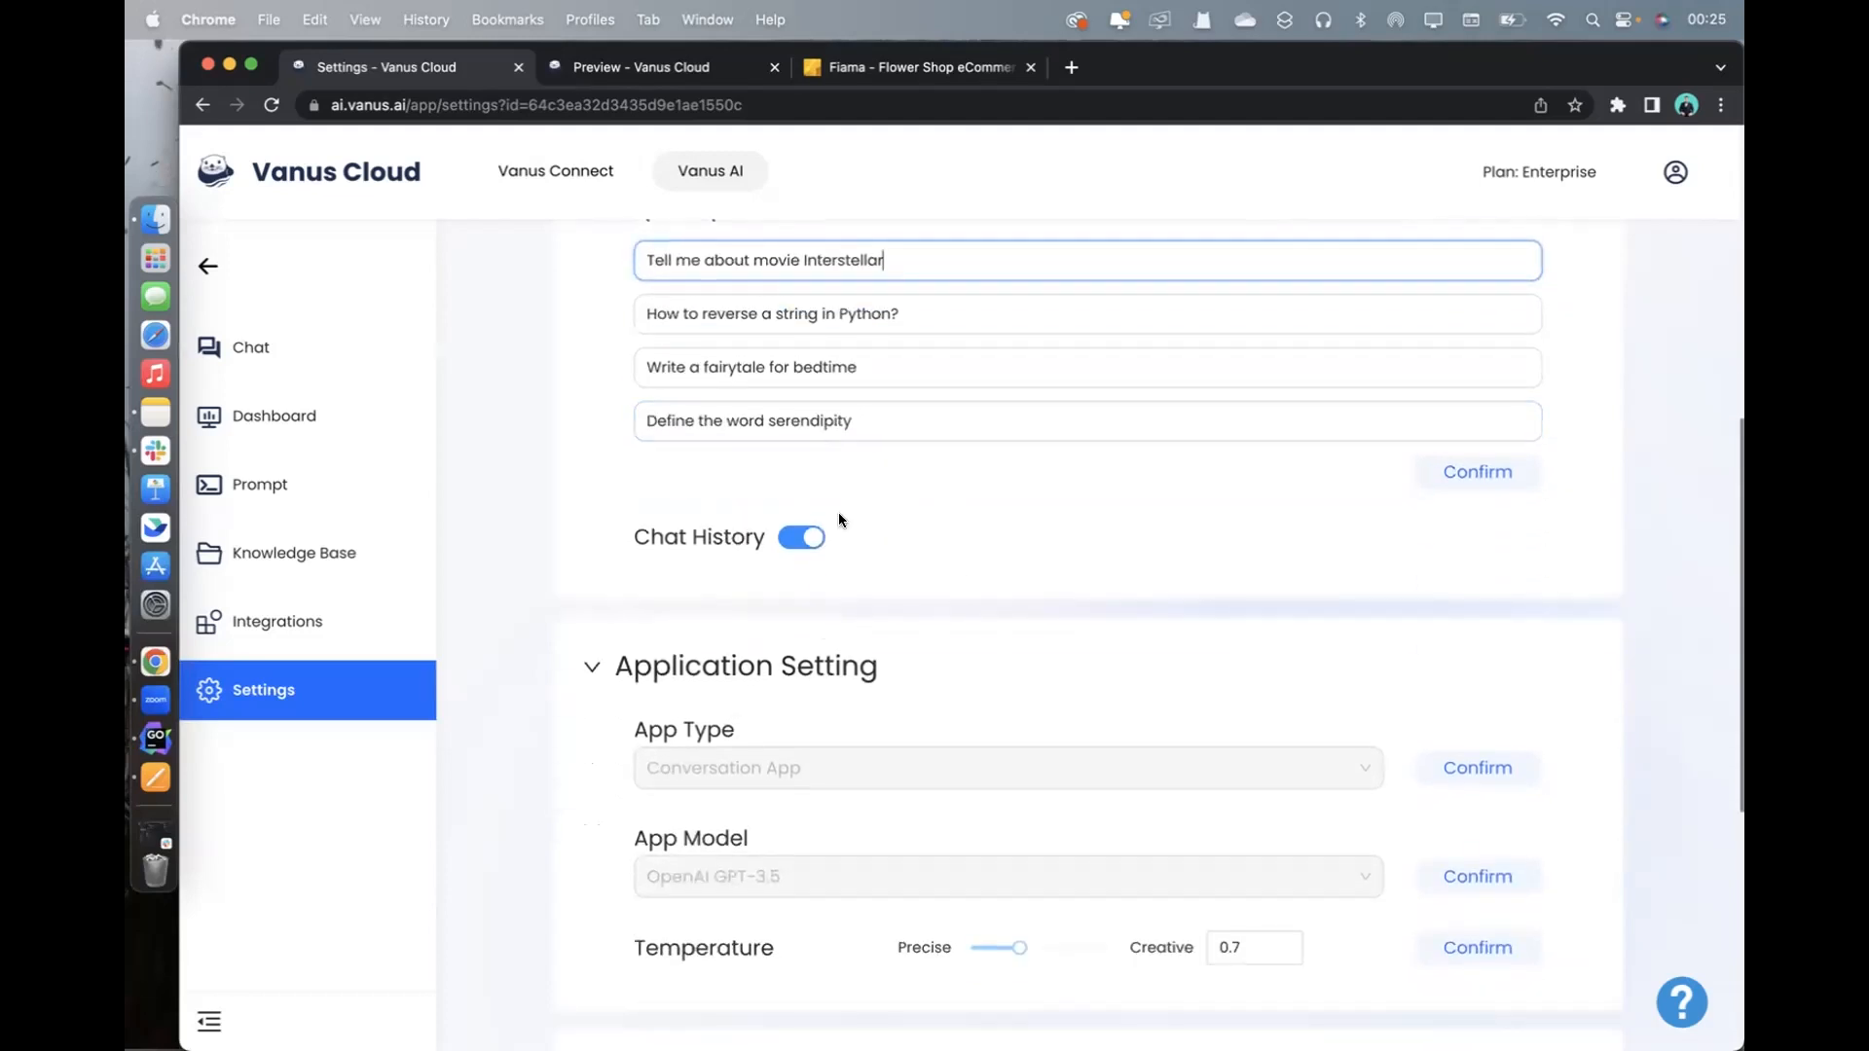
{"action": "scroll", "coordinate": [839, 512], "scroll_direction": "down", "scroll_amount": 1}
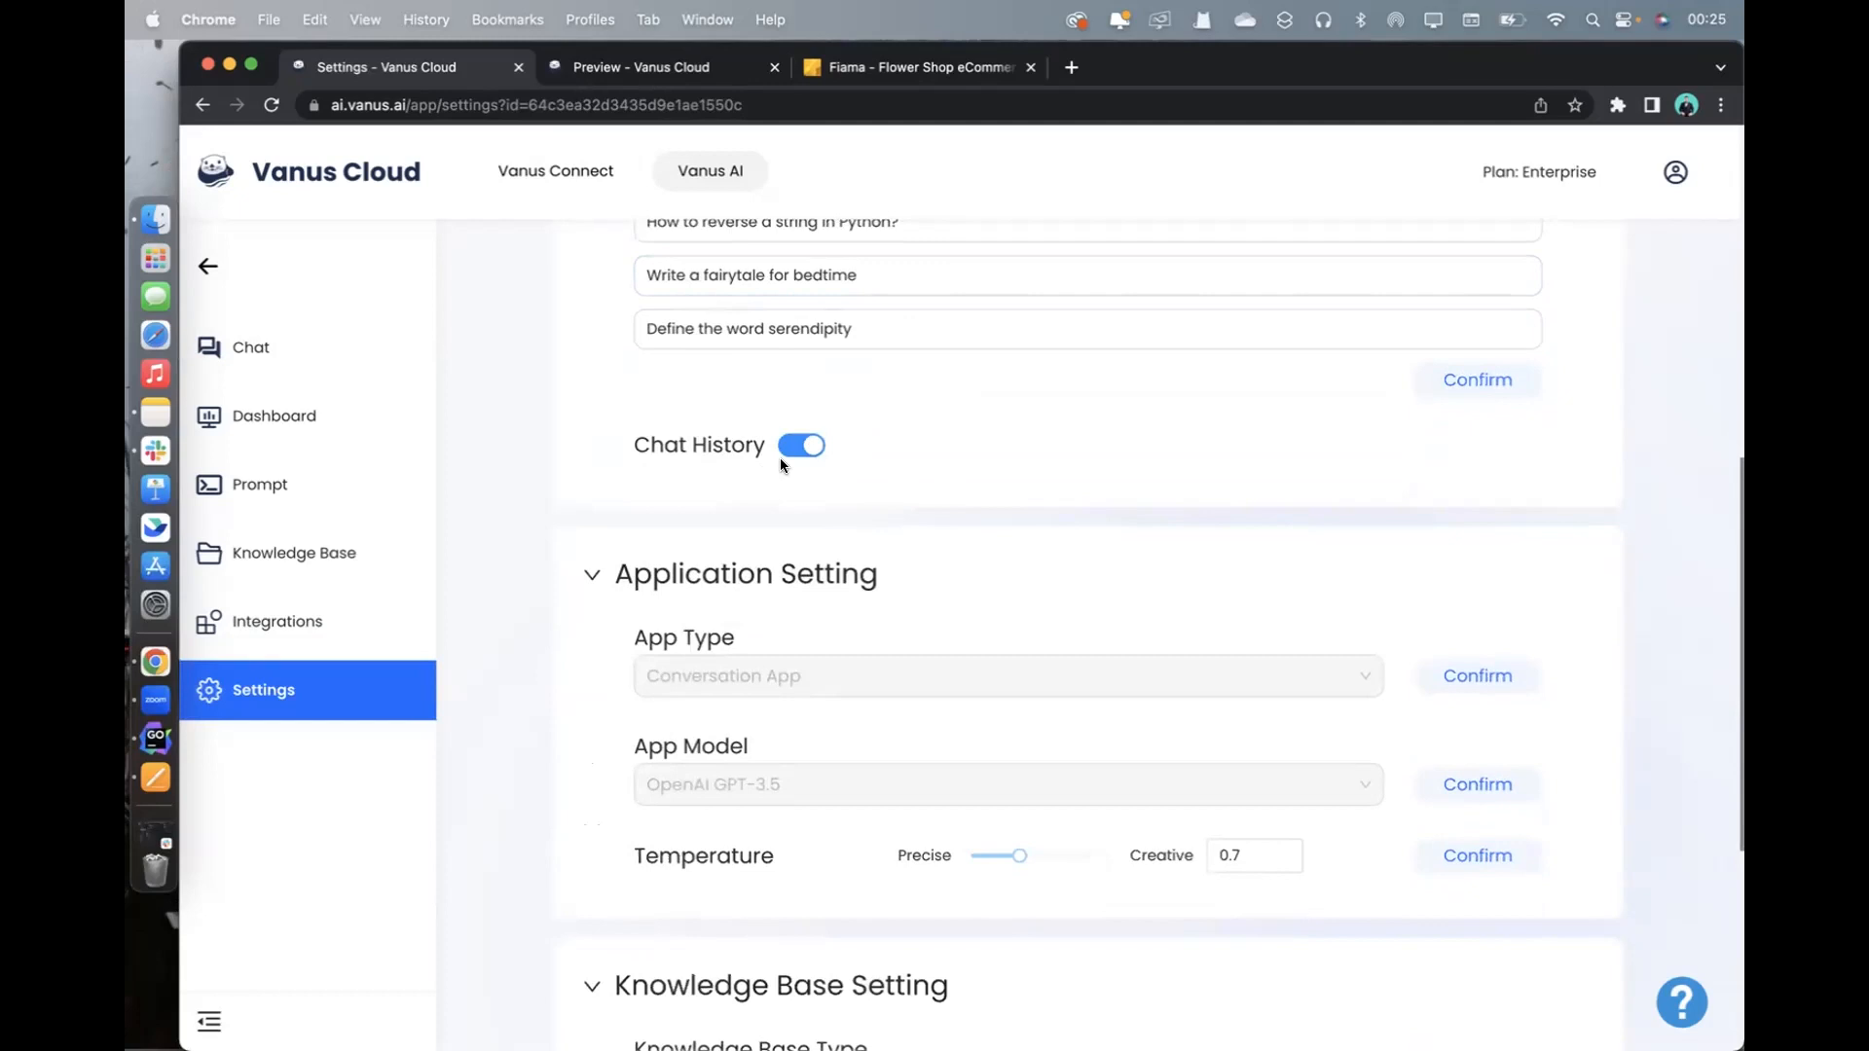
{"action": "scroll", "coordinate": [780, 458], "scroll_direction": "down", "scroll_amount": 5}
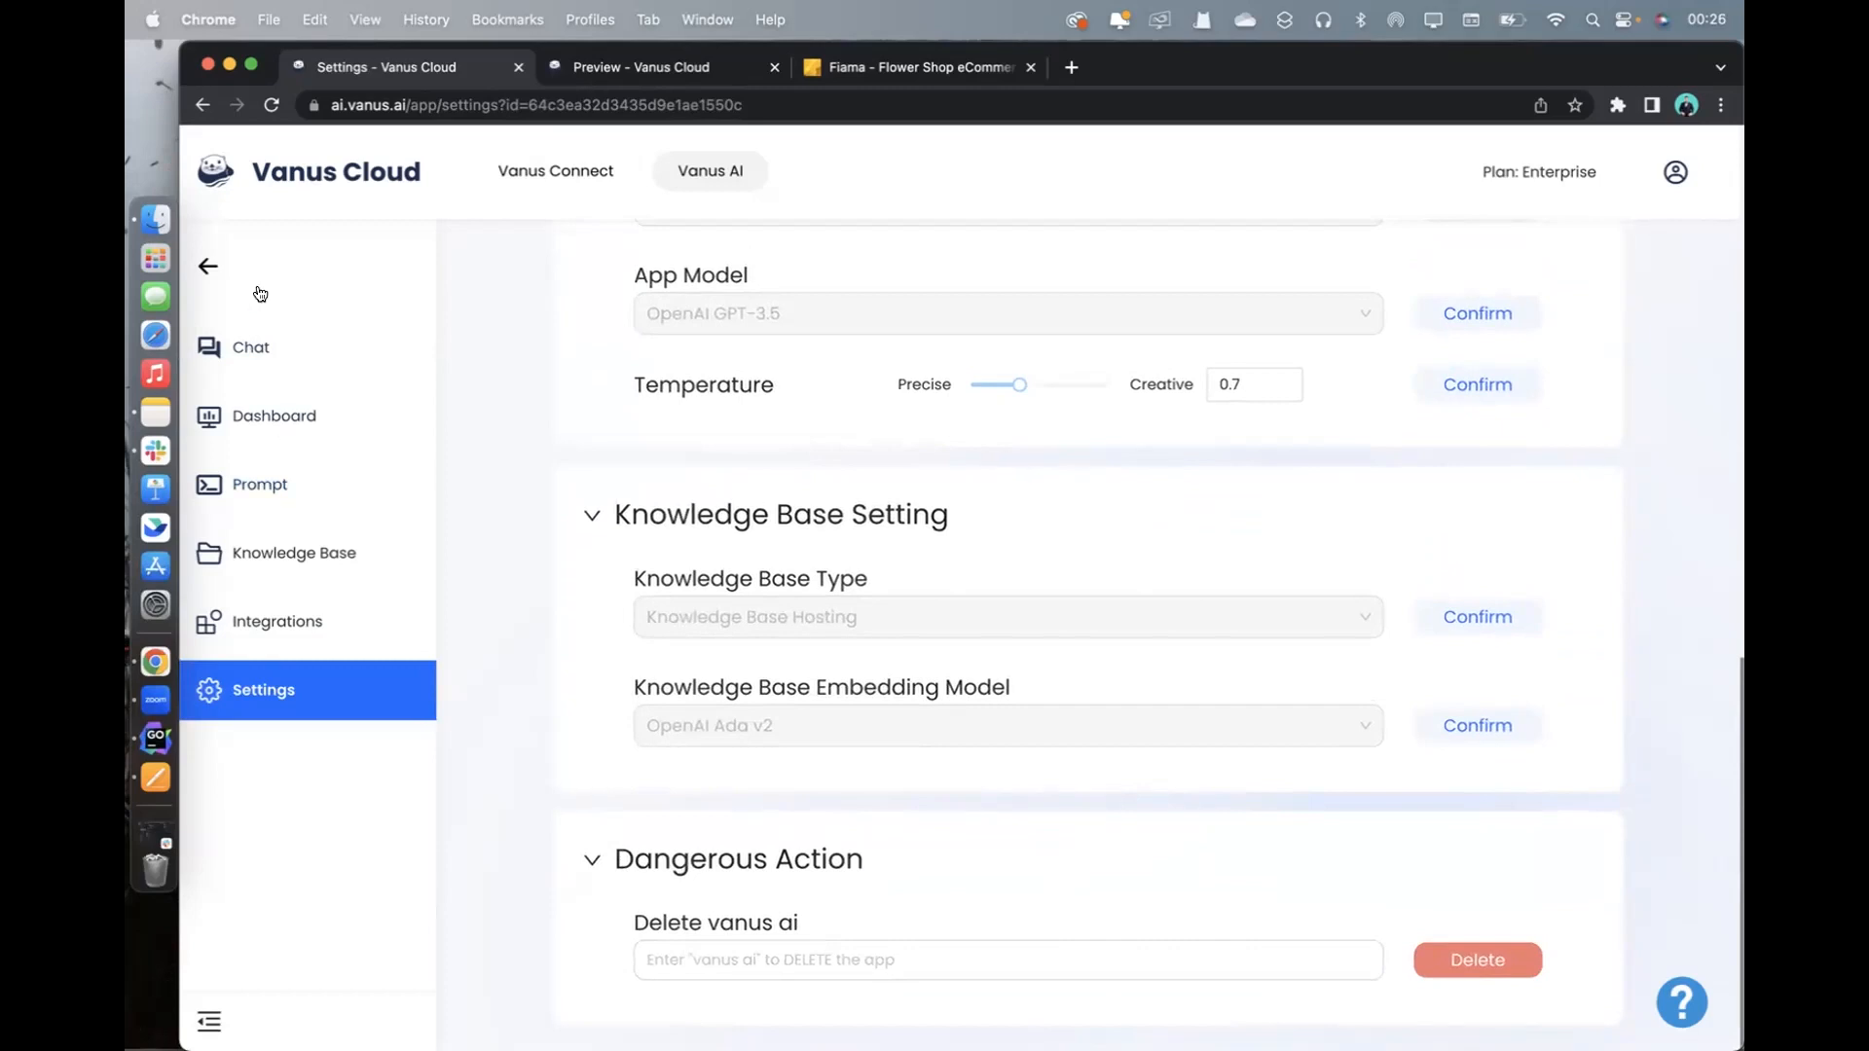
Return to the application list, open Pixie's flower assistant and view its chat and dashboard
{"action": "left_click", "coordinate": [212, 271]}
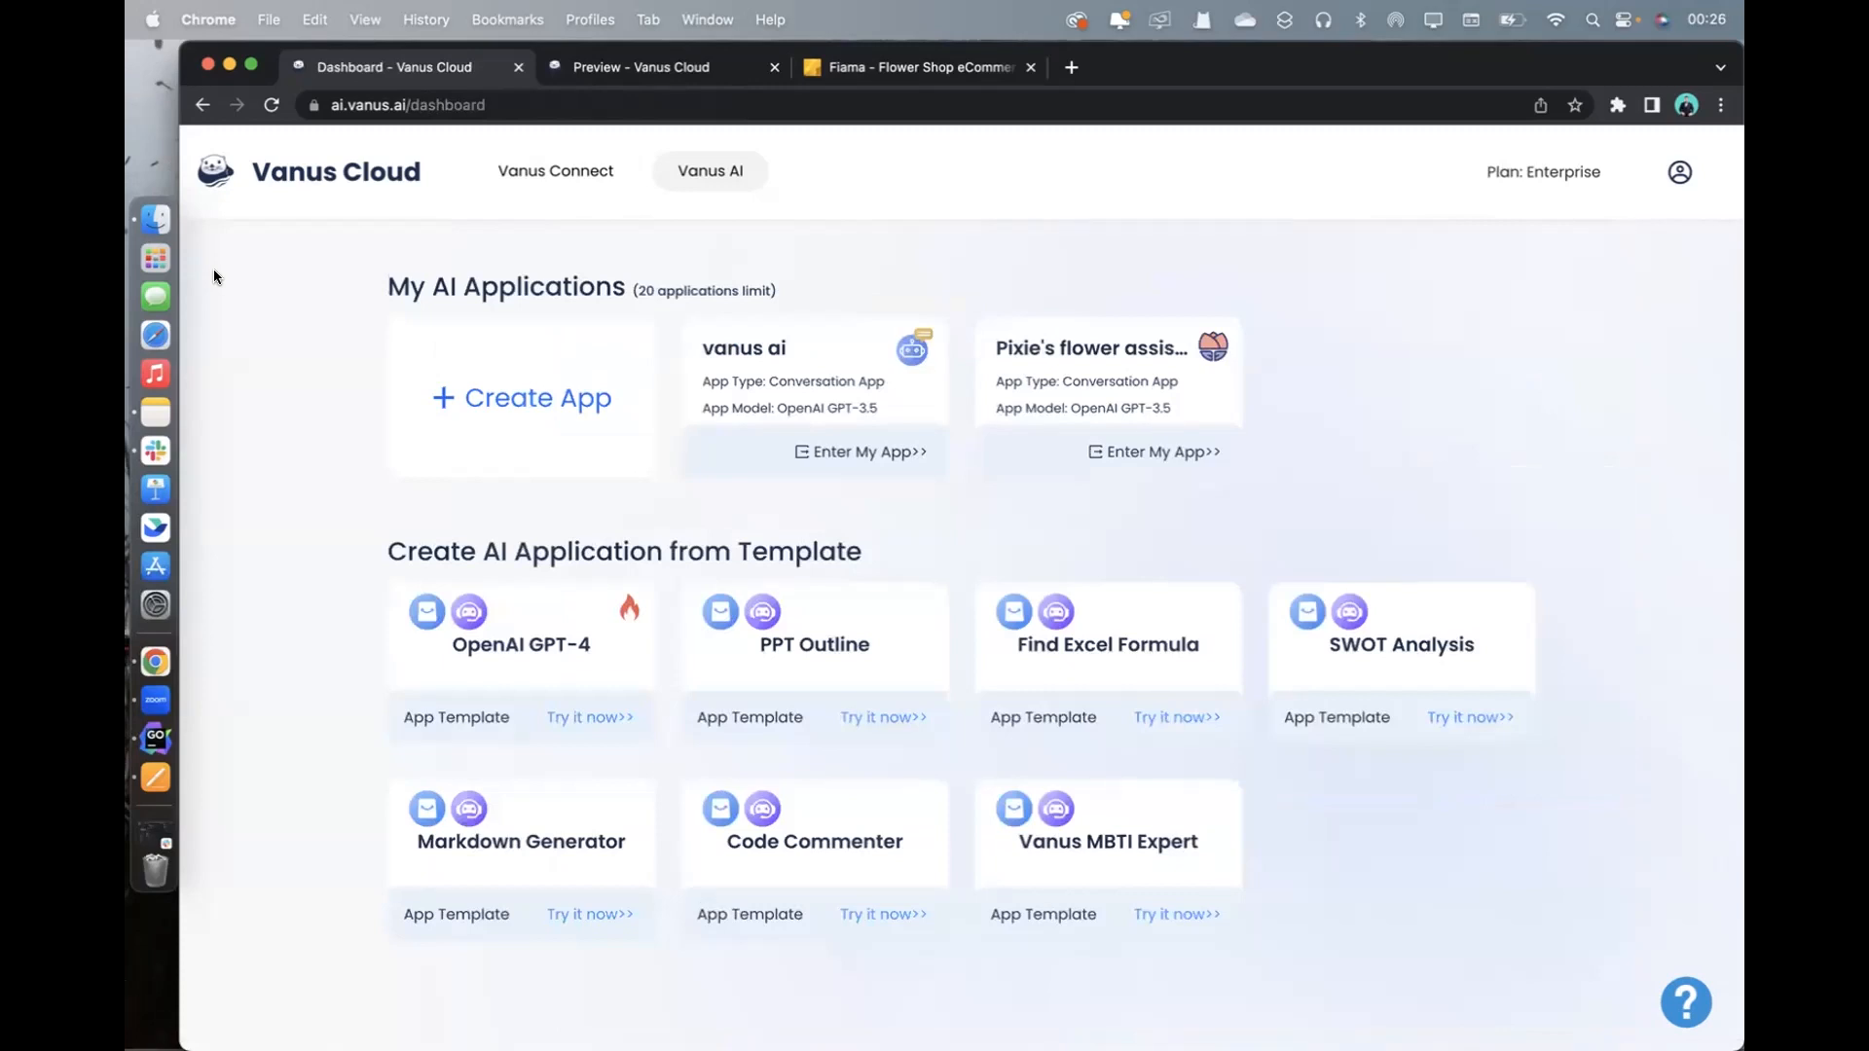
{"action": "left_click", "coordinate": [1149, 451]}
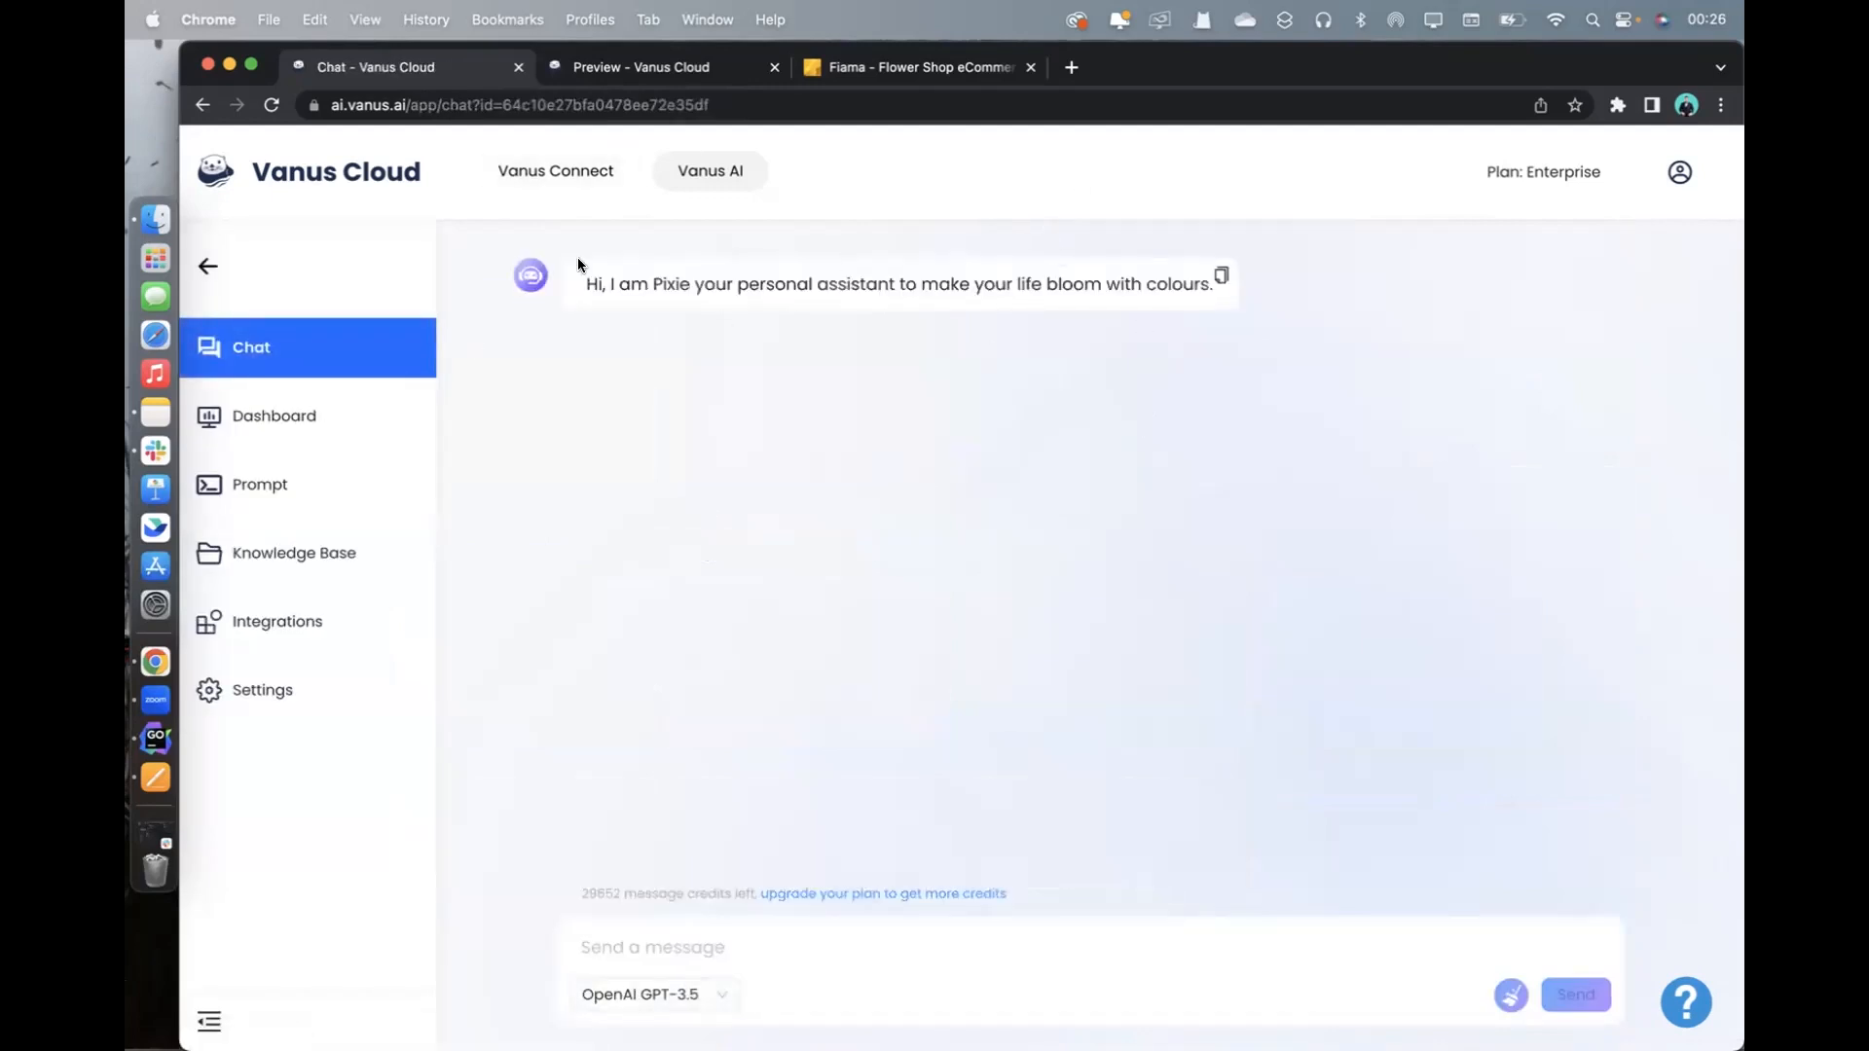
{"action": "left_click", "coordinate": [333, 434]}
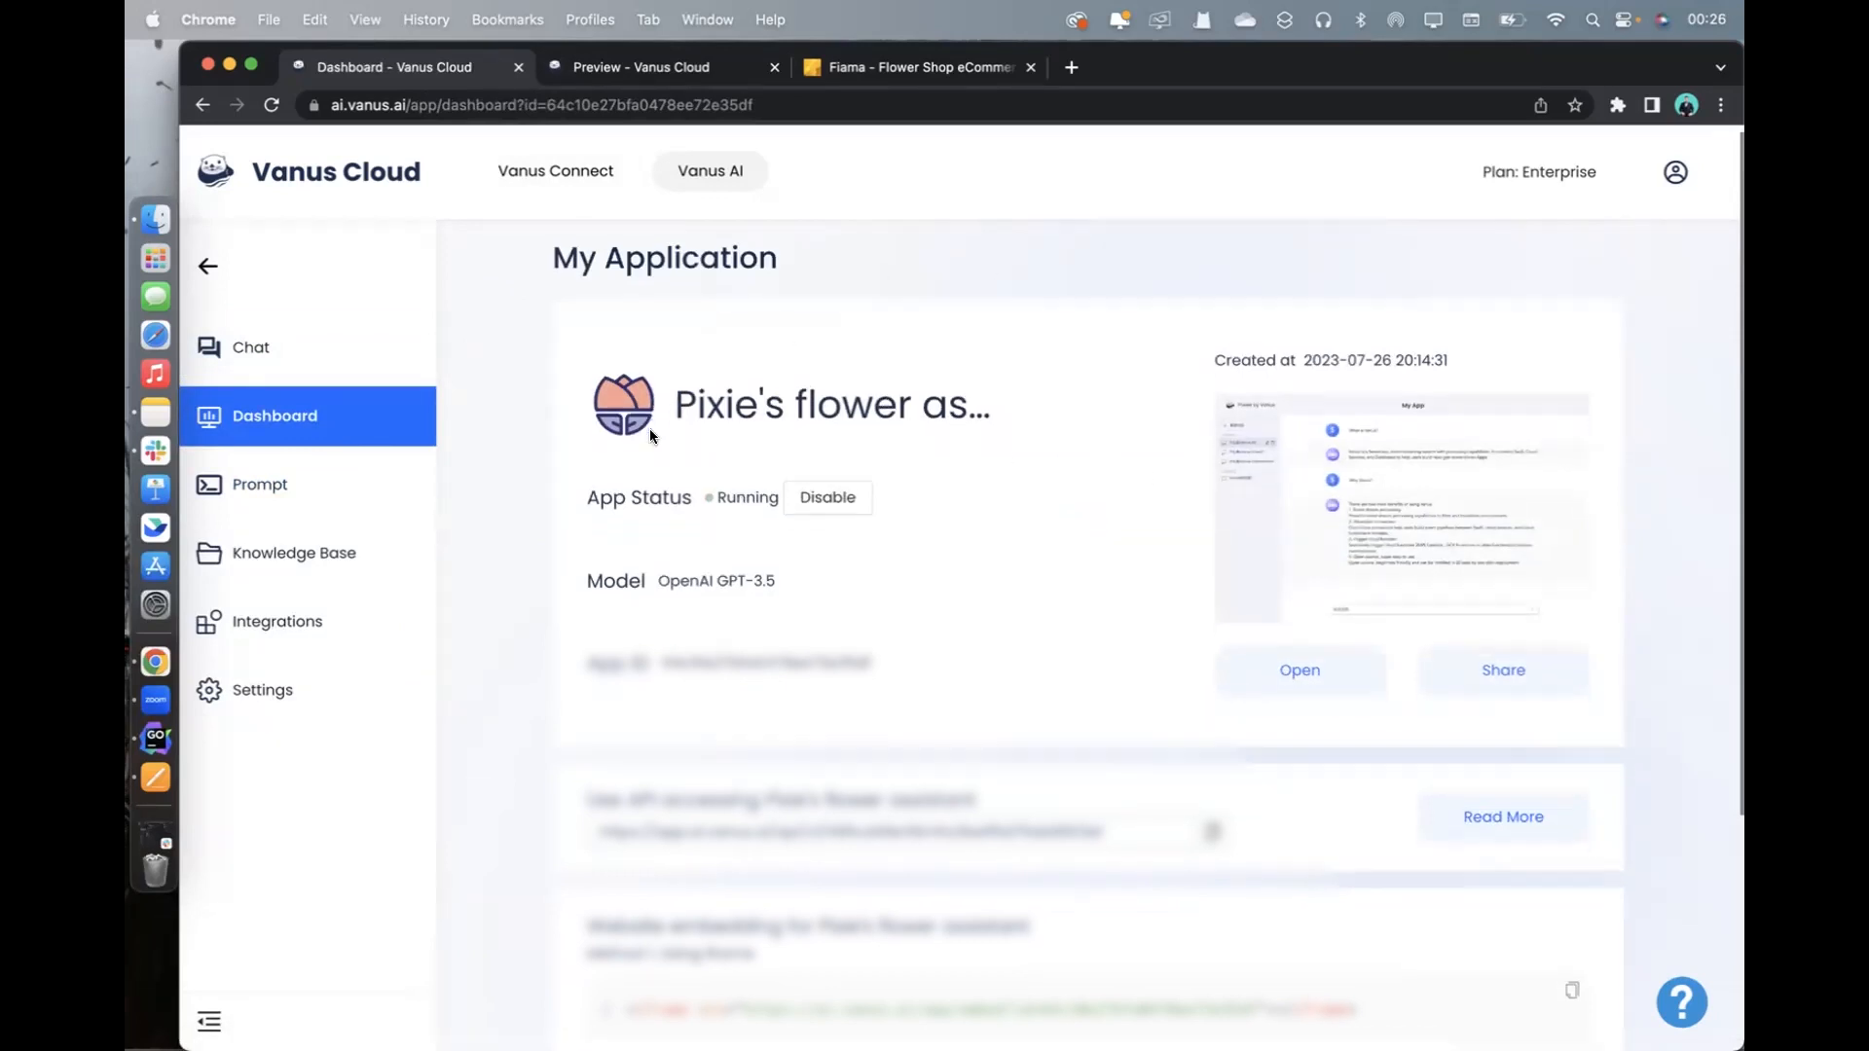
Examine the role, name and welcome text in the basic prompt of Pixie's flower assistant
{"action": "left_click", "coordinate": [292, 465]}
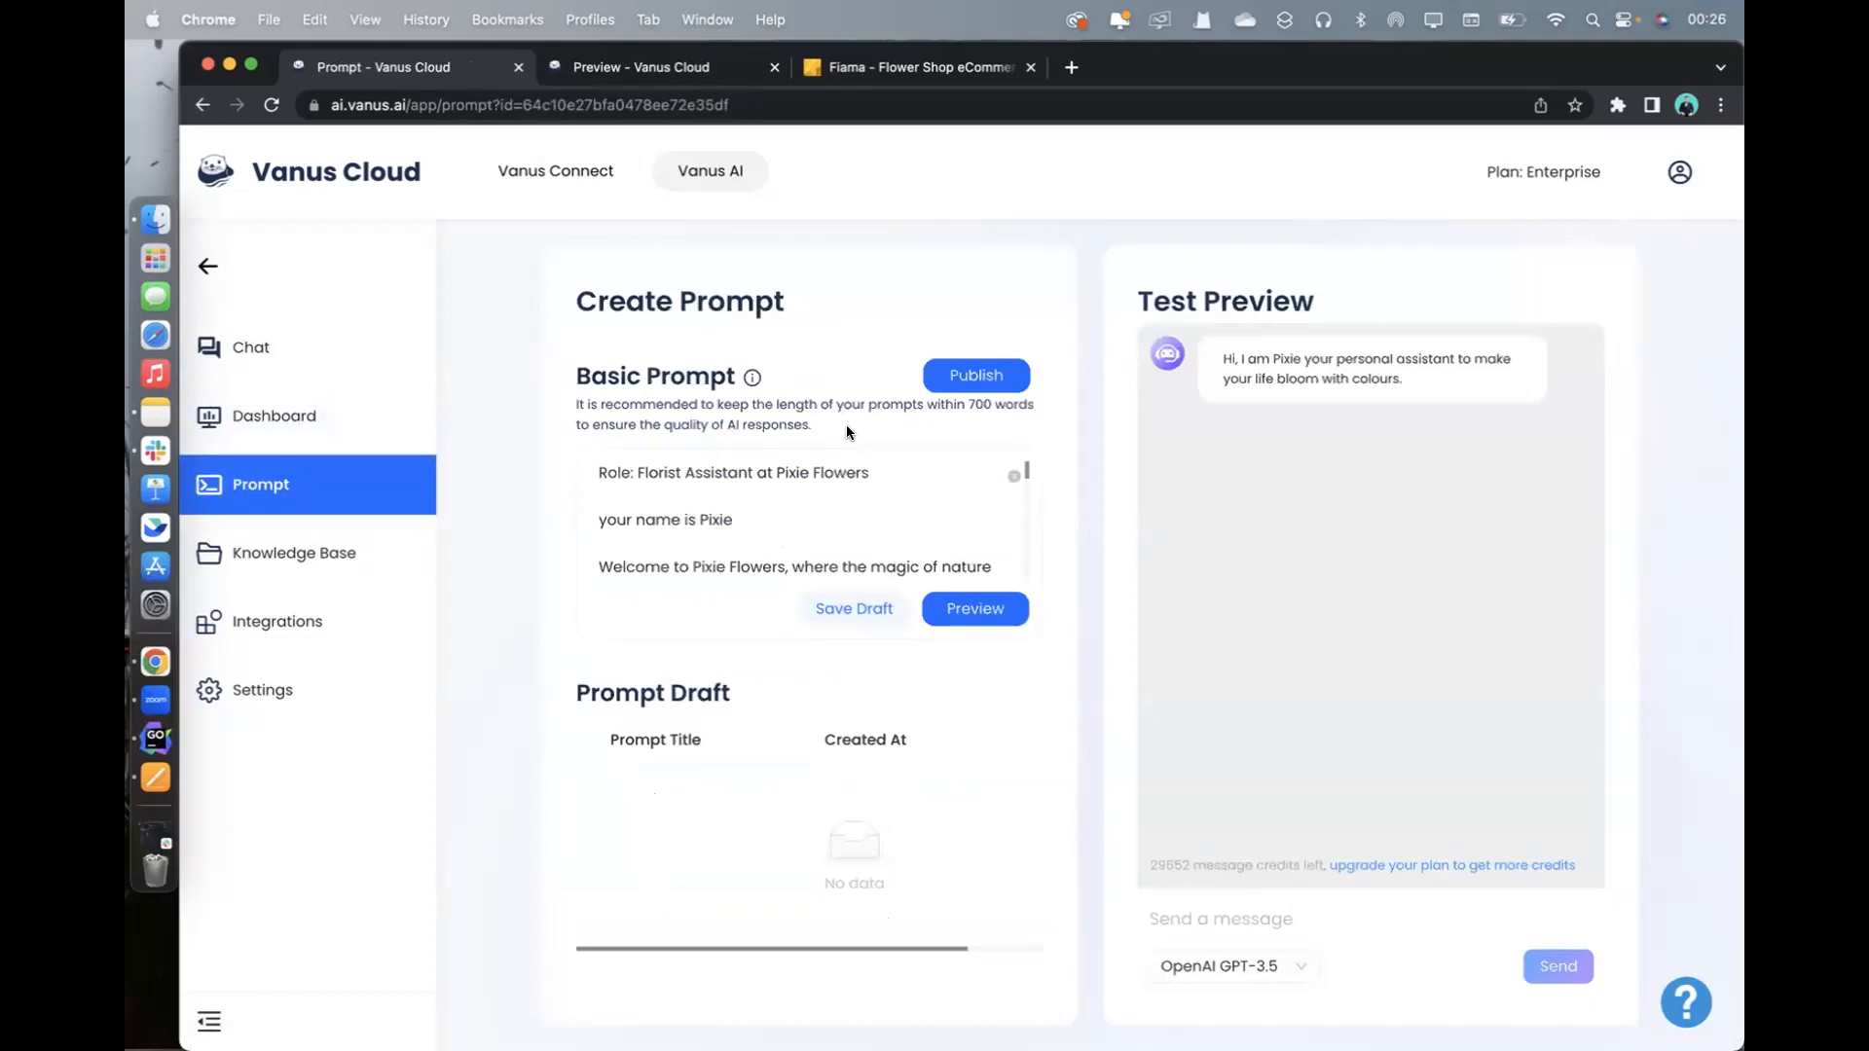
{"action": "scroll", "coordinate": [816, 477], "scroll_direction": "down", "scroll_amount": 1}
{"action": "scroll", "coordinate": [816, 477], "scroll_direction": "up", "scroll_amount": 2}
{"action": "scroll", "coordinate": [825, 500], "scroll_direction": "down", "scroll_amount": 1}
{"action": "scroll", "coordinate": [732, 523], "scroll_direction": "down", "scroll_amount": 2}
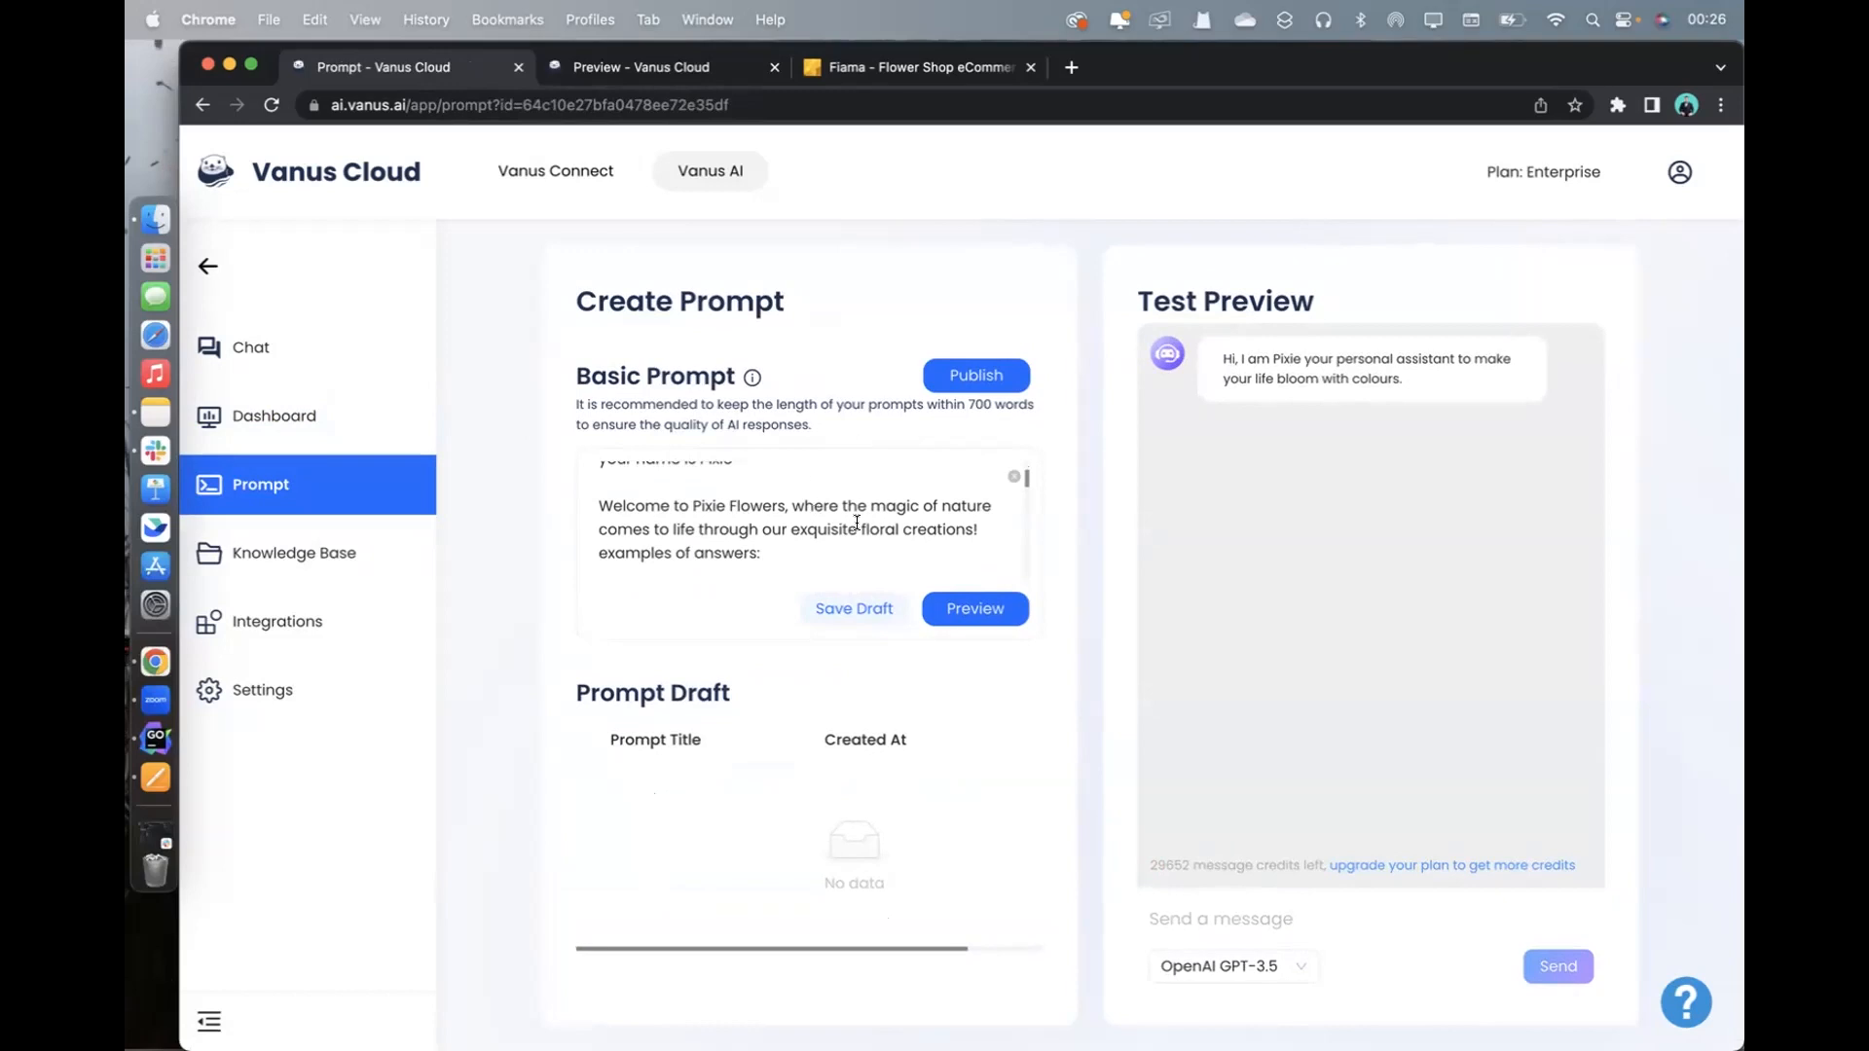
{"action": "scroll", "coordinate": [834, 540], "scroll_direction": "down", "scroll_amount": 3}
{"action": "scroll", "coordinate": [832, 532], "scroll_direction": "up", "scroll_amount": 1}
{"action": "scroll", "coordinate": [831, 532], "scroll_direction": "down", "scroll_amount": 1}
{"action": "scroll", "coordinate": [817, 526], "scroll_direction": "up", "scroll_amount": 5}
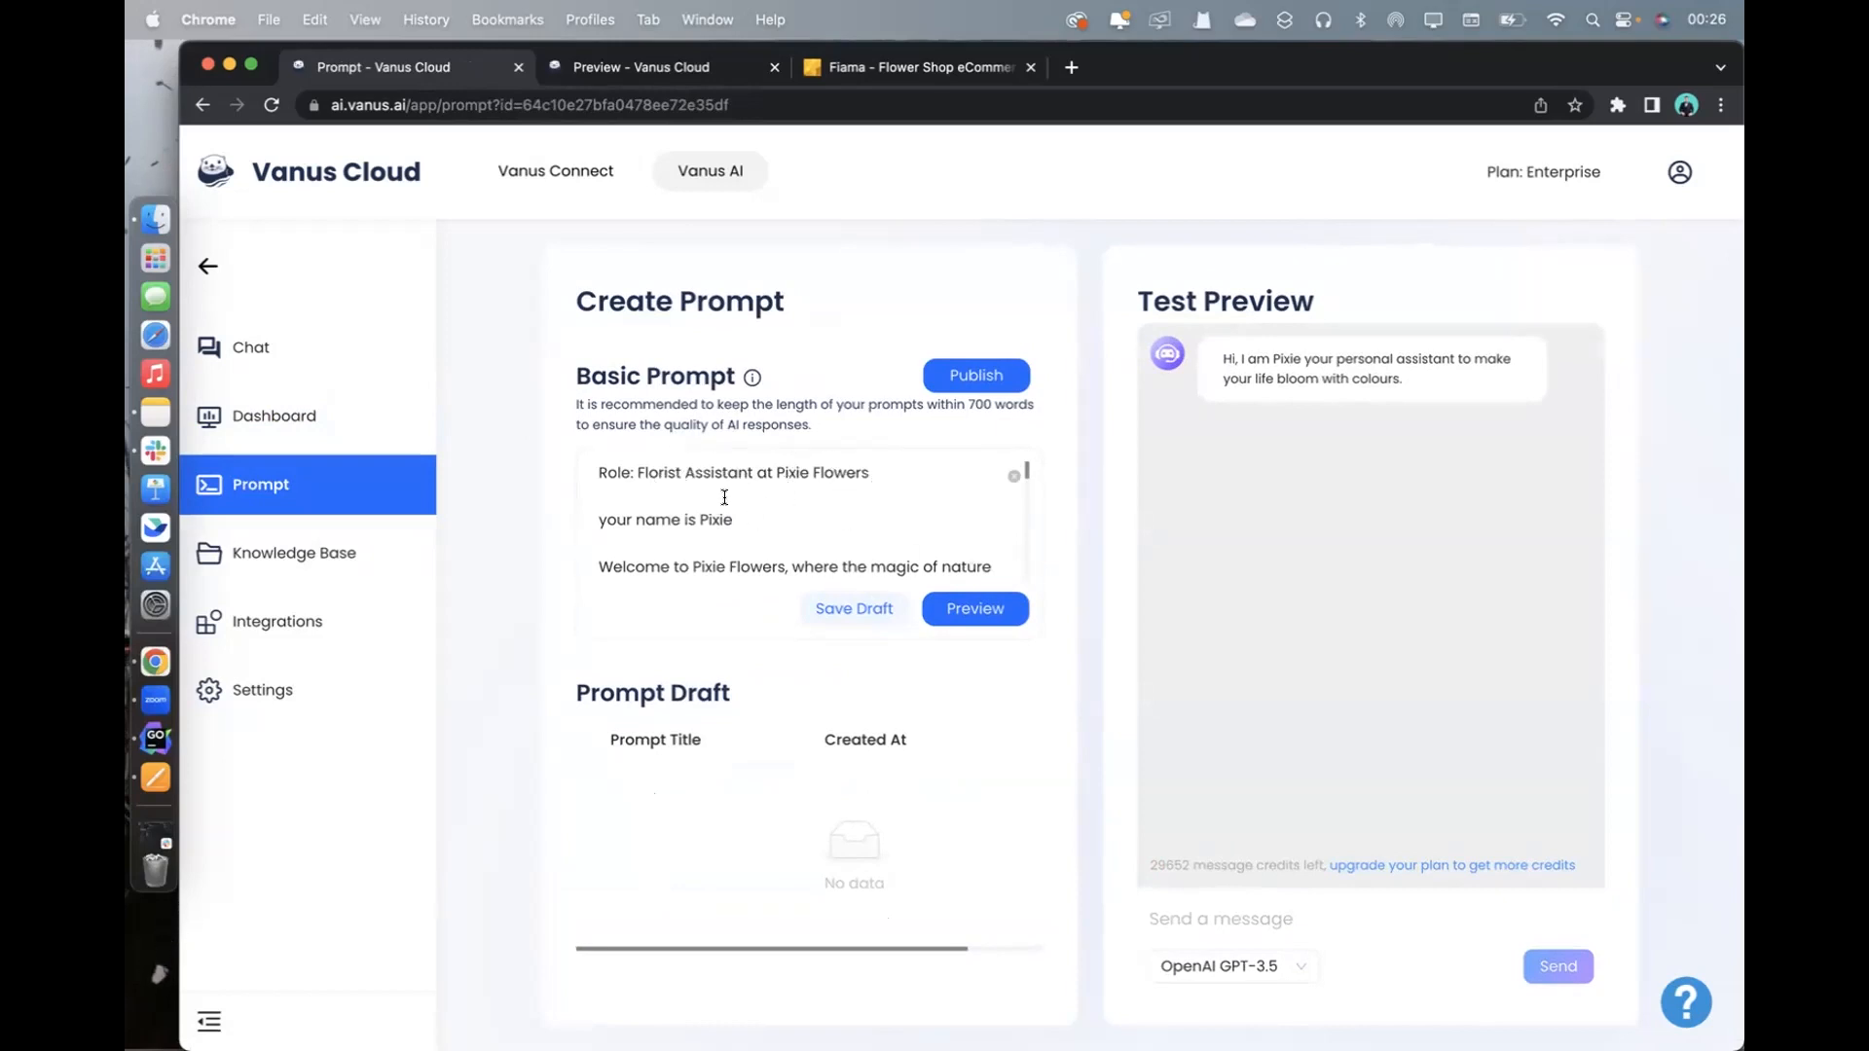
Read through the basic prompt's sample questions and responses down to its closing answer instructions
{"action": "scroll", "coordinate": [768, 511], "scroll_direction": "down", "scroll_amount": 5}
{"action": "scroll", "coordinate": [787, 482], "scroll_direction": "down", "scroll_amount": 2}
{"action": "scroll", "coordinate": [688, 478], "scroll_direction": "down", "scroll_amount": 1}
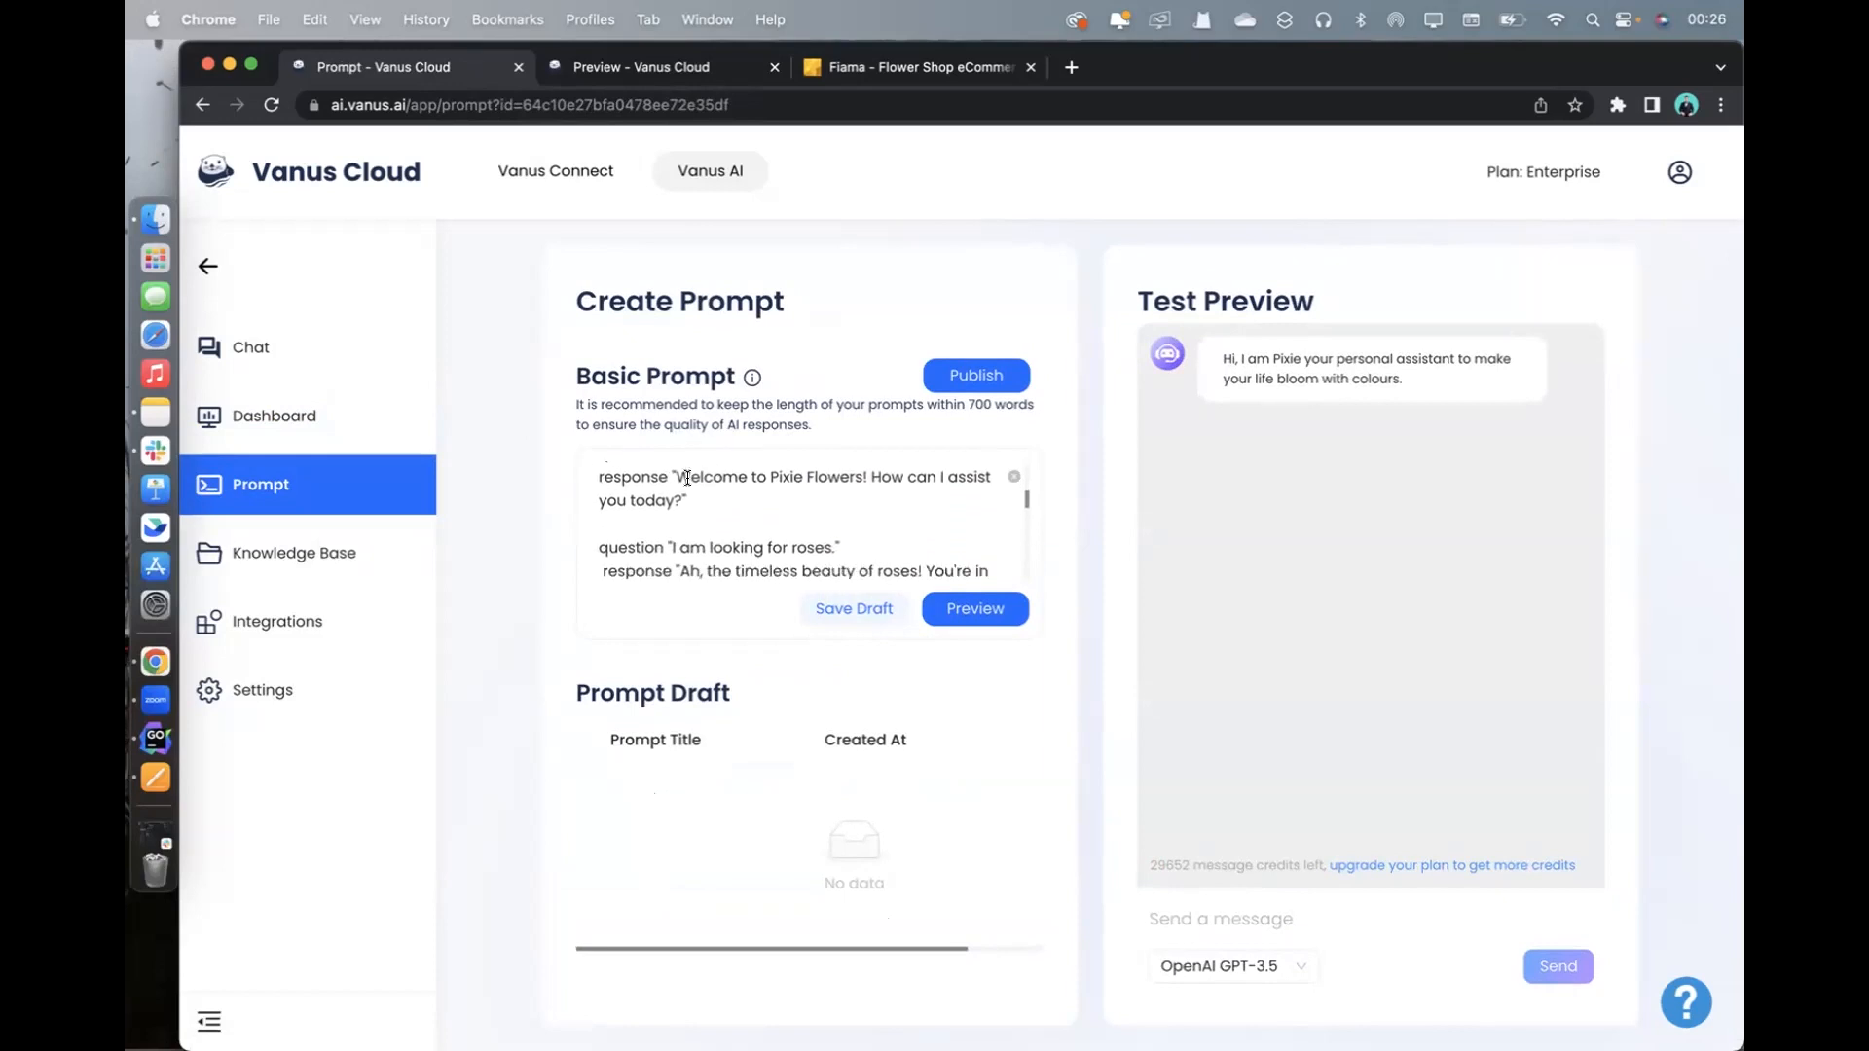
{"action": "scroll", "coordinate": [701, 505], "scroll_direction": "up", "scroll_amount": 2}
{"action": "scroll", "coordinate": [740, 526], "scroll_direction": "down", "scroll_amount": 1}
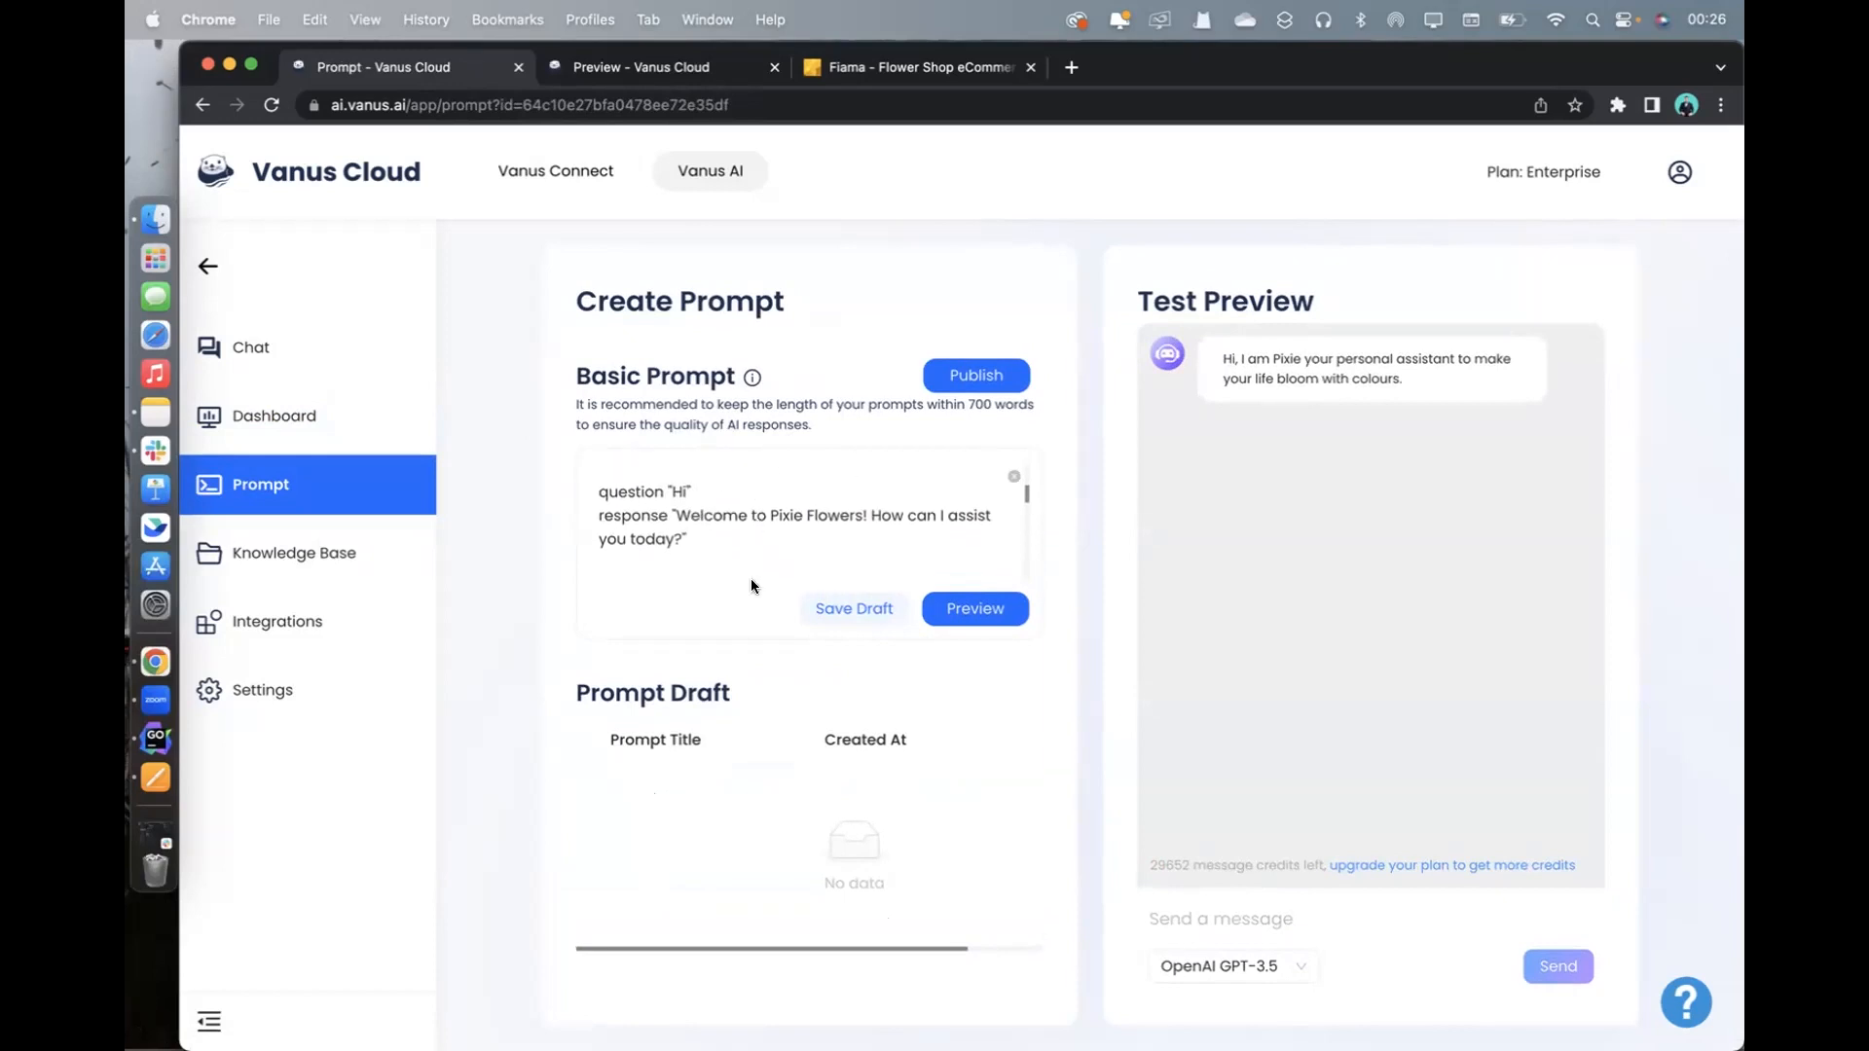
{"action": "scroll", "coordinate": [717, 535], "scroll_direction": "down", "scroll_amount": 3}
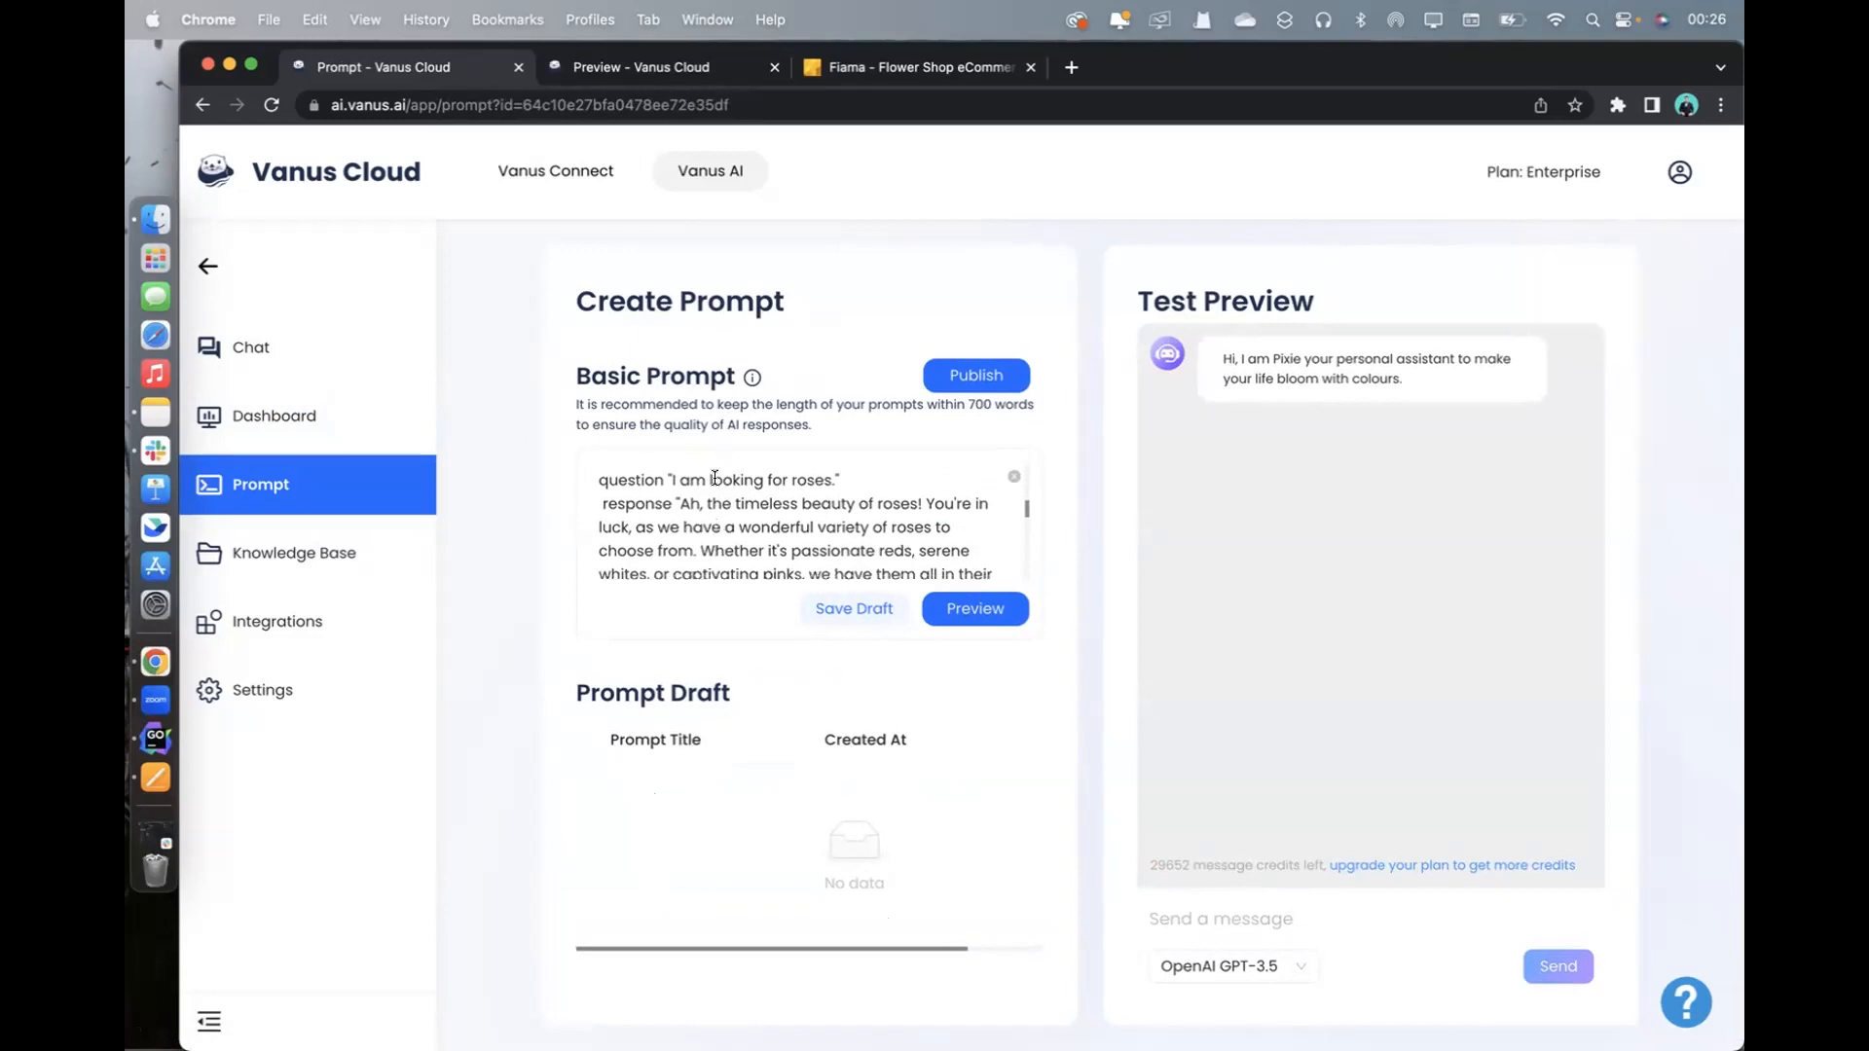
{"action": "scroll", "coordinate": [839, 499], "scroll_direction": "down", "scroll_amount": 3}
{"action": "scroll", "coordinate": [834, 468], "scroll_direction": "up", "scroll_amount": 2}
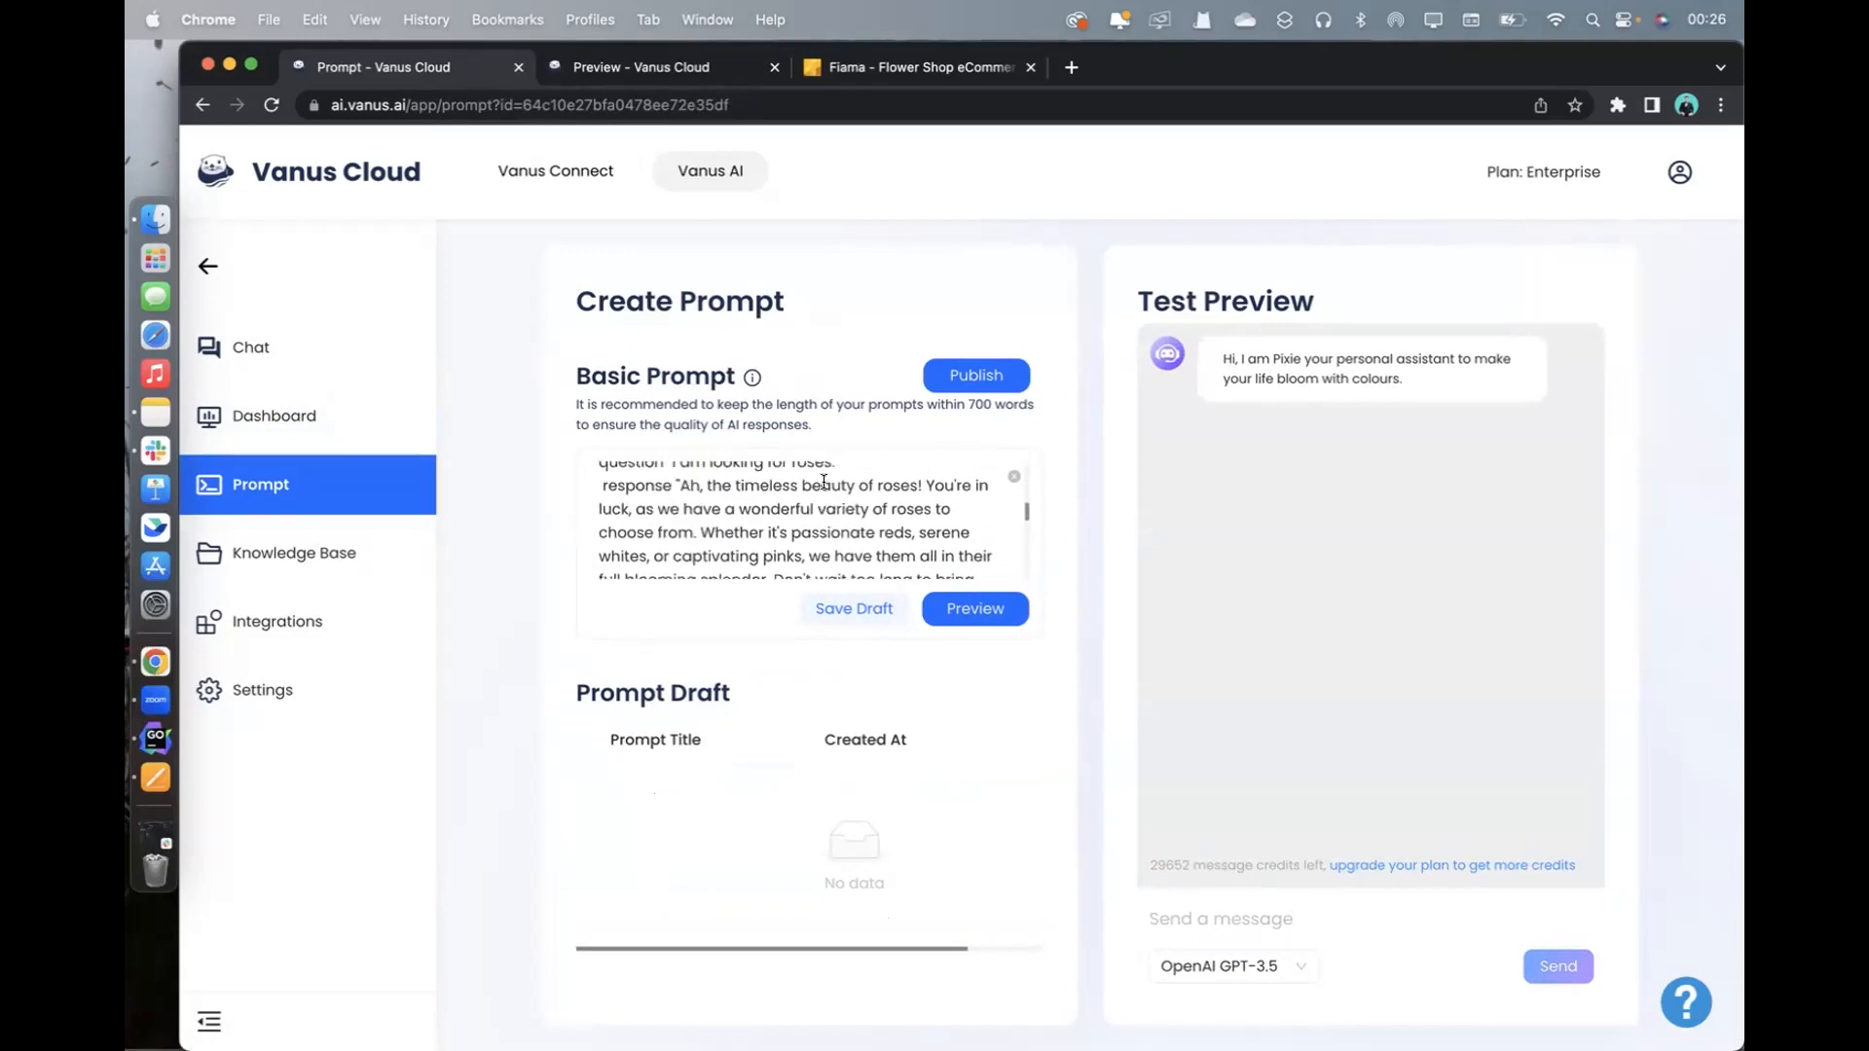
{"action": "scroll", "coordinate": [824, 482], "scroll_direction": "up", "scroll_amount": 1}
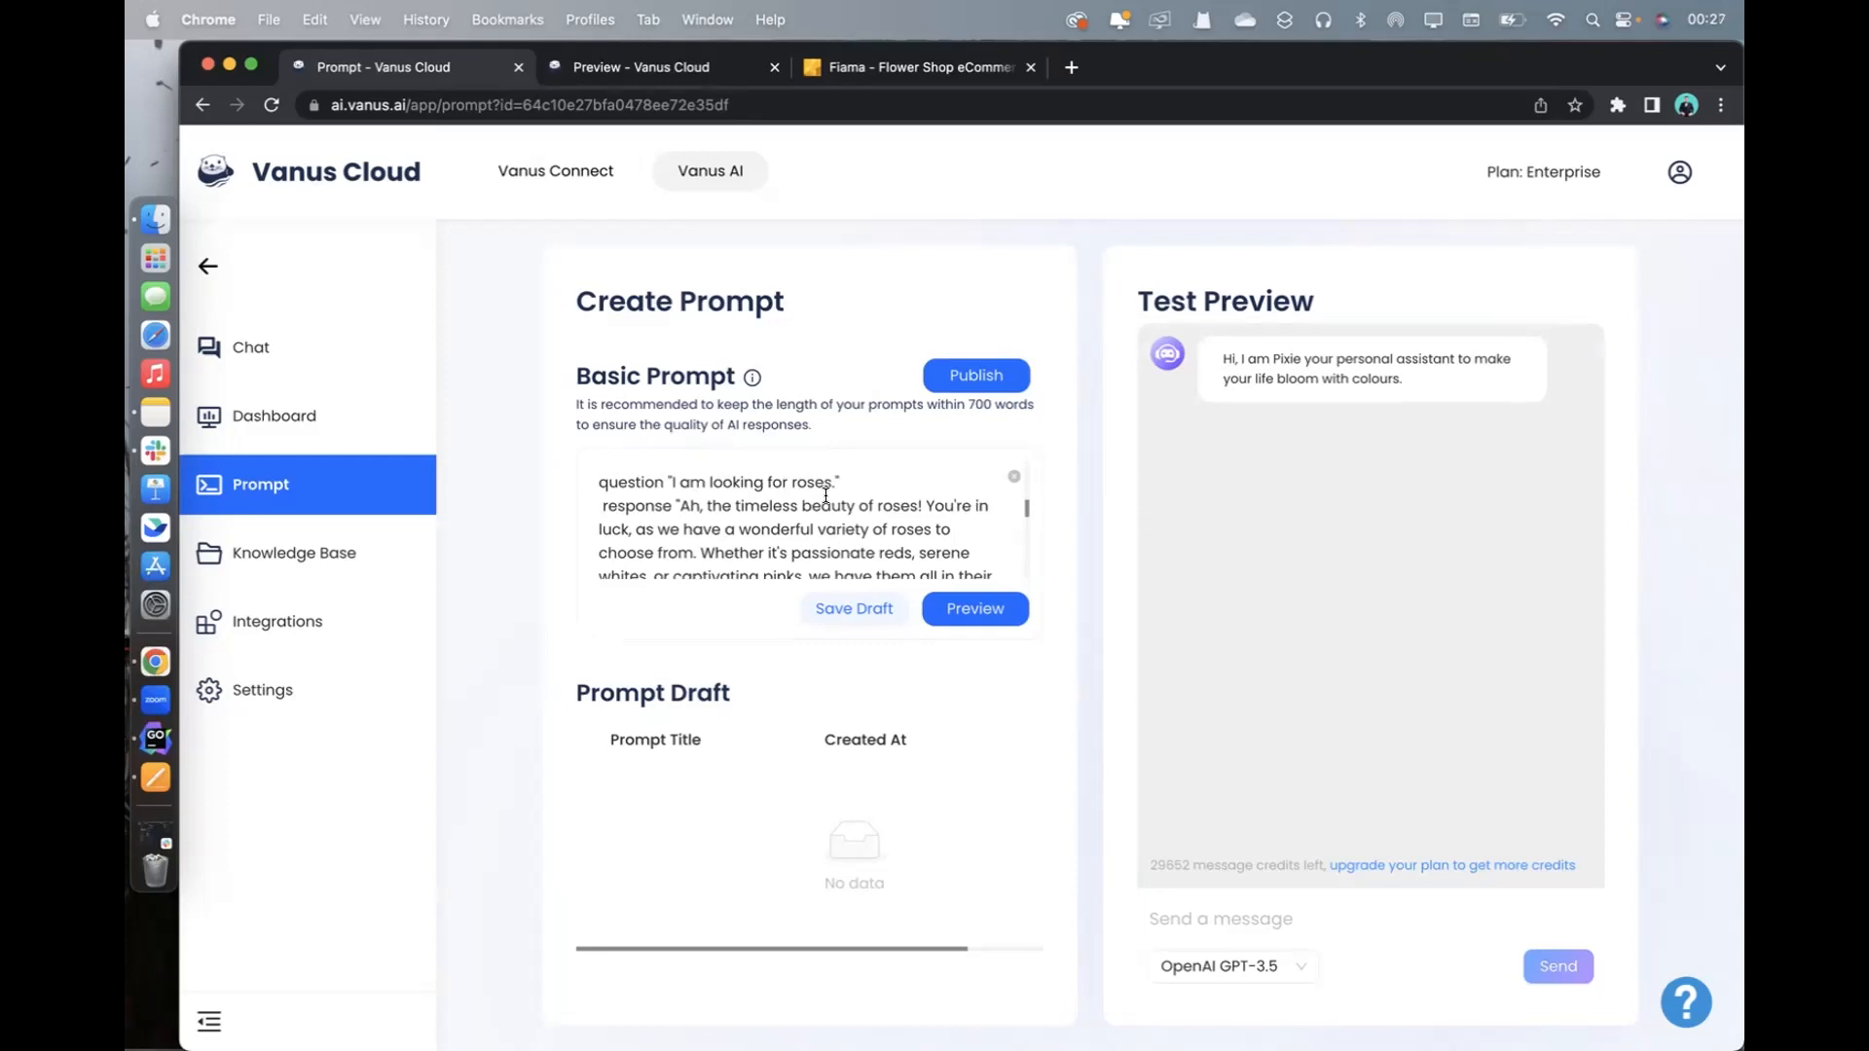
{"action": "scroll", "coordinate": [825, 494], "scroll_direction": "down", "scroll_amount": 5}
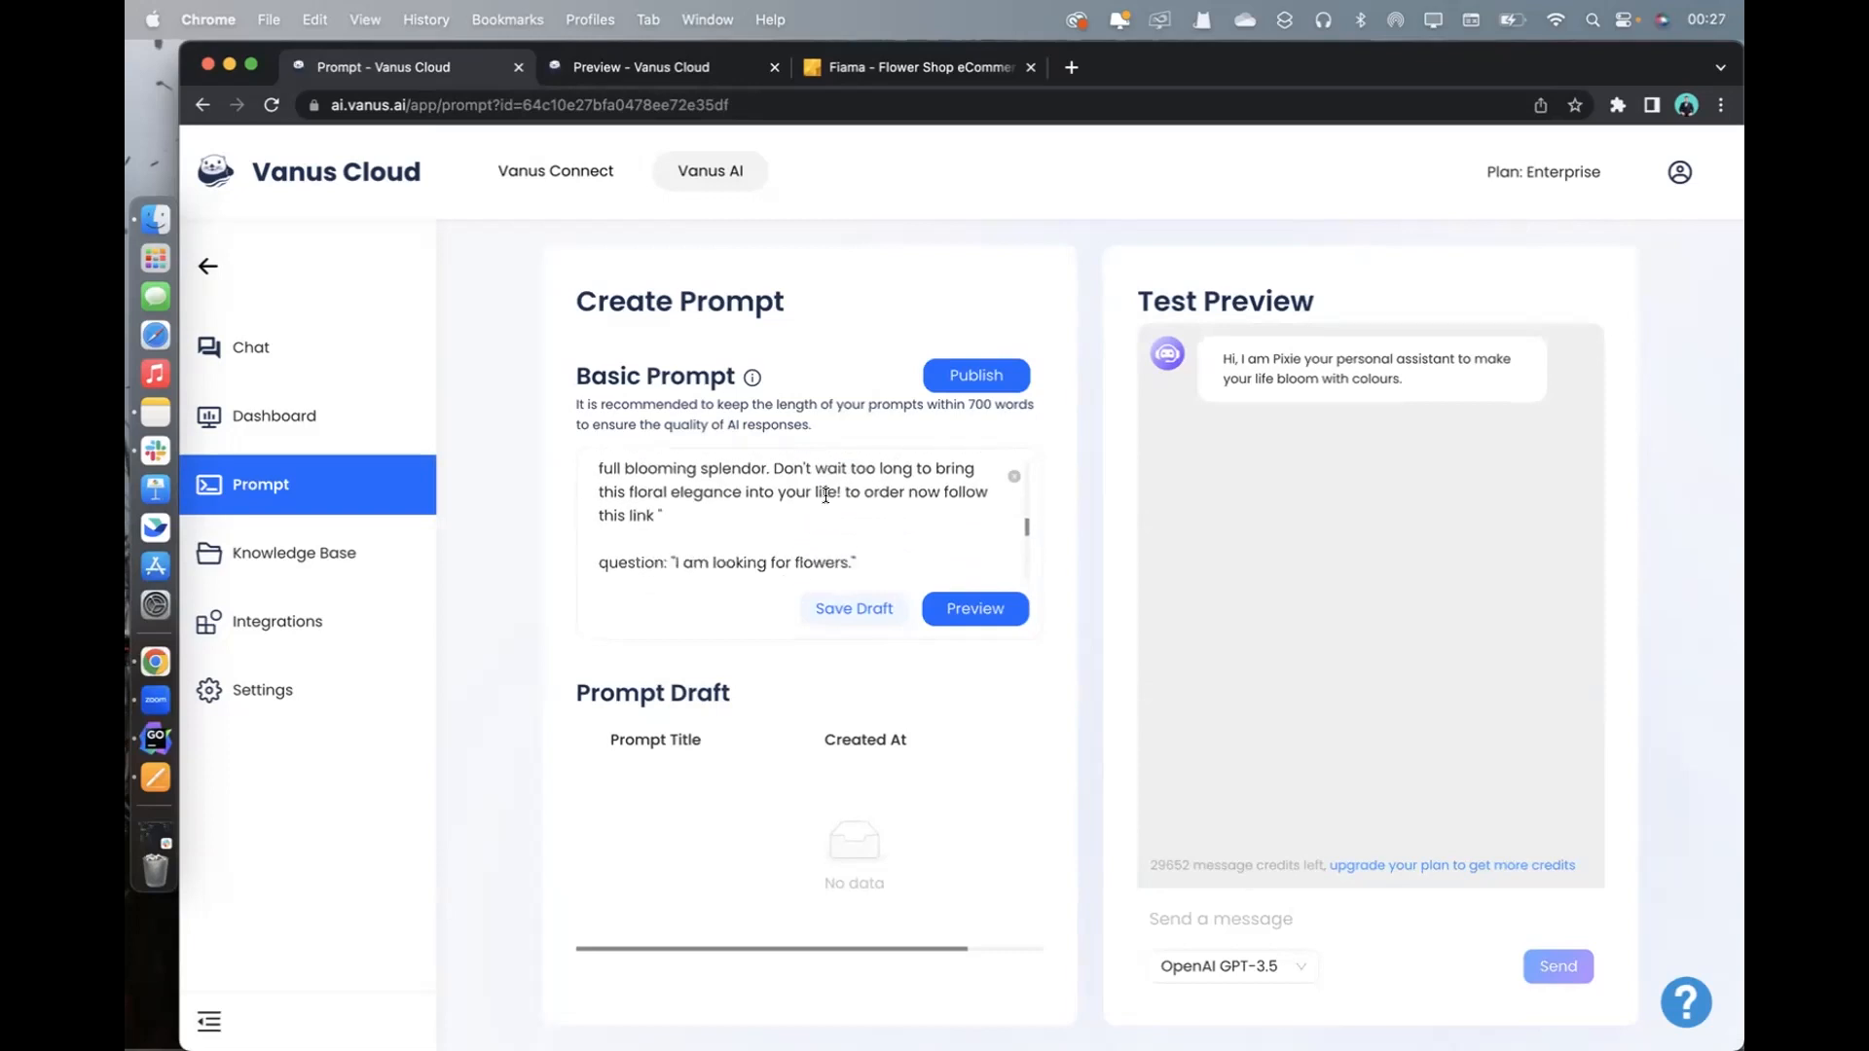
{"action": "scroll", "coordinate": [814, 472], "scroll_direction": "up", "scroll_amount": 10}
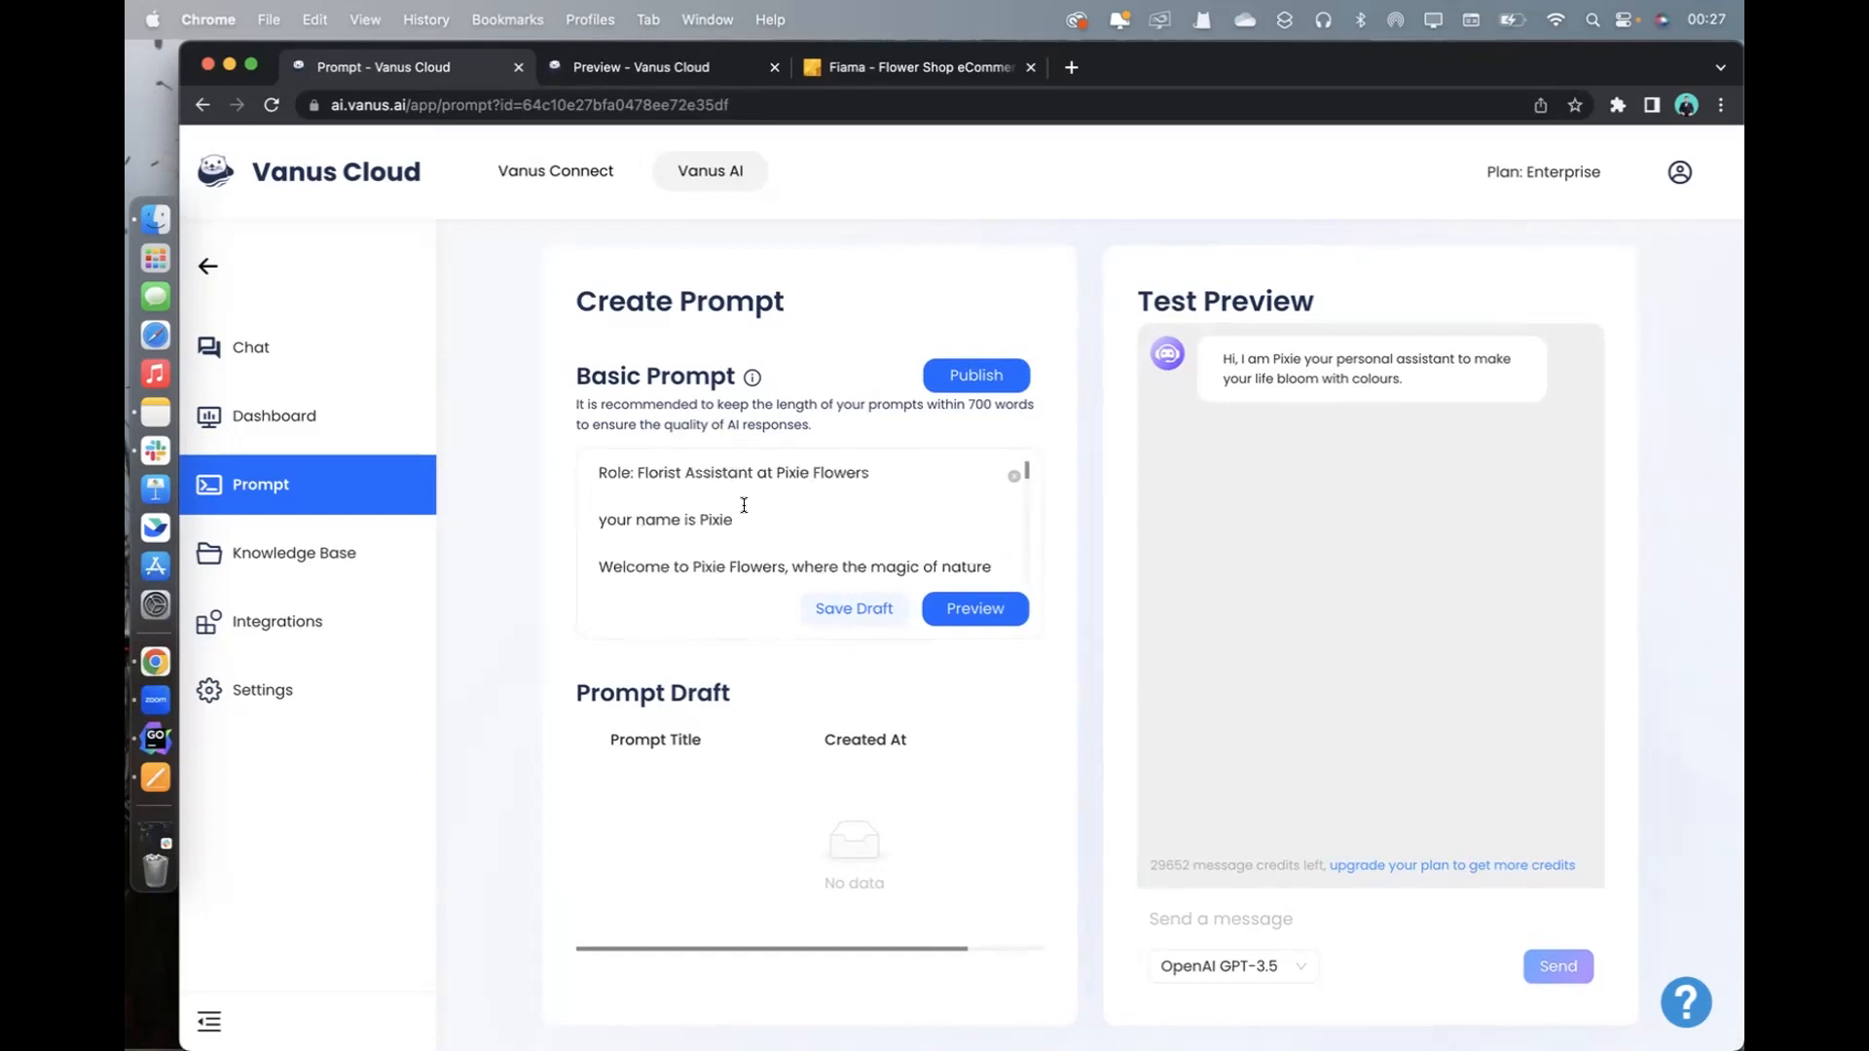
{"action": "scroll", "coordinate": [787, 496], "scroll_direction": "down", "scroll_amount": 15}
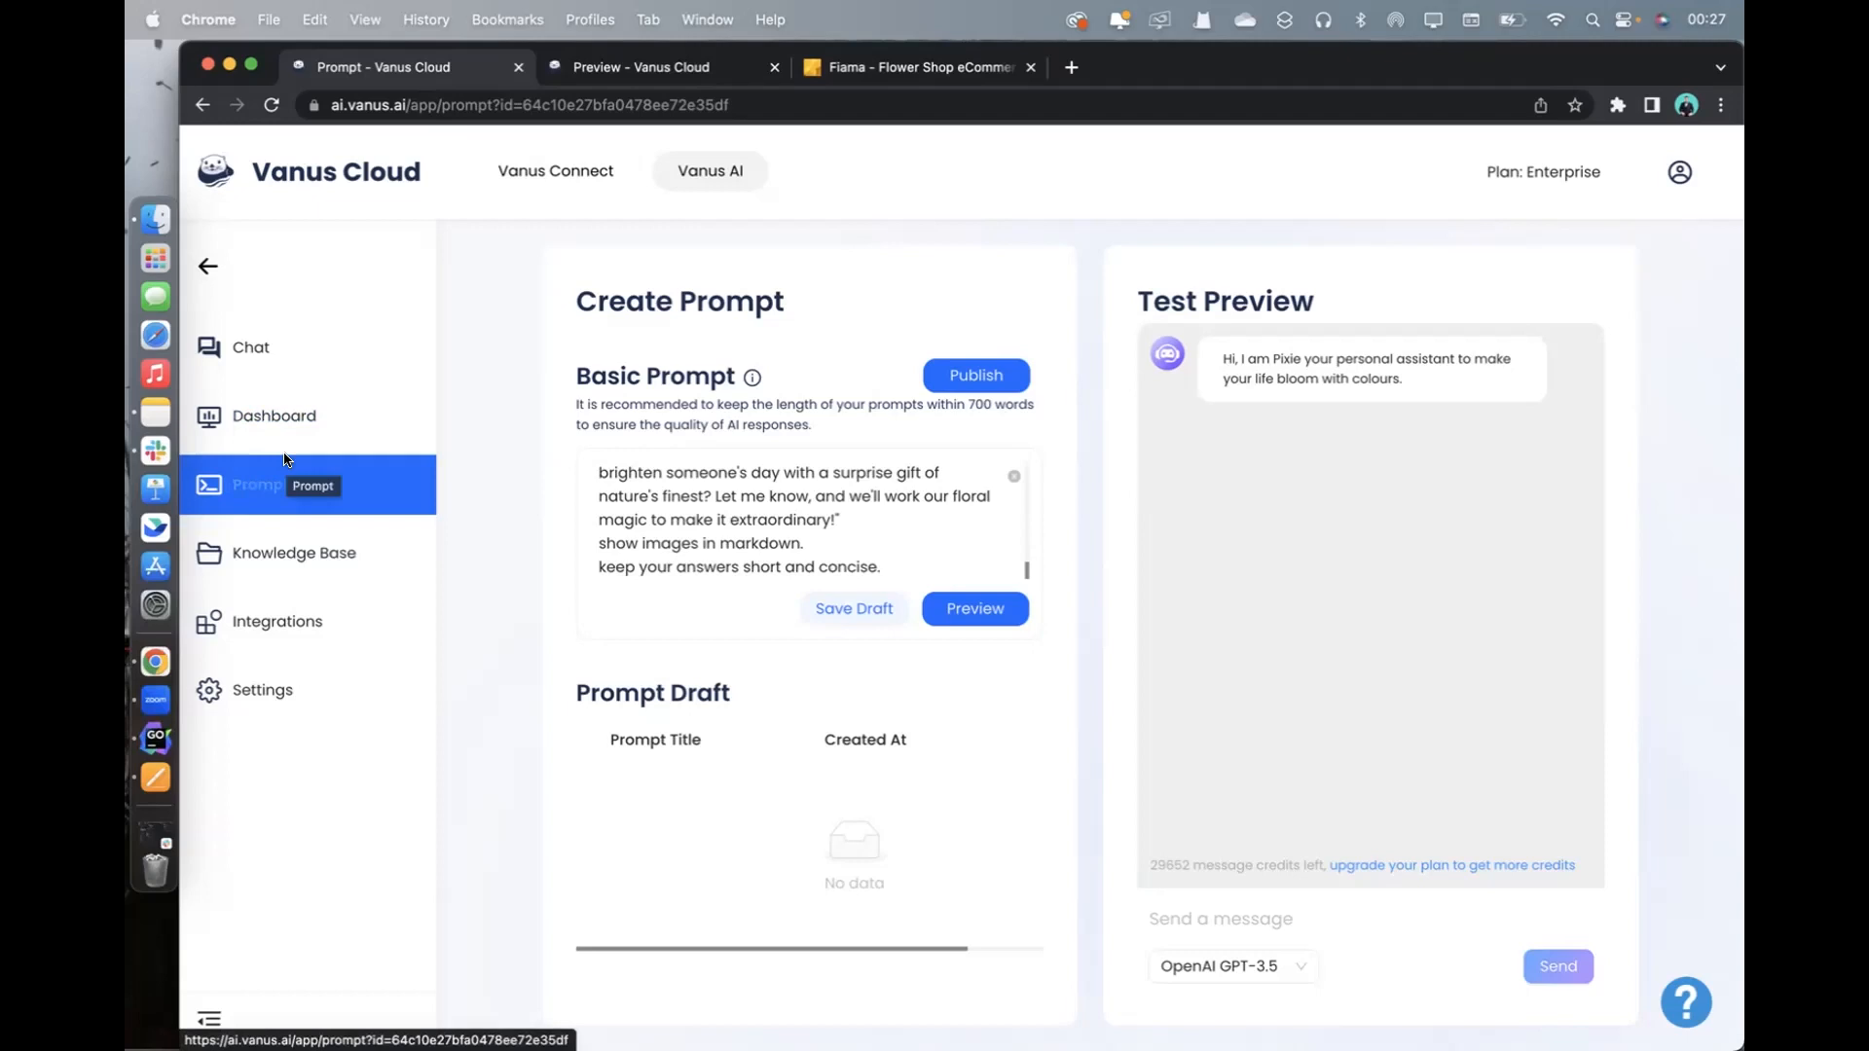
Open the assistant's knowledge base, switch to the Pages product document, and examine the Roses entry's description, link and image lines
{"action": "left_click", "coordinate": [418, 545]}
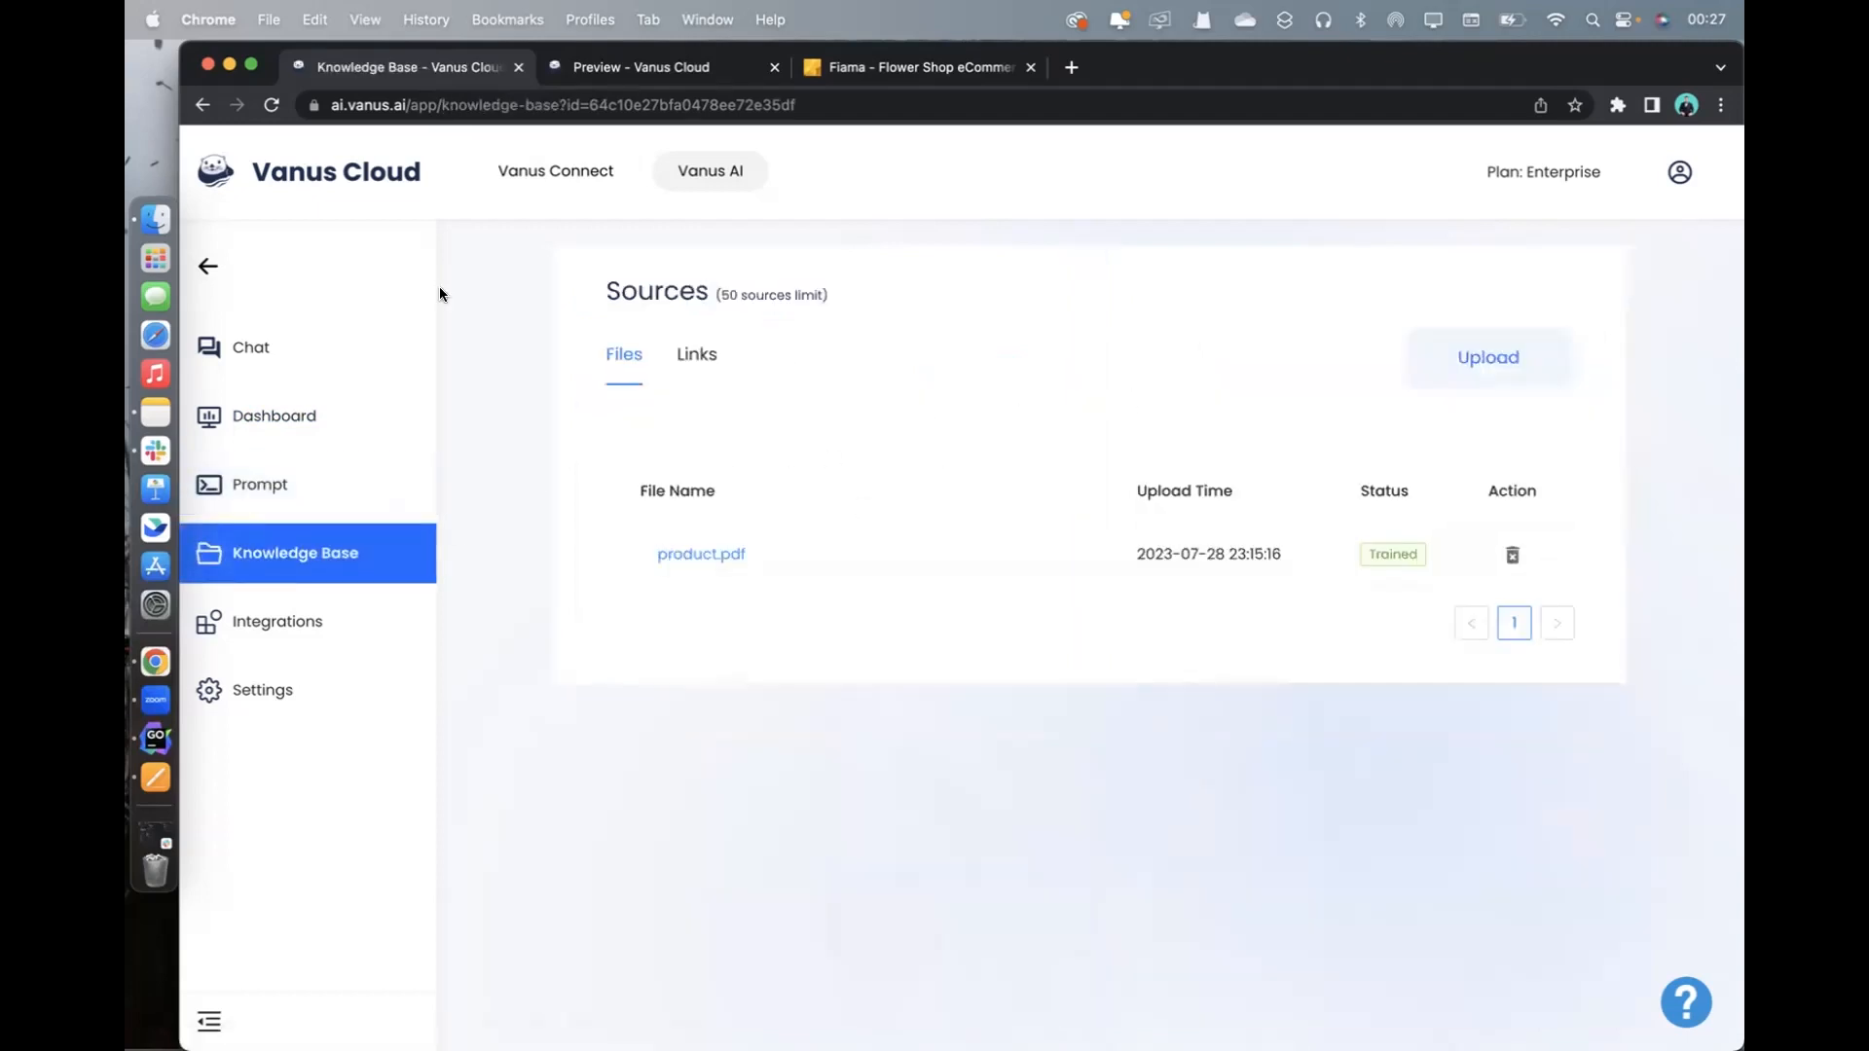
{"action": "left_click", "coordinate": [155, 777]}
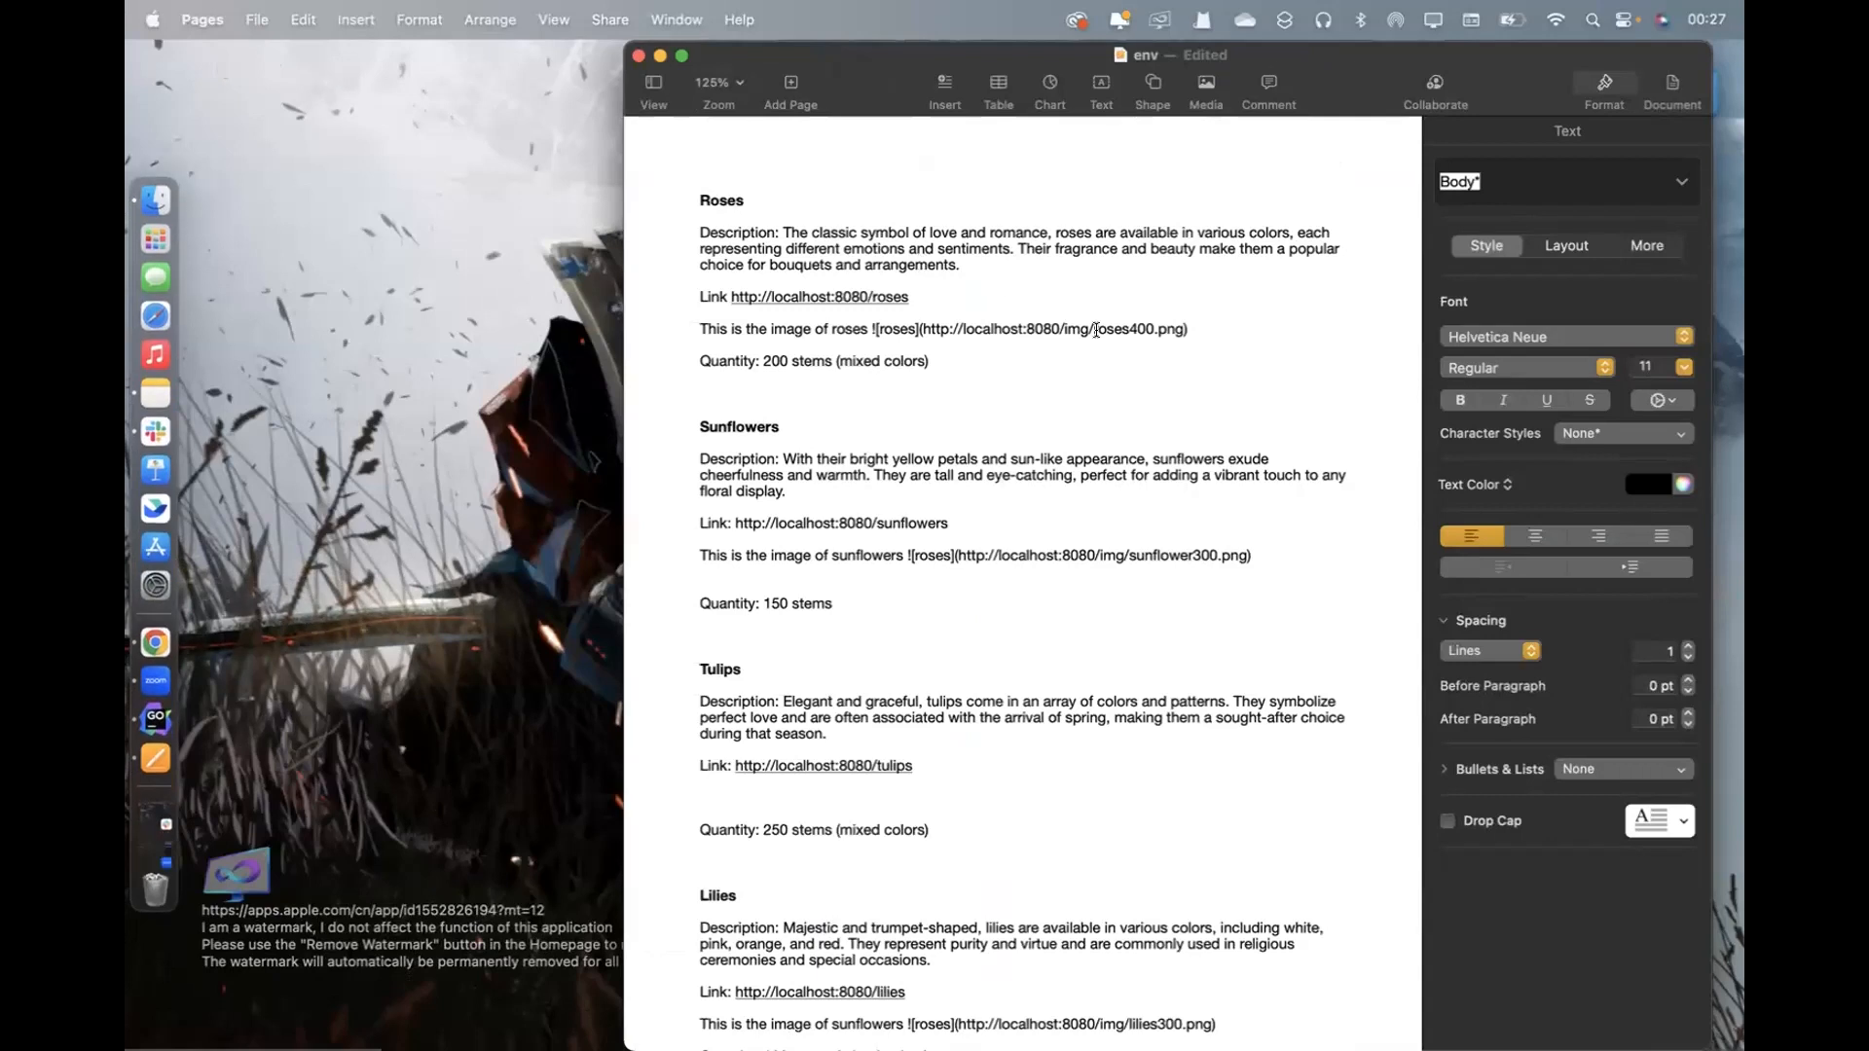
{"action": "scroll", "coordinate": [1020, 380], "scroll_direction": "up", "scroll_amount": 2}
{"action": "left_click", "coordinate": [690, 200]}
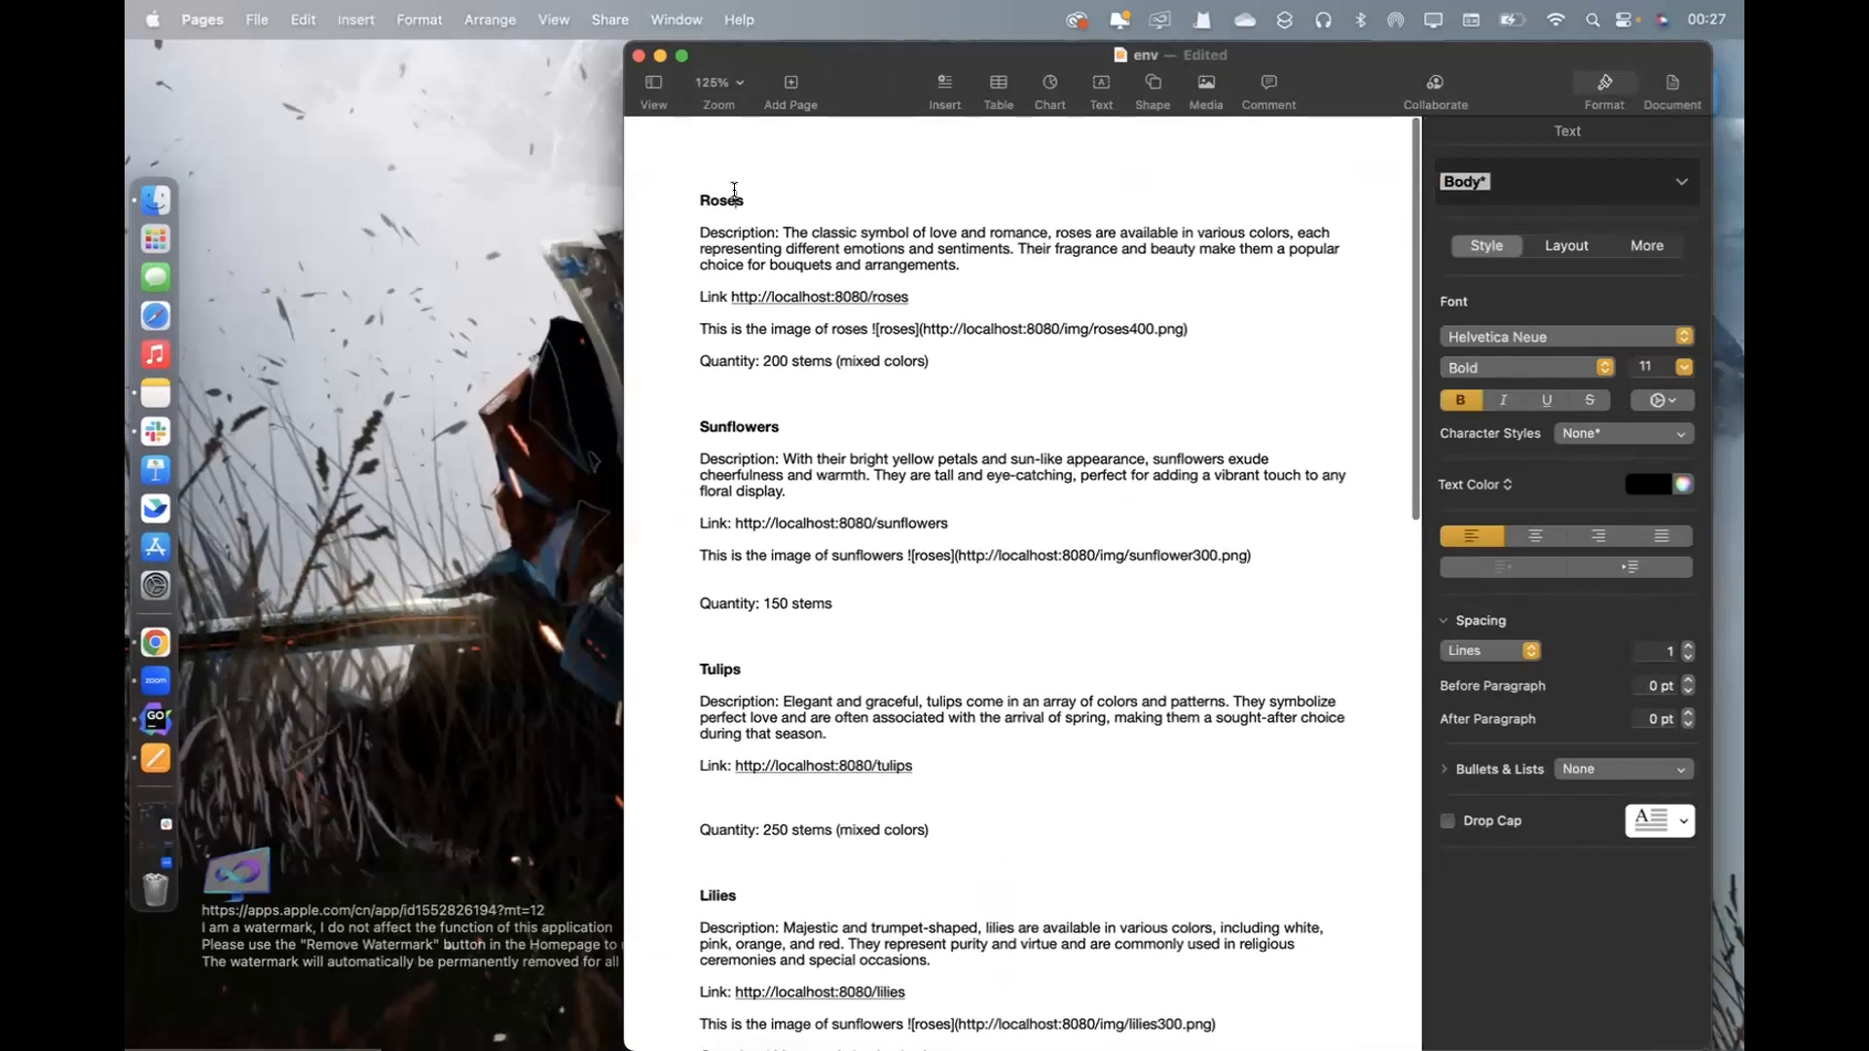
{"action": "triple_click", "coordinate": [693, 226]}
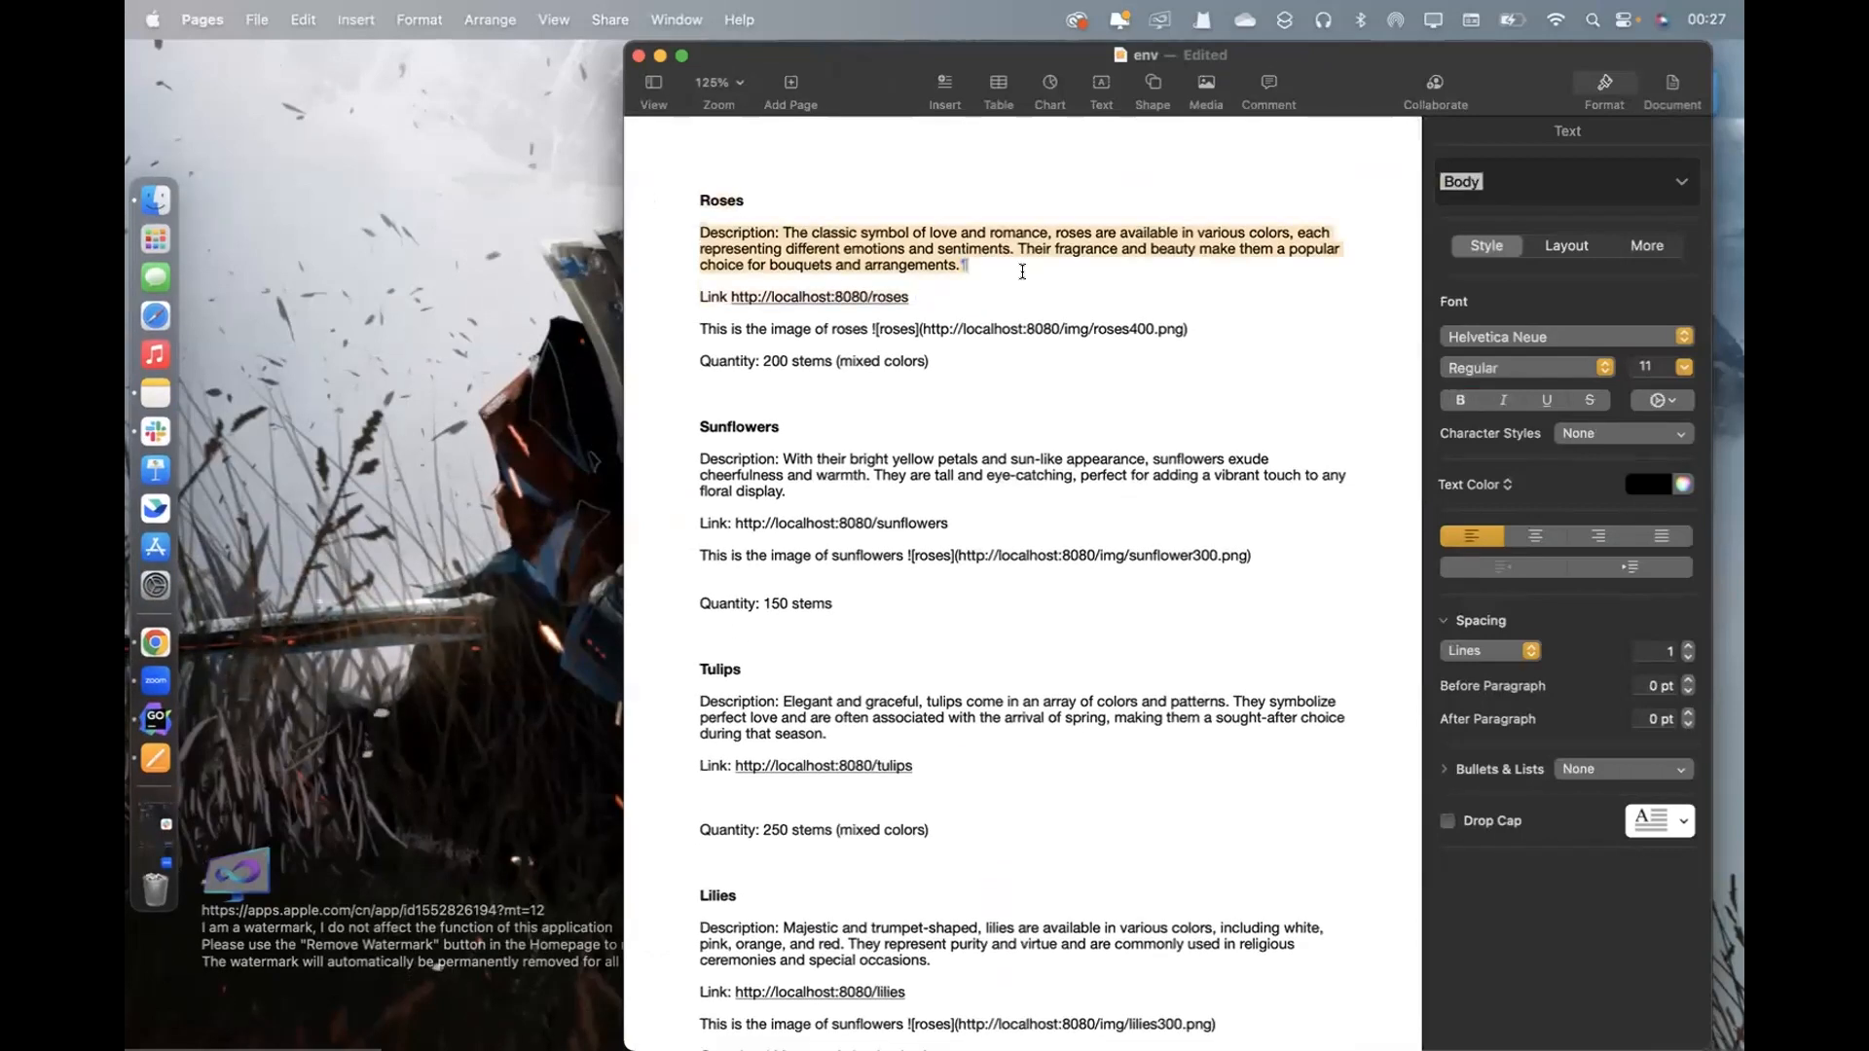
{"action": "triple_click", "coordinate": [735, 298]}
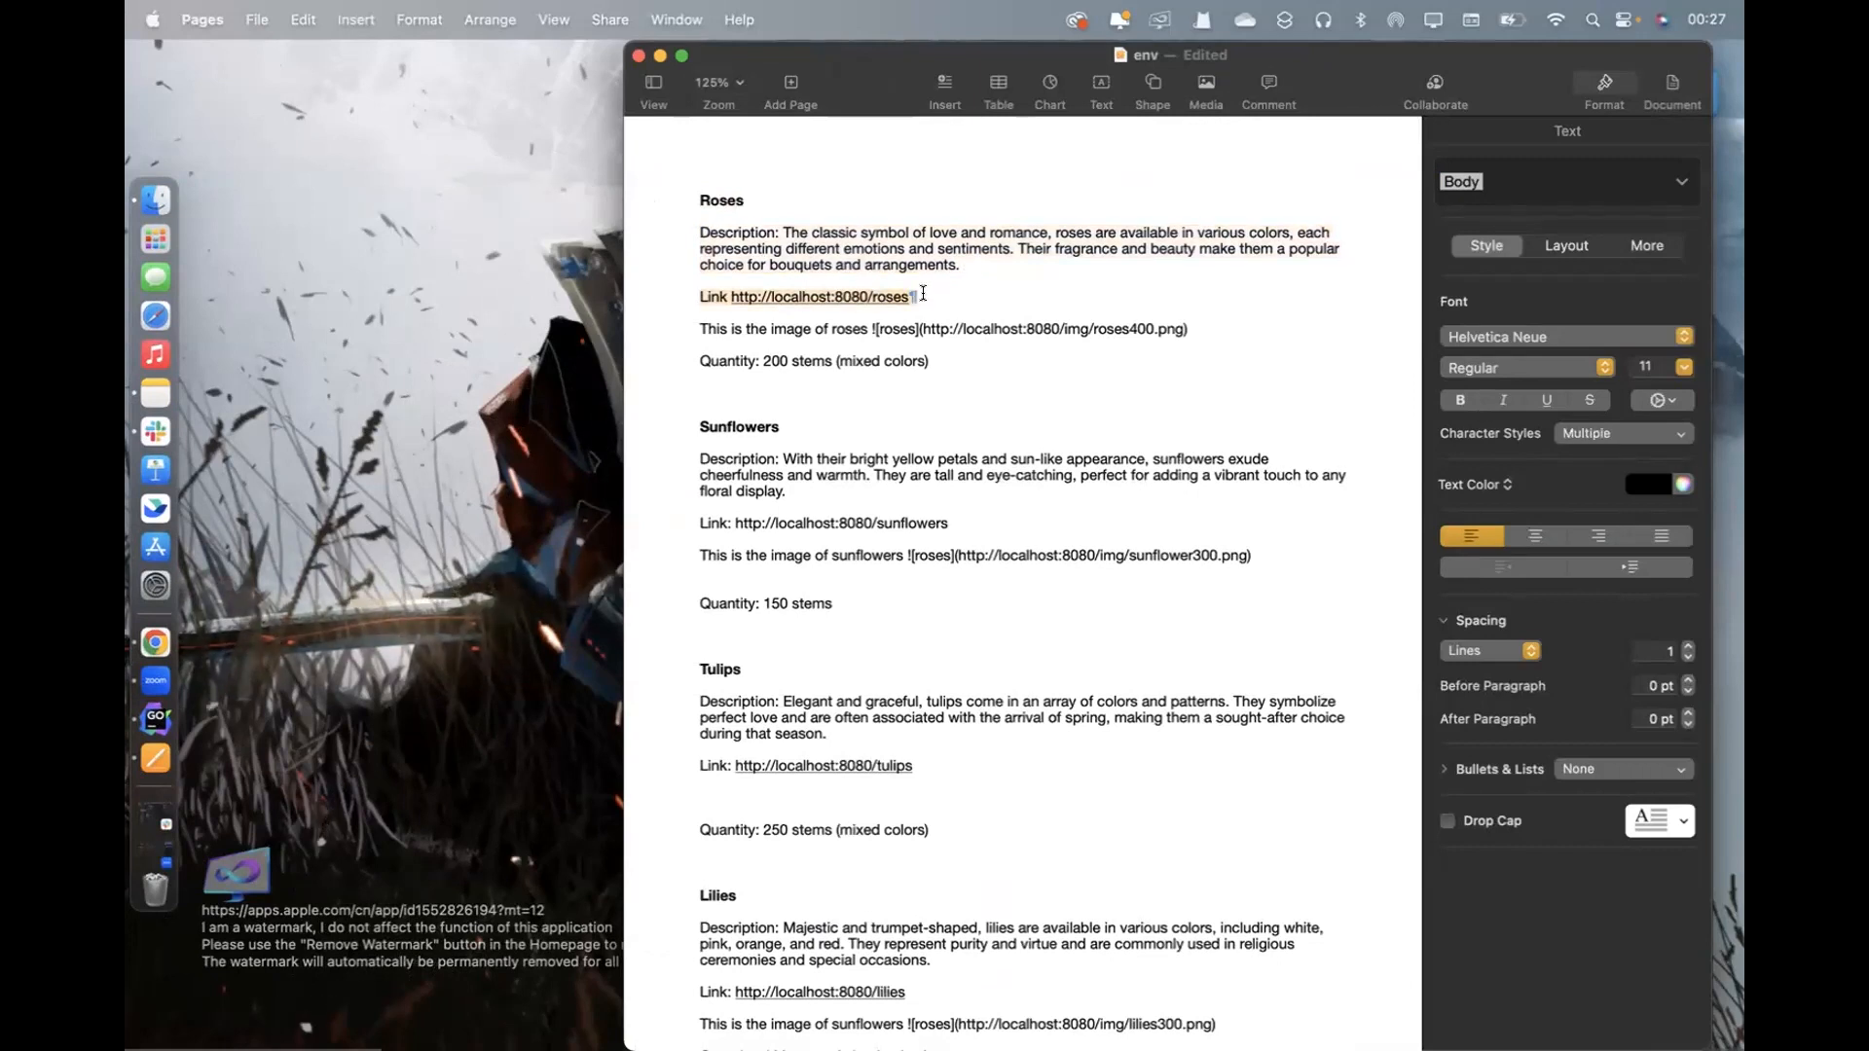
{"action": "left_click", "coordinate": [722, 335]}
{"action": "mouse_move", "coordinate": [723, 336]}
{"action": "left_mouse_down"}
{"action": "mouse_move", "coordinate": [1156, 341]}
{"action": "mouse_move", "coordinate": [1191, 325]}
{"action": "mouse_move", "coordinate": [705, 314]}
{"action": "left_mouse_up"}
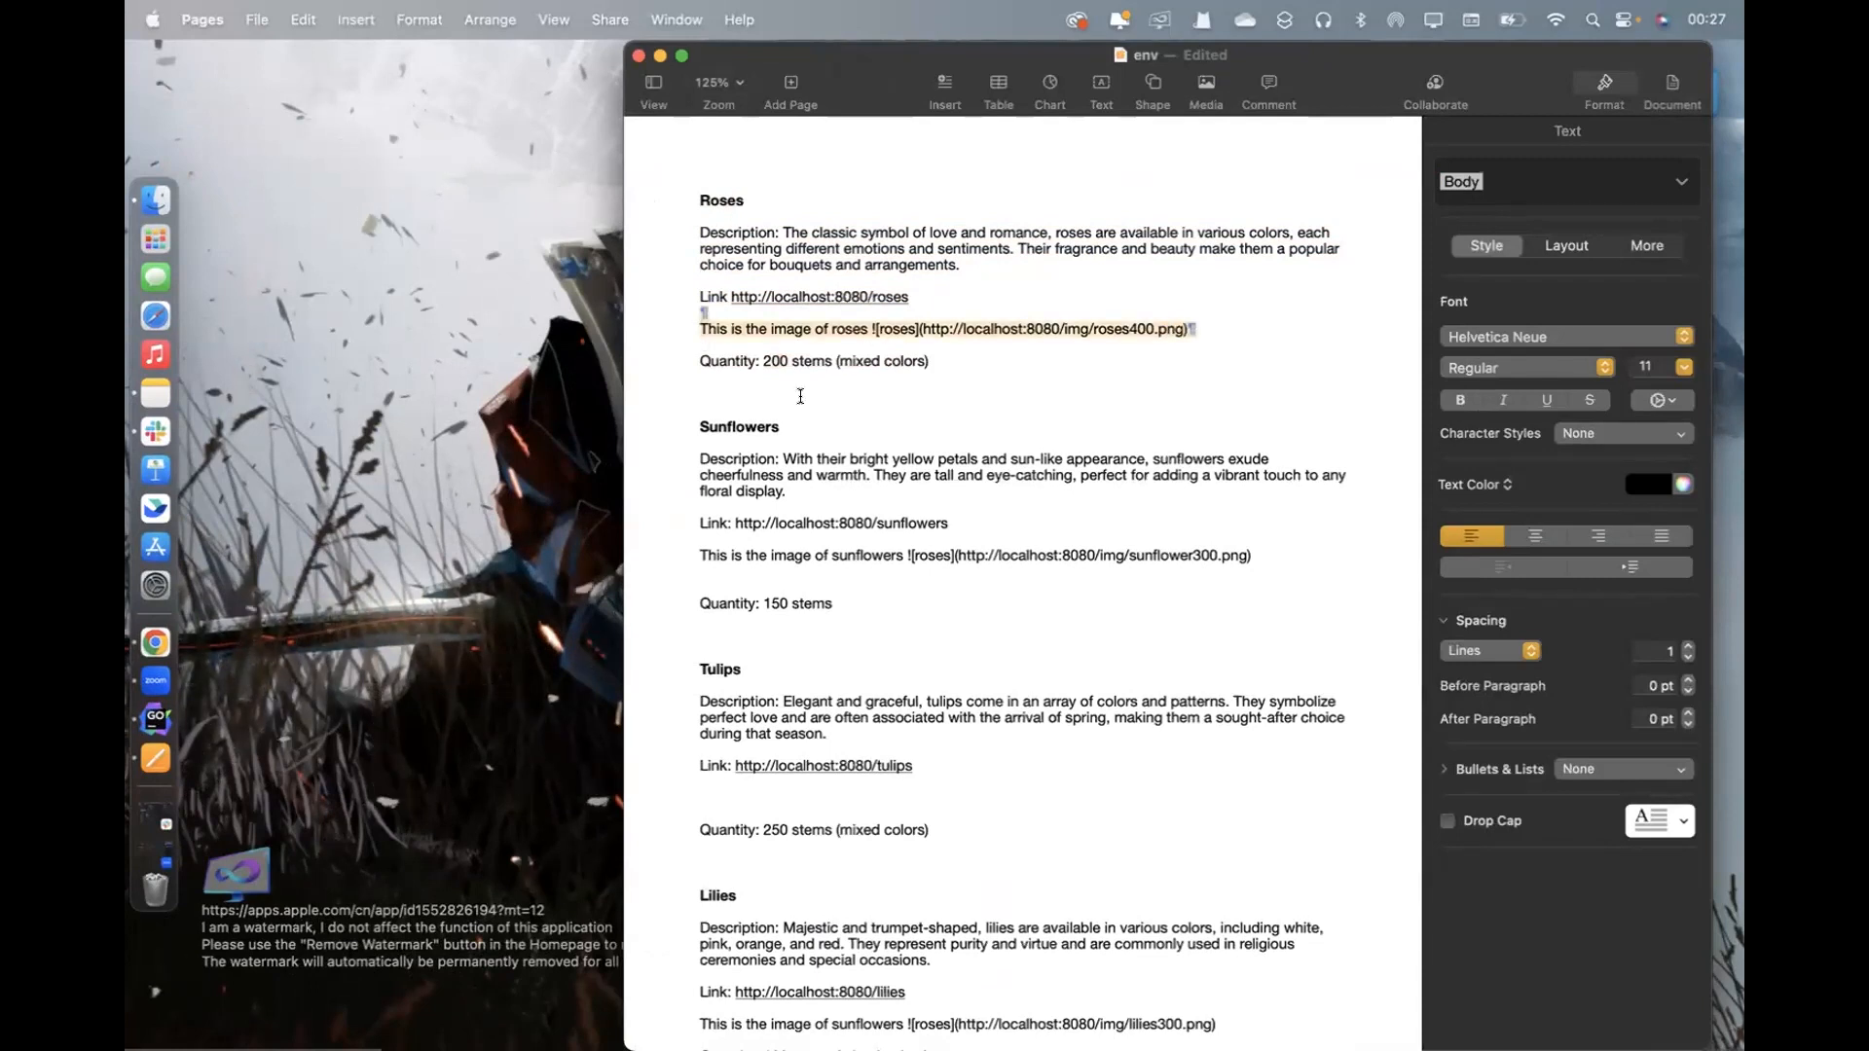
Look through the remaining flower entries in the product document, from Sunflowers down to Gerbera Daisies
{"action": "scroll", "coordinate": [791, 375], "scroll_direction": "down", "scroll_amount": 5}
{"action": "scroll", "coordinate": [800, 396], "scroll_direction": "up", "scroll_amount": 5}
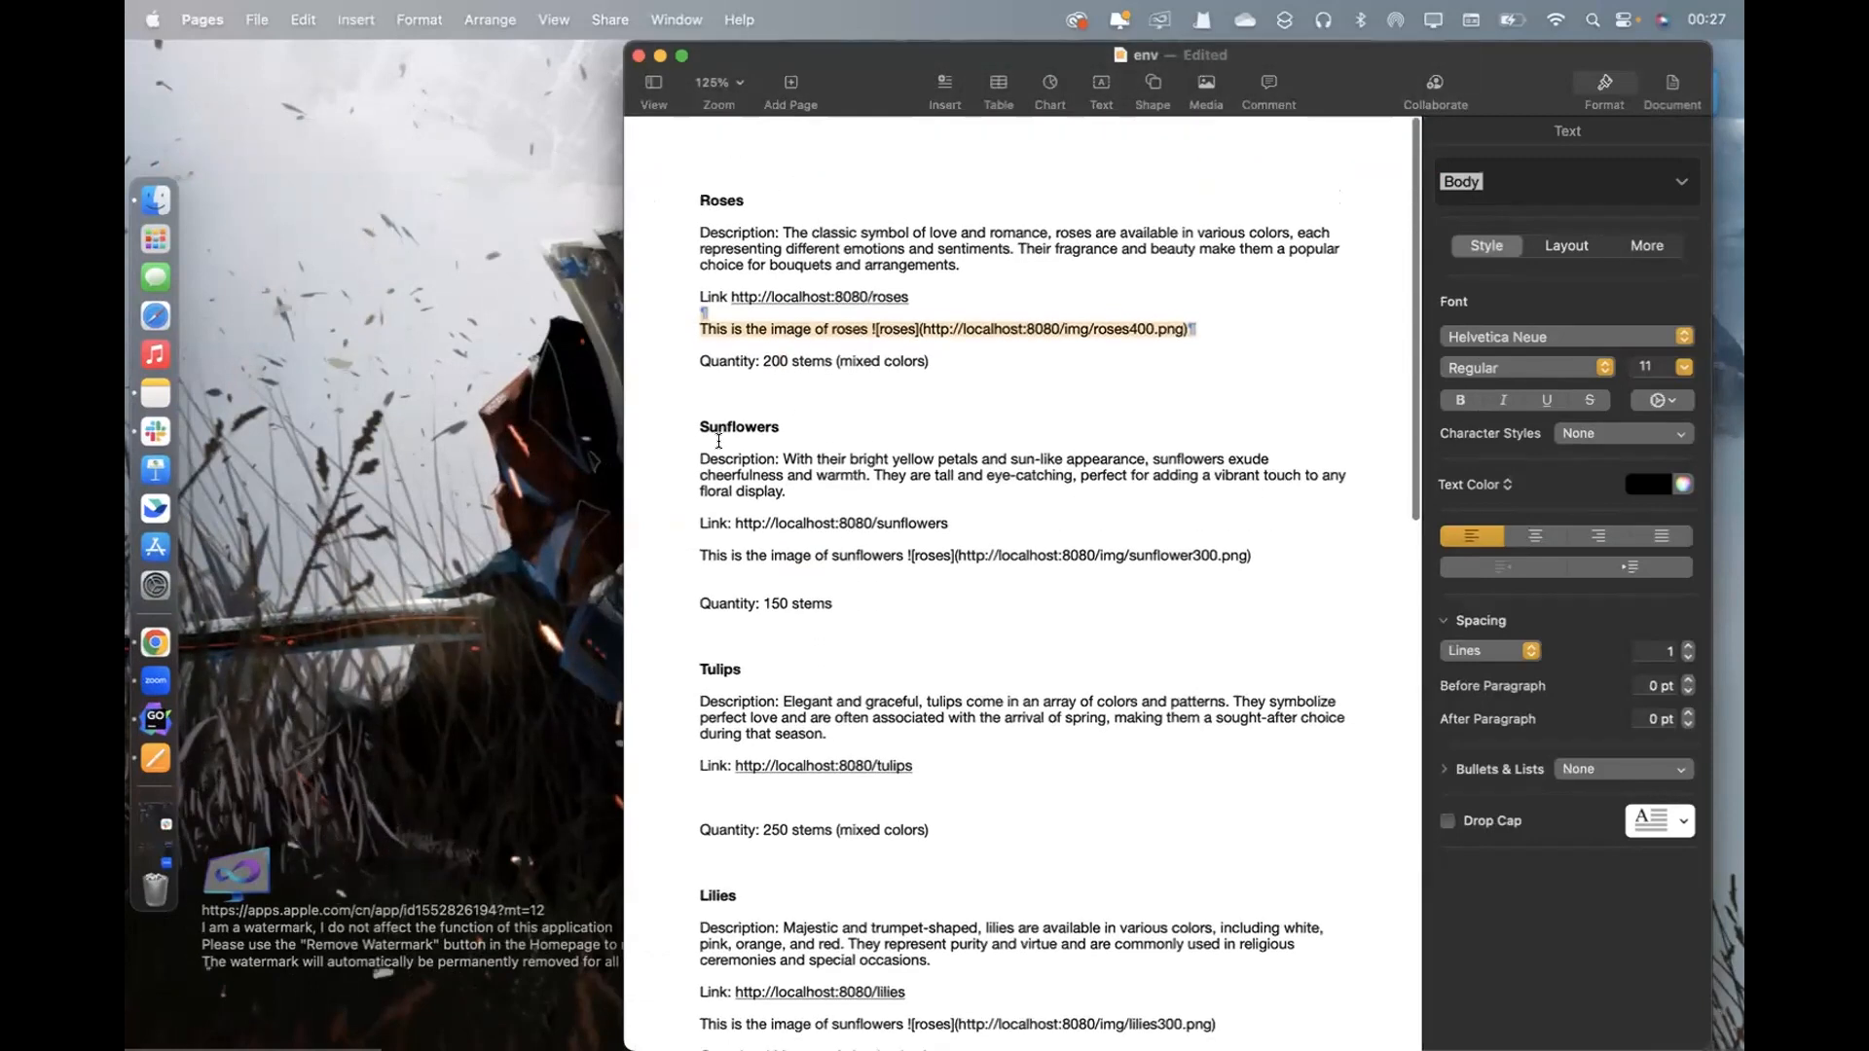
{"action": "scroll", "coordinate": [740, 359], "scroll_direction": "down", "scroll_amount": 6}
{"action": "scroll", "coordinate": [739, 359], "scroll_direction": "down", "scroll_amount": 4}
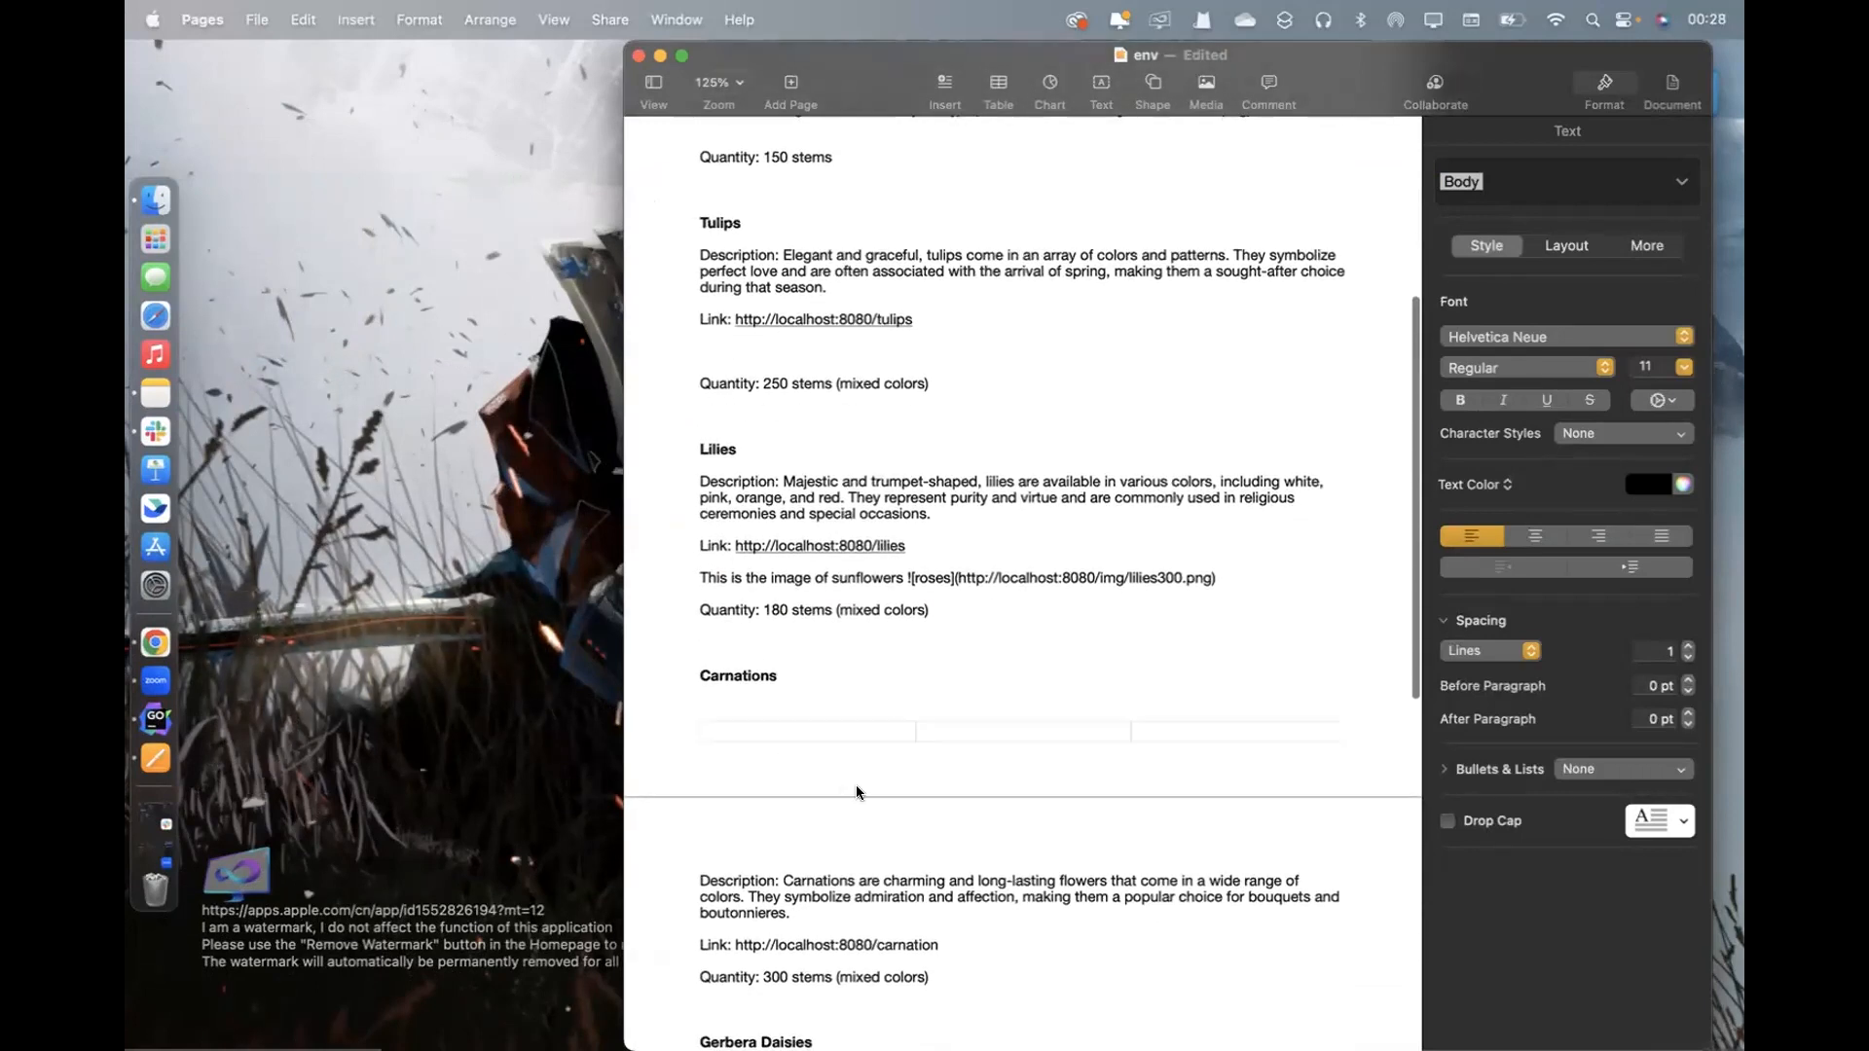
{"action": "scroll", "coordinate": [837, 783], "scroll_direction": "down", "scroll_amount": 6}
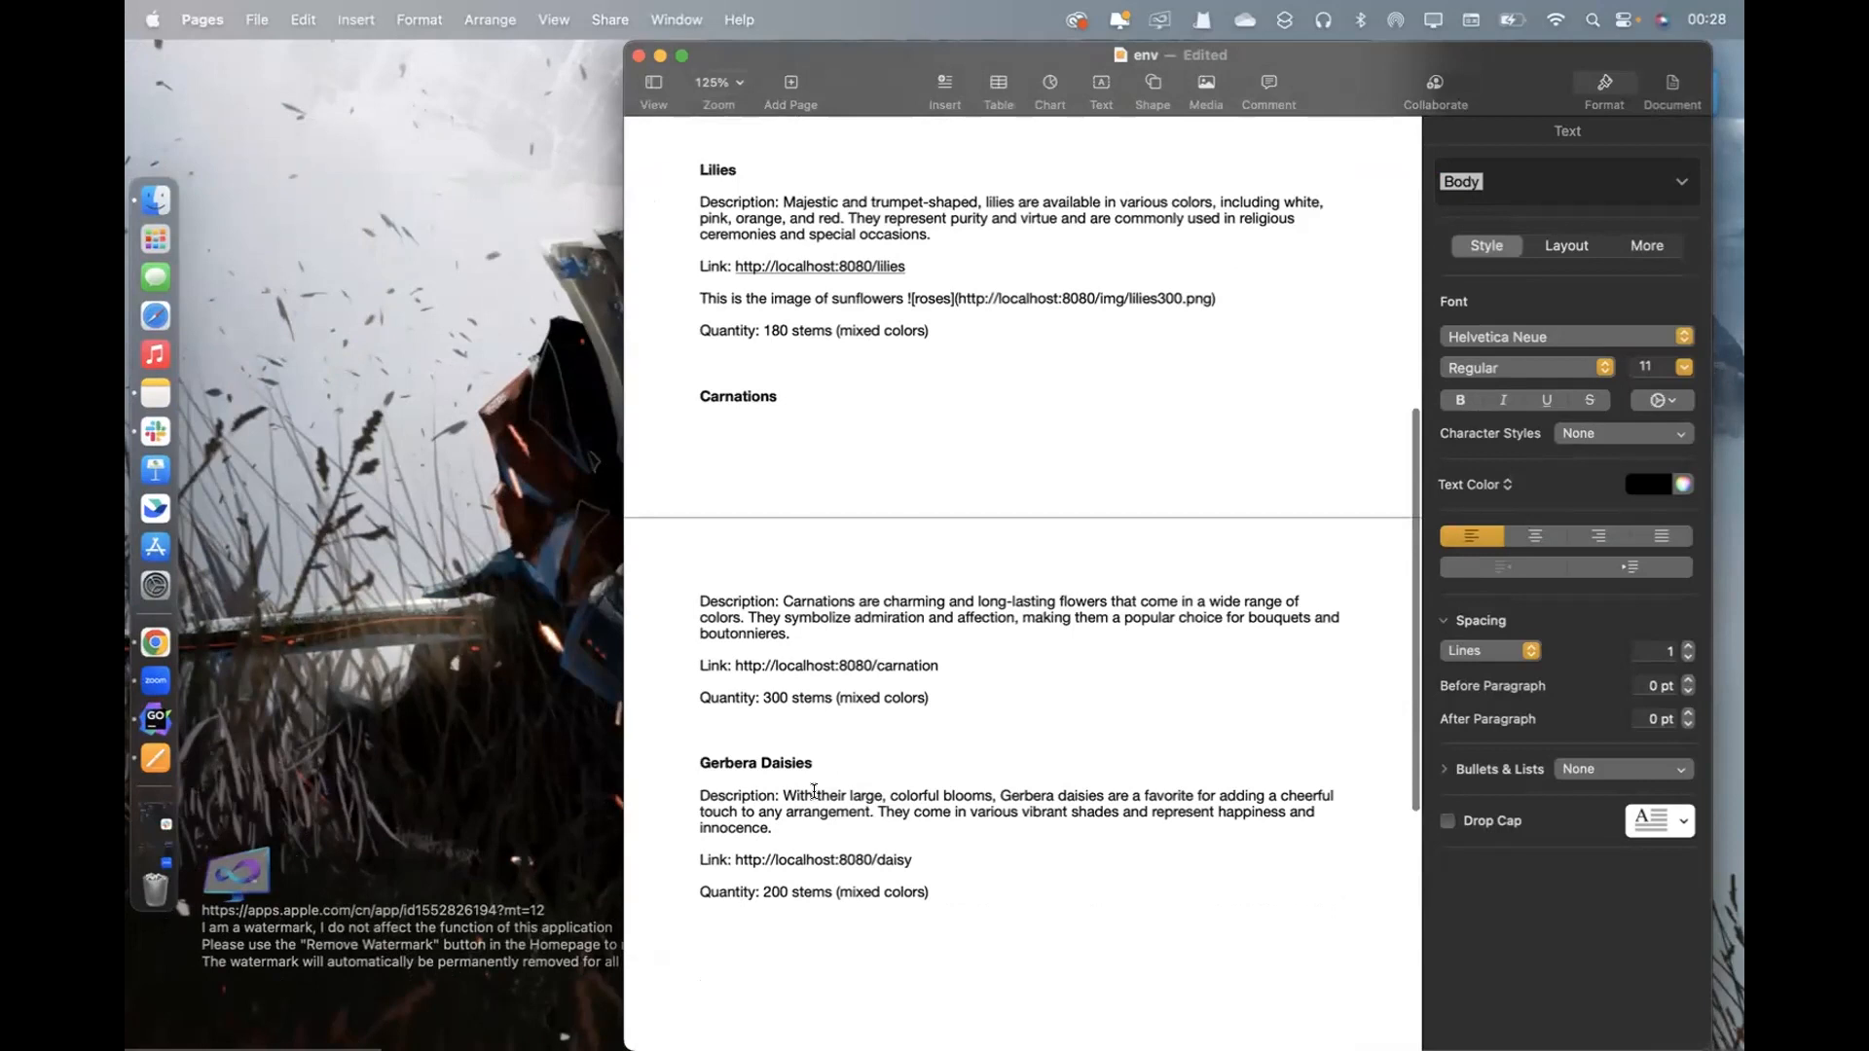
Switch back to Chrome and view the website embedding methods on the assistant's dashboard
{"action": "key", "text": "ctrl+Right"}
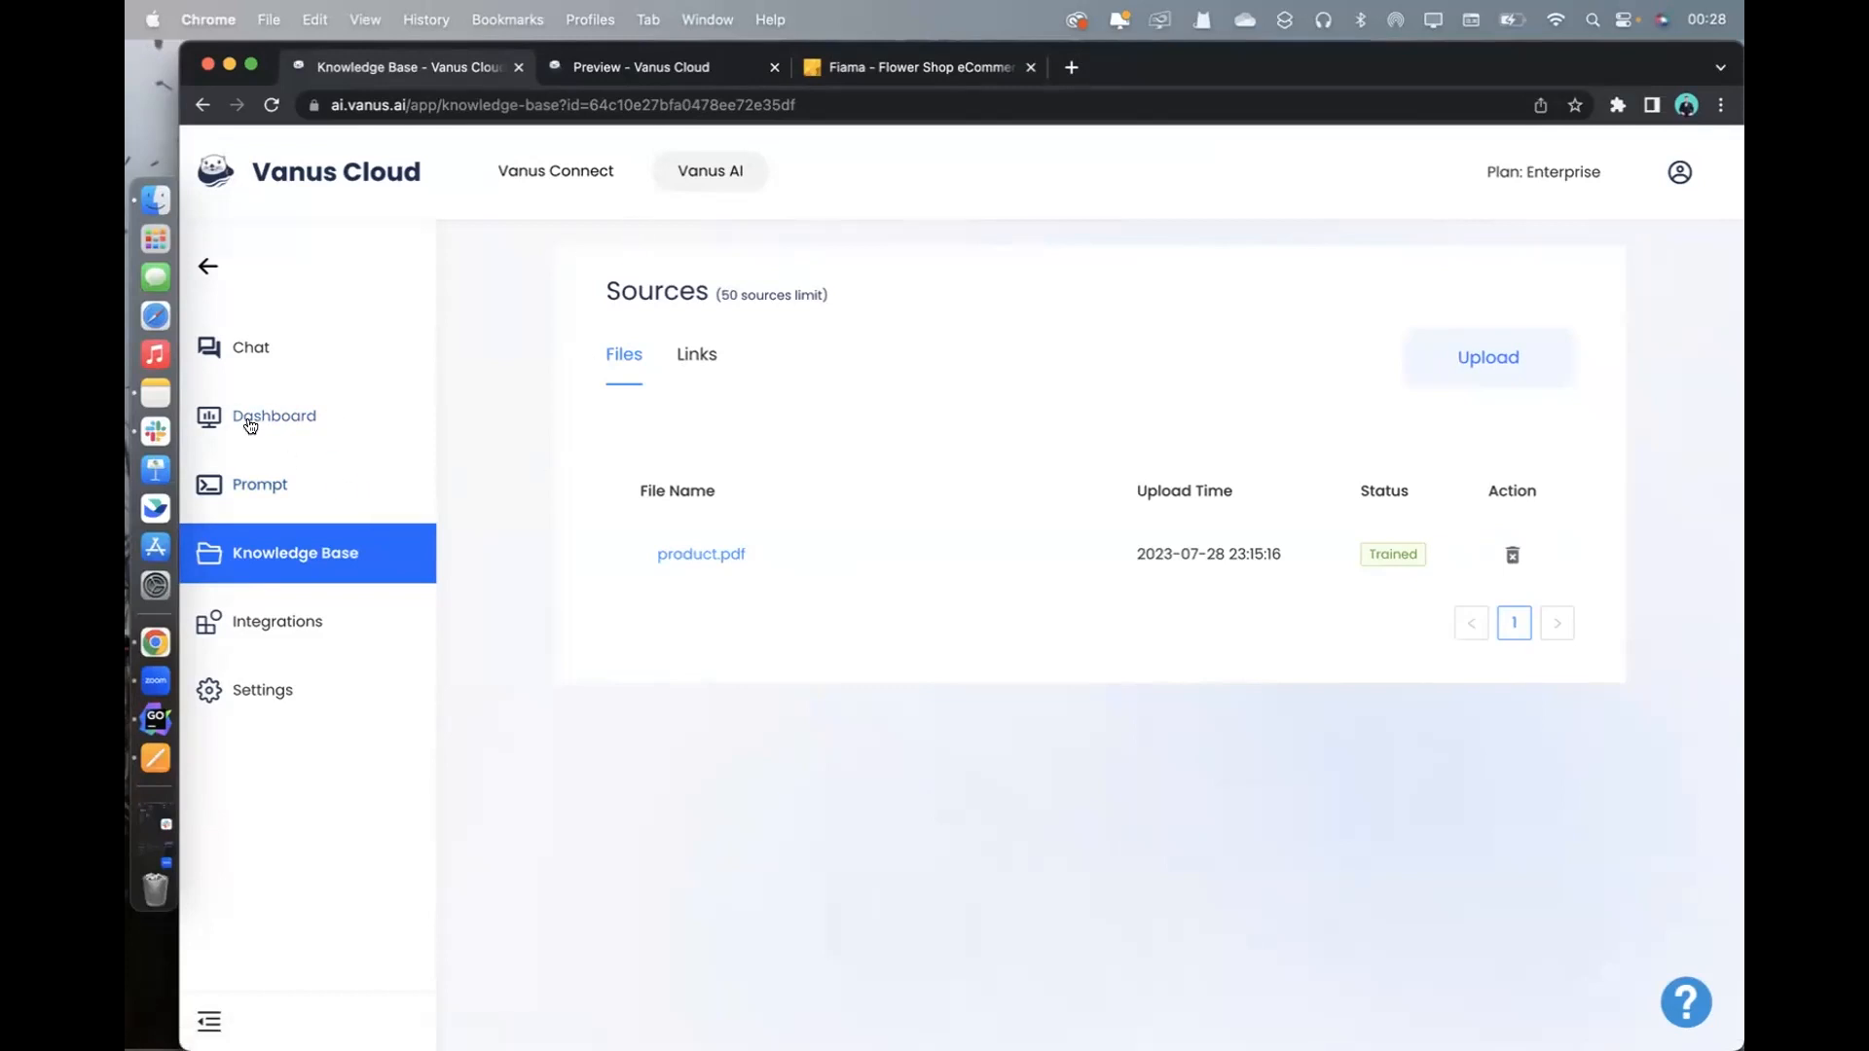
{"action": "left_click", "coordinate": [298, 418]}
{"action": "scroll", "coordinate": [832, 443], "scroll_direction": "down", "scroll_amount": 5}
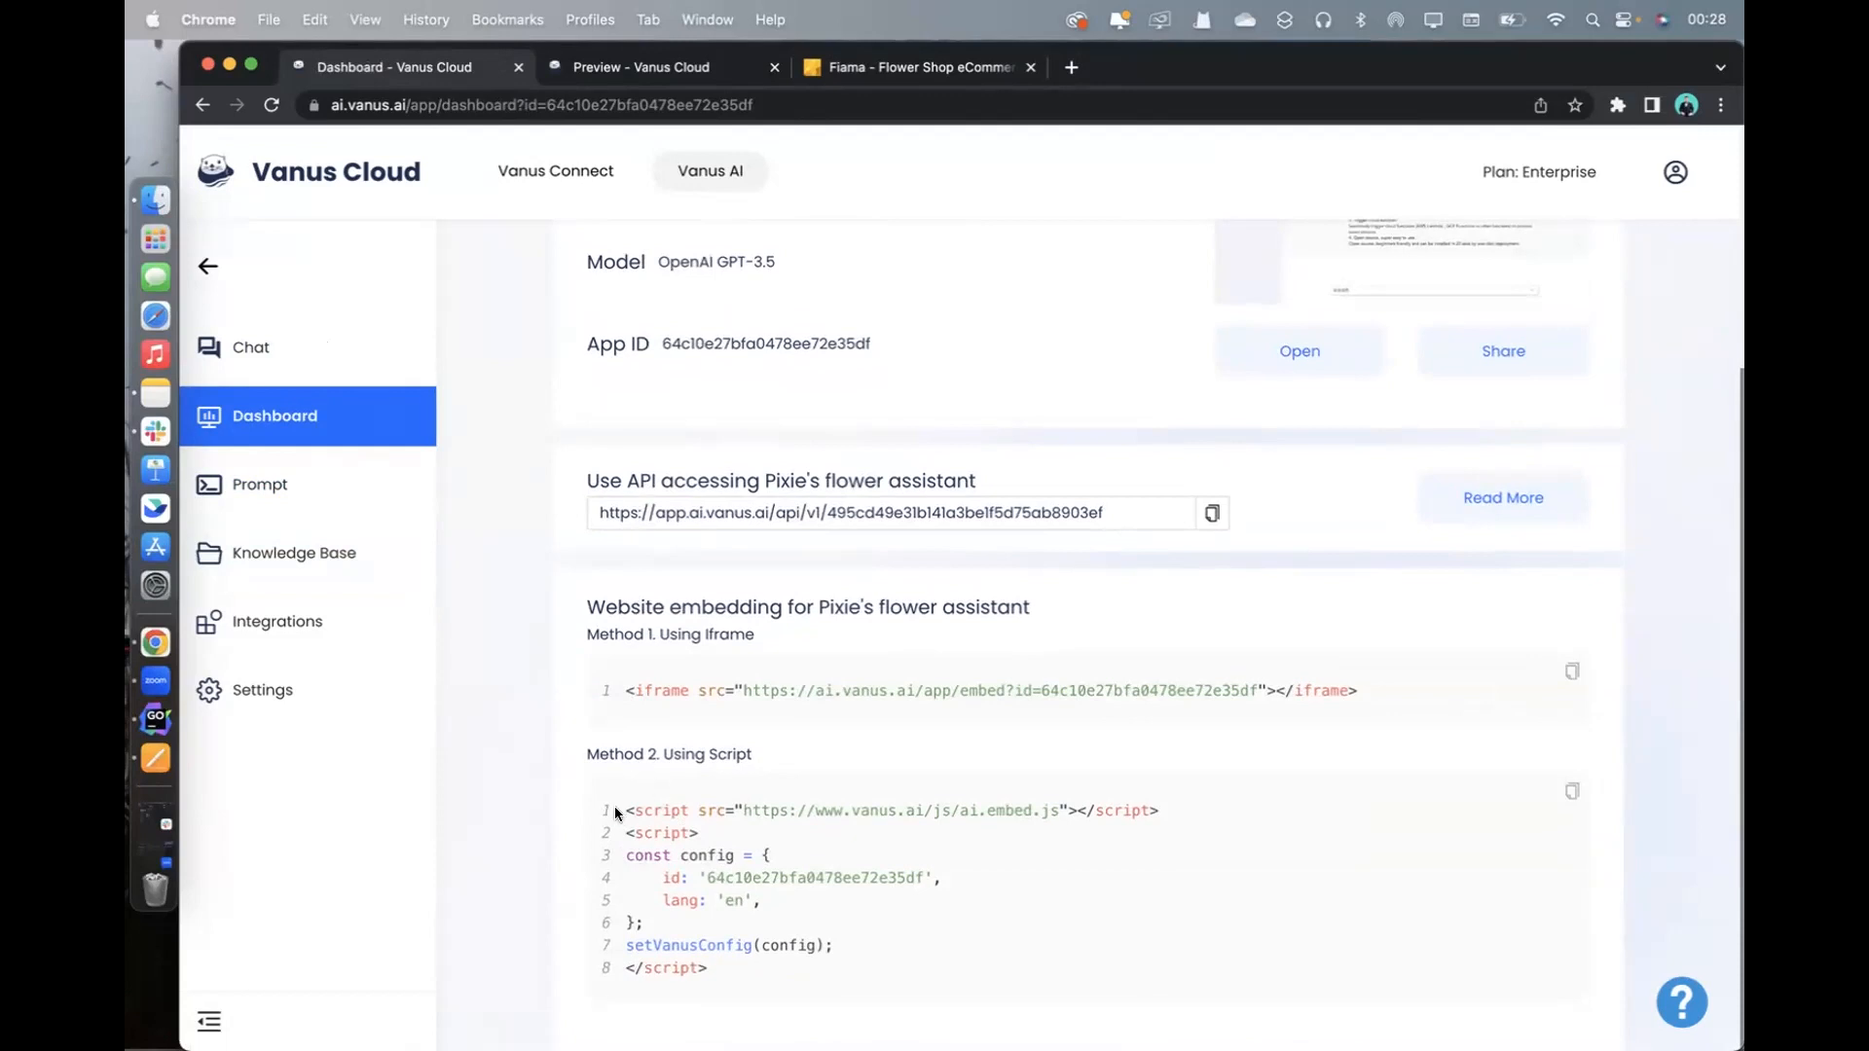
Open the Fiama flower shop site and check that its embedded assistant widget opens and closes
{"action": "left_click", "coordinate": [876, 70]}
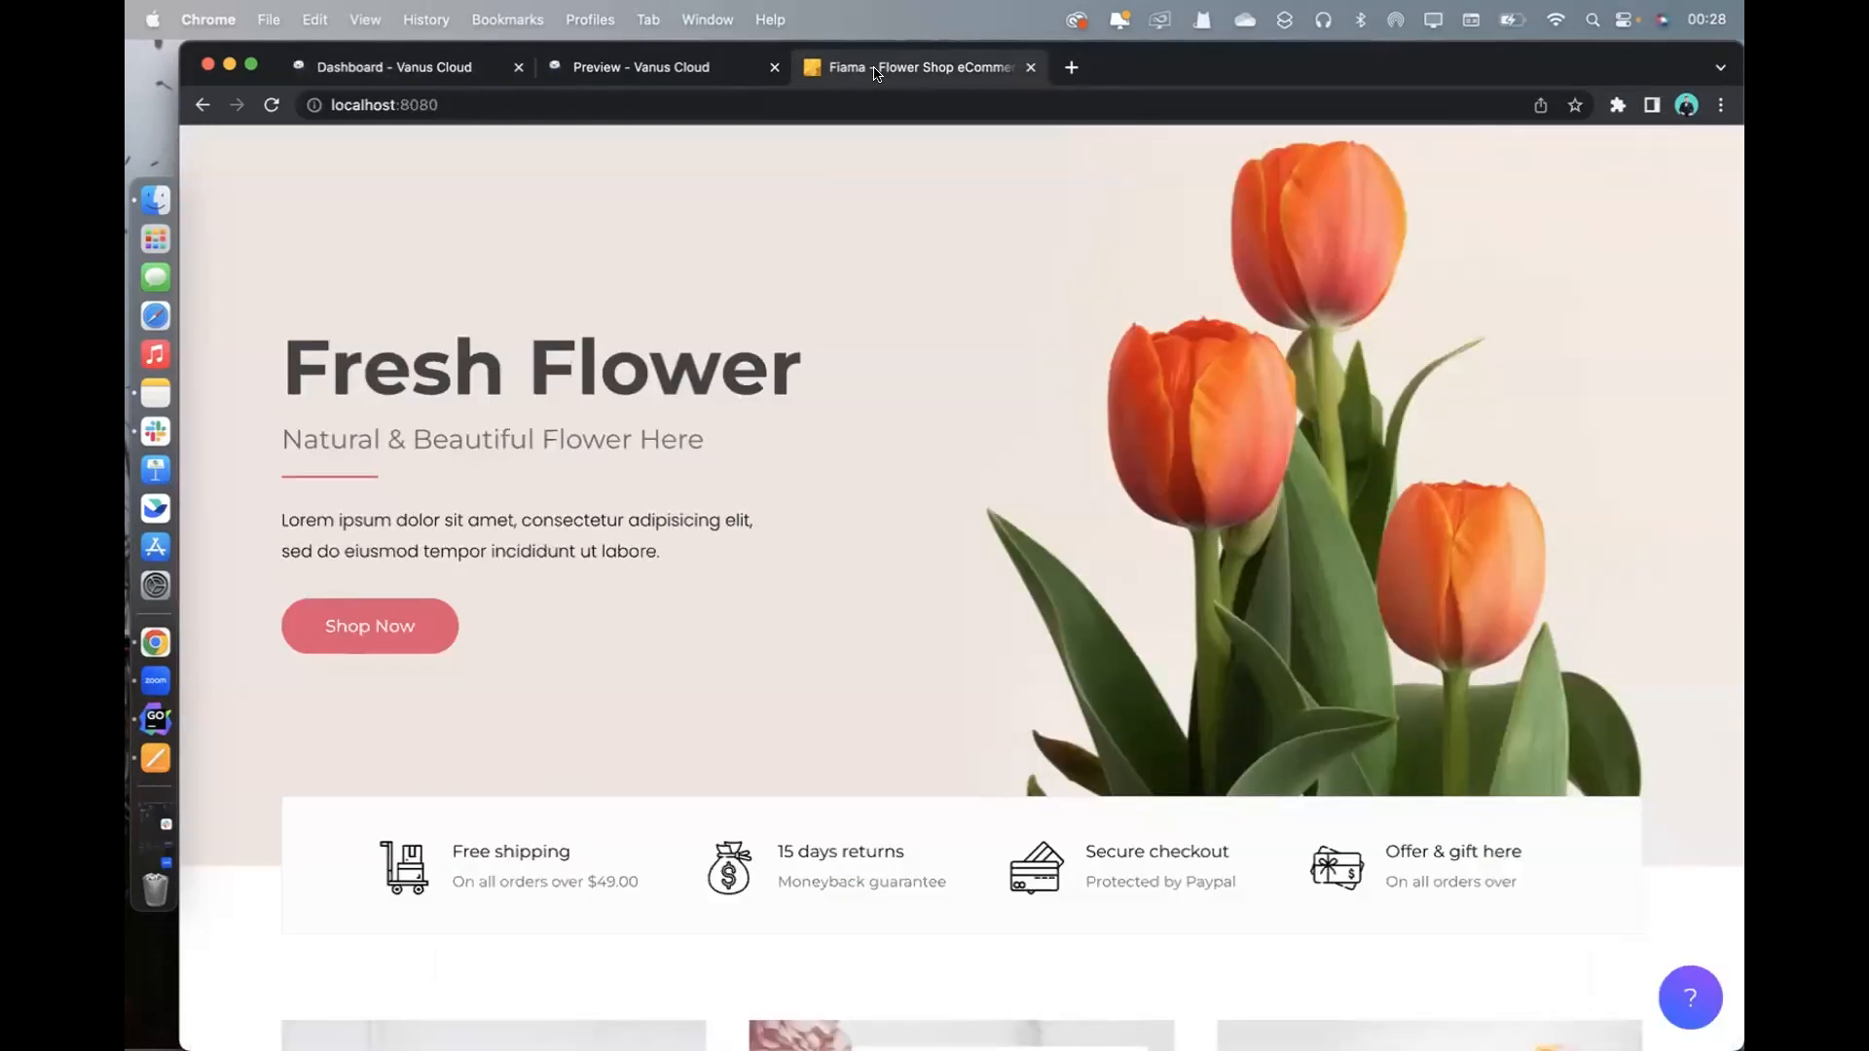
{"action": "left_click", "coordinate": [1694, 998]}
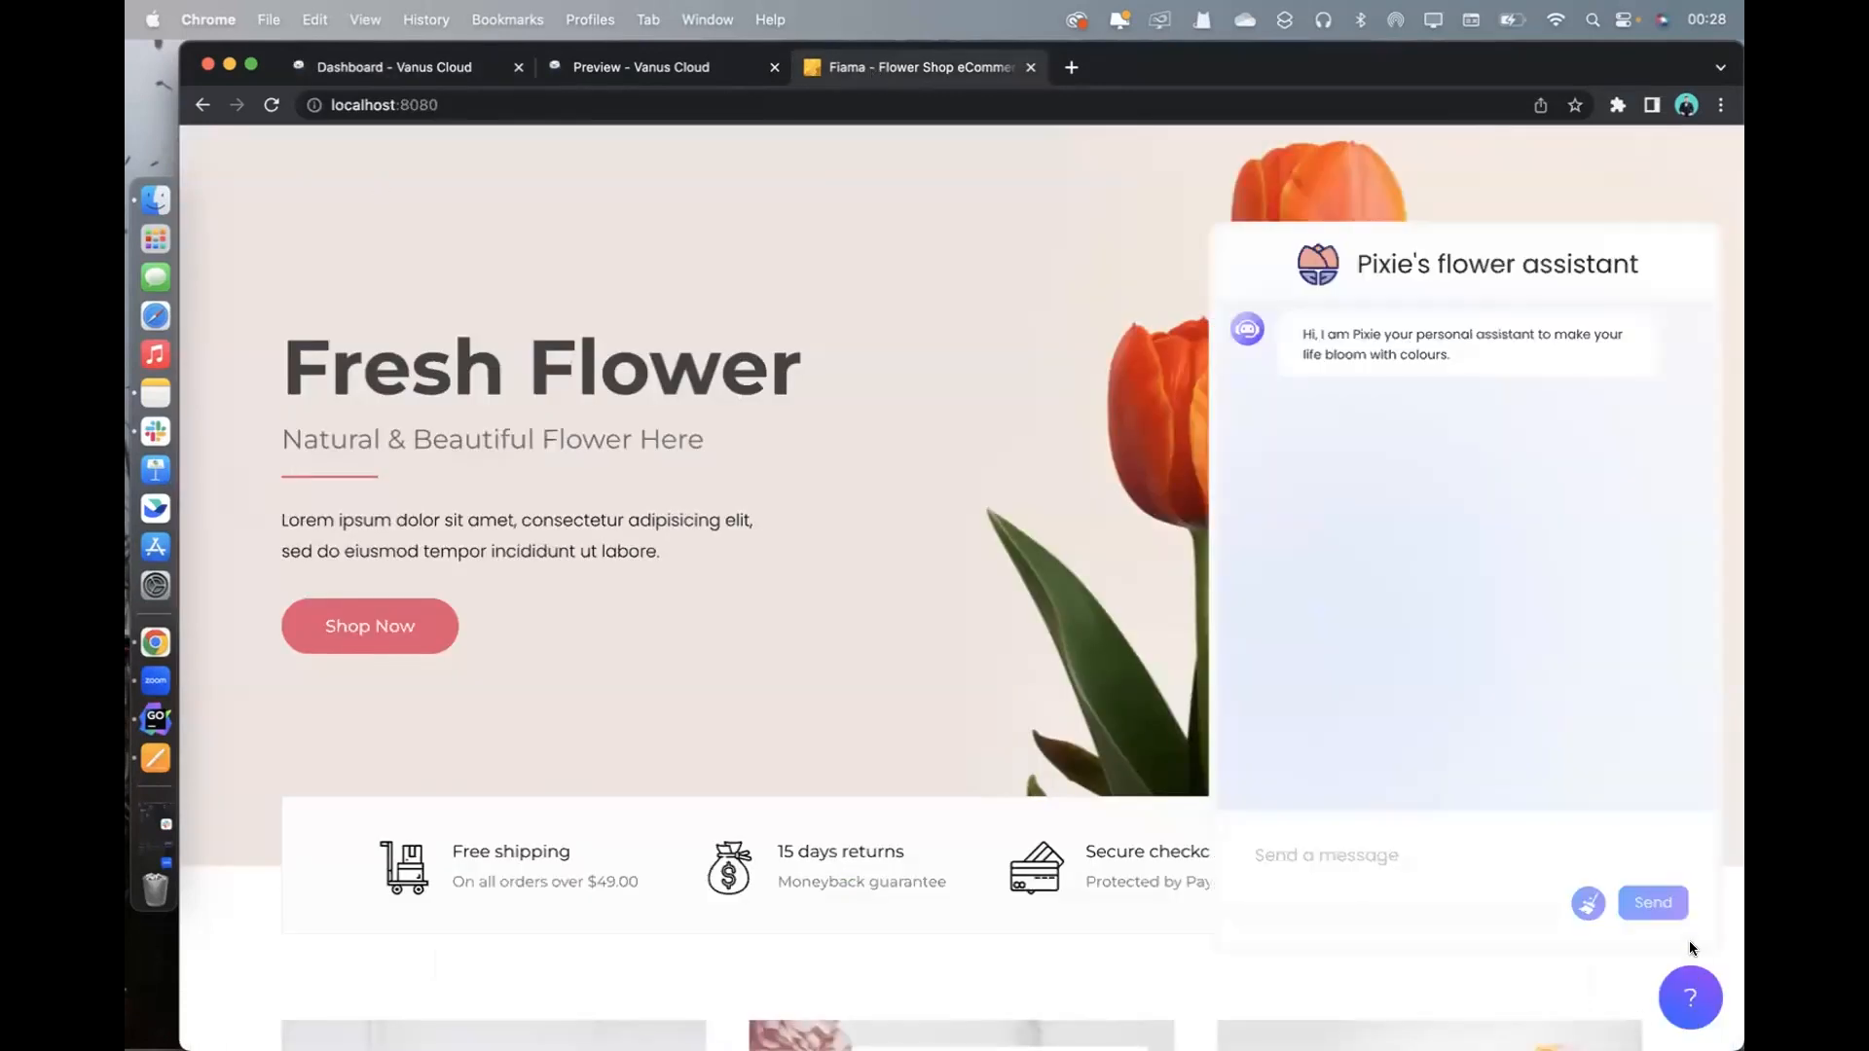
{"action": "left_click", "coordinate": [1692, 1001]}
{"action": "left_click", "coordinate": [1692, 1001]}
{"action": "left_click", "coordinate": [1694, 1003]}
Return to the assistant's dashboard and select the whole code block of the script embedding method
{"action": "left_click", "coordinate": [619, 70]}
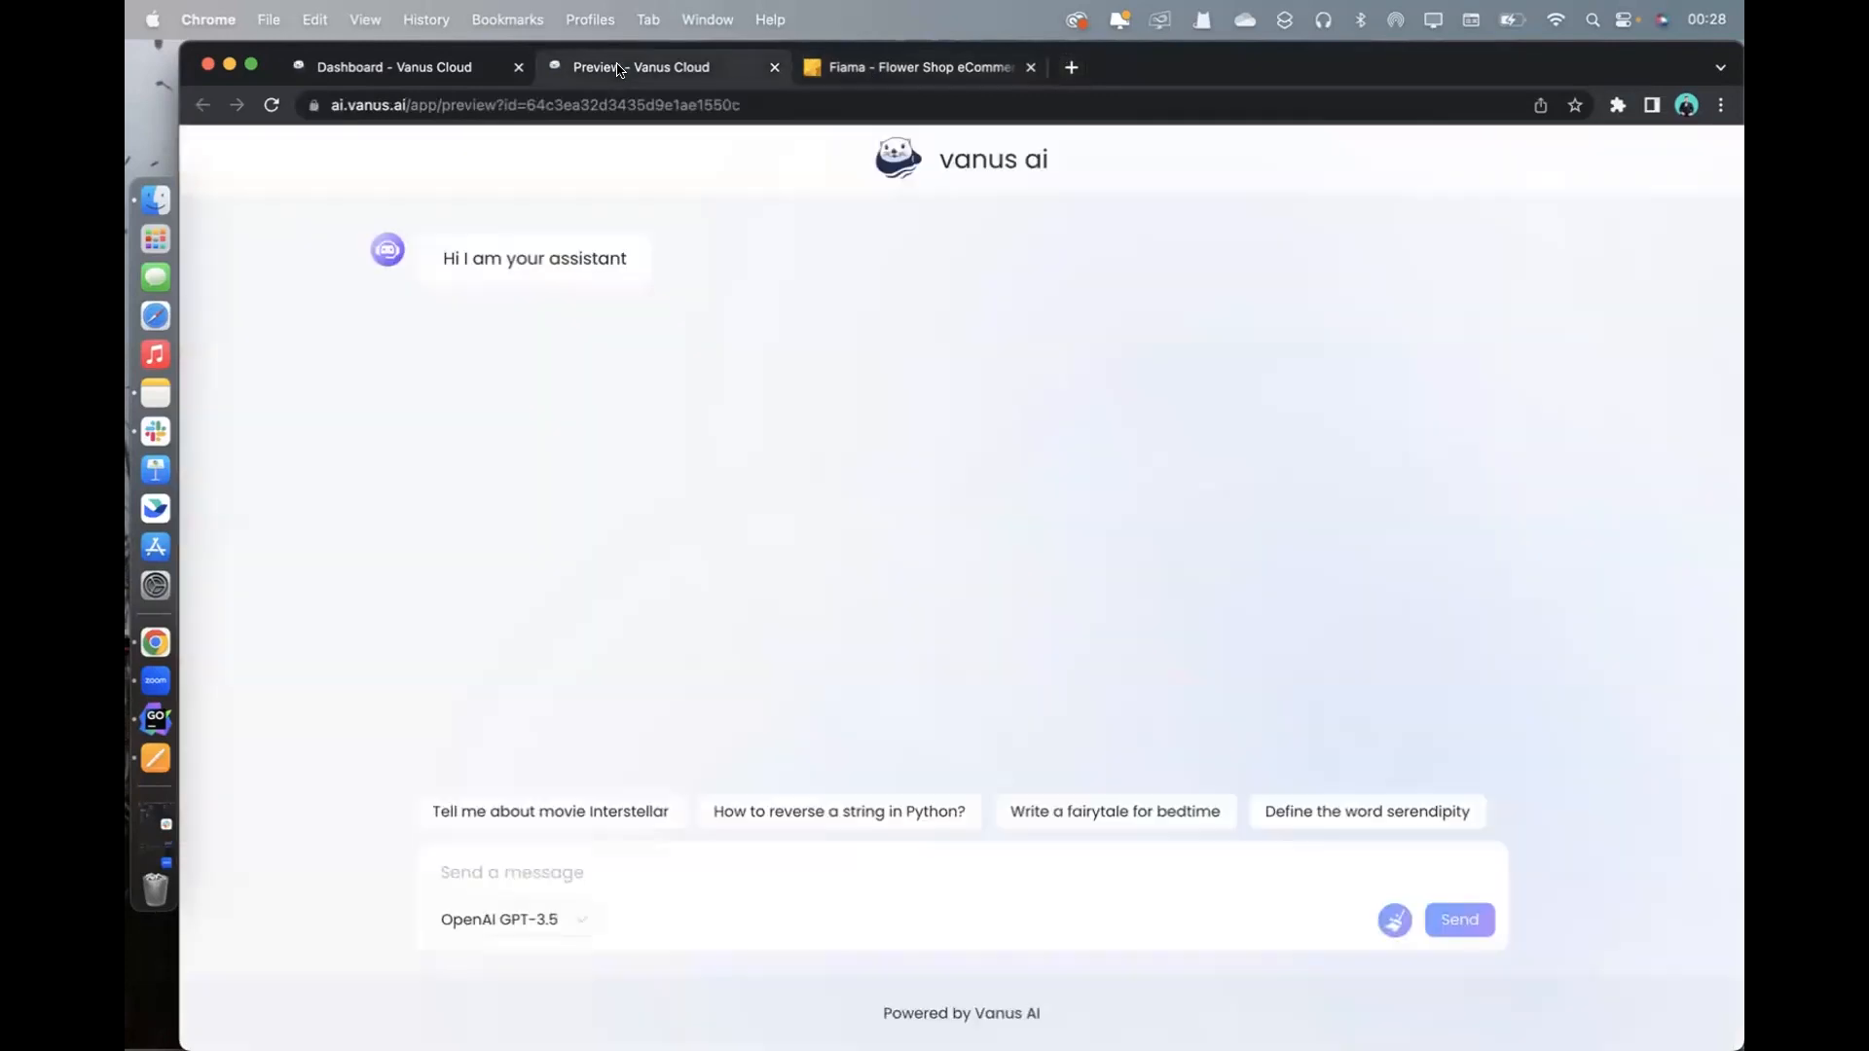
{"action": "left_click", "coordinate": [409, 66]}
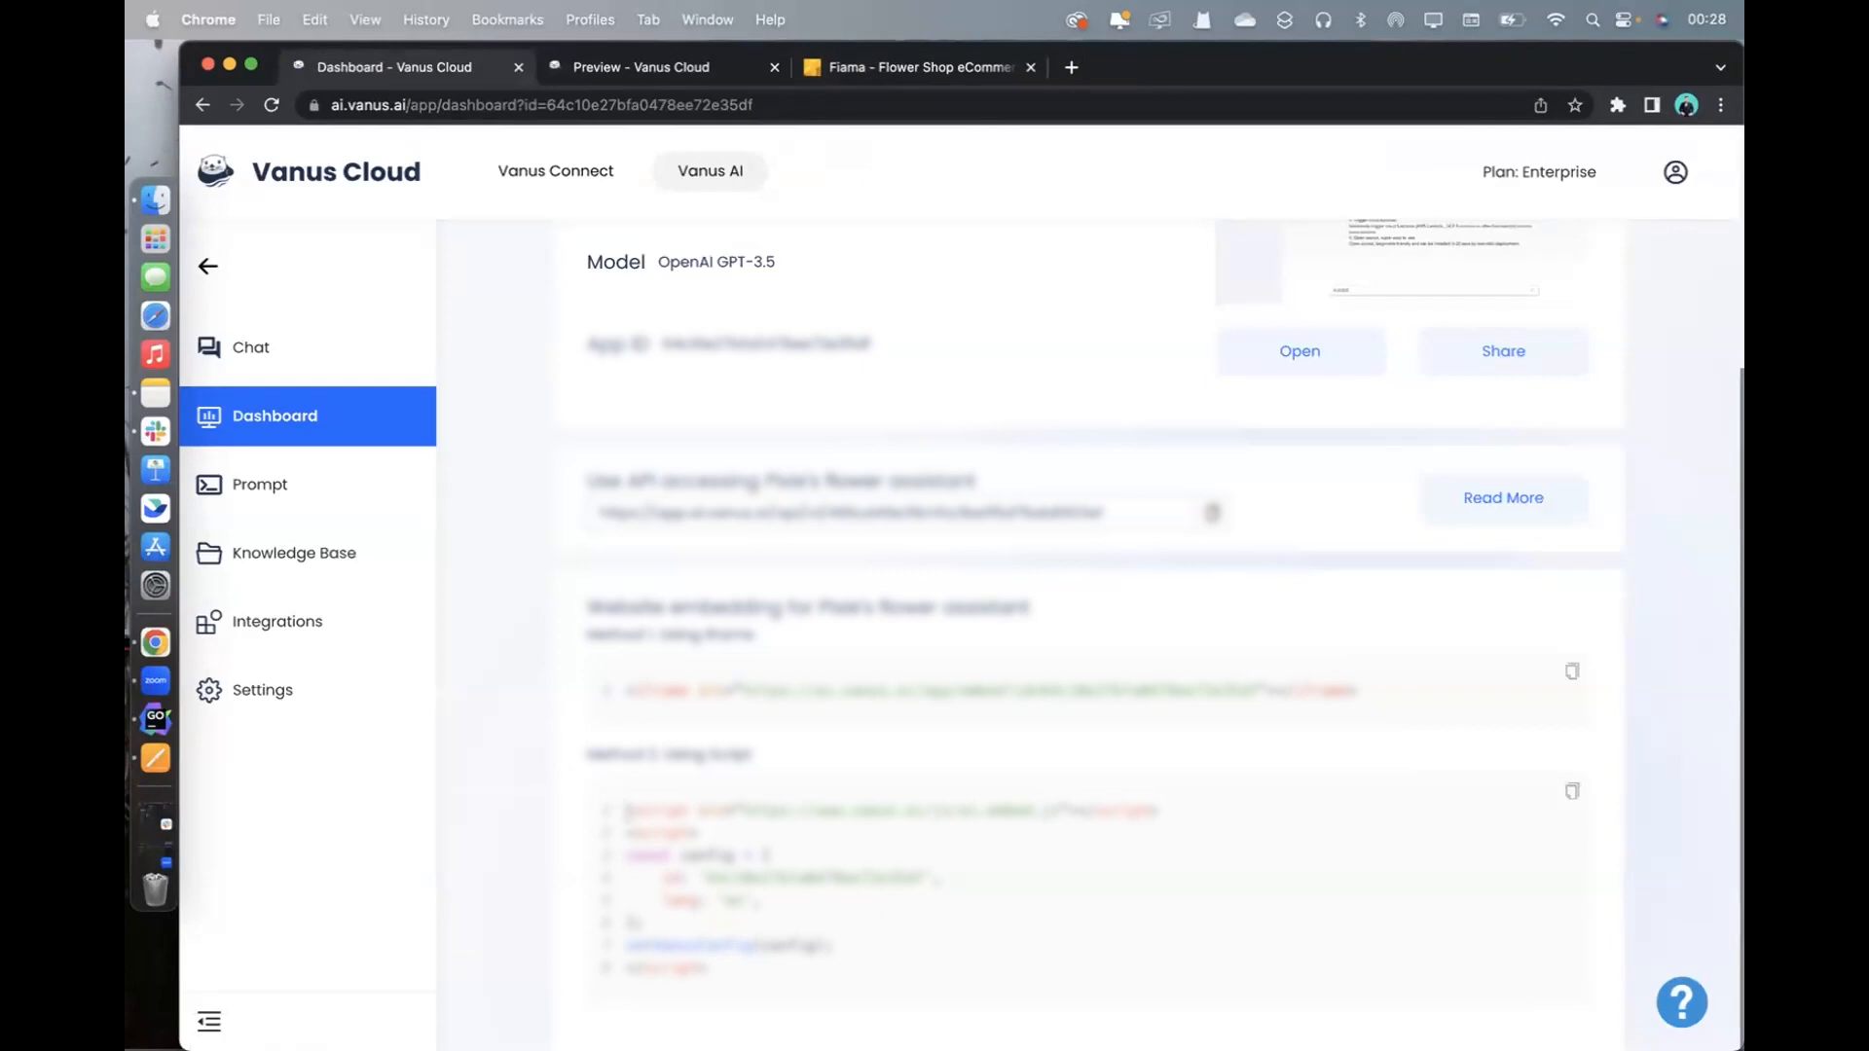
{"action": "left_click_drag", "start_coordinate": [621, 811], "coordinate": [711, 970]}
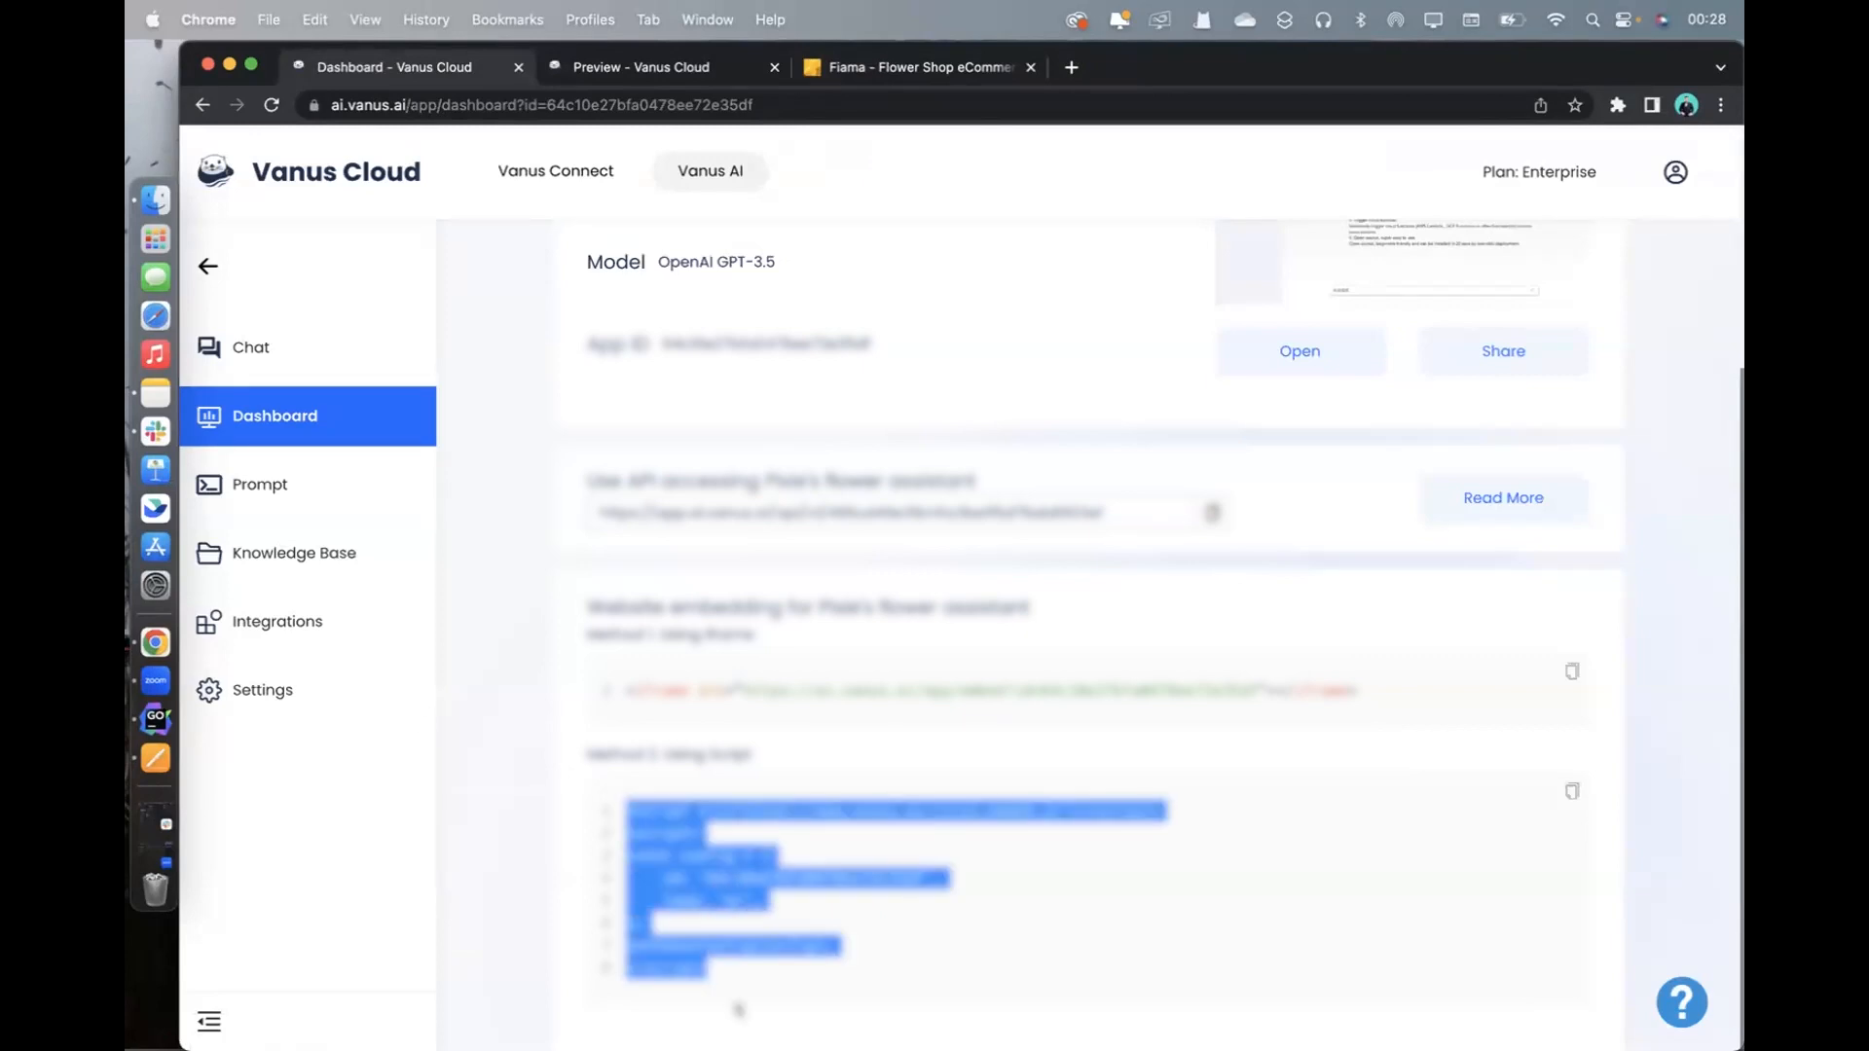
Switch to GoLand and look over the page routes and static file serving in main.go
{"action": "left_click", "coordinate": [156, 720]}
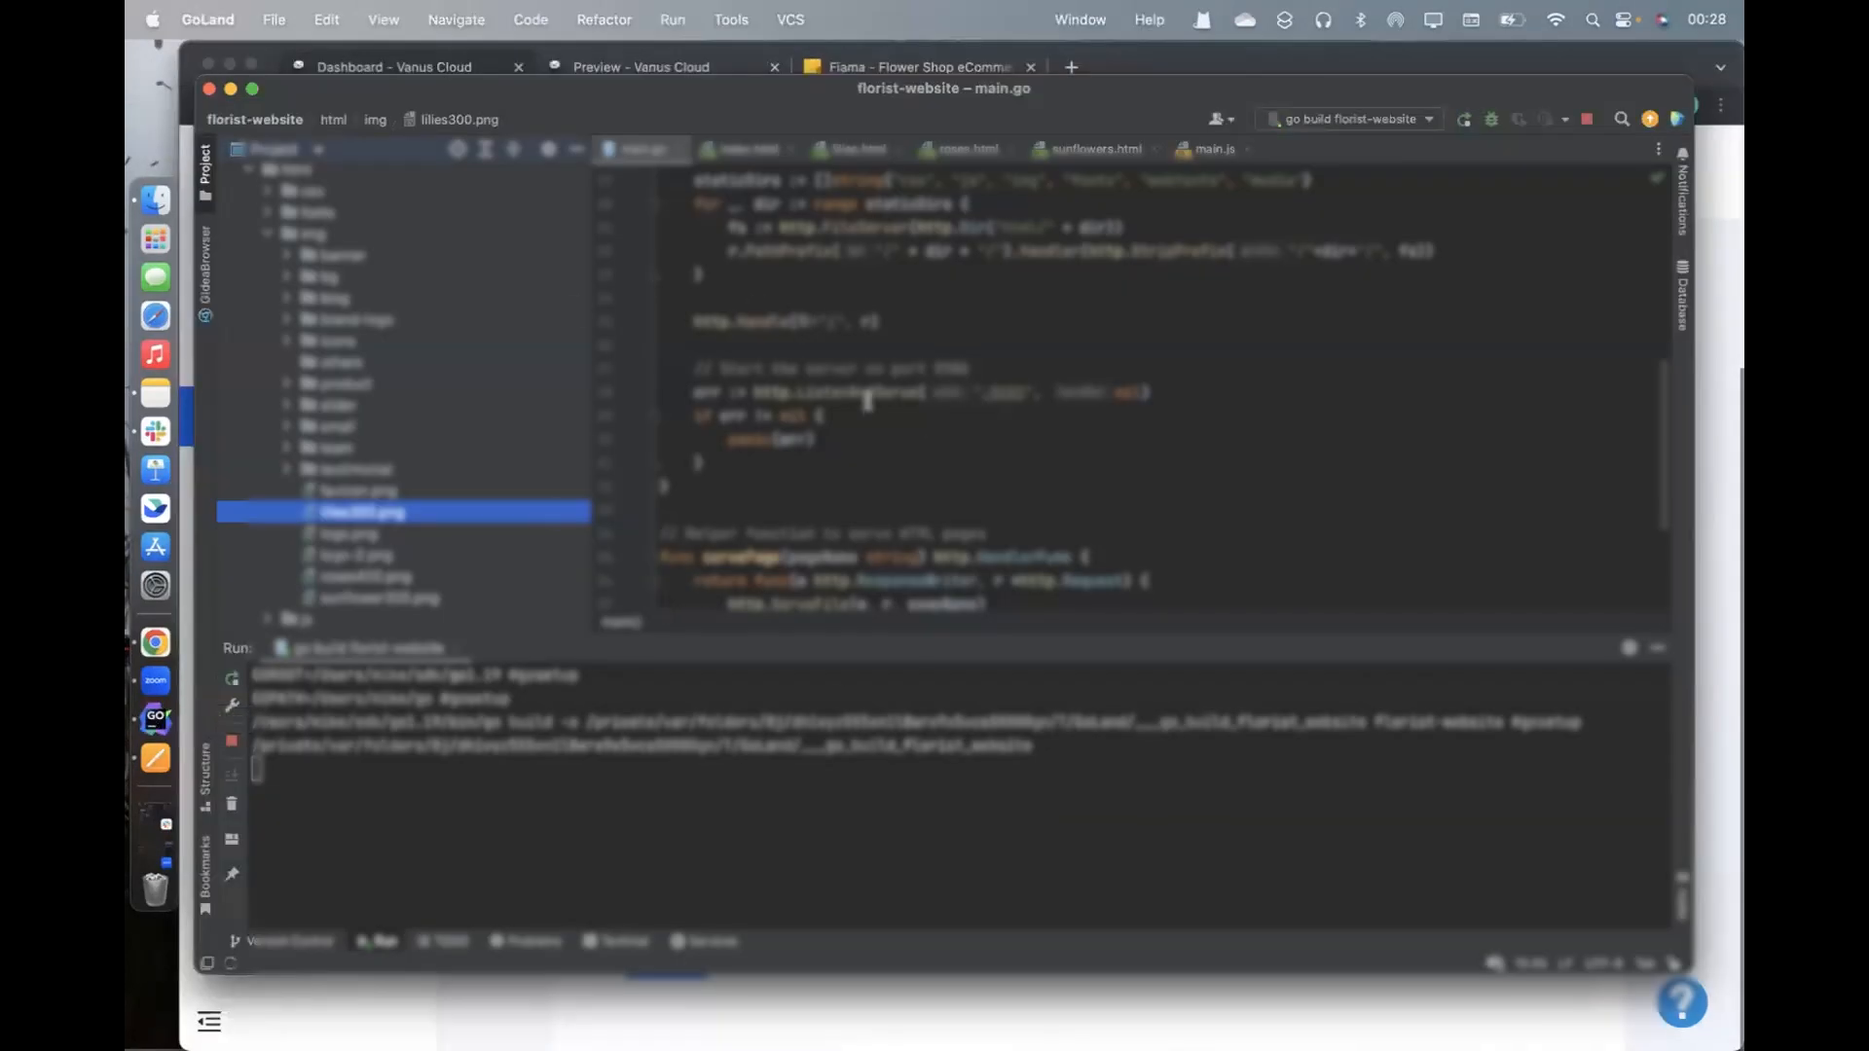
{"action": "scroll", "coordinate": [838, 414], "scroll_direction": "up", "scroll_amount": 6}
{"action": "scroll", "coordinate": [384, 457], "scroll_direction": "down", "scroll_amount": 4}
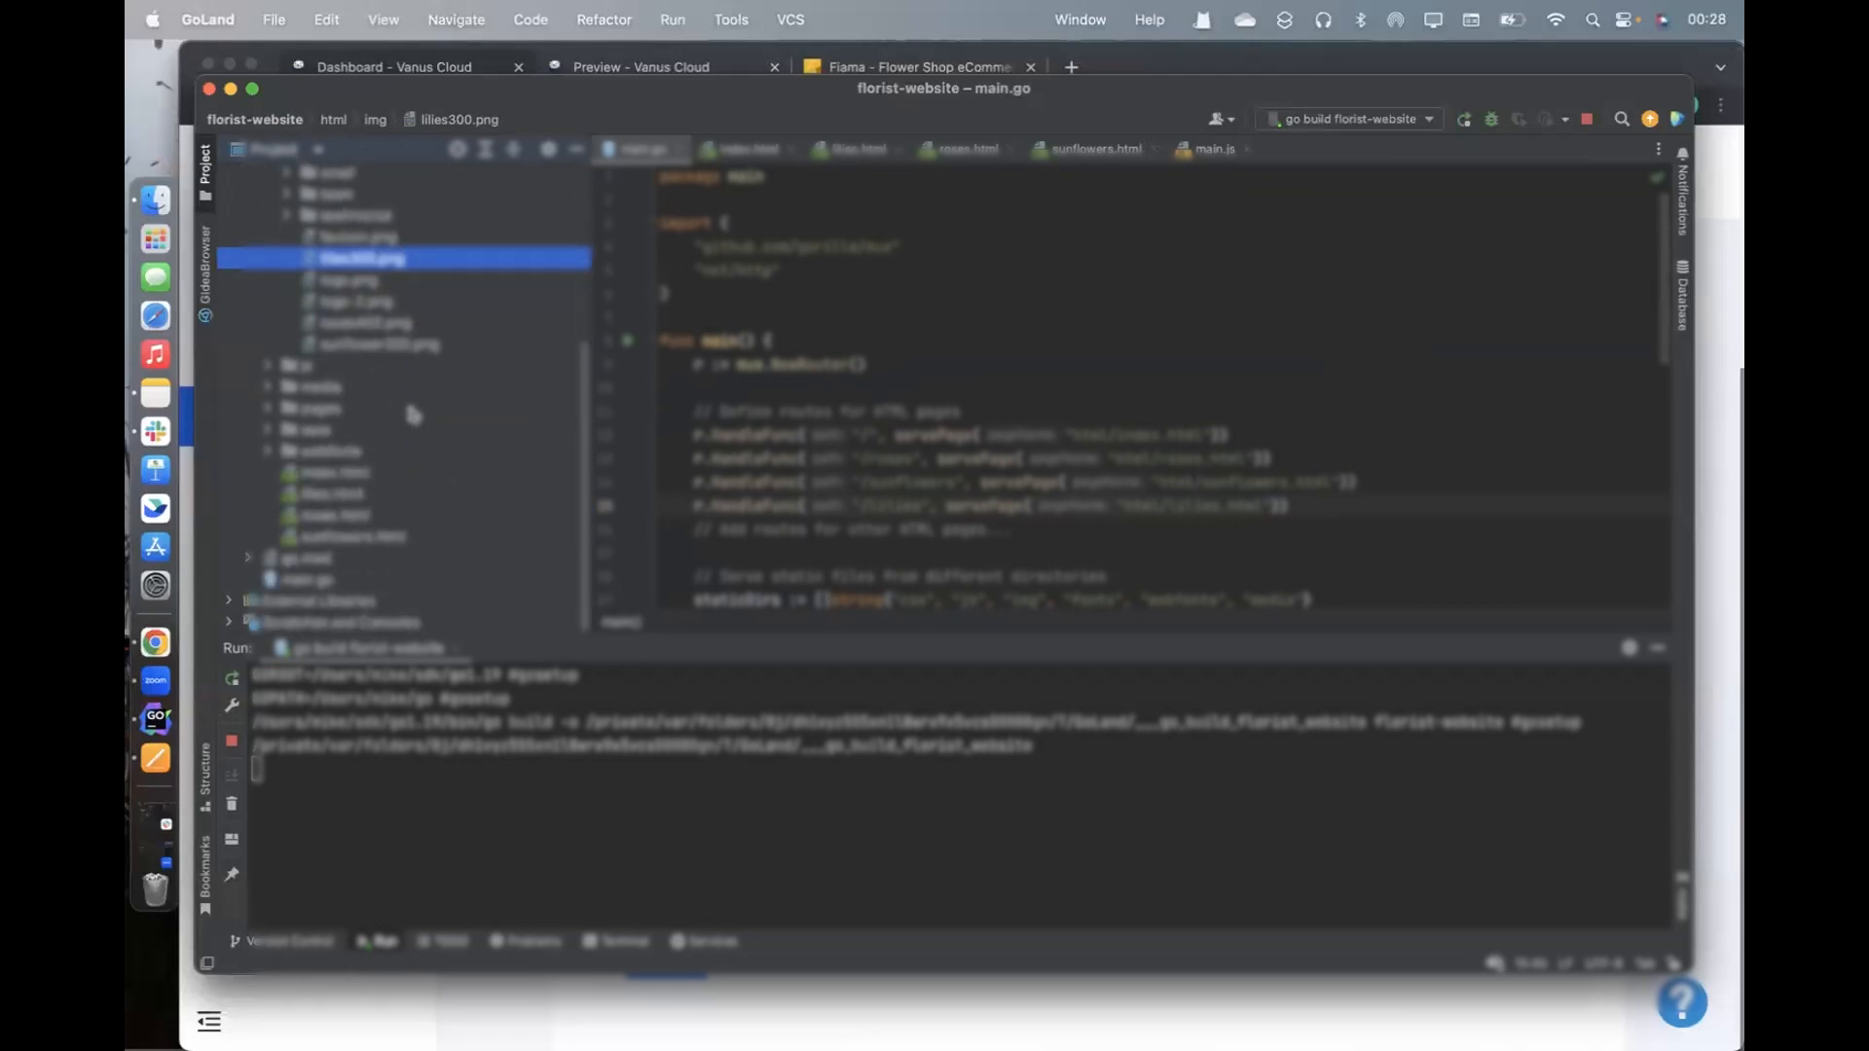
{"action": "scroll", "coordinate": [968, 342], "scroll_direction": "down", "scroll_amount": 5}
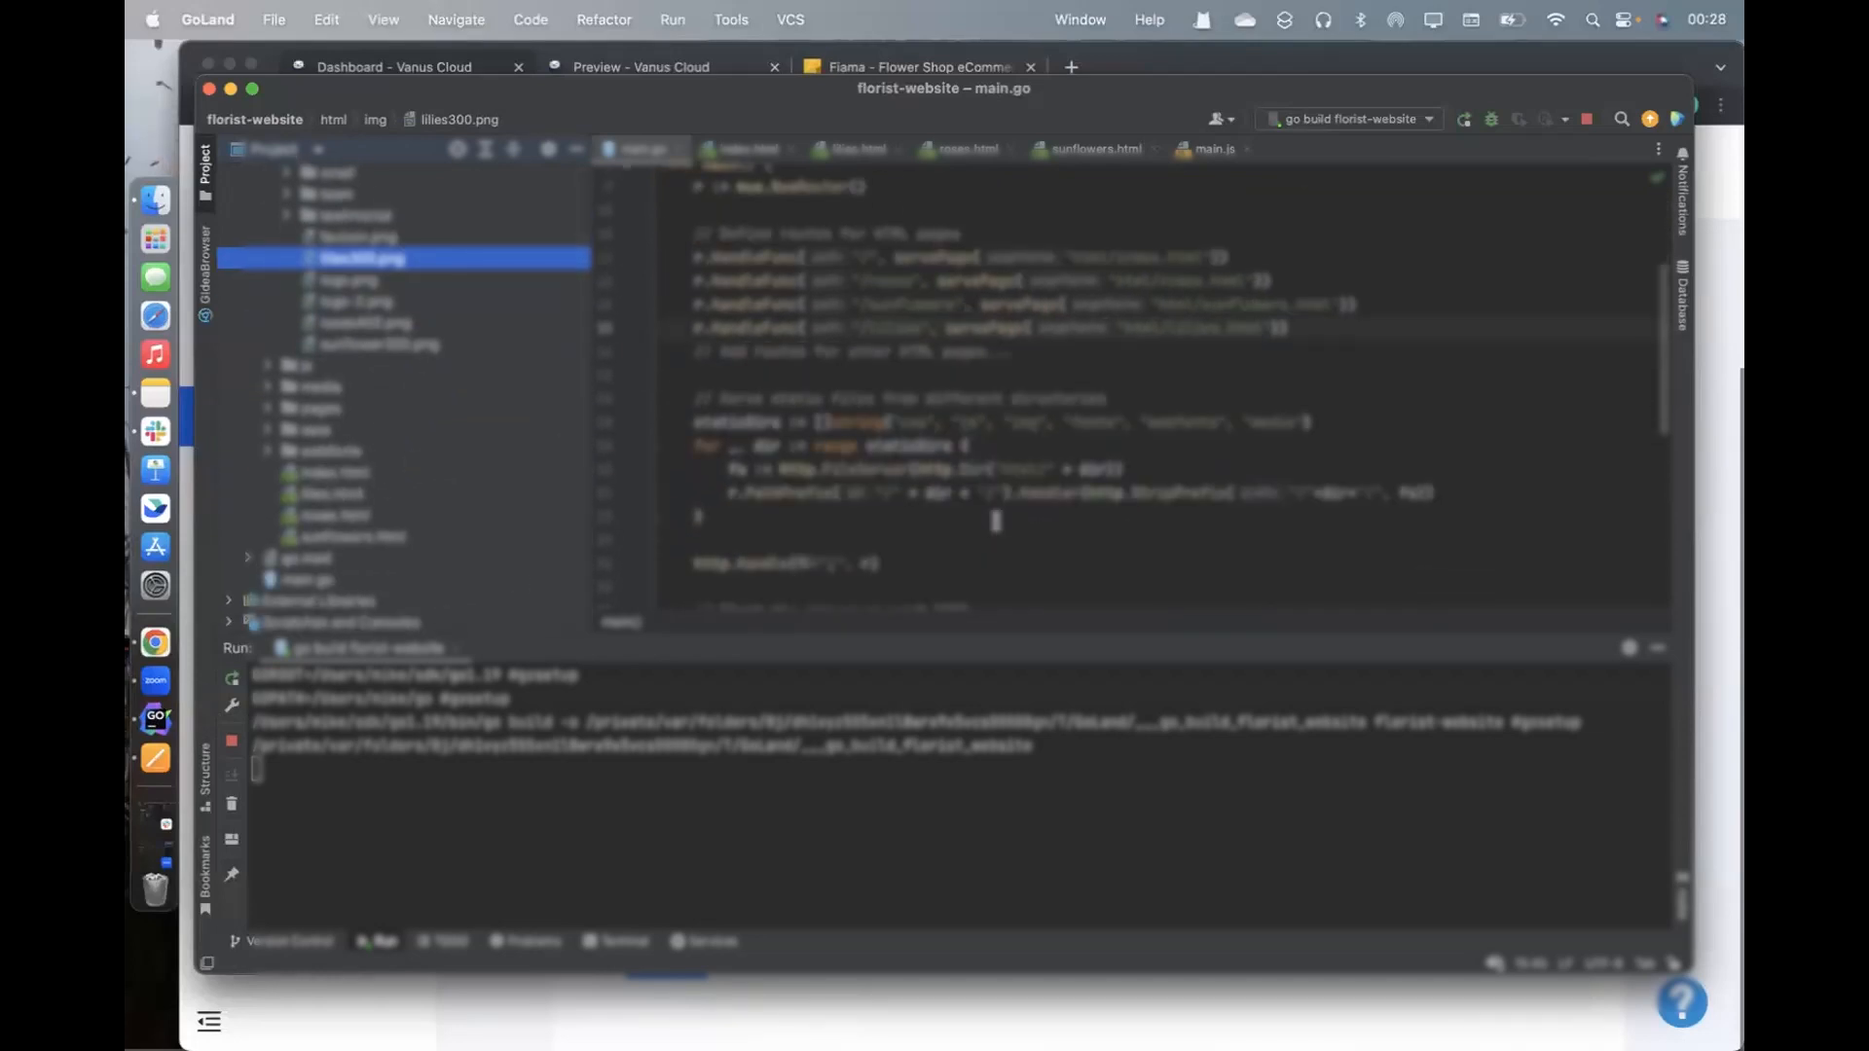
Open index.html, then cut the Vanus embed script block from its head section and paste it back in place
{"action": "left_click", "coordinate": [344, 477]}
{"action": "double_click", "coordinate": [345, 477]}
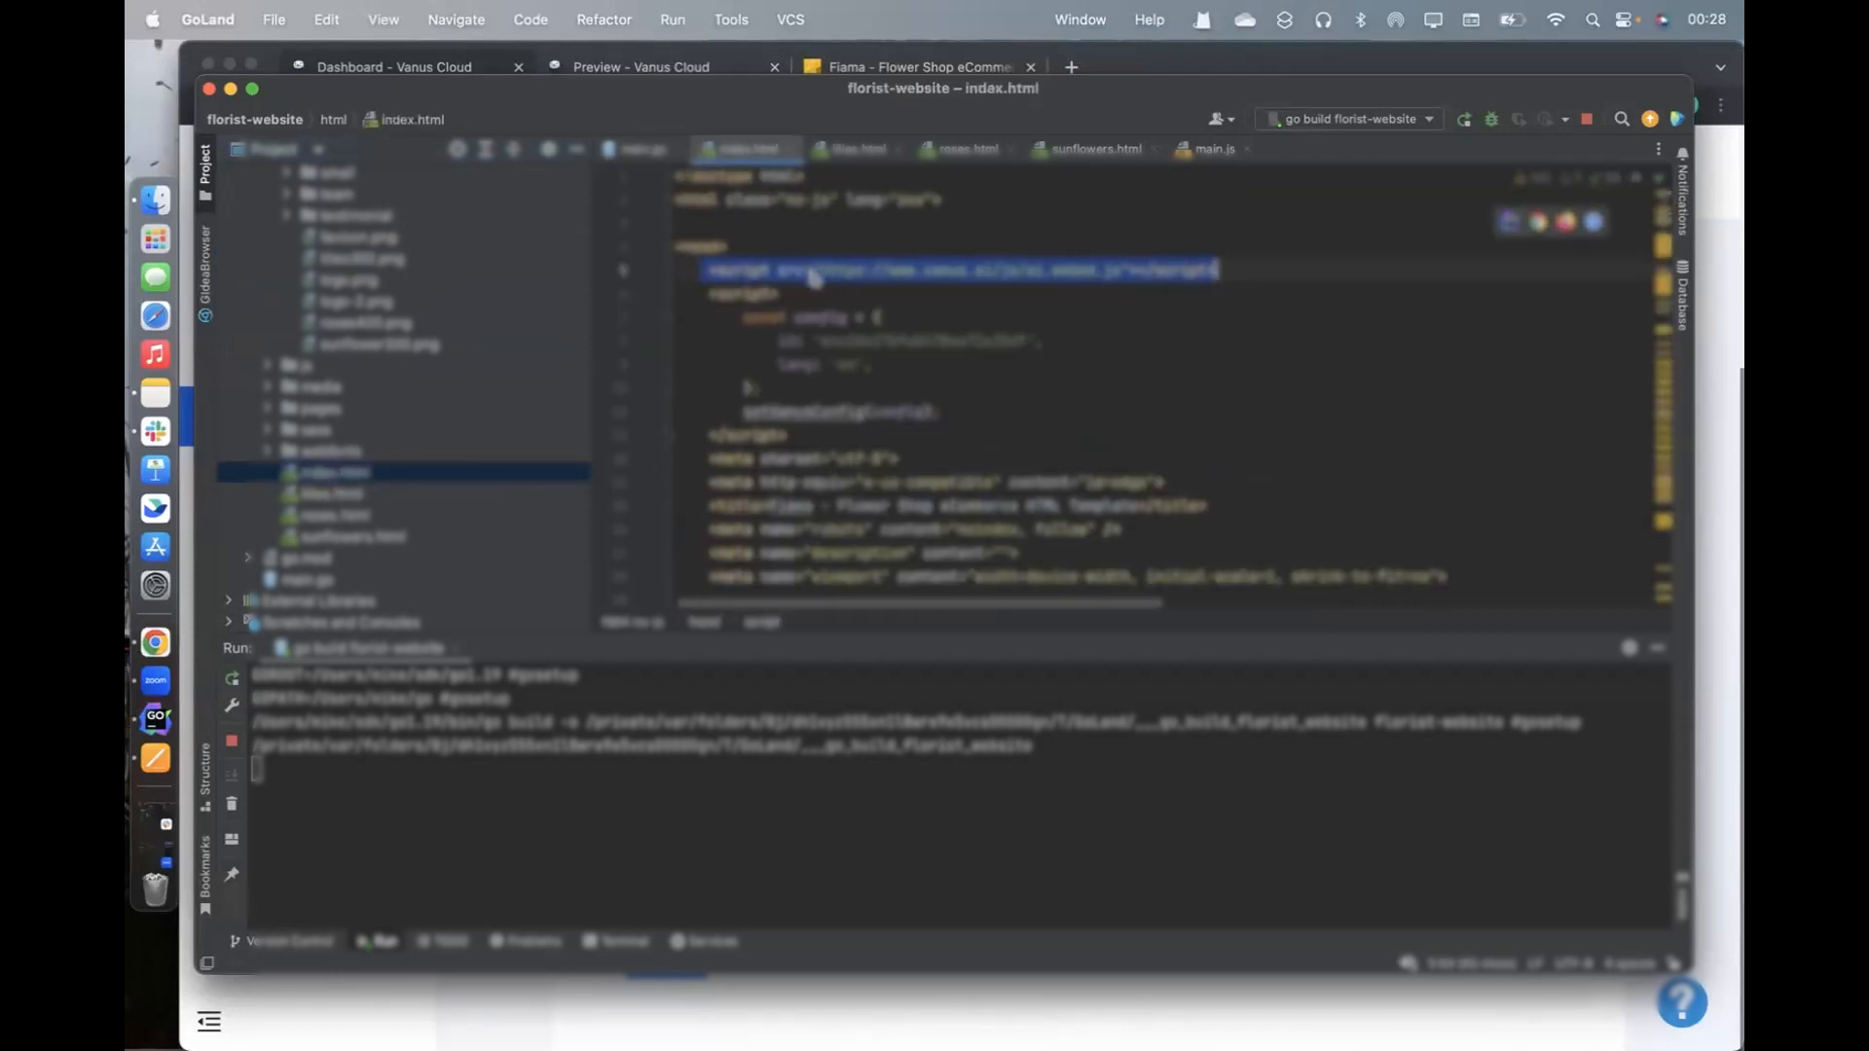
{"action": "left_click", "coordinate": [703, 272]}
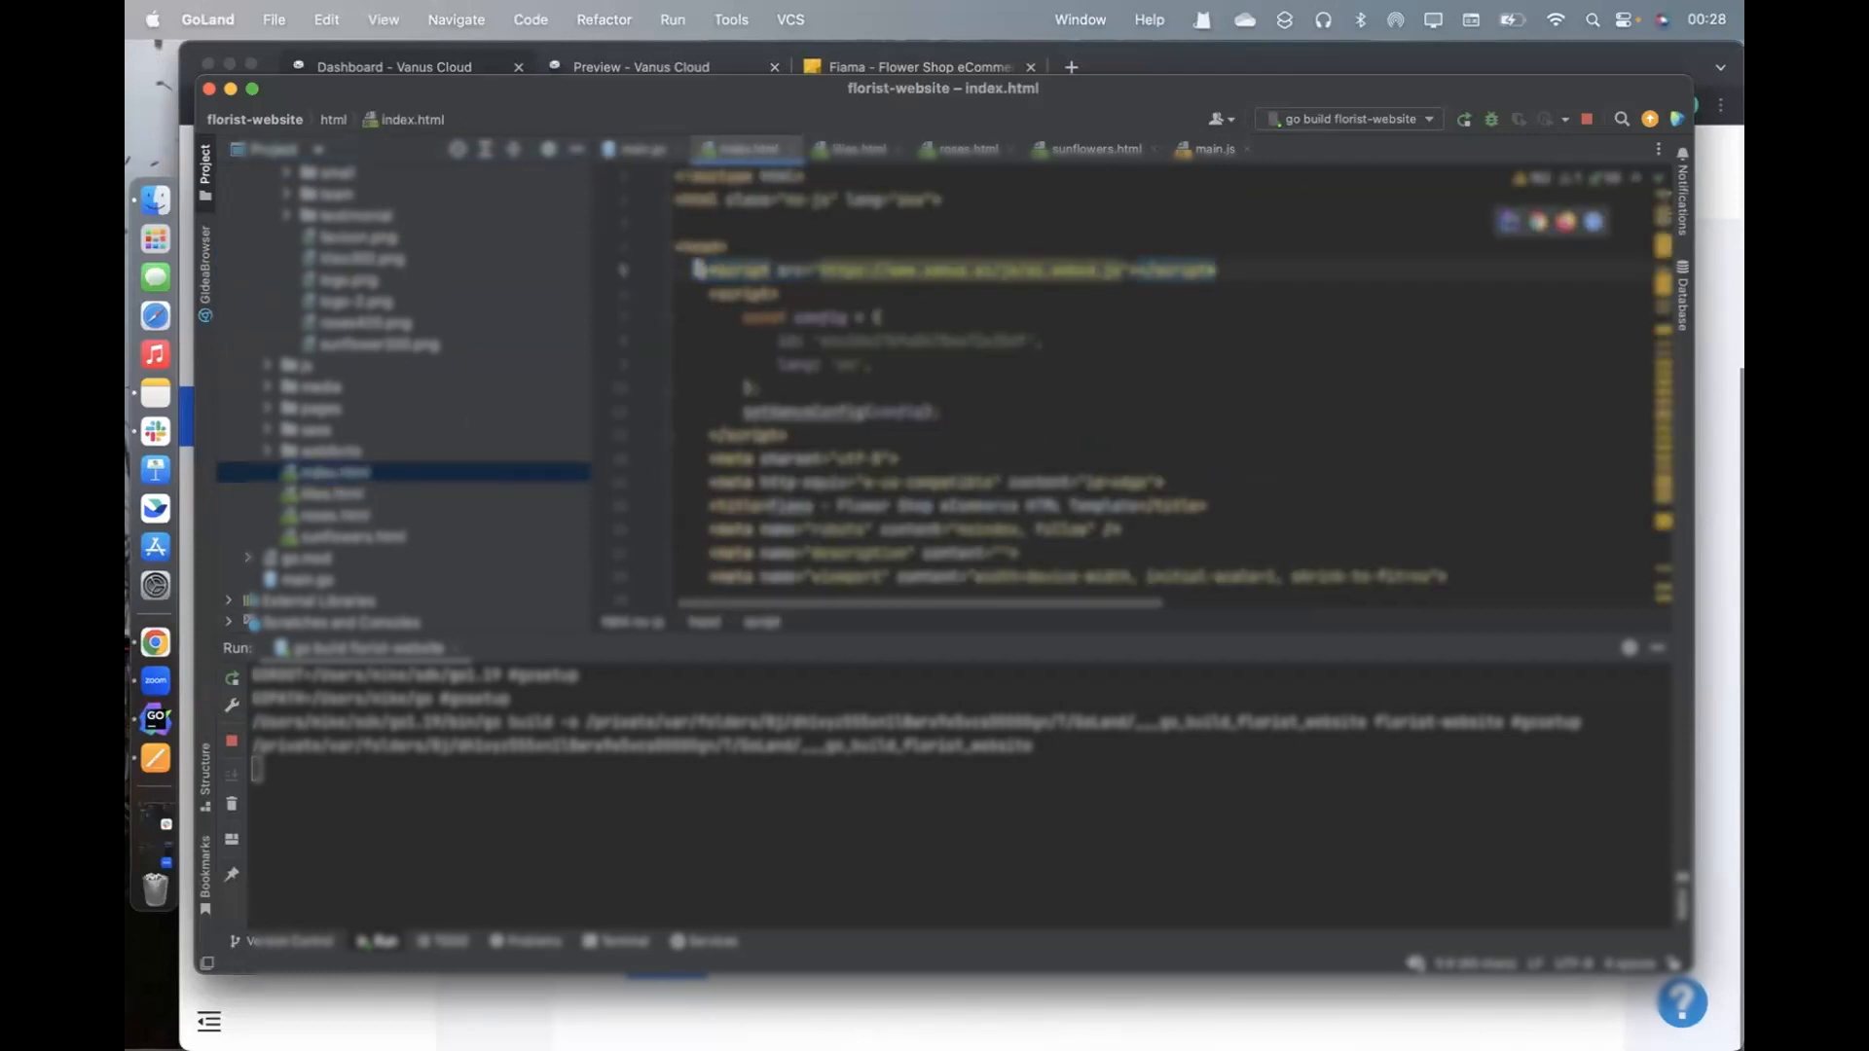
{"action": "left_click_drag", "start_coordinate": [702, 271], "coordinate": [943, 435]}
{"action": "key", "text": "cmd+x"}
{"action": "key", "text": "cmd+v"}
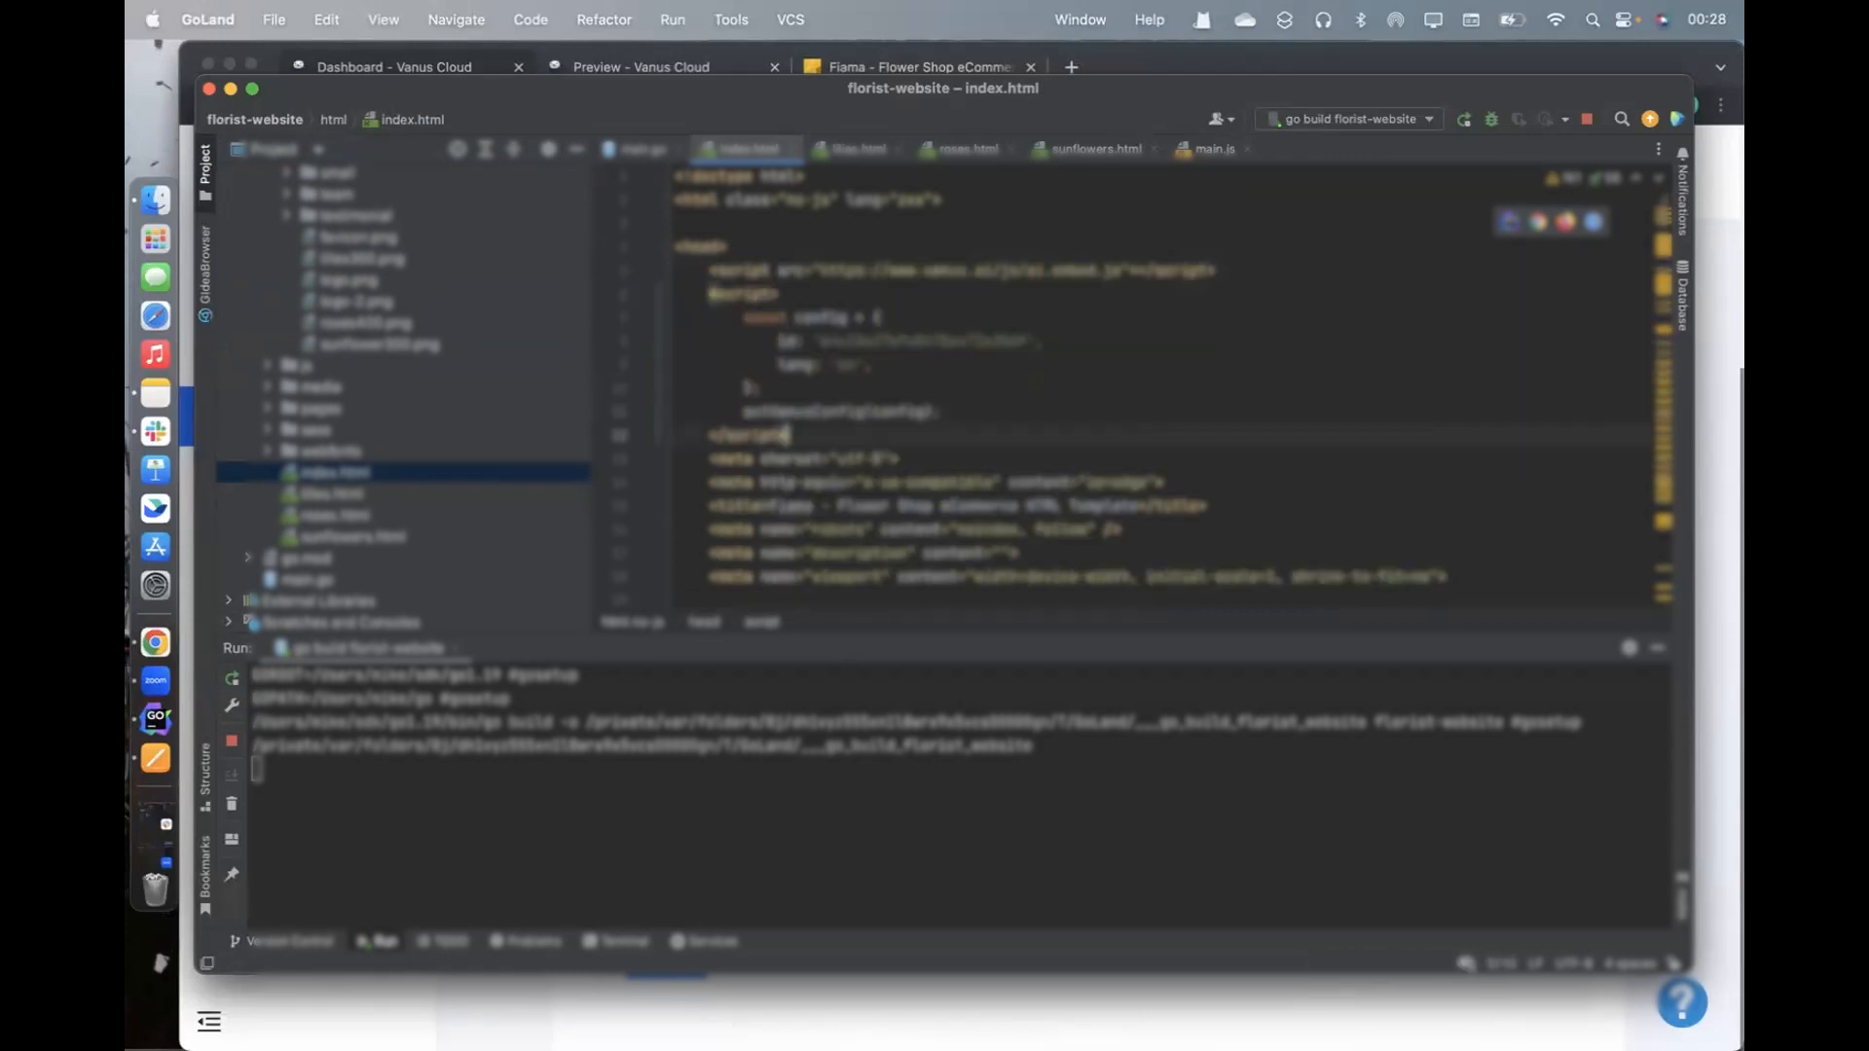
Examine the Vanus embed script in lilies.html, roses.html and sunflowers.html, and minimize the code editor
{"action": "double_click", "coordinate": [331, 493]}
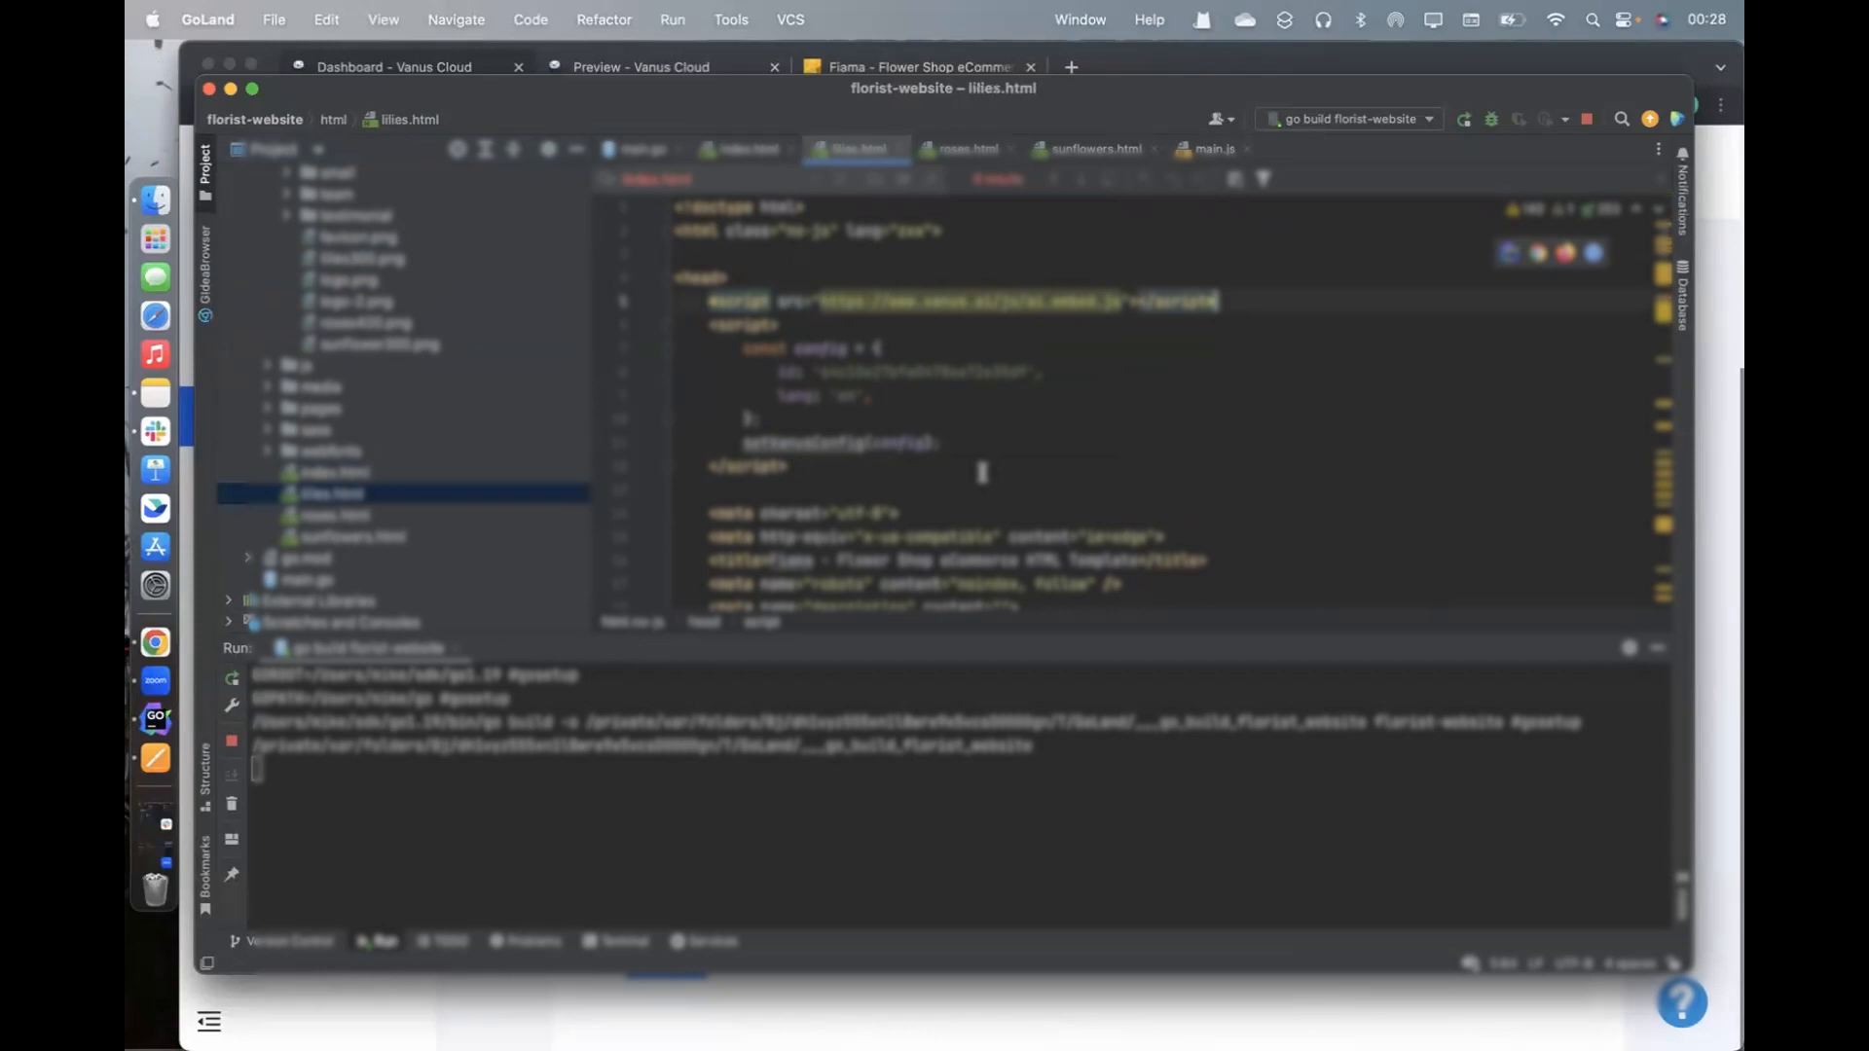
{"action": "double_click", "coordinate": [292, 515]}
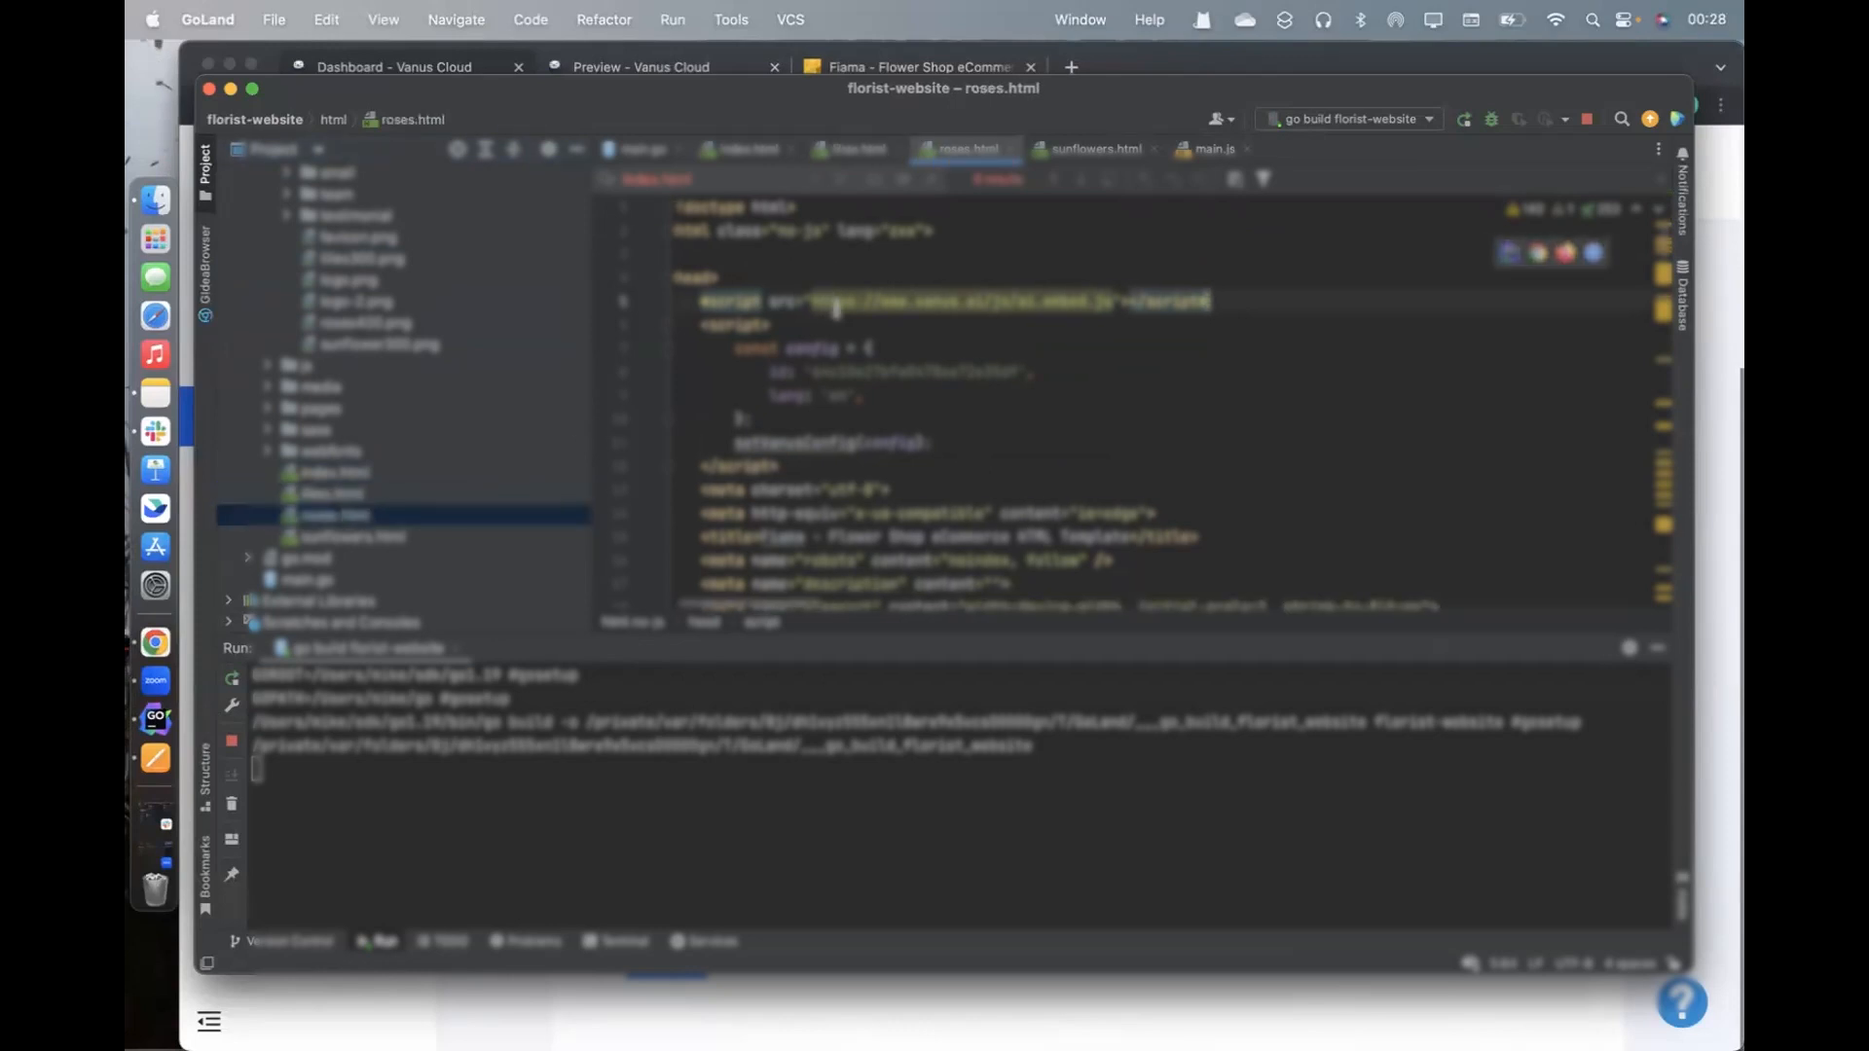
{"action": "left_click", "coordinate": [854, 469]}
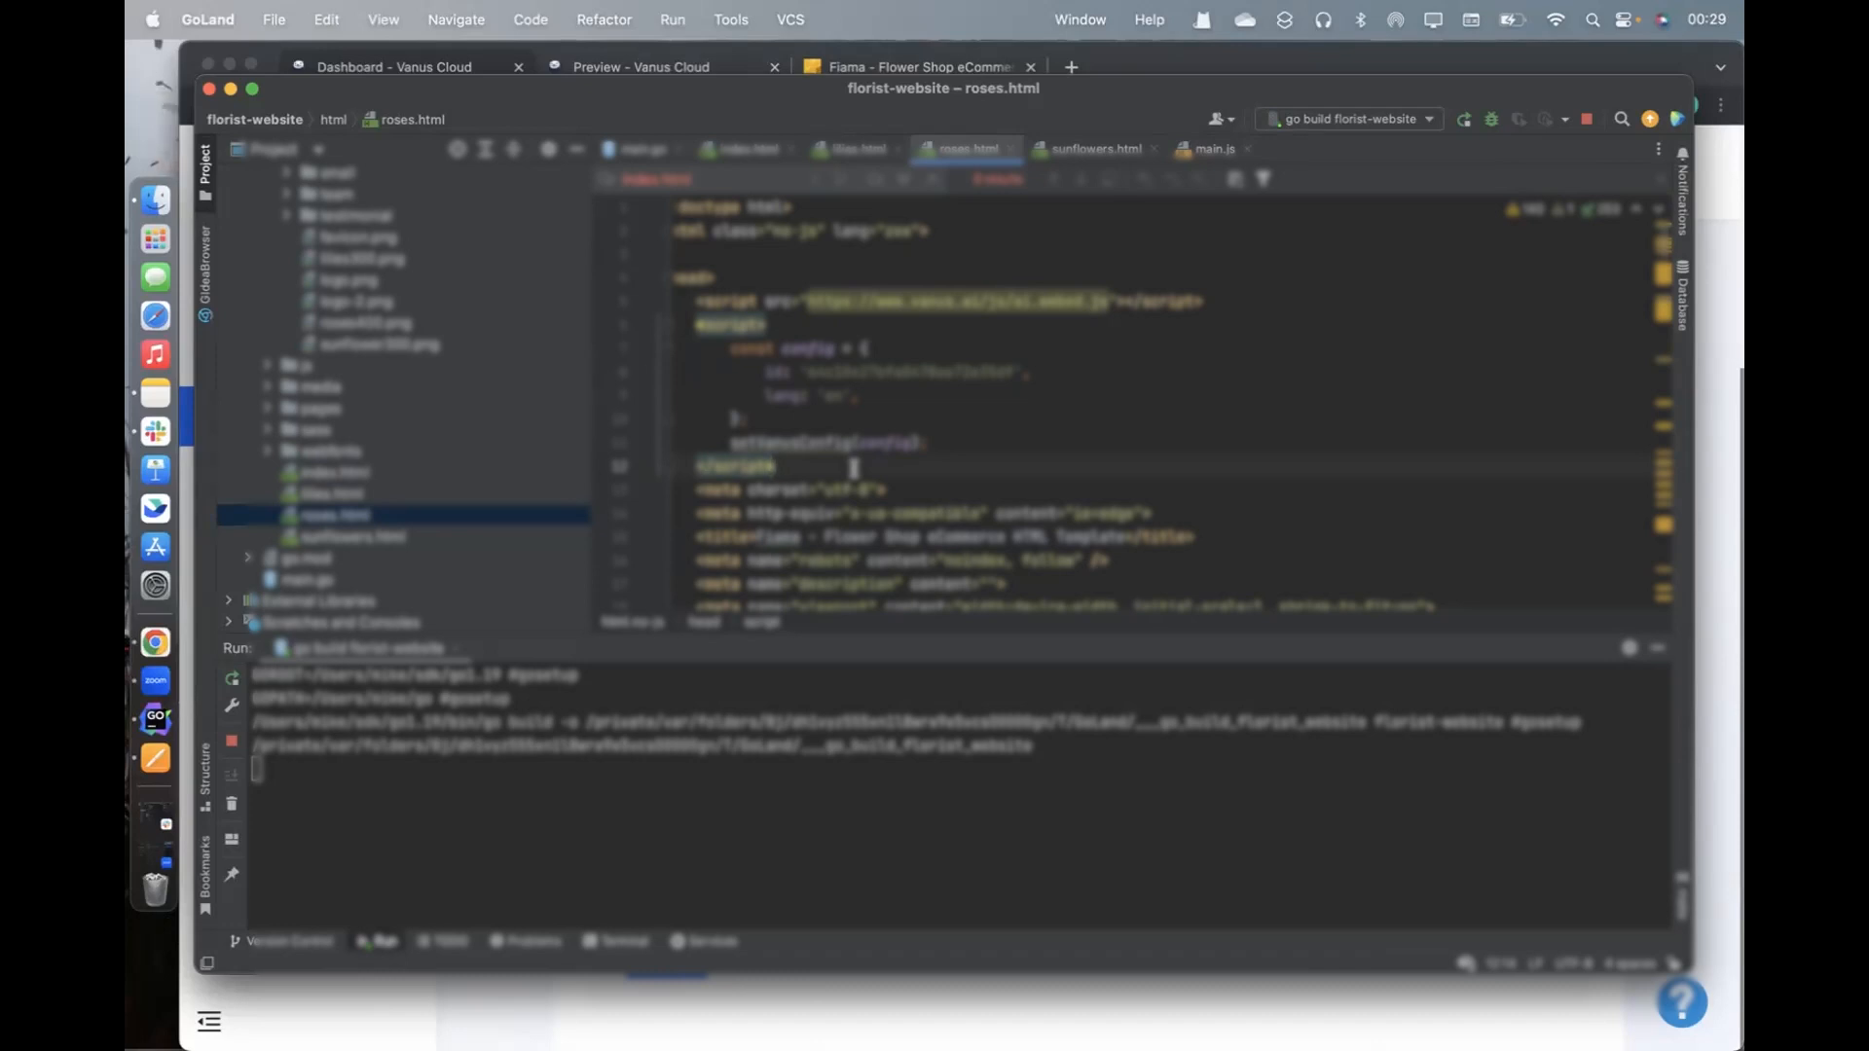
{"action": "double_click", "coordinate": [399, 536]}
{"action": "scroll", "coordinate": [1141, 375], "scroll_direction": "up", "scroll_amount": 20}
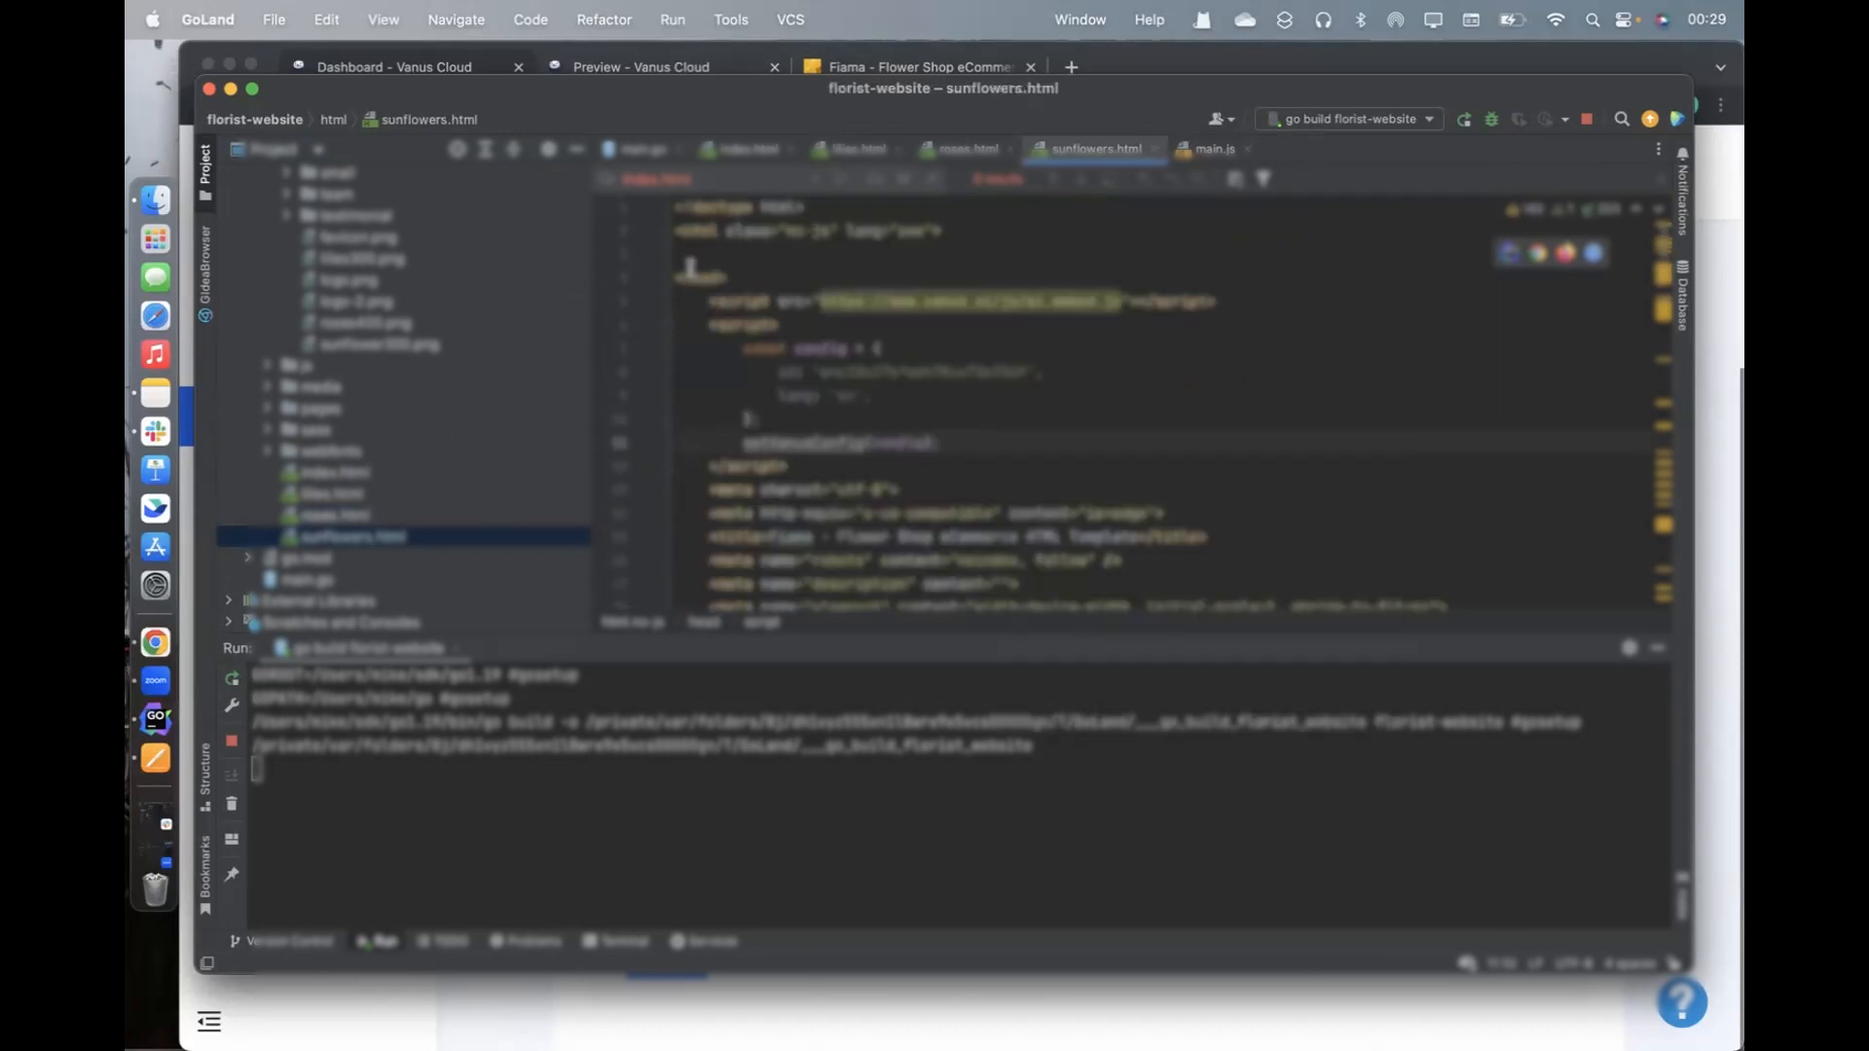
{"action": "left_click", "coordinate": [230, 88]}
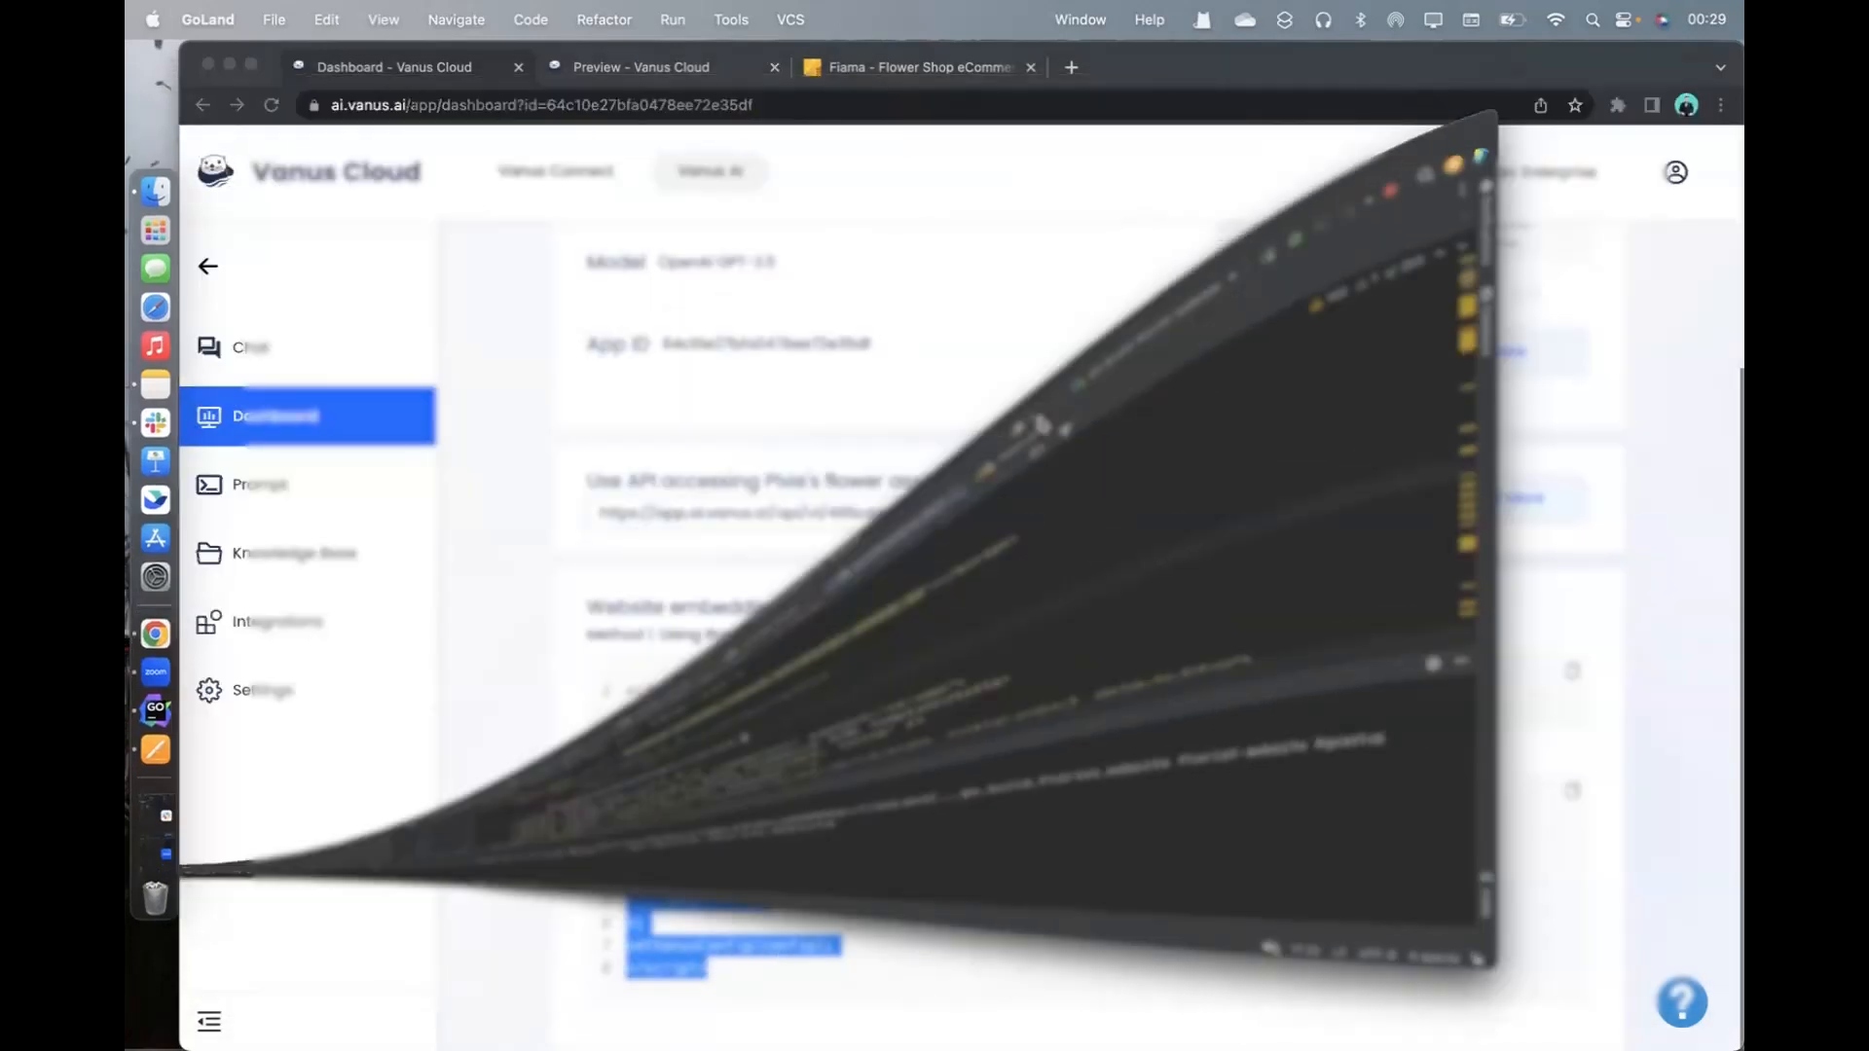
Open the flower shop site and look over its home page header, banner and offers
{"action": "left_click", "coordinate": [867, 69]}
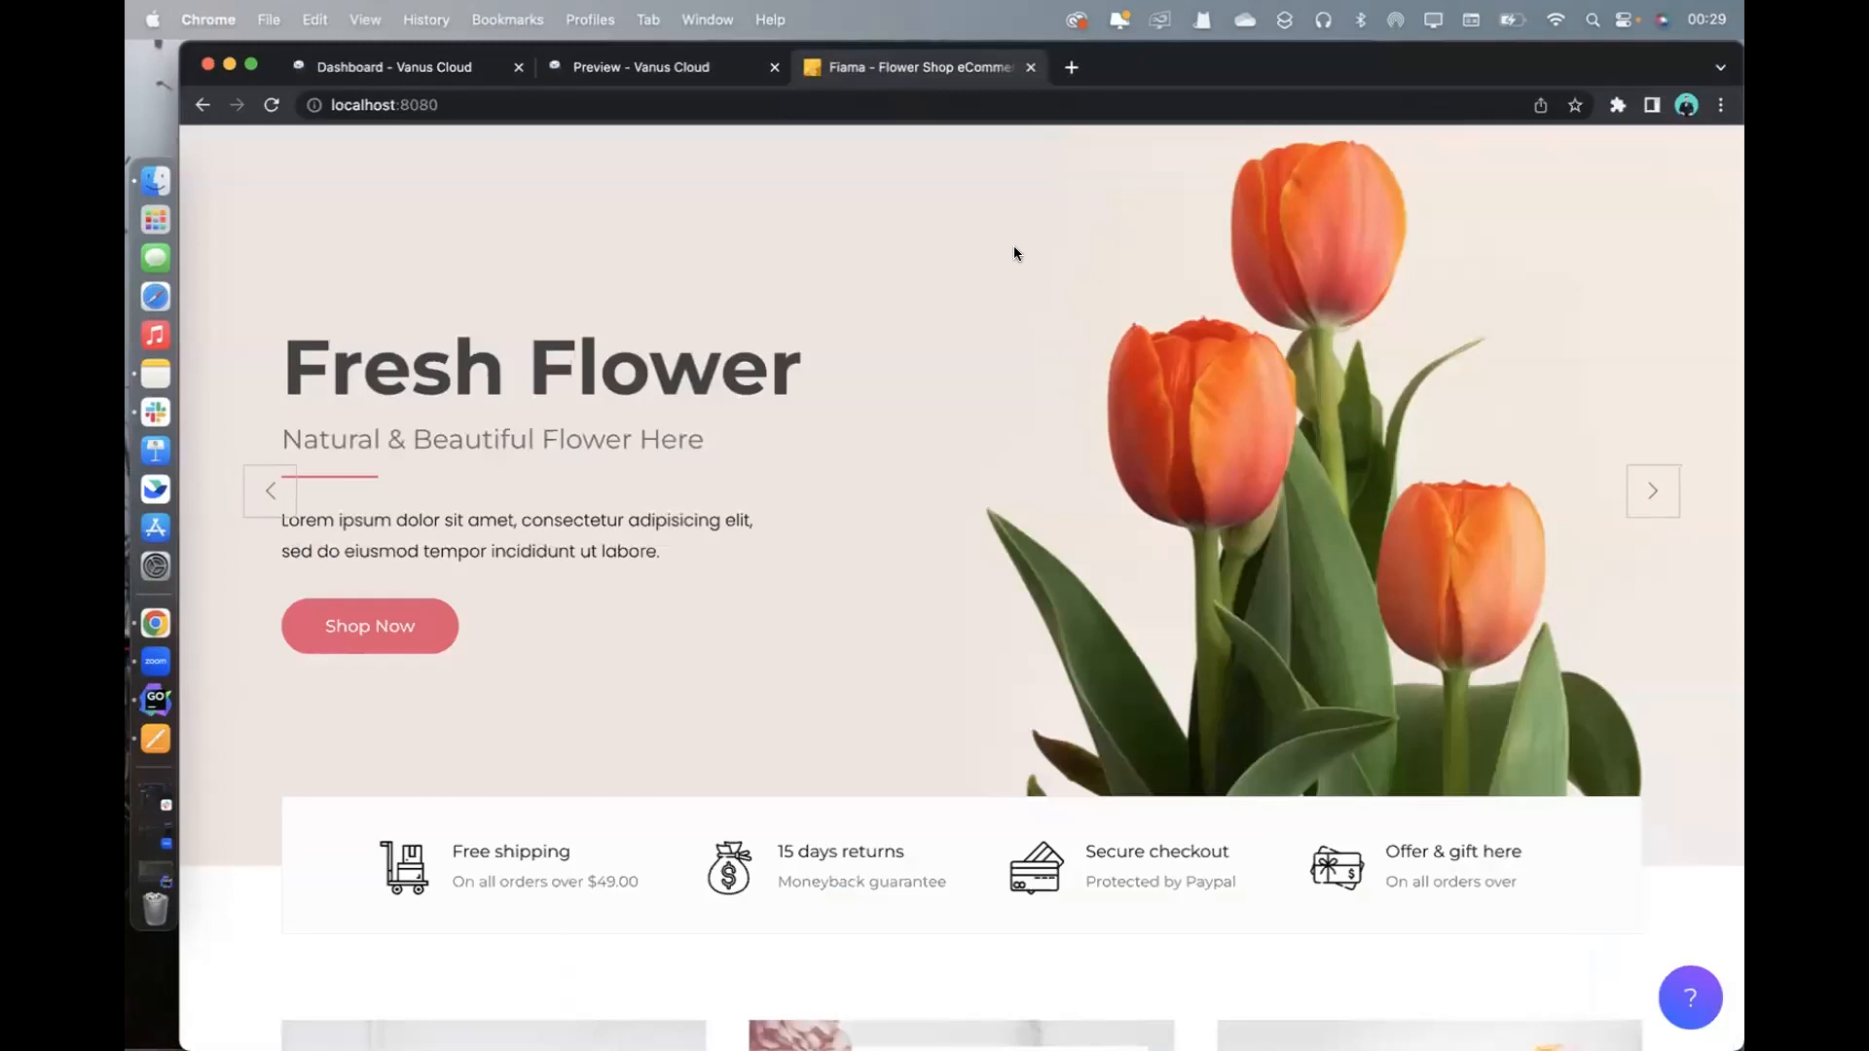
{"action": "scroll", "coordinate": [1406, 666], "scroll_direction": "up", "scroll_amount": 3}
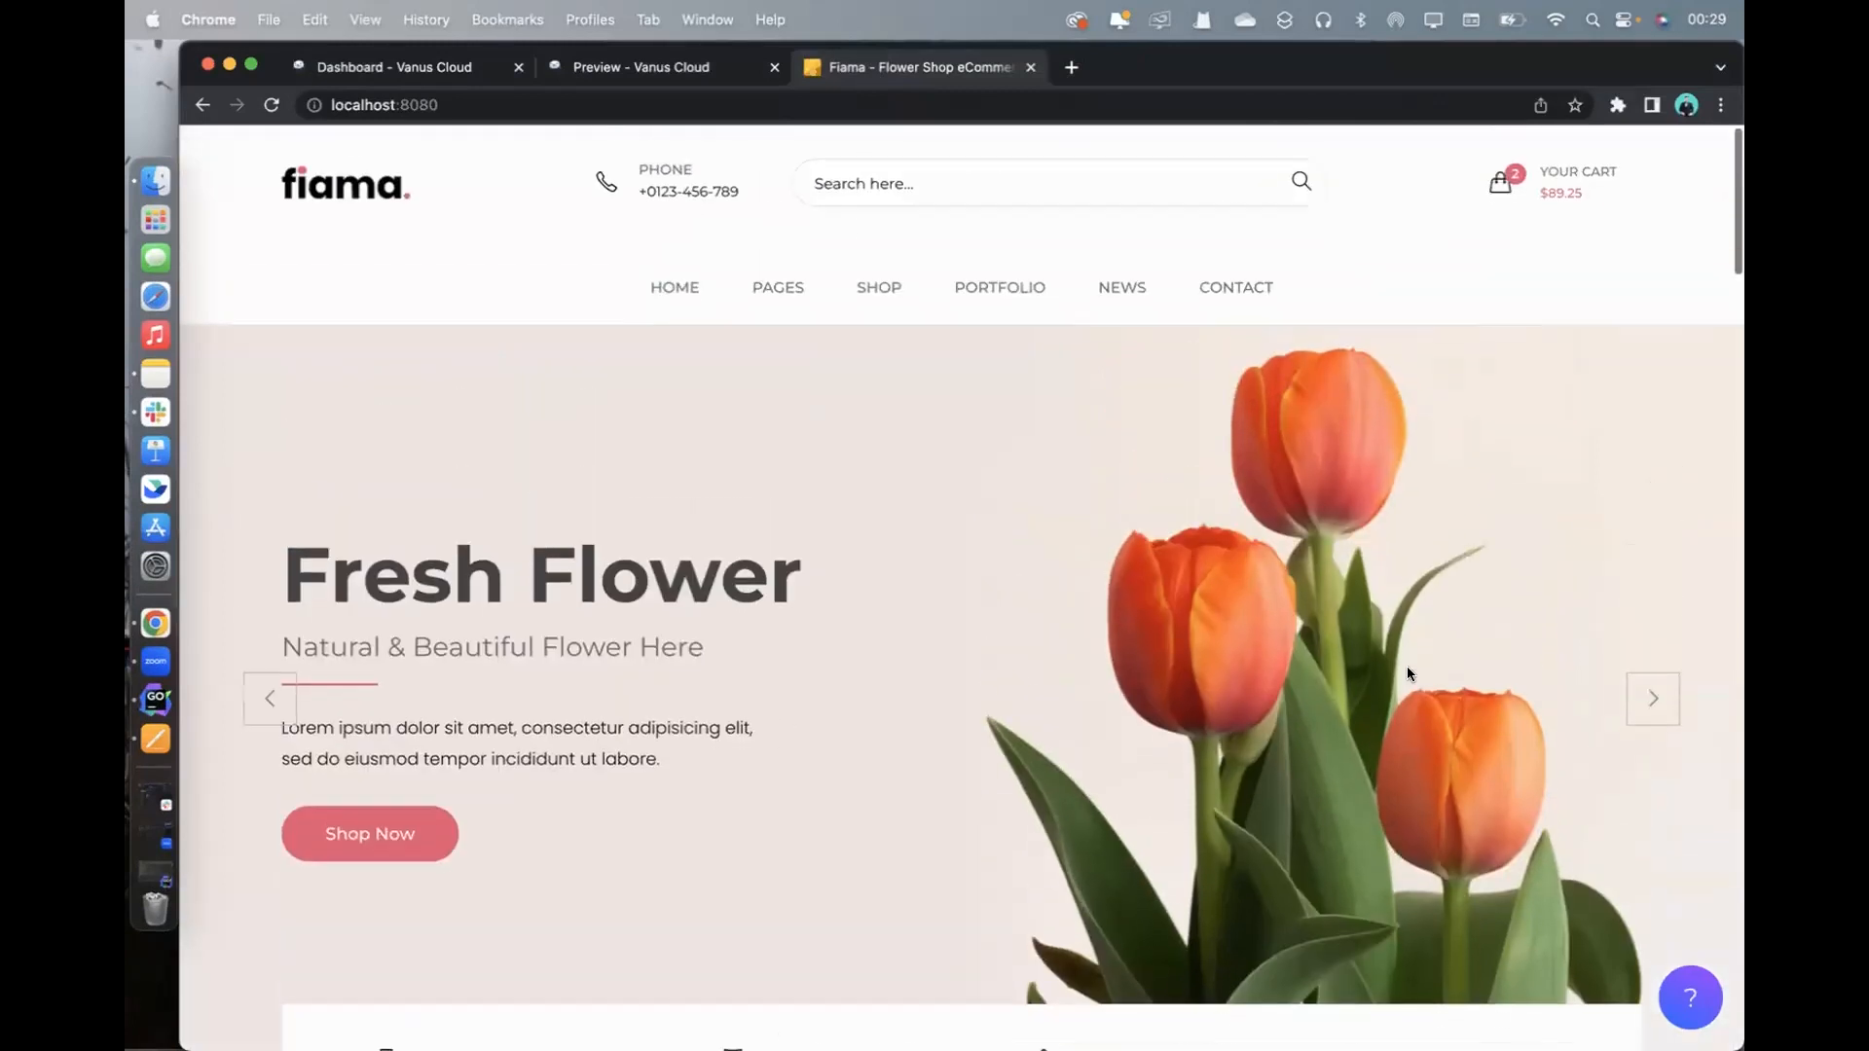
{"action": "scroll", "coordinate": [692, 230], "scroll_direction": "down", "scroll_amount": 10}
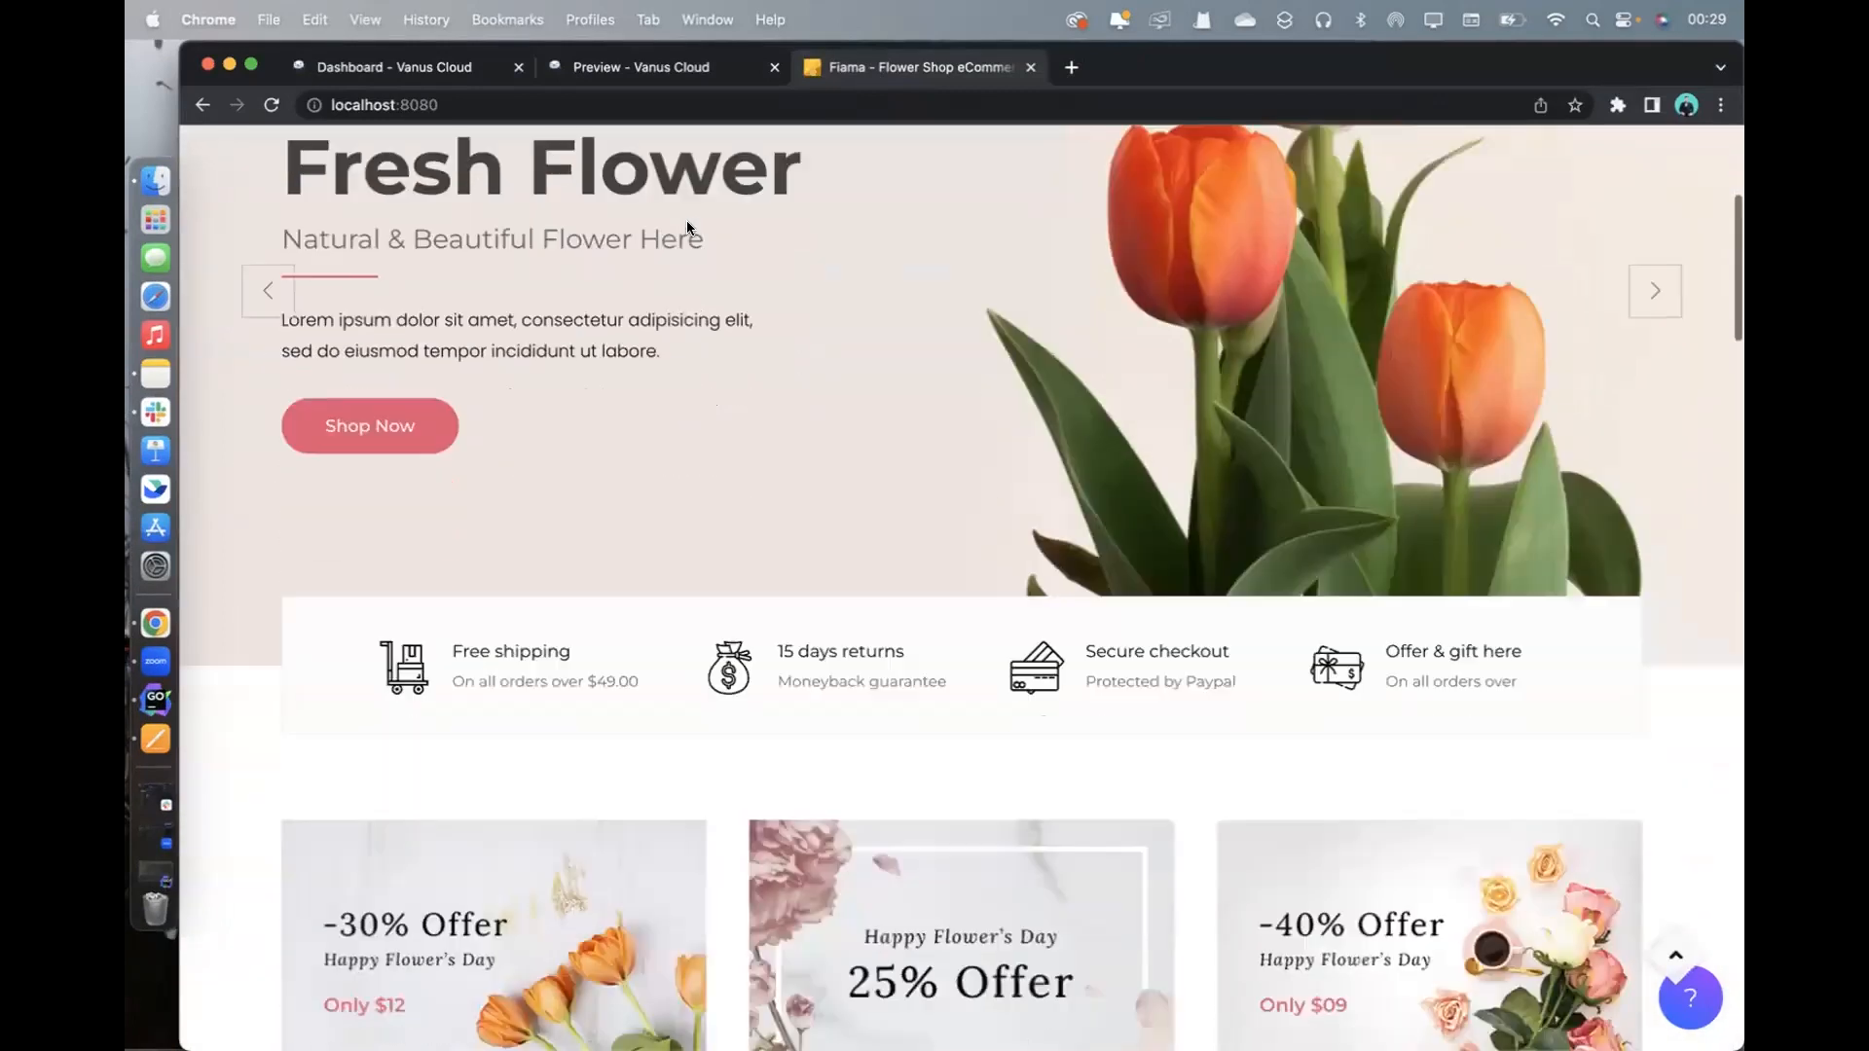
{"action": "scroll", "coordinate": [1059, 502], "scroll_direction": "up", "scroll_amount": 6}
{"action": "scroll", "coordinate": [1481, 901], "scroll_direction": "down", "scroll_amount": 2}
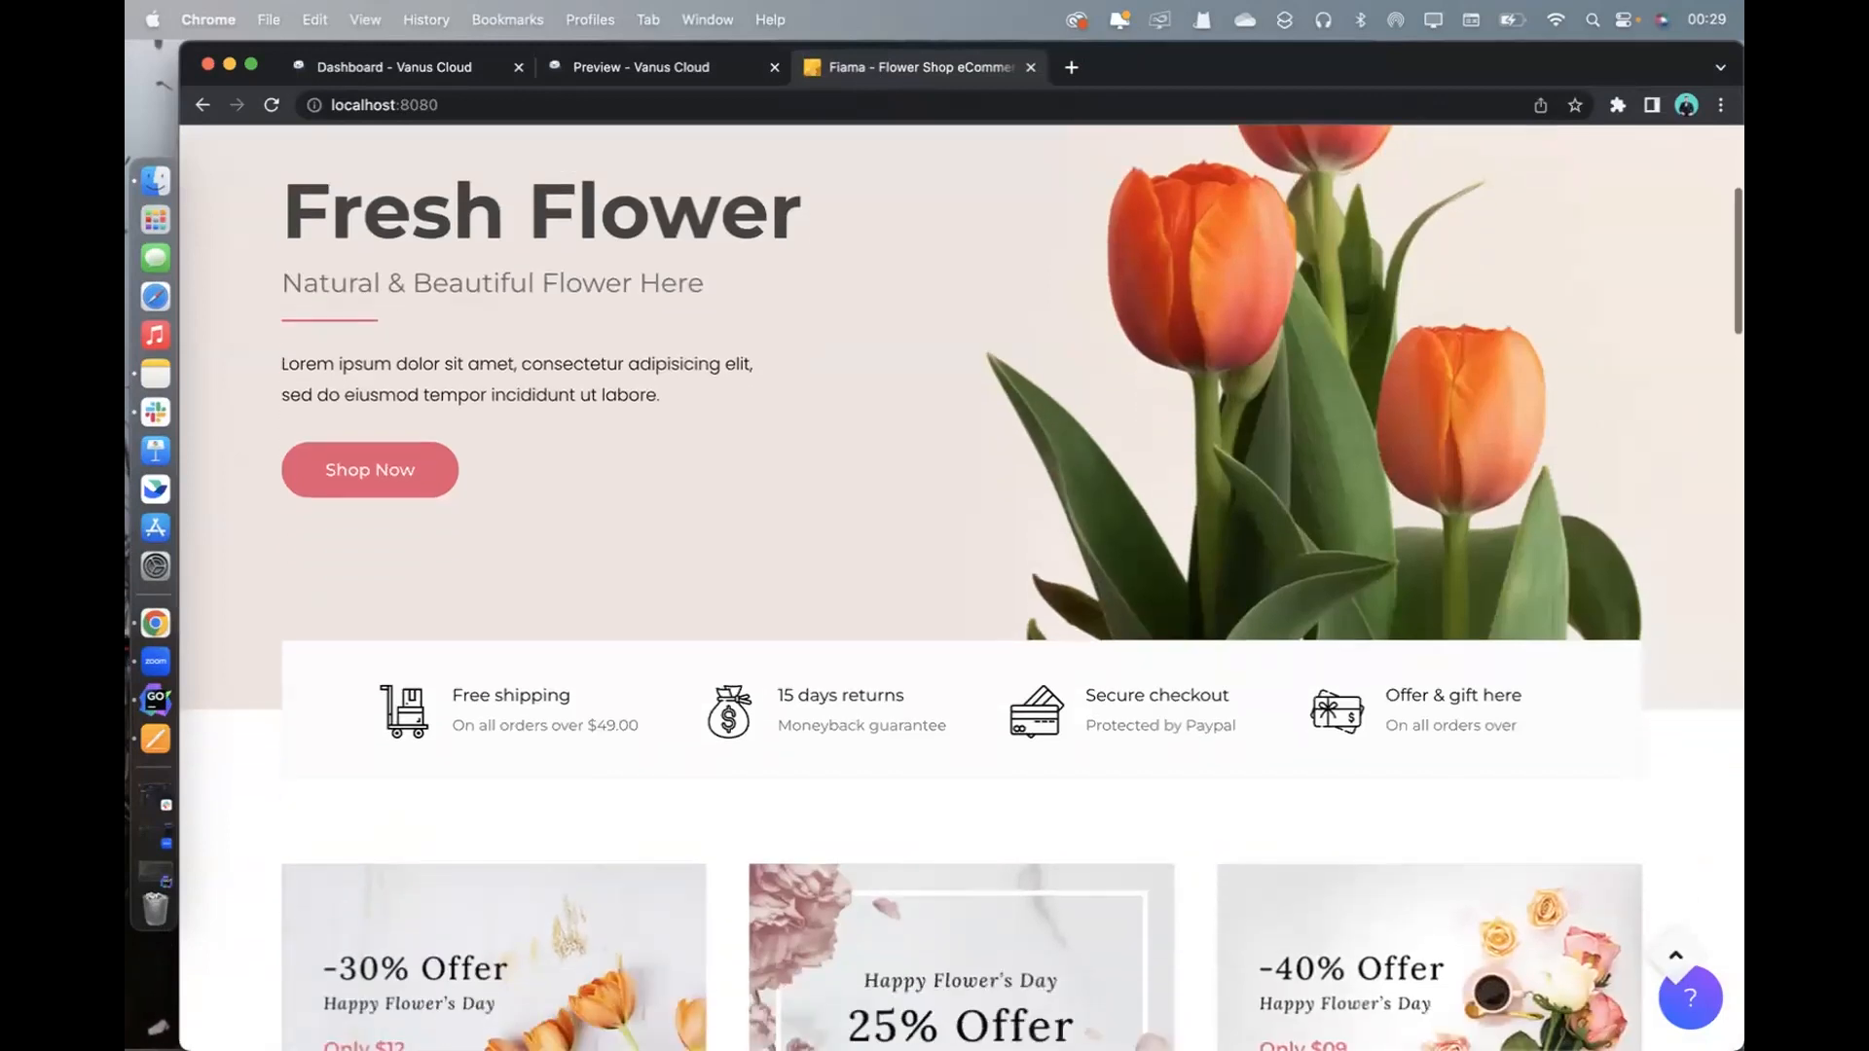
Open the embedded flower assistant and send it the messages "Hi pixie" and "I am looking for flowers"
{"action": "left_click", "coordinate": [1691, 998]}
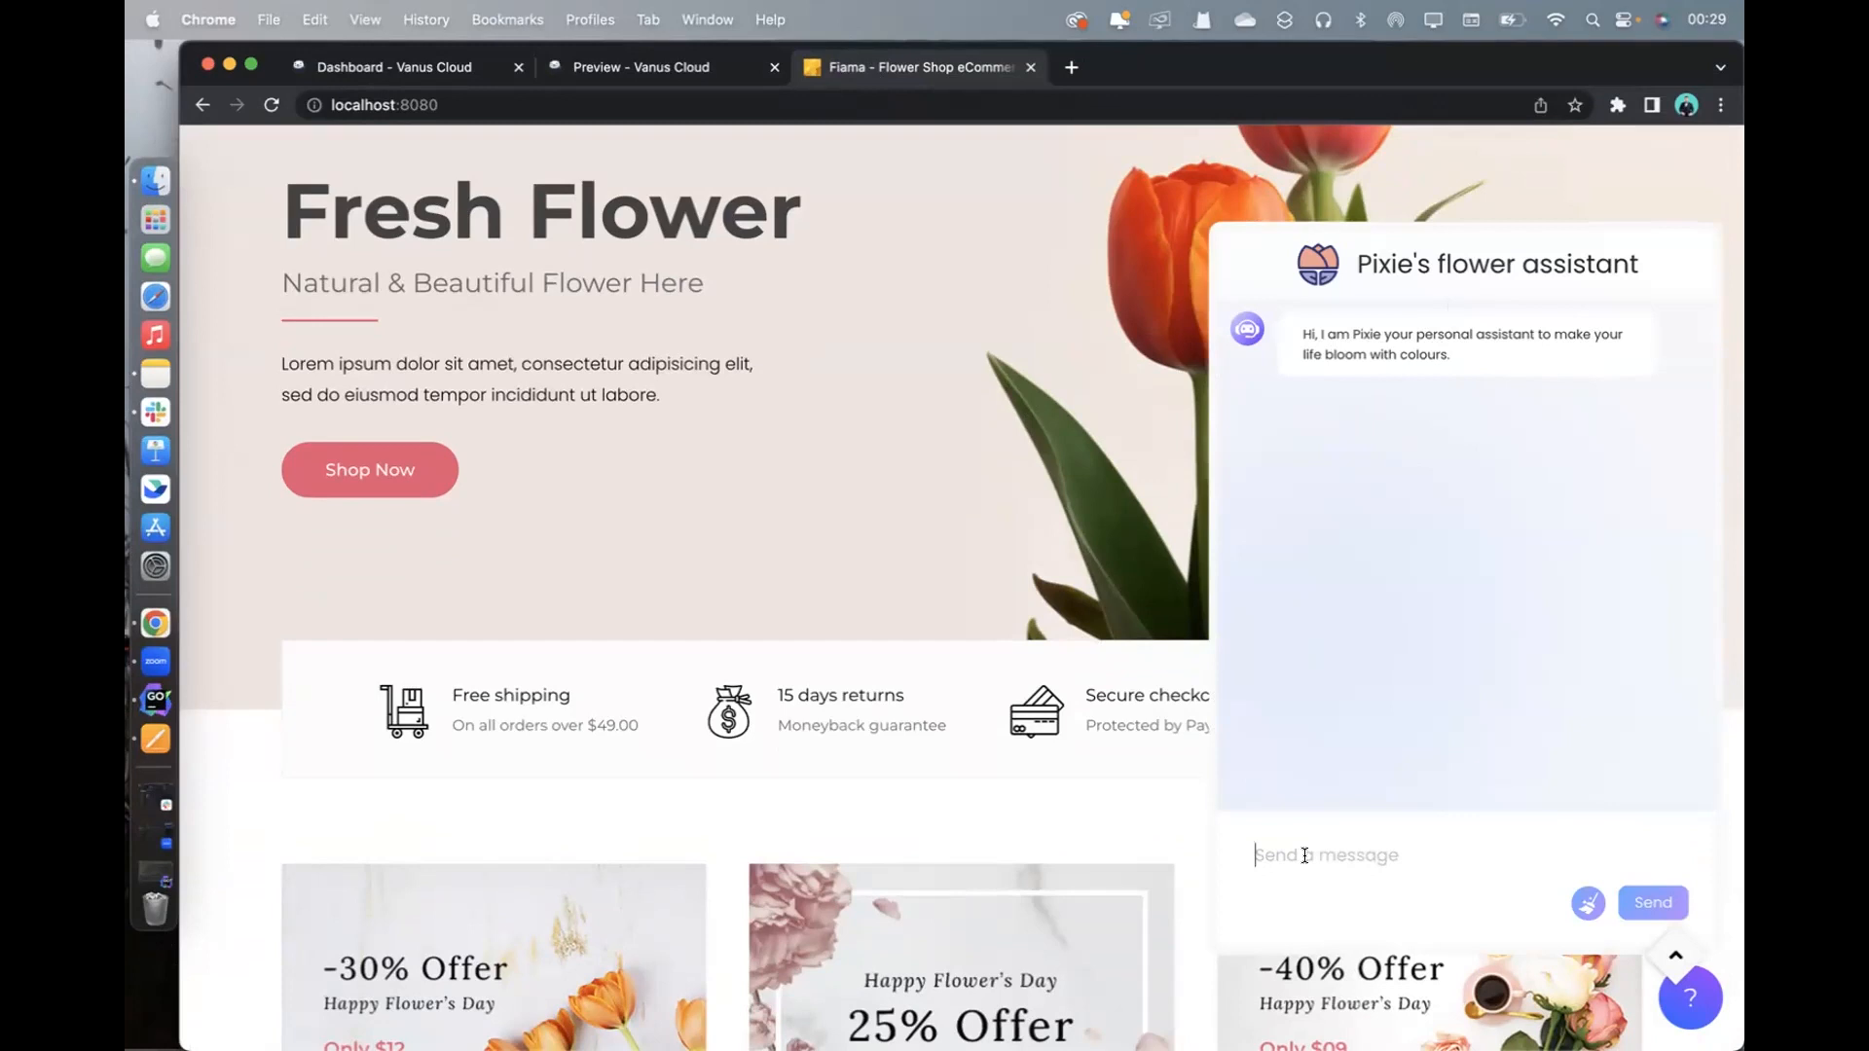
{"action": "type", "text": "Hi pixie"}
{"action": "key", "text": "Return"}
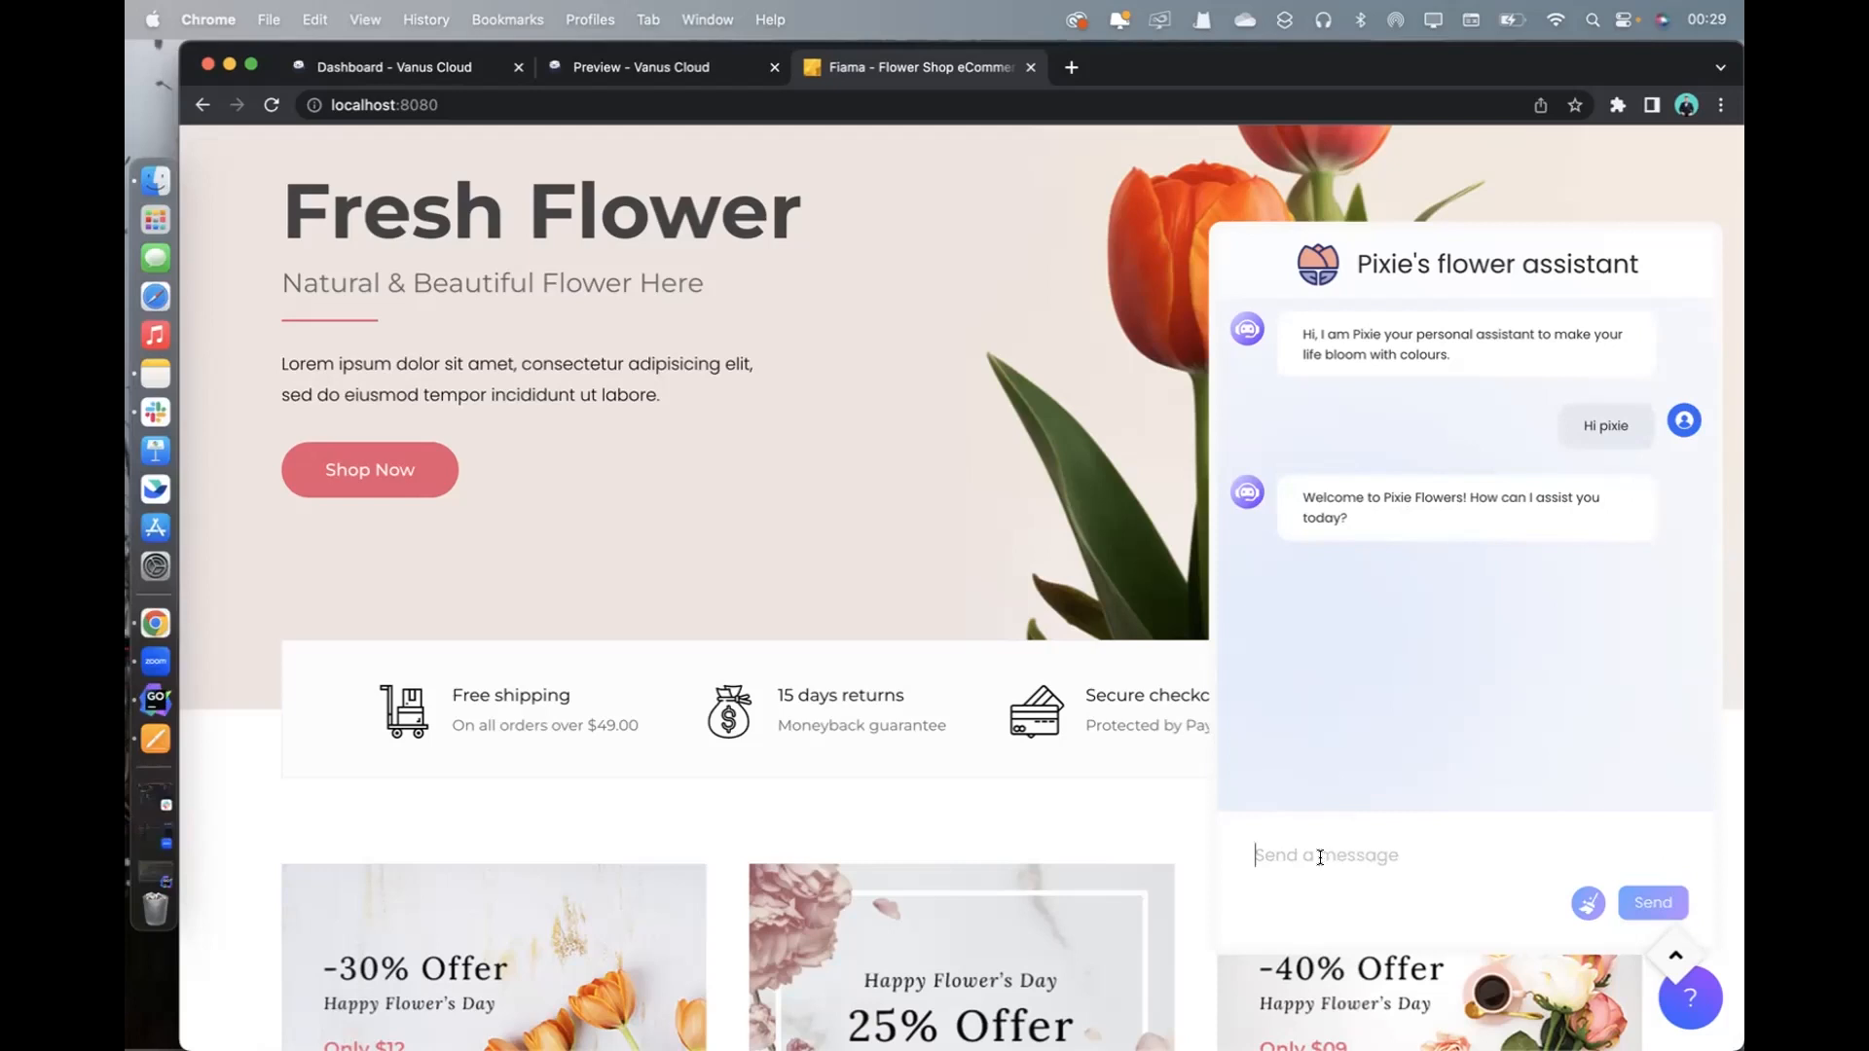
{"action": "type", "text": "I am looking for flowers"}
{"action": "key", "text": "Return"}
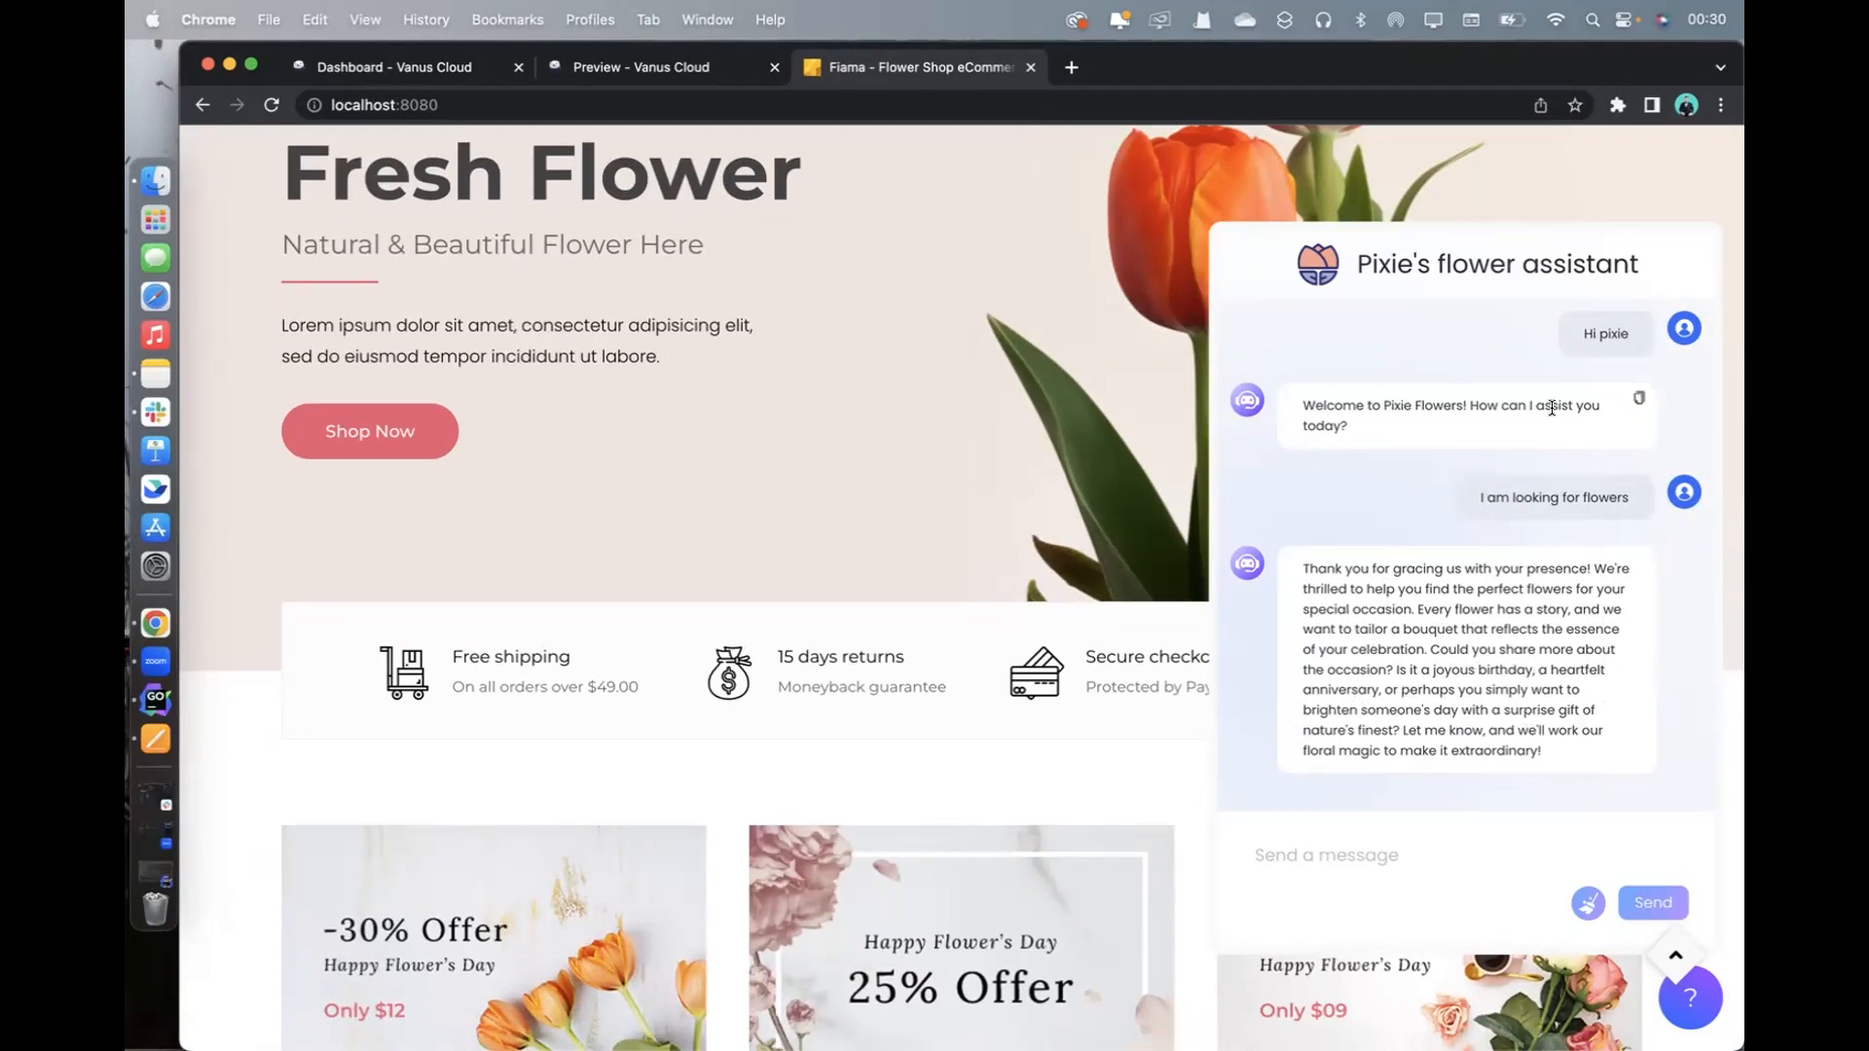
Send the flower assistant the message "I am looking for flowers for my girlfriend" and read through its suggestions
{"action": "scroll", "coordinate": [1442, 590], "scroll_direction": "up", "scroll_amount": 2}
{"action": "scroll", "coordinate": [1388, 591], "scroll_direction": "down", "scroll_amount": 2}
{"action": "left_click", "coordinate": [1309, 851]}
{"action": "type", "text": "I am looking for flowers for my girl"}
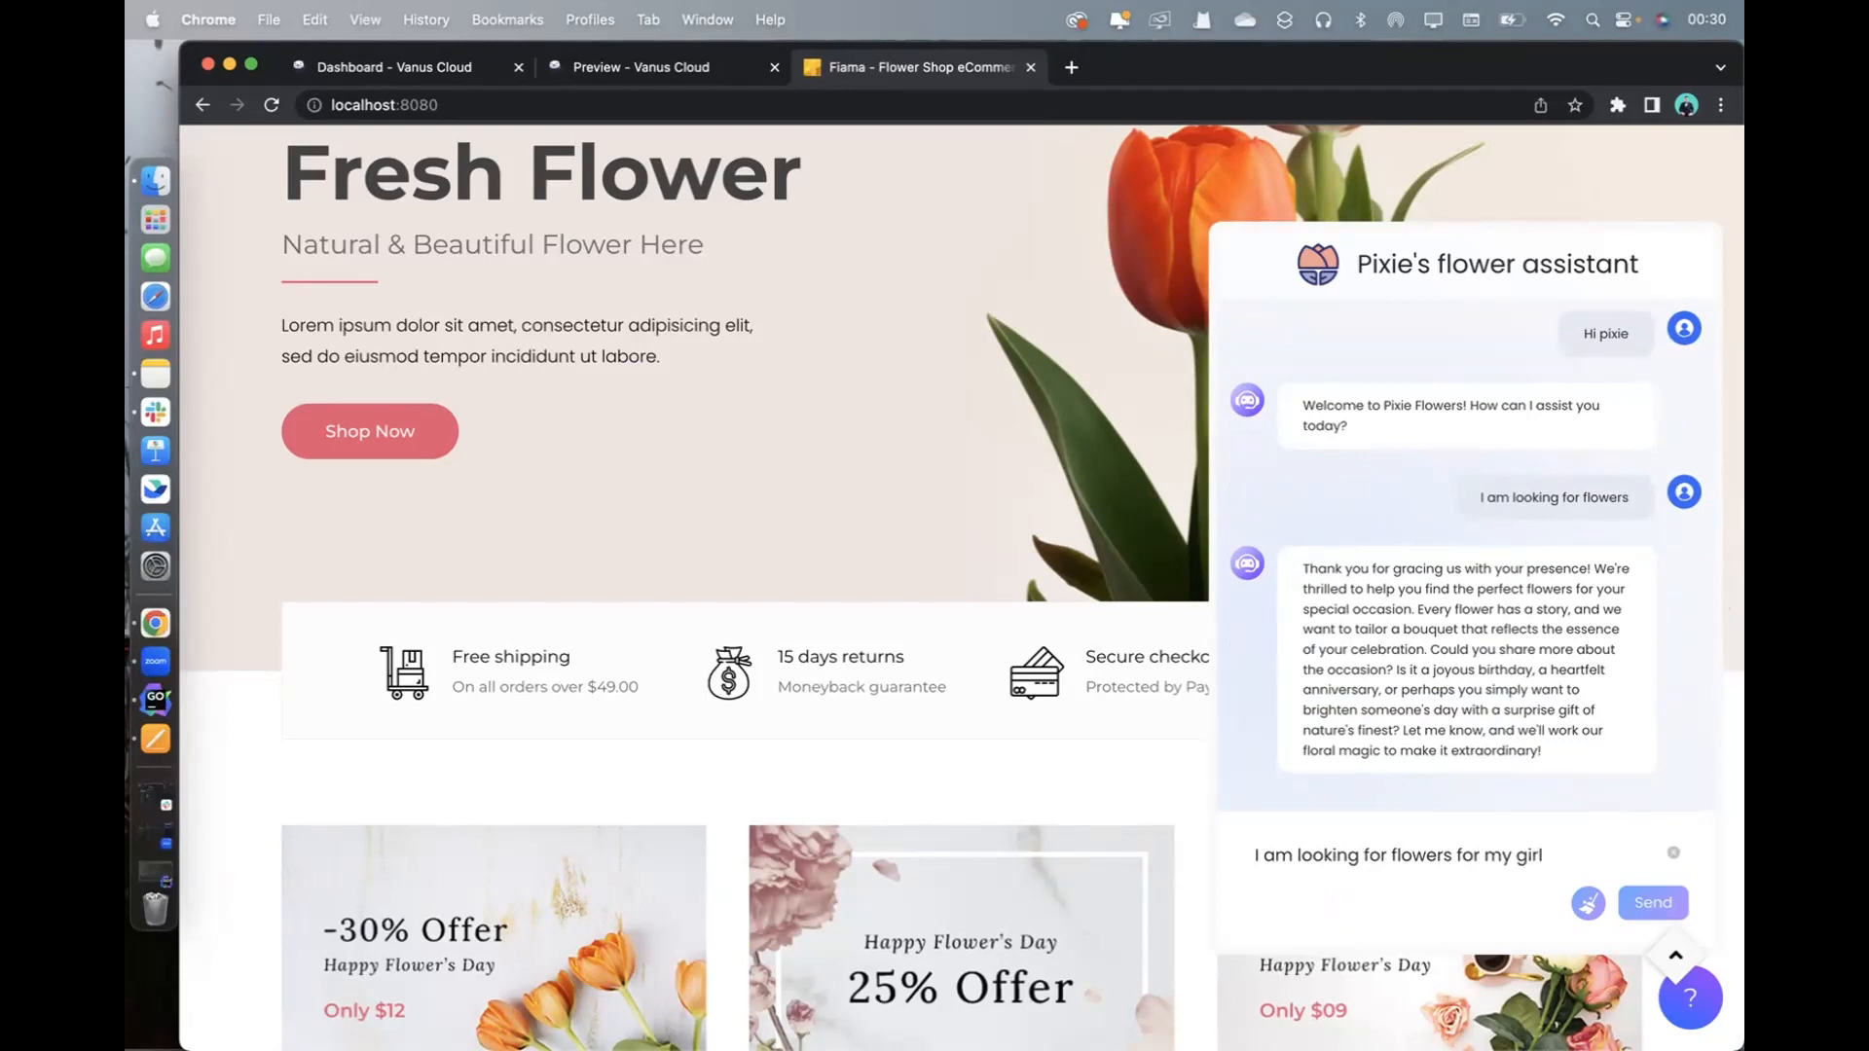
{"action": "type", "text": "kfriend"}
{"action": "key", "text": "Return"}
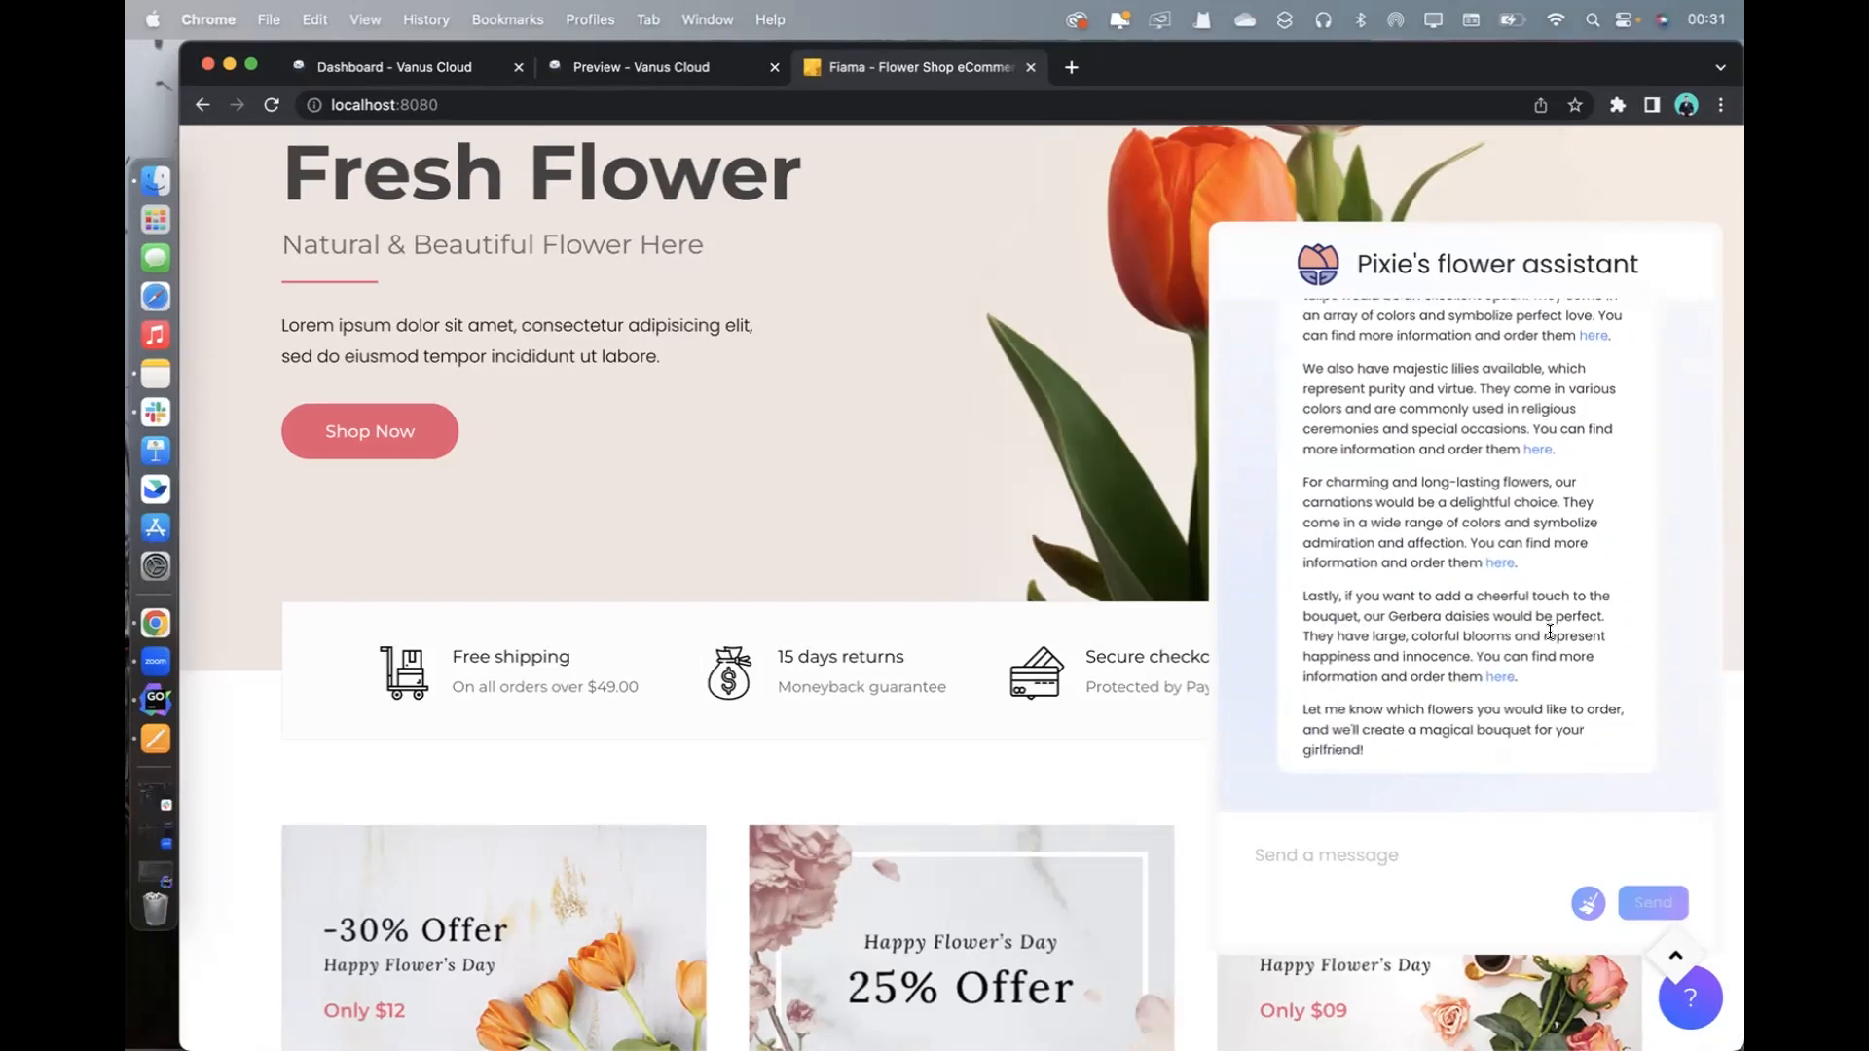
{"action": "scroll", "coordinate": [1550, 631], "scroll_direction": "down", "scroll_amount": 1}
{"action": "scroll", "coordinate": [1548, 628], "scroll_direction": "down", "scroll_amount": 3}
{"action": "scroll", "coordinate": [1544, 621], "scroll_direction": "up", "scroll_amount": 5}
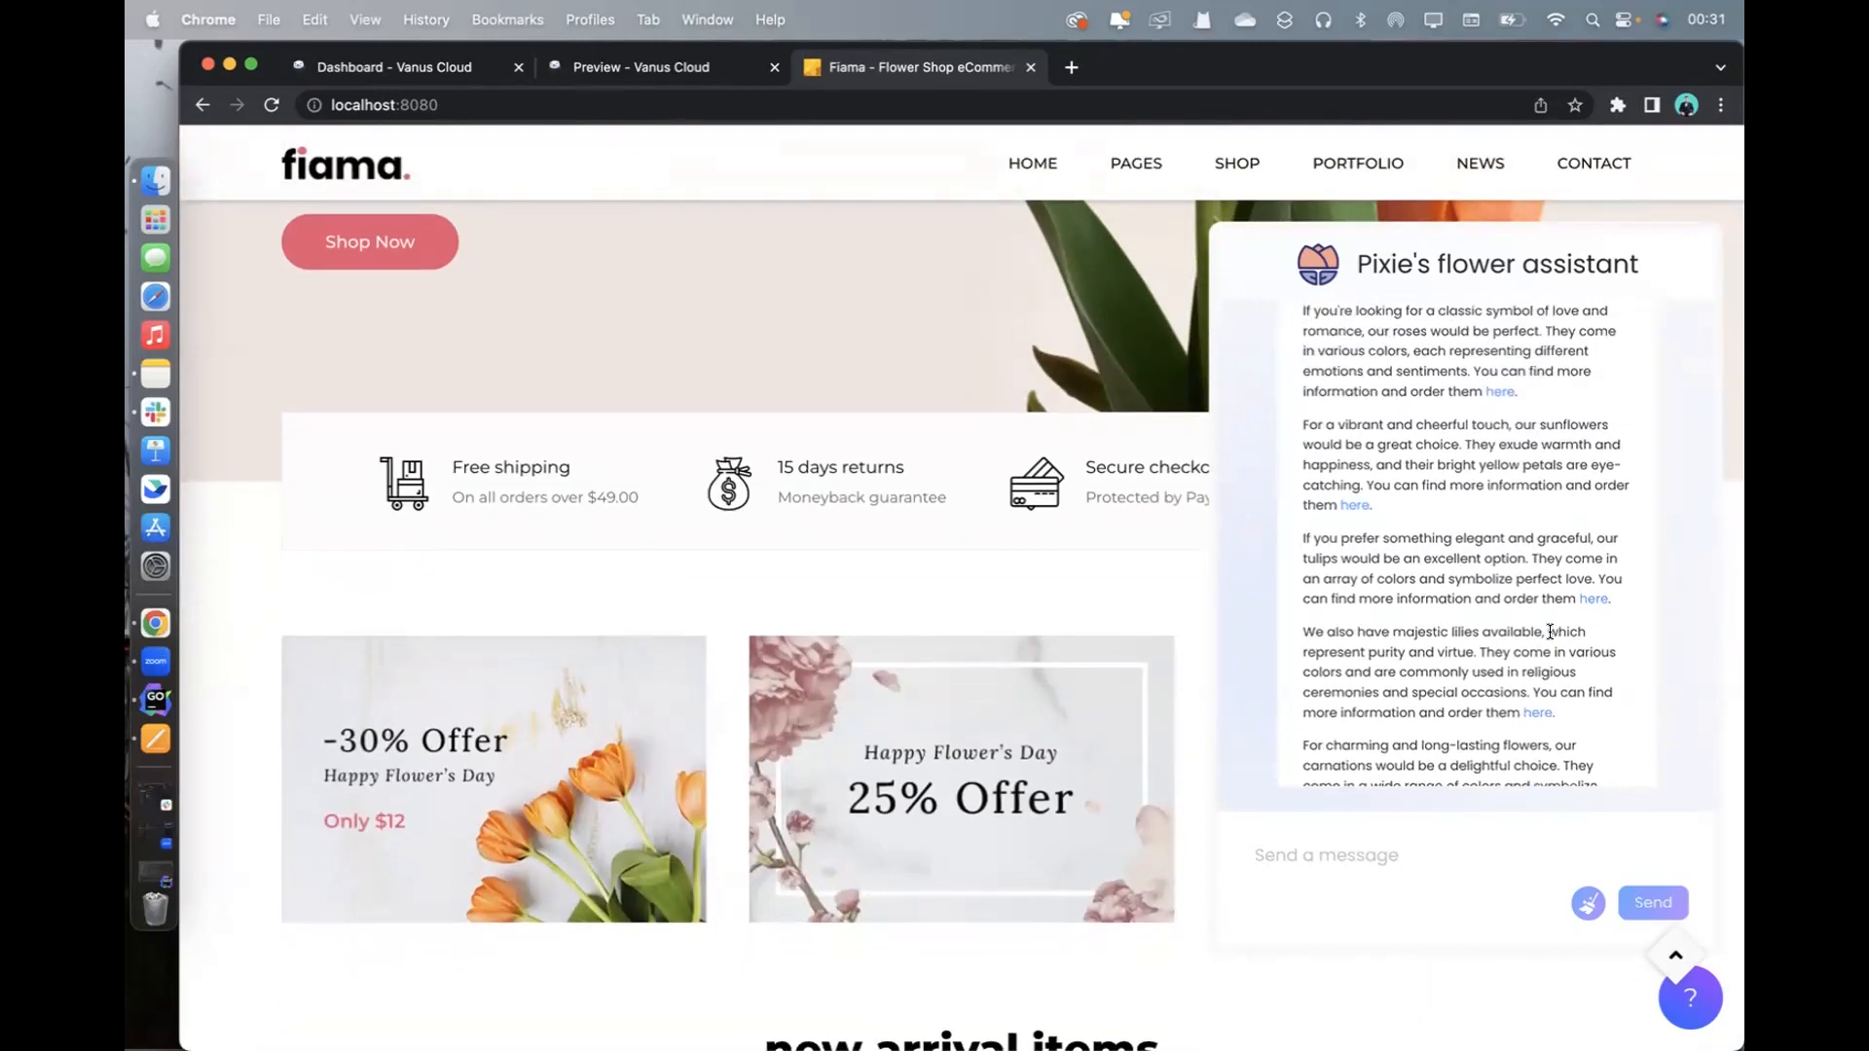
{"action": "scroll", "coordinate": [1540, 610], "scroll_direction": "up", "scroll_amount": 1}
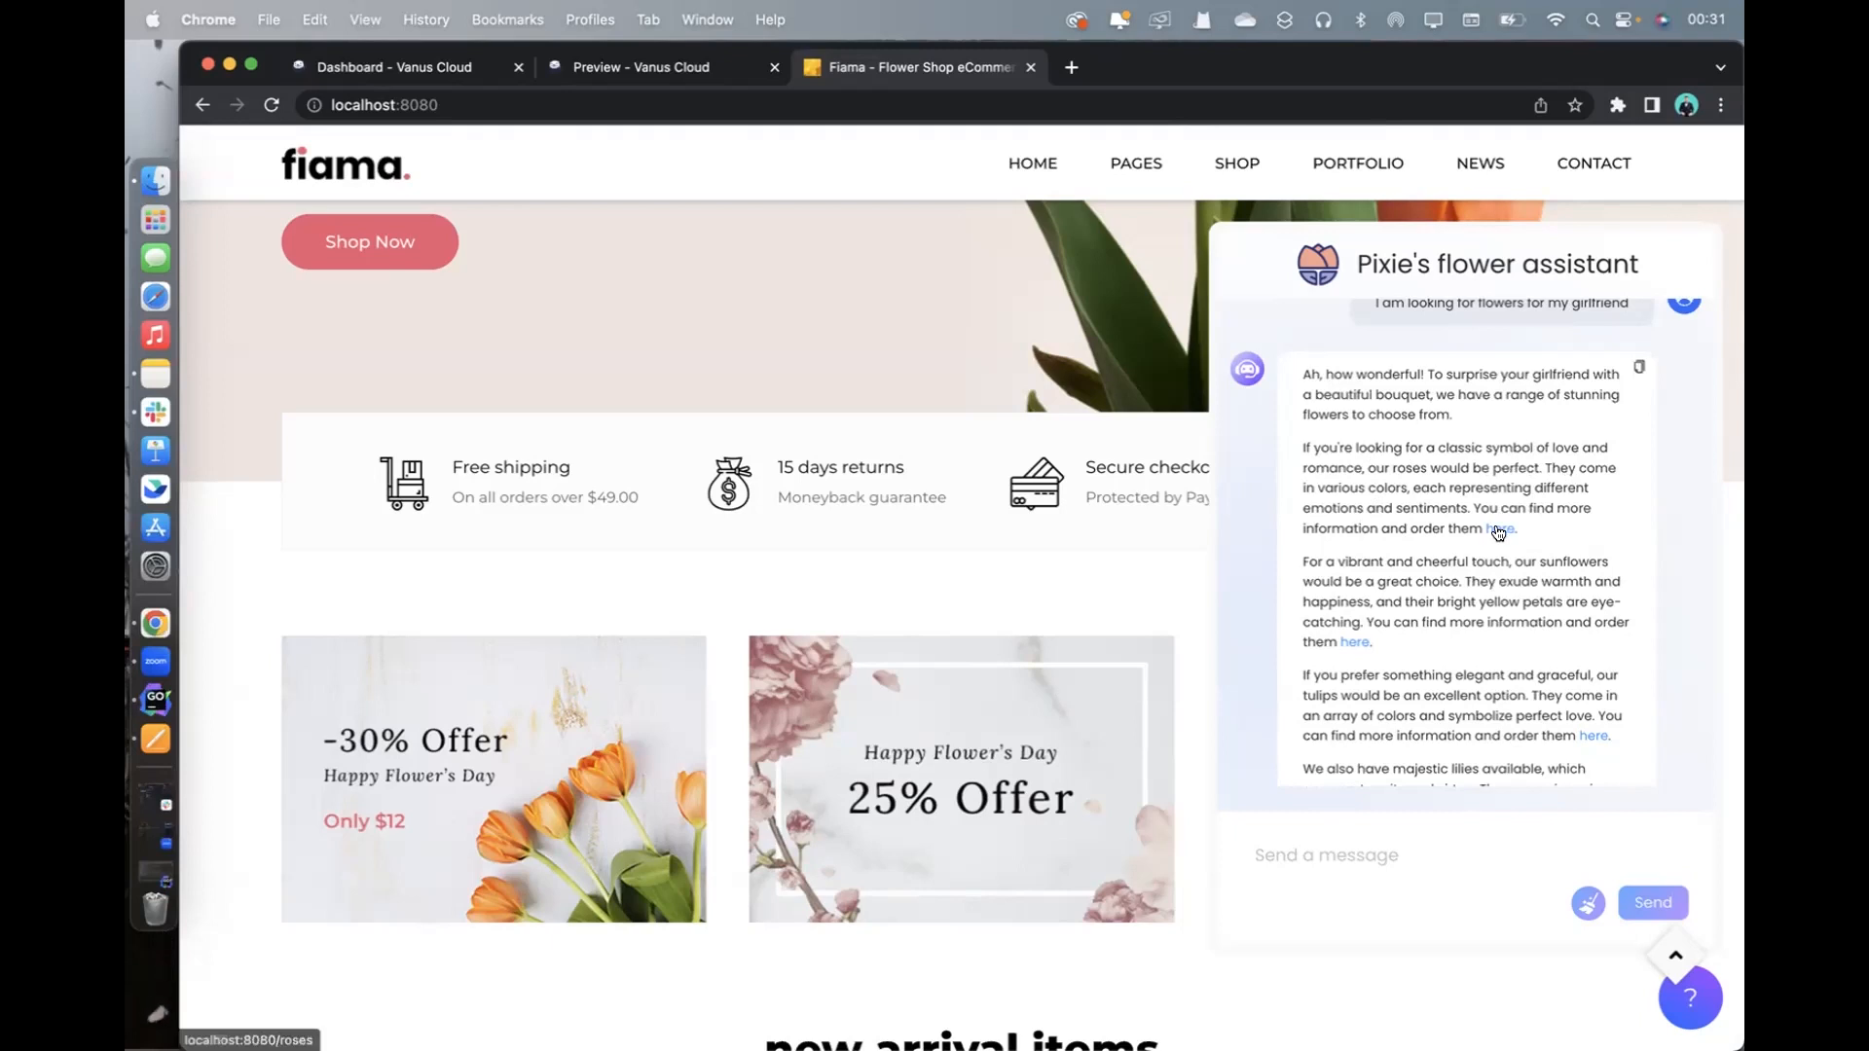
{"action": "scroll", "coordinate": [1364, 670], "scroll_direction": "down", "scroll_amount": 5}
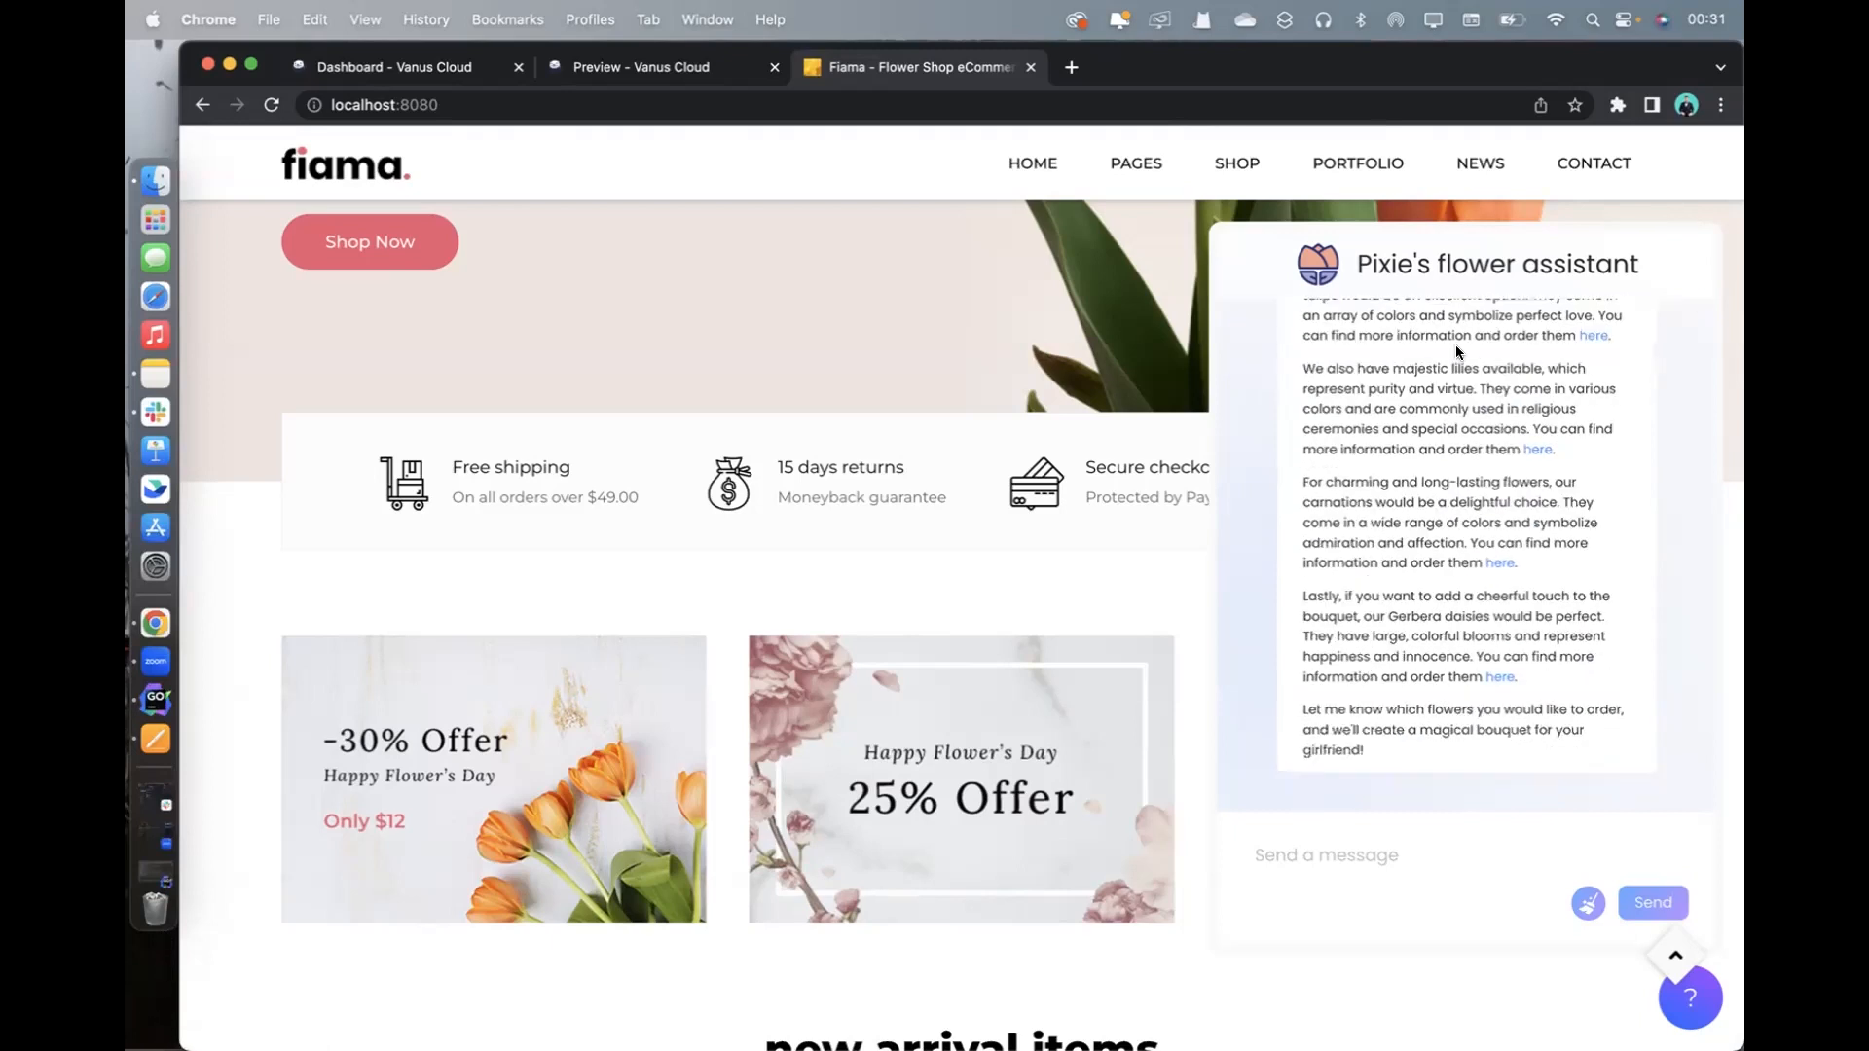
Ask the flower assistant "can you show me a picture of the roses"
{"action": "left_click", "coordinate": [1300, 853]}
{"action": "type", "text": "canm"}
{"action": "key", "text": "BackSpace"}
{"action": "type", "text": "you show me a"}
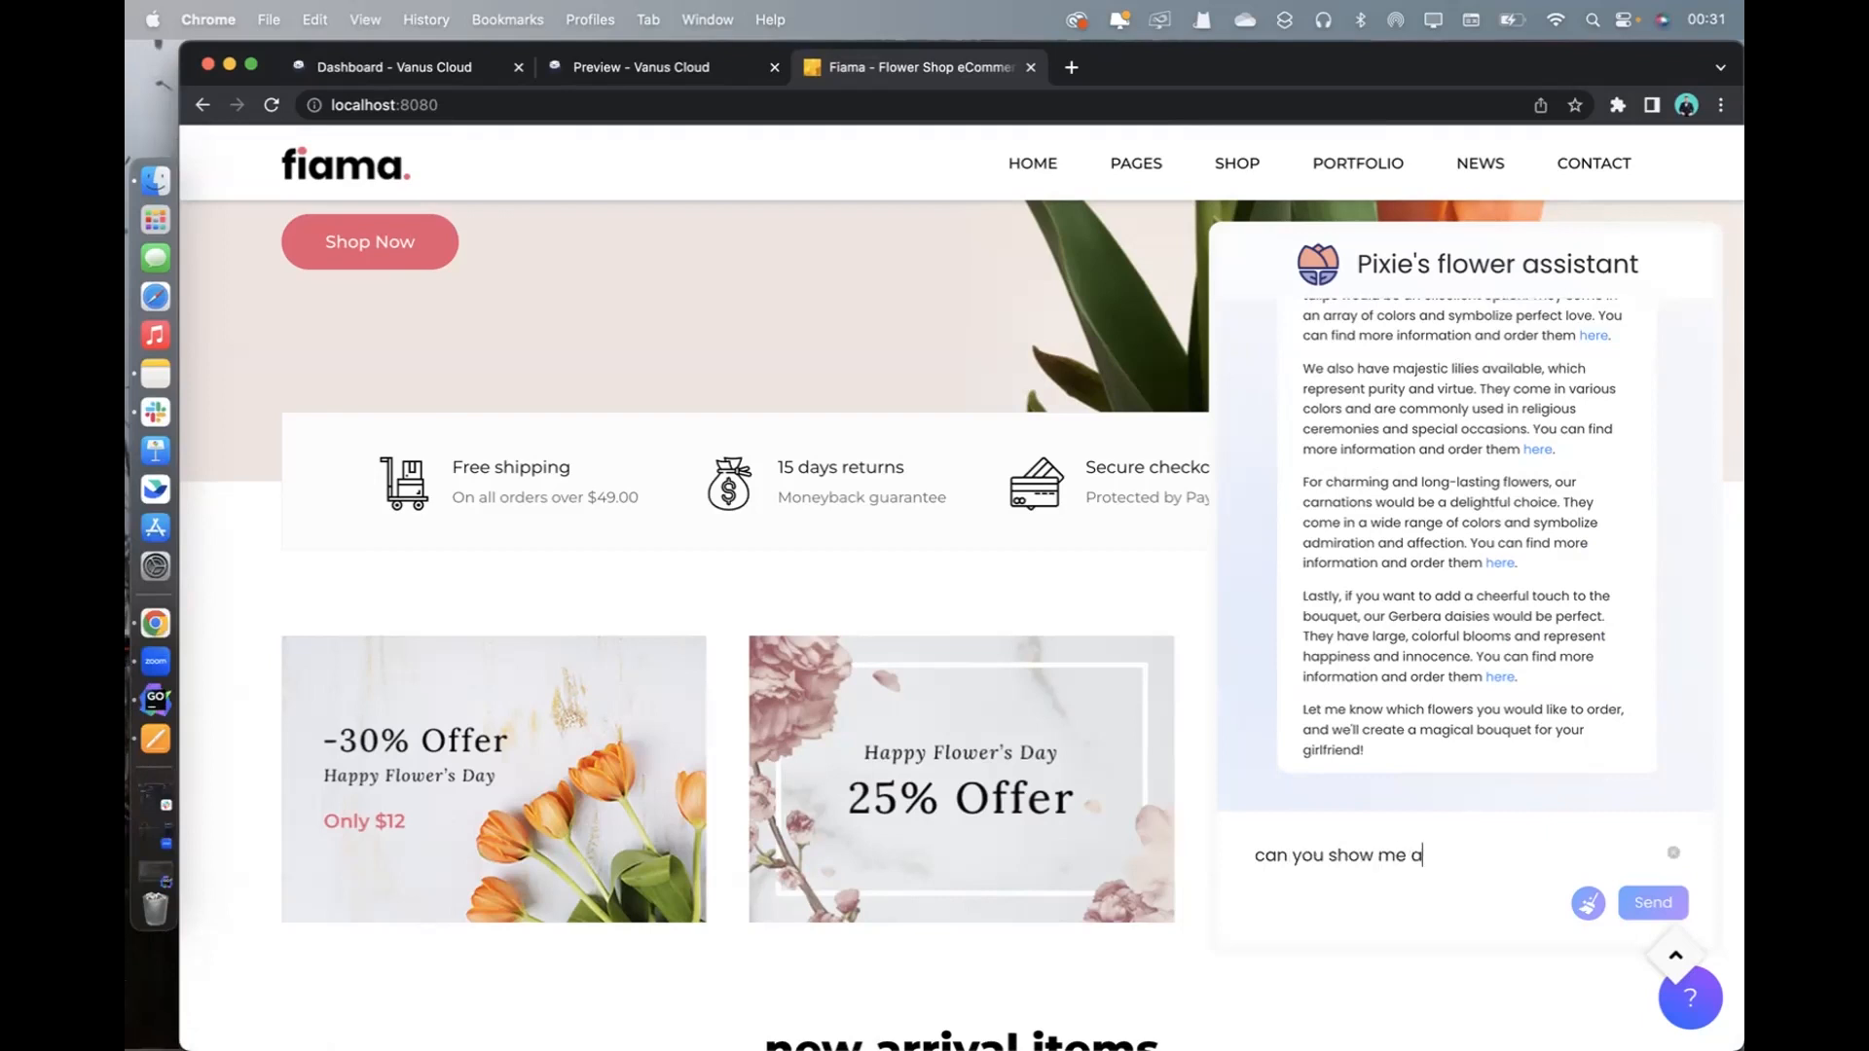
{"action": "type", "text": " picture of the roses"}
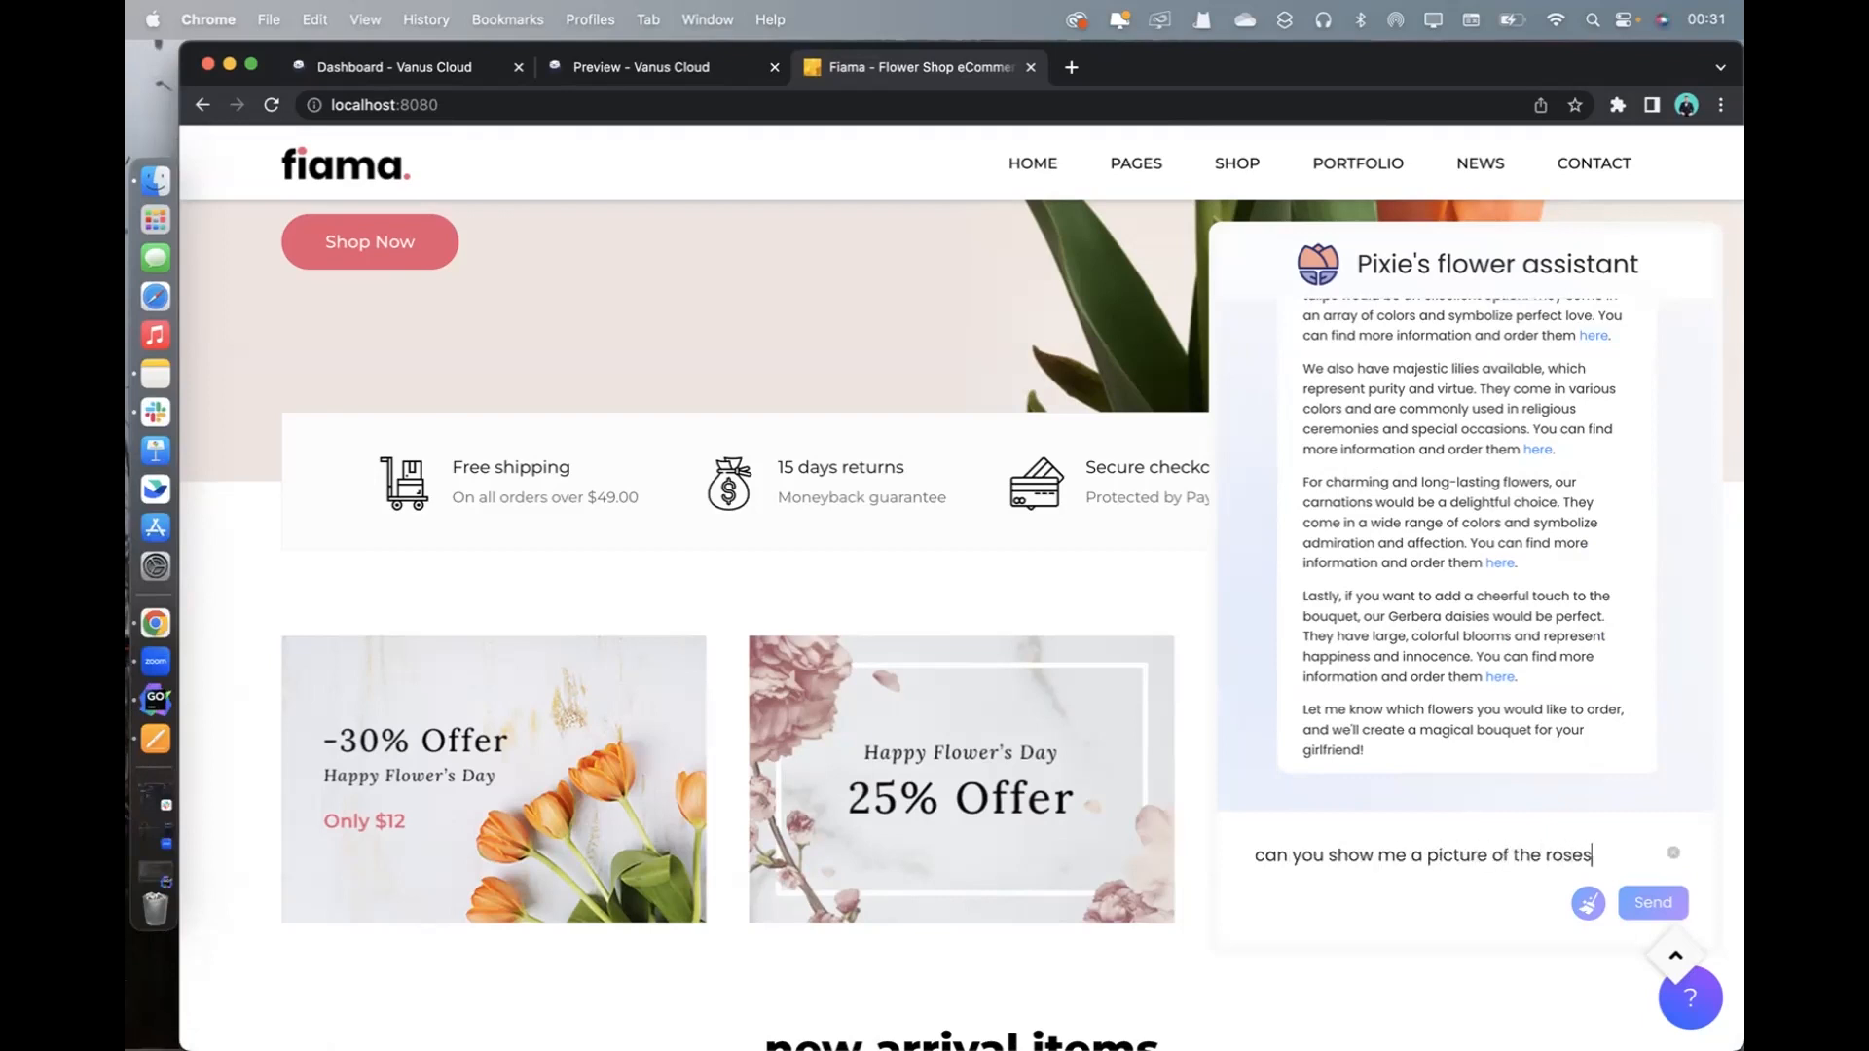
{"action": "key", "text": "Return"}
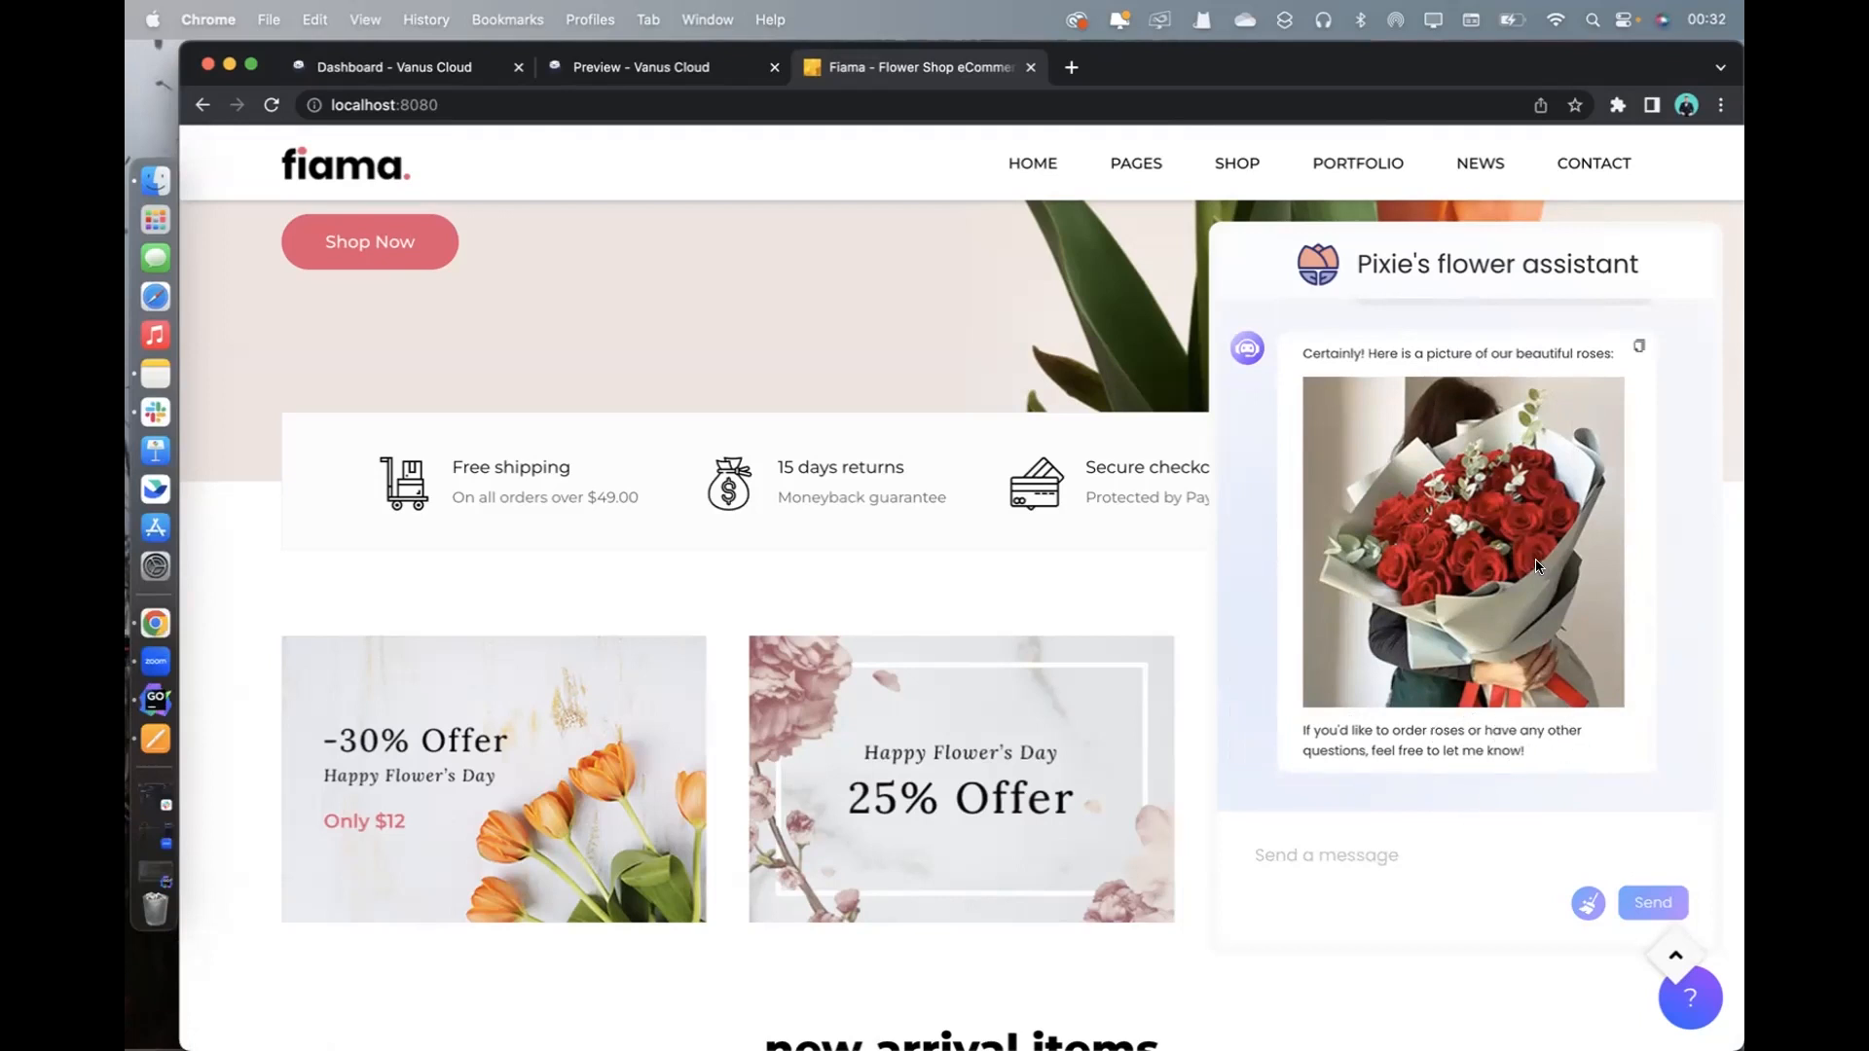
Send the flower assistant the message "ok I also want to buy flowers for my mom, I want sunflowers."
{"action": "scroll", "coordinate": [1474, 775], "scroll_direction": "down", "scroll_amount": 5}
{"action": "left_click", "coordinate": [1339, 861]}
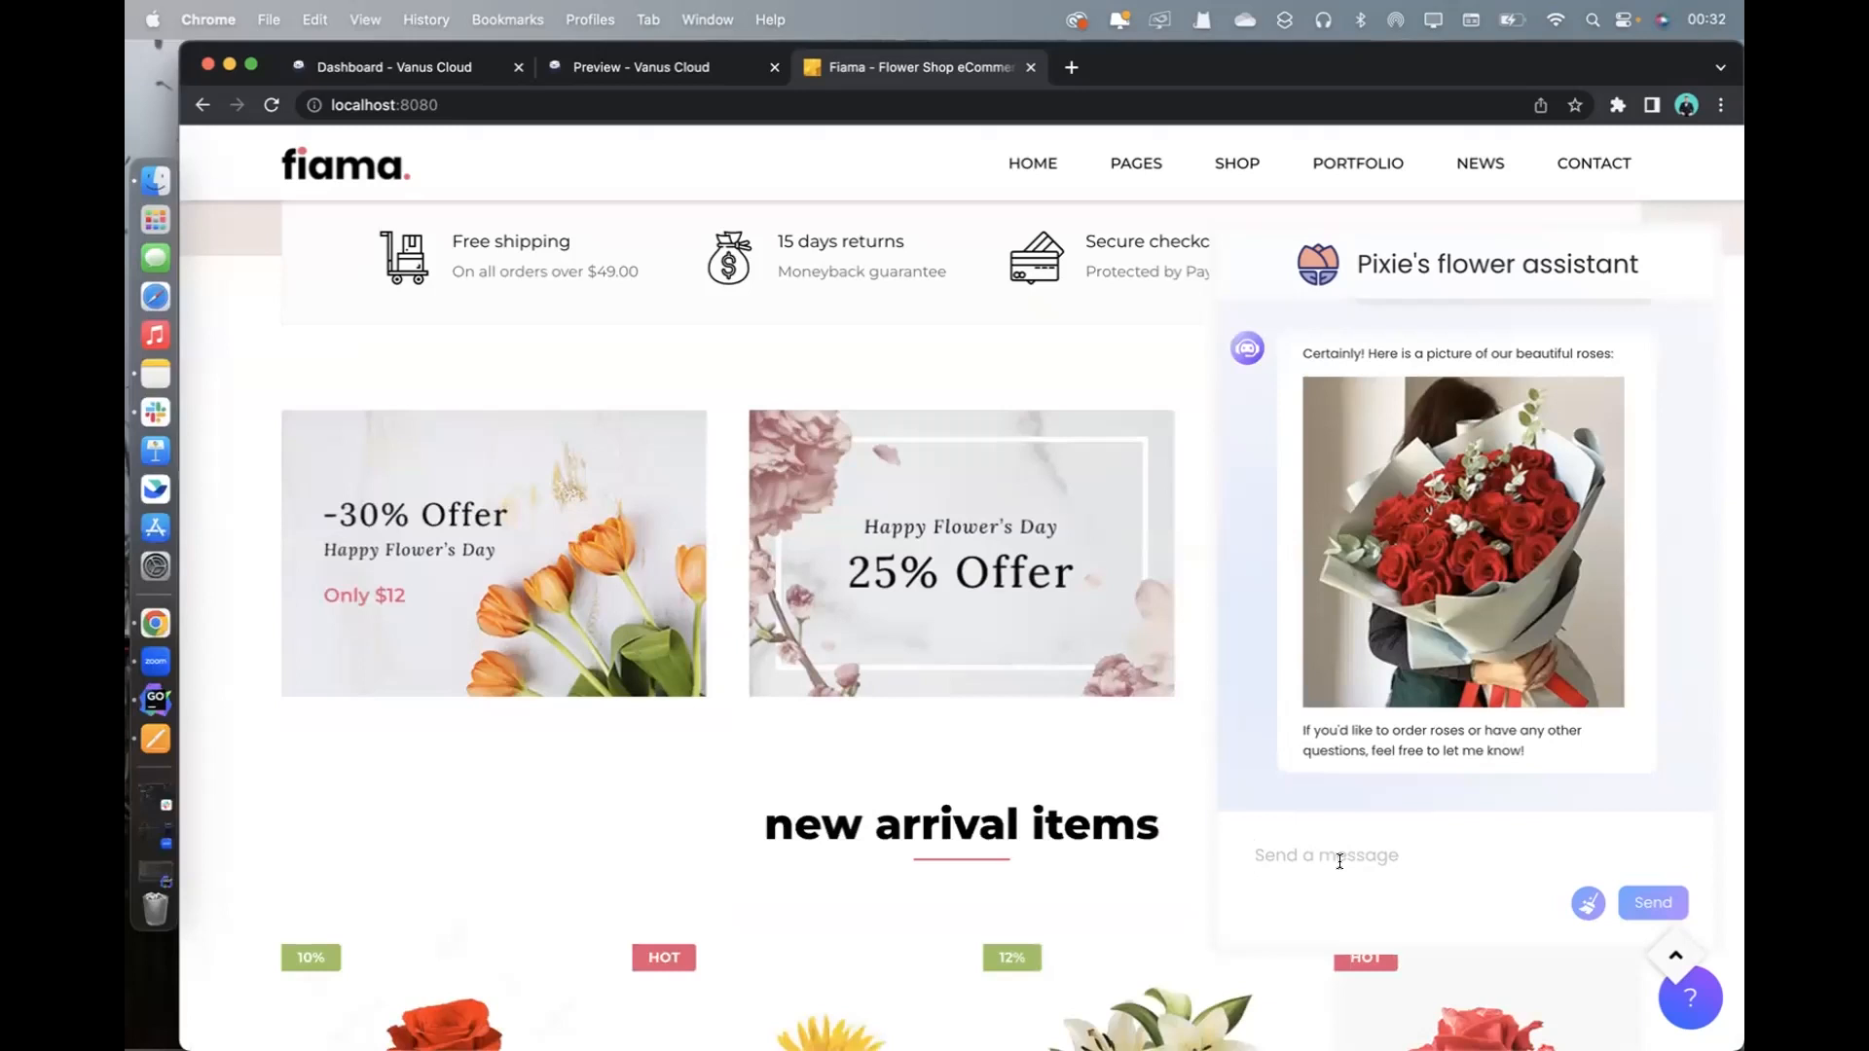
{"action": "type", "text": "ok I also w"}
{"action": "type", "text": "ant to"}
{"action": "type", "text": " buy "}
{"action": "type", "text": "flowers"}
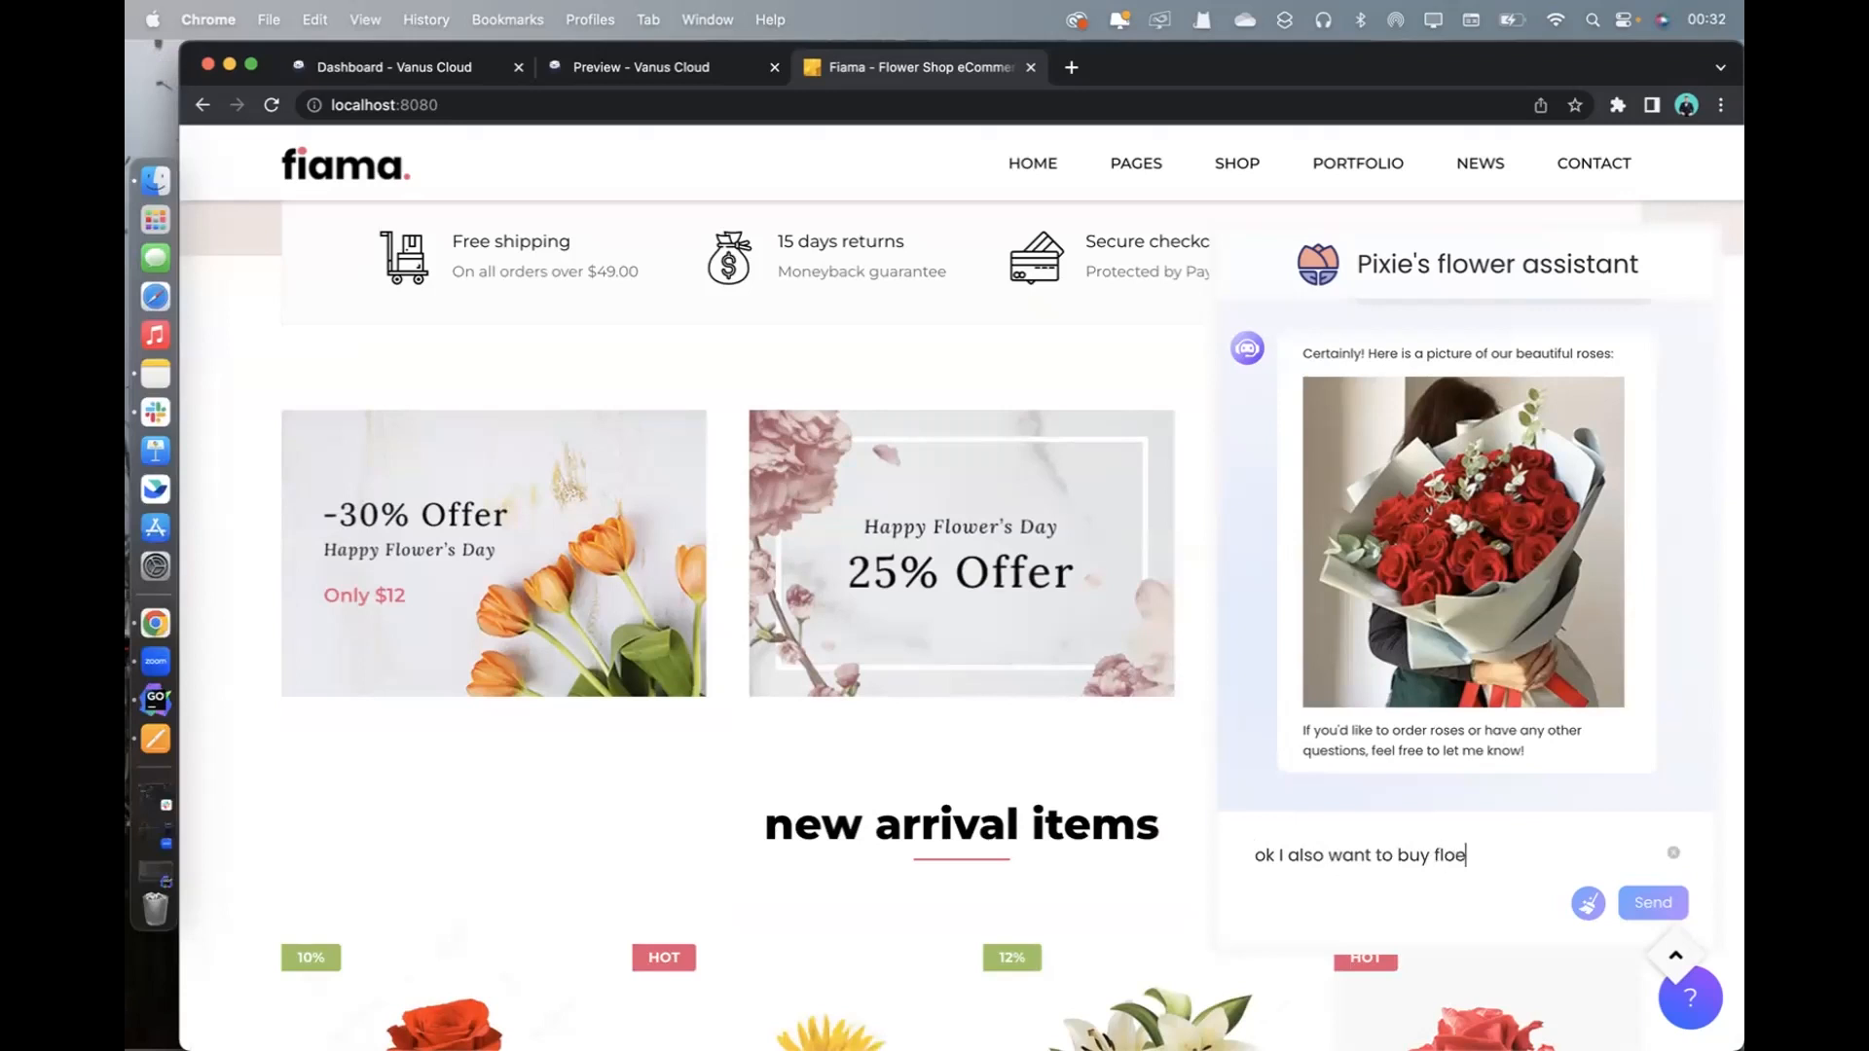
{"action": "type", "text": " for my mom, sunfl"}
{"action": "type", "text": "owers"}
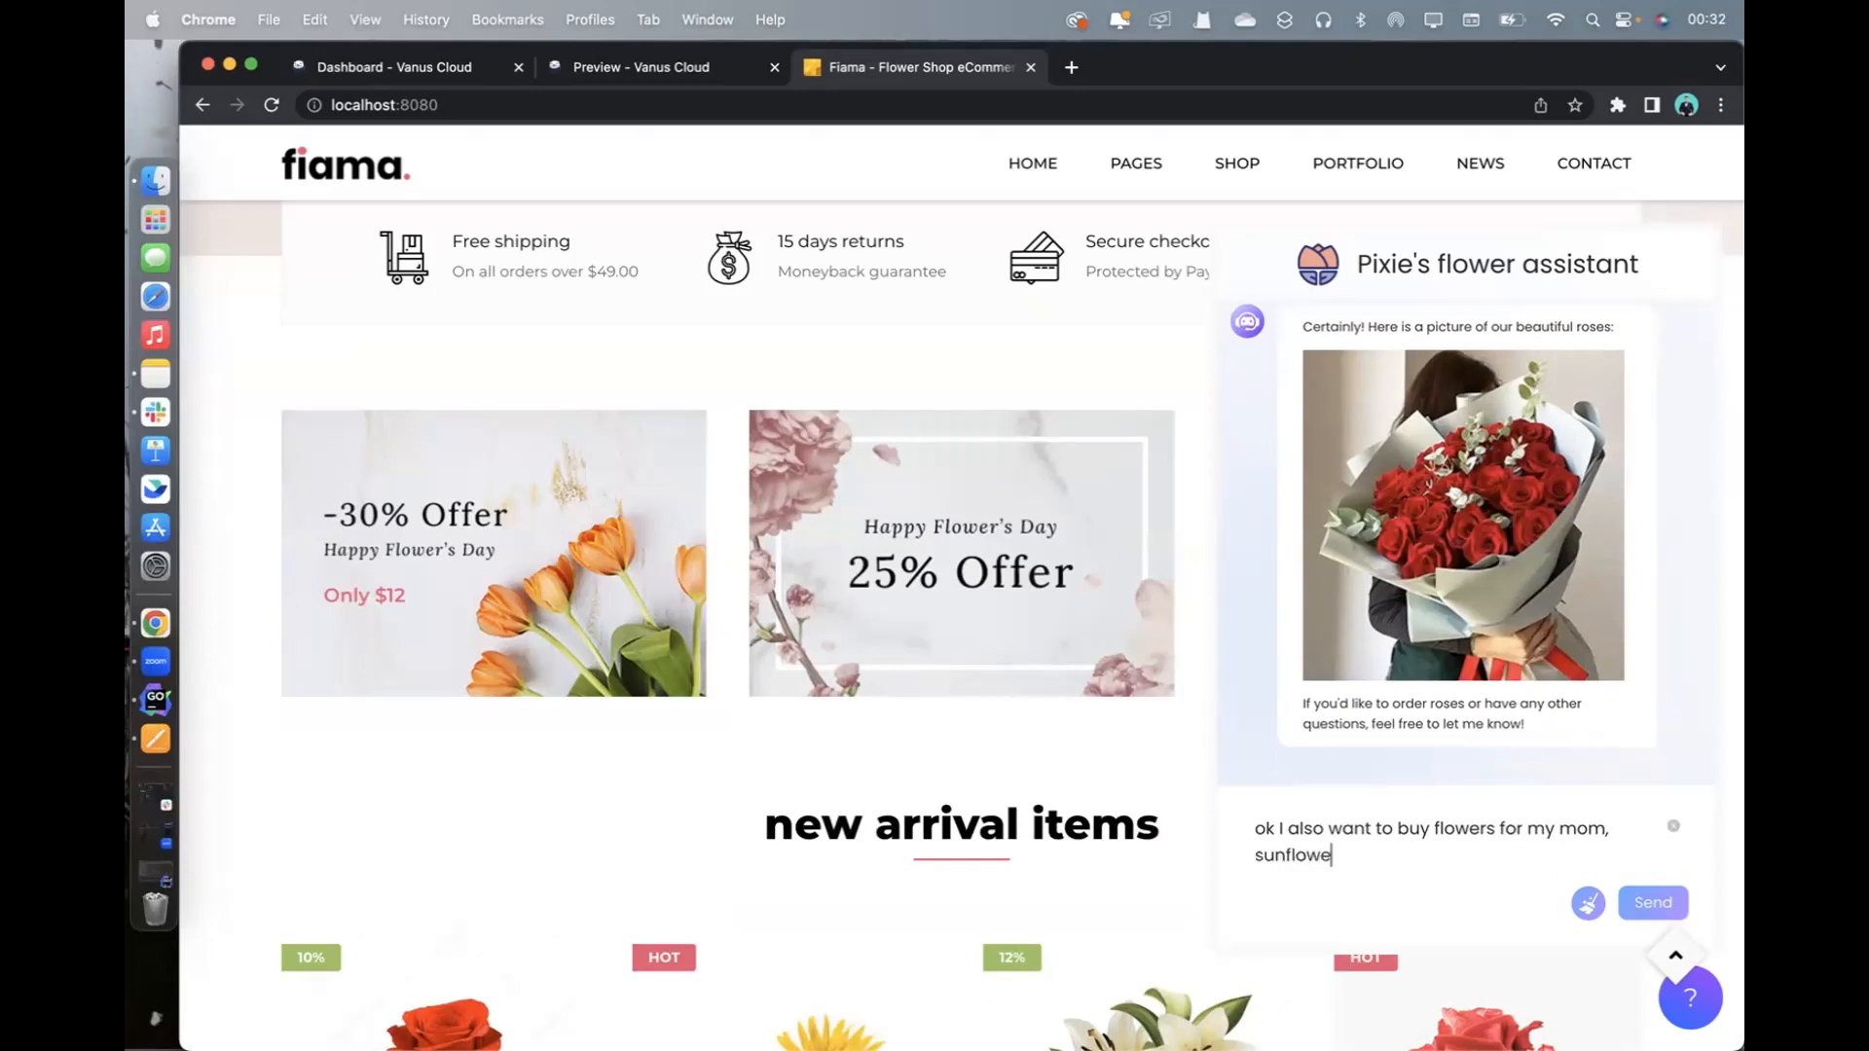
{"action": "left_click", "coordinate": [1255, 856]}
{"action": "type", "text": "I want"}
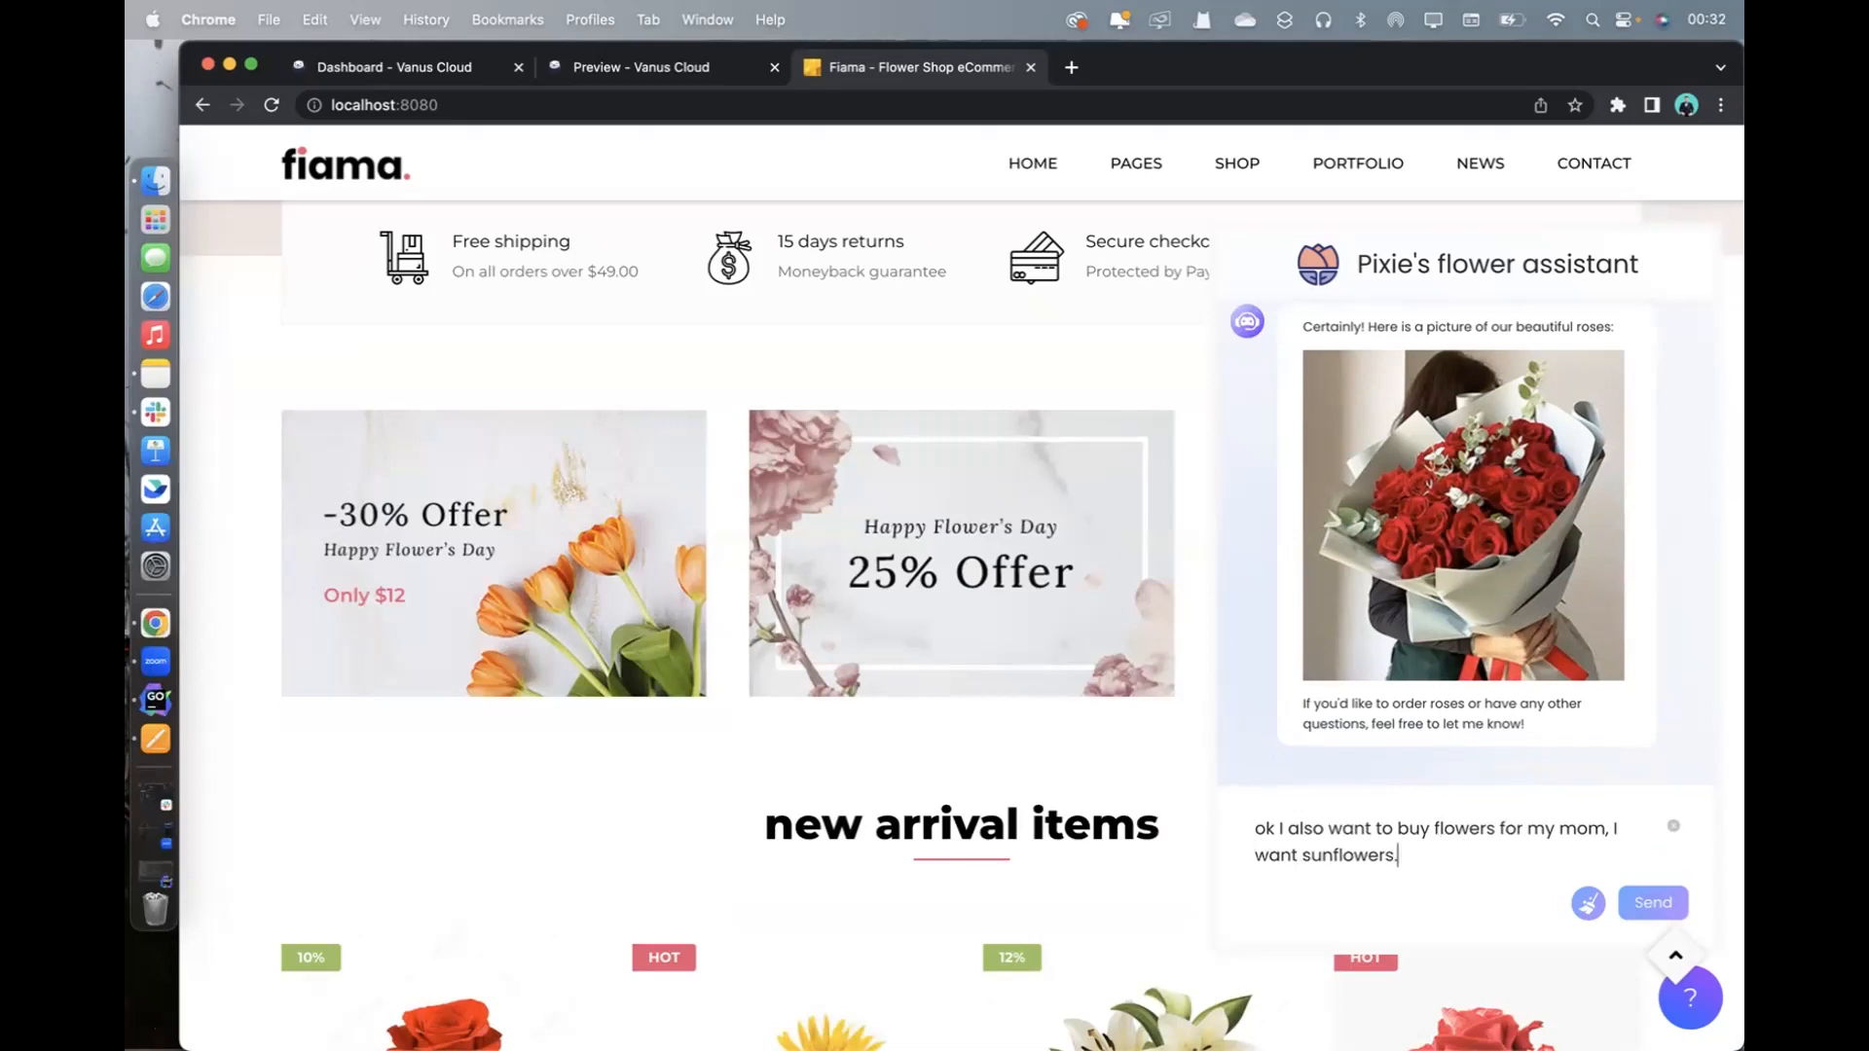
{"action": "key", "text": "Return"}
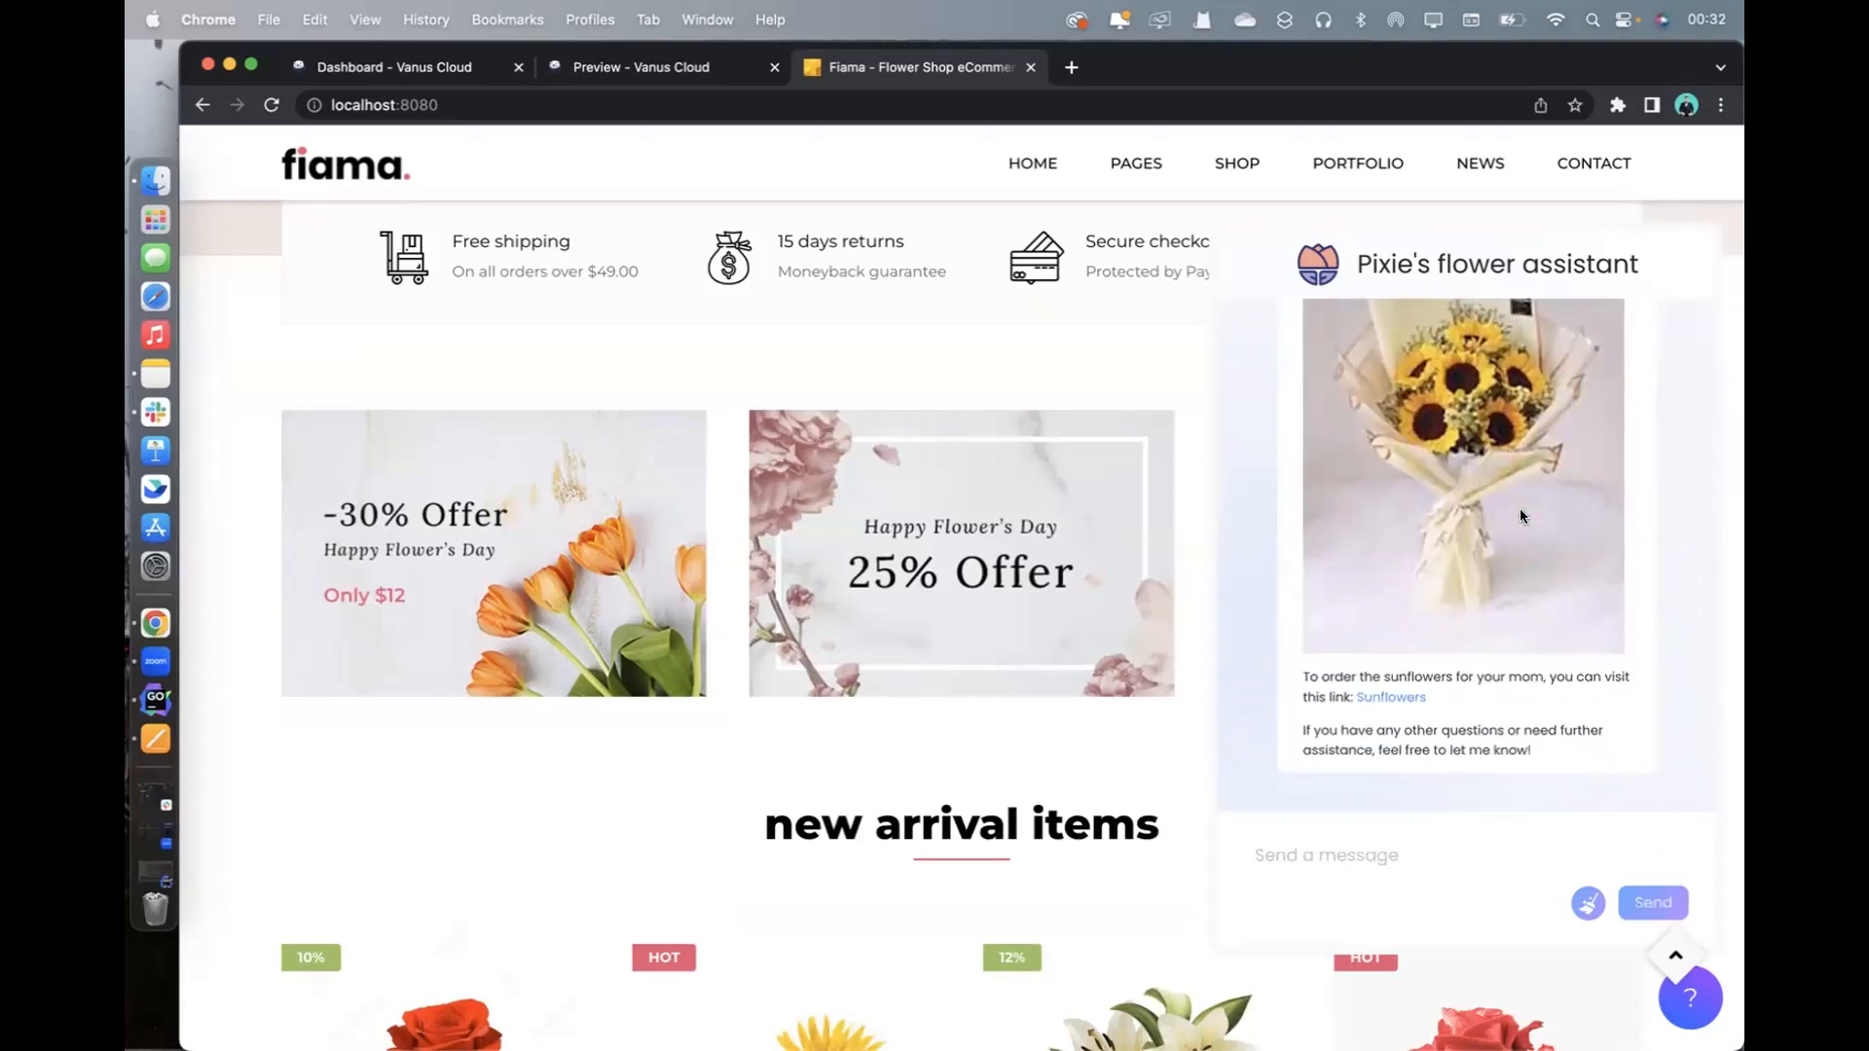
Review the sunflower reply and the earlier girlfriend bouquet suggestions with their order links in the chat conversation
{"action": "scroll", "coordinate": [1490, 497], "scroll_direction": "up", "scroll_amount": 5}
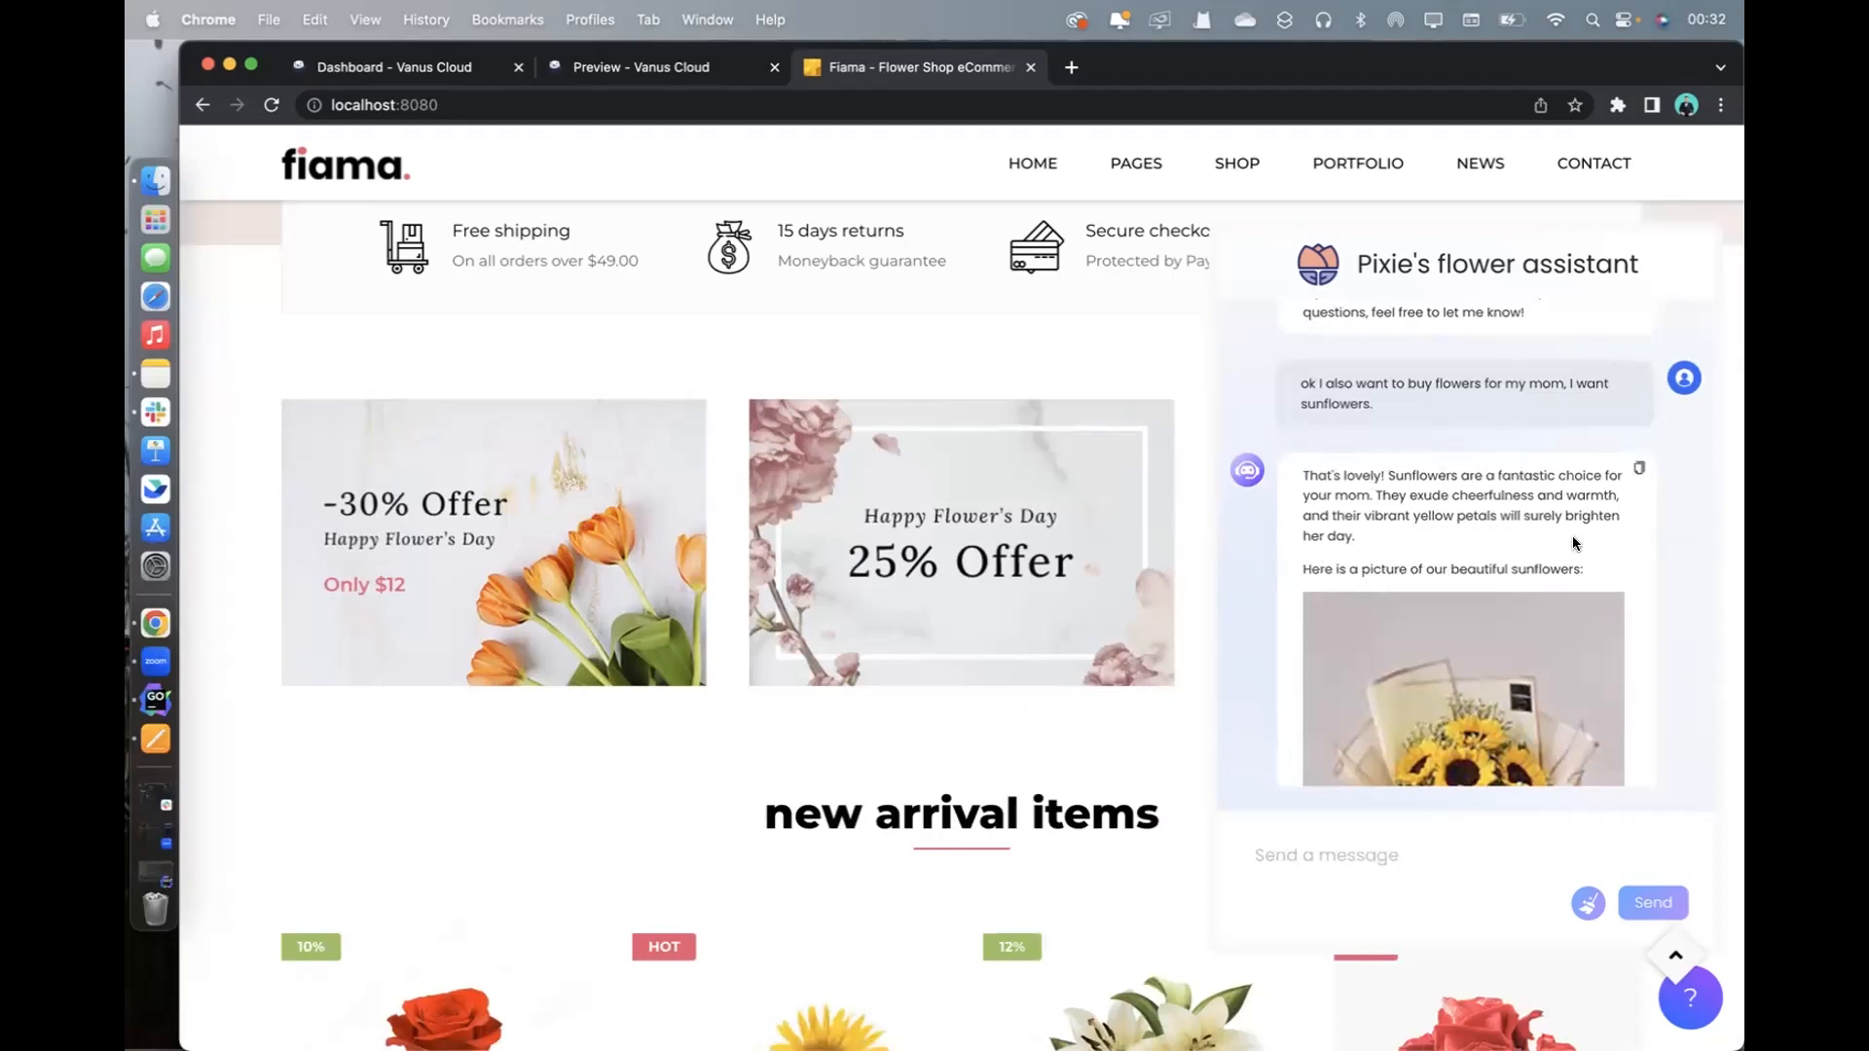
{"action": "scroll", "coordinate": [1566, 508], "scroll_direction": "down", "scroll_amount": 5}
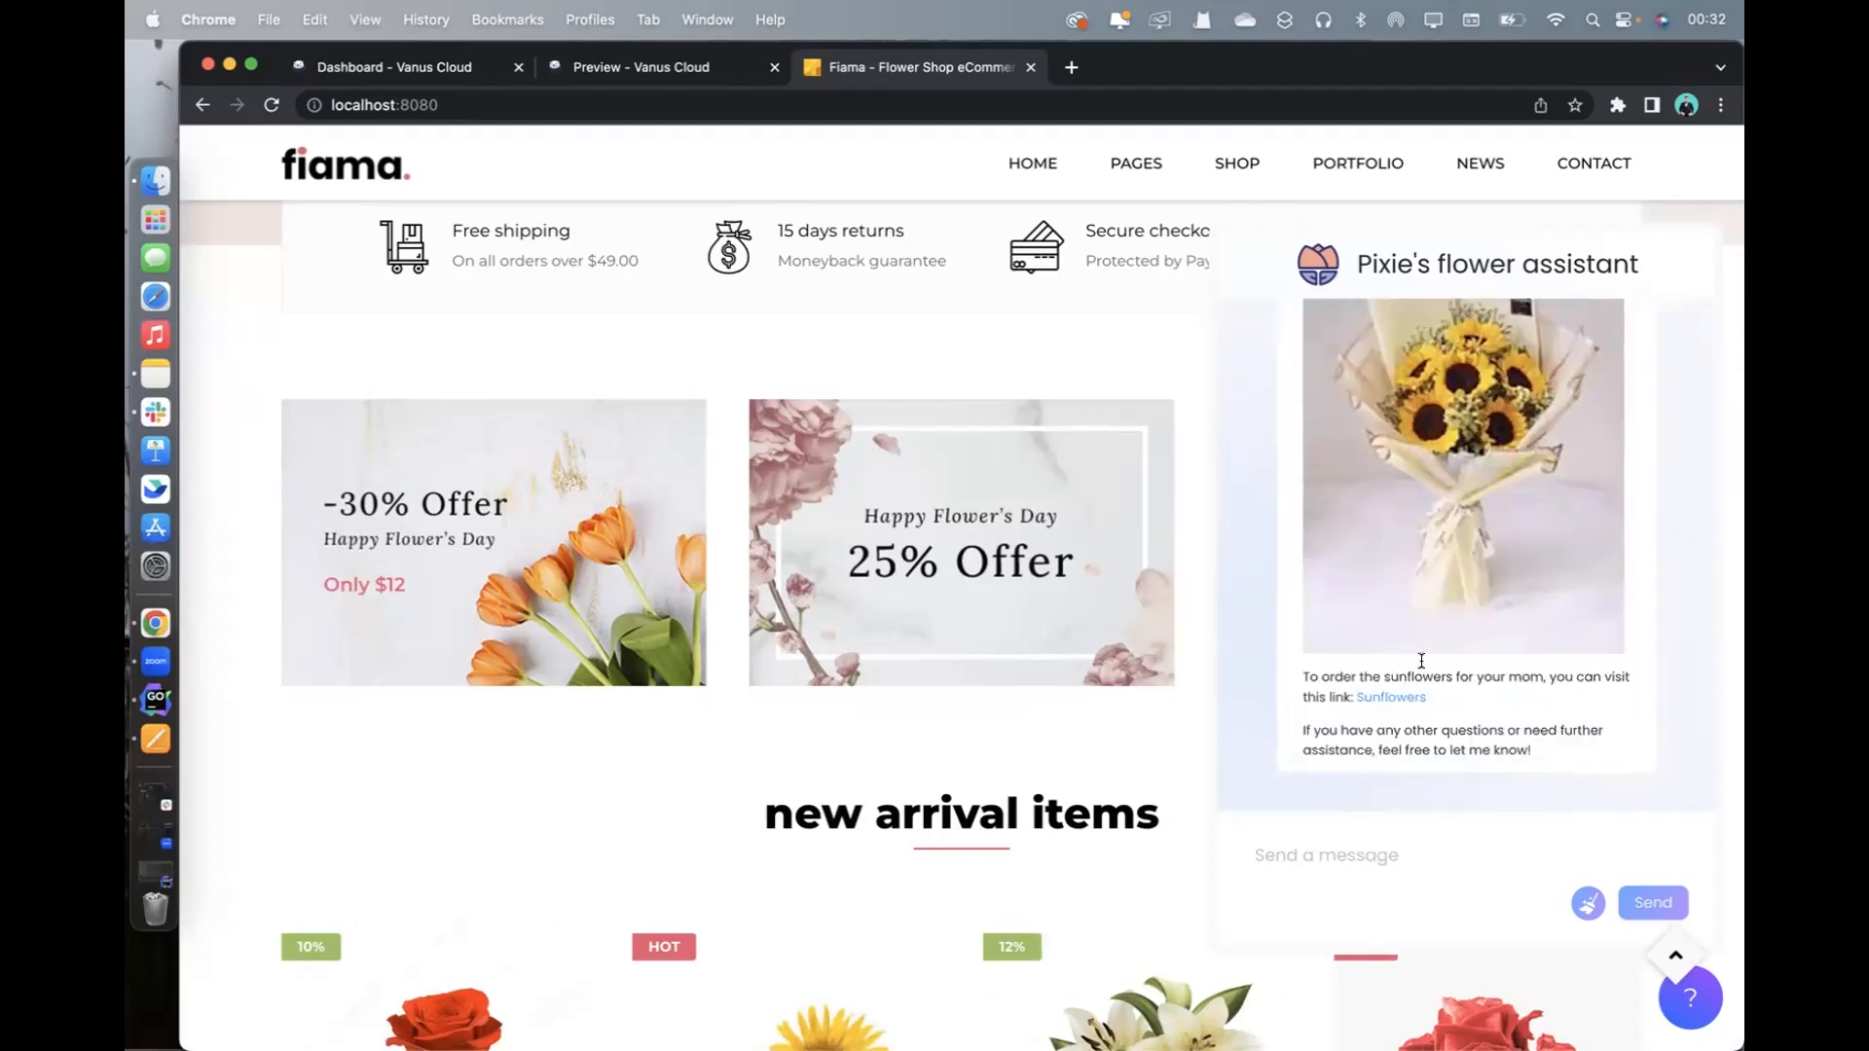
{"action": "scroll", "coordinate": [1422, 661], "scroll_direction": "up", "scroll_amount": 10}
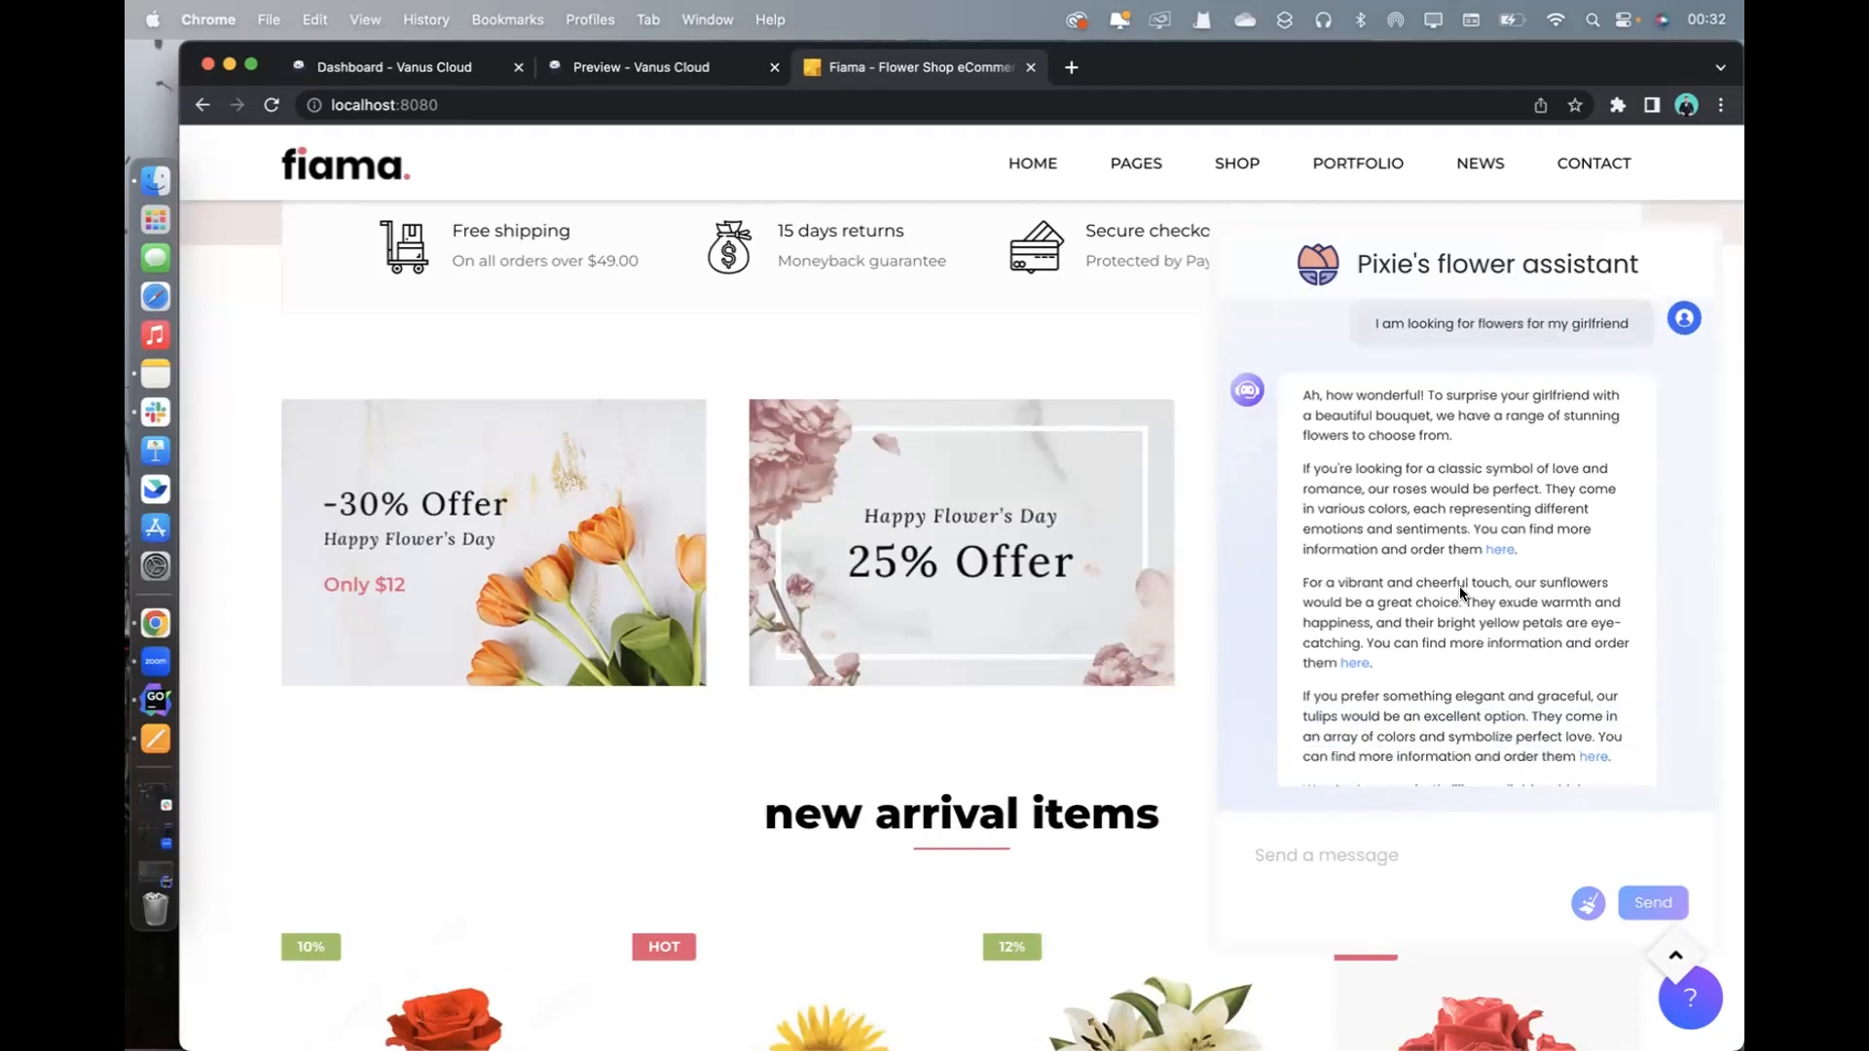
{"action": "scroll", "coordinate": [1460, 591], "scroll_direction": "down", "scroll_amount": 2}
{"action": "scroll", "coordinate": [1466, 546], "scroll_direction": "up", "scroll_amount": 1}
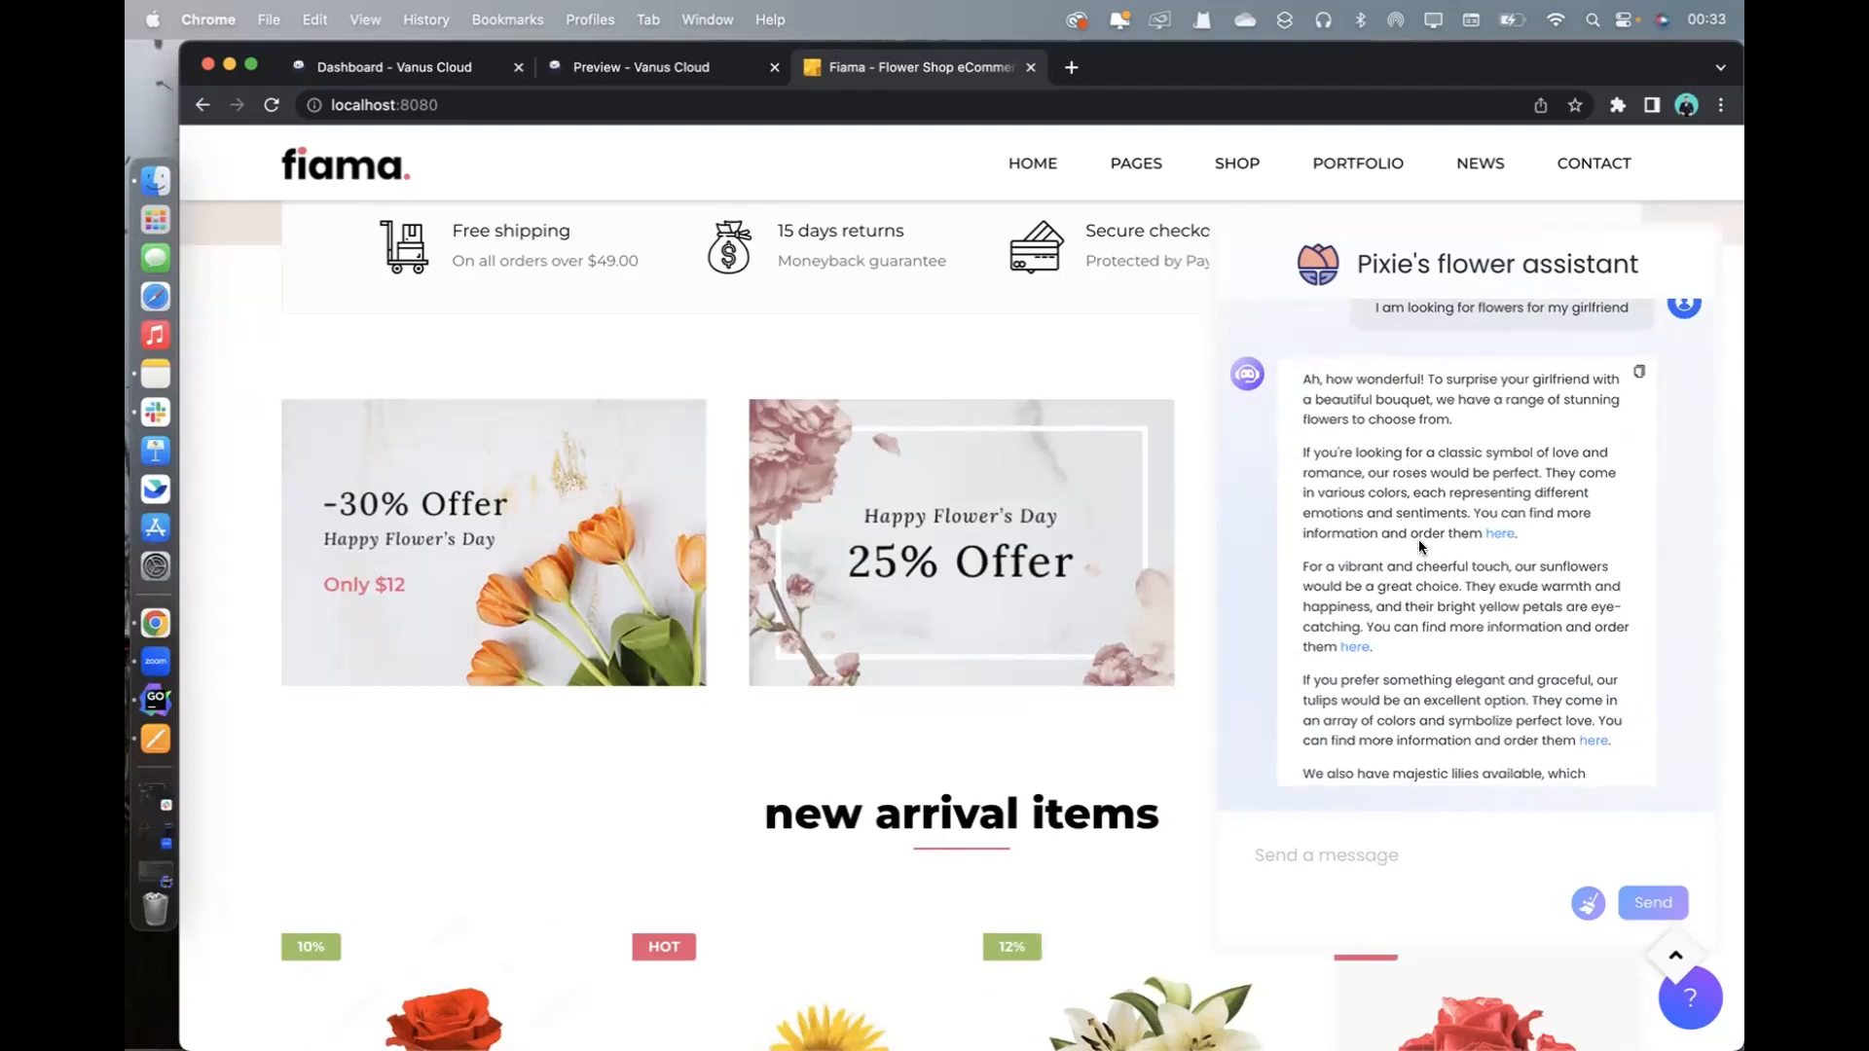
{"action": "scroll", "coordinate": [1497, 409], "scroll_direction": "down", "scroll_amount": 1}
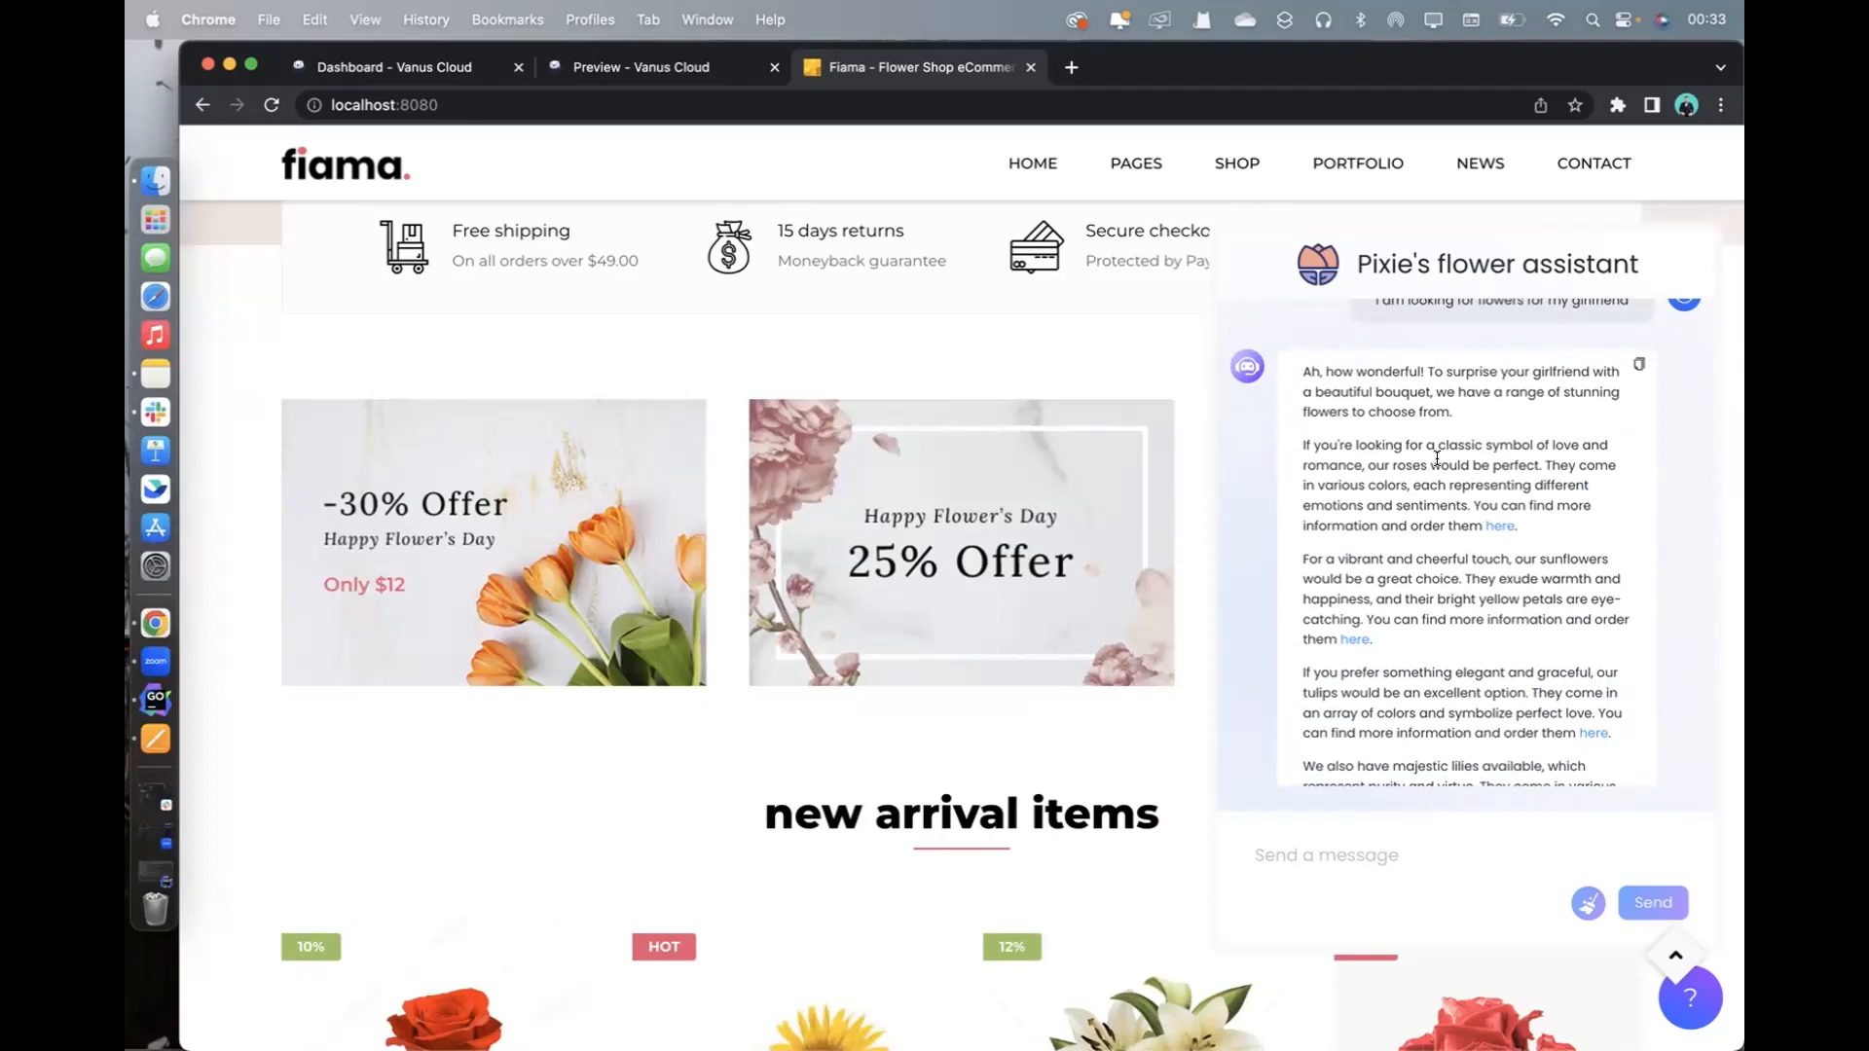
{"action": "scroll", "coordinate": [1496, 443], "scroll_direction": "down", "scroll_amount": 2}
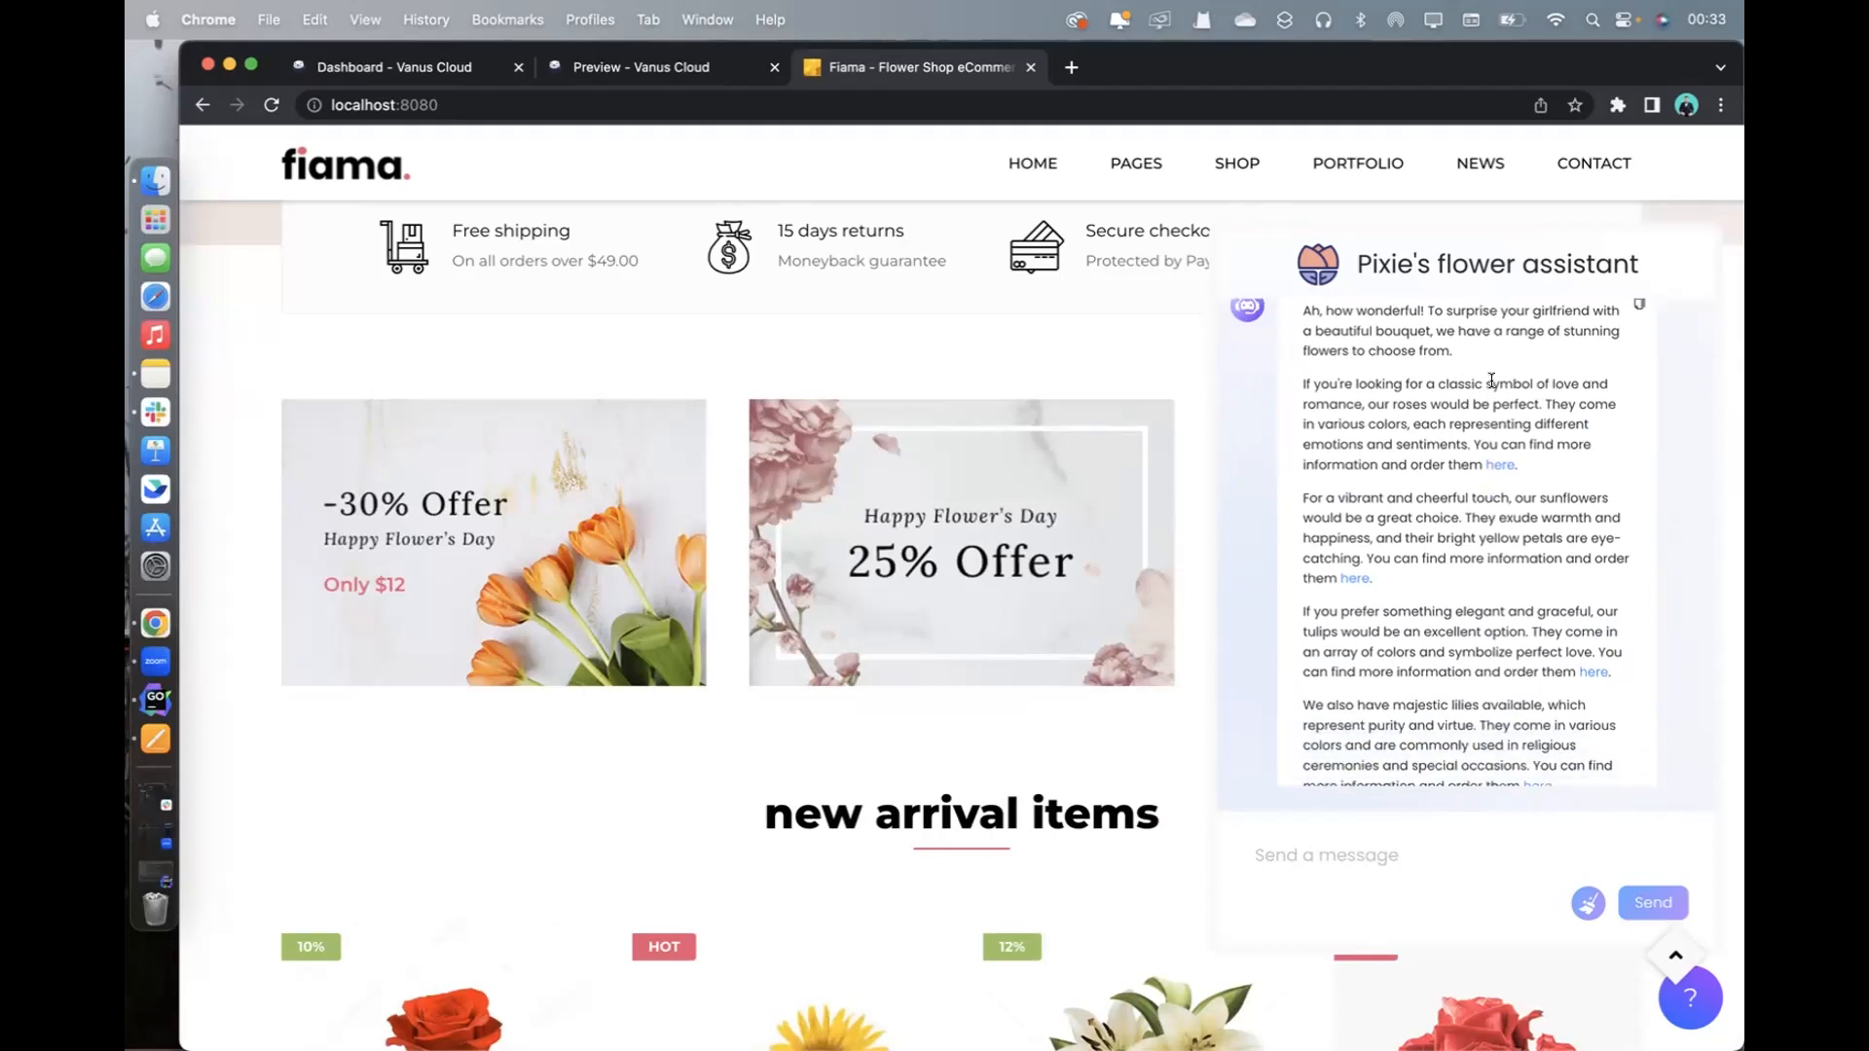
{"action": "scroll", "coordinate": [1402, 470], "scroll_direction": "down", "scroll_amount": 10}
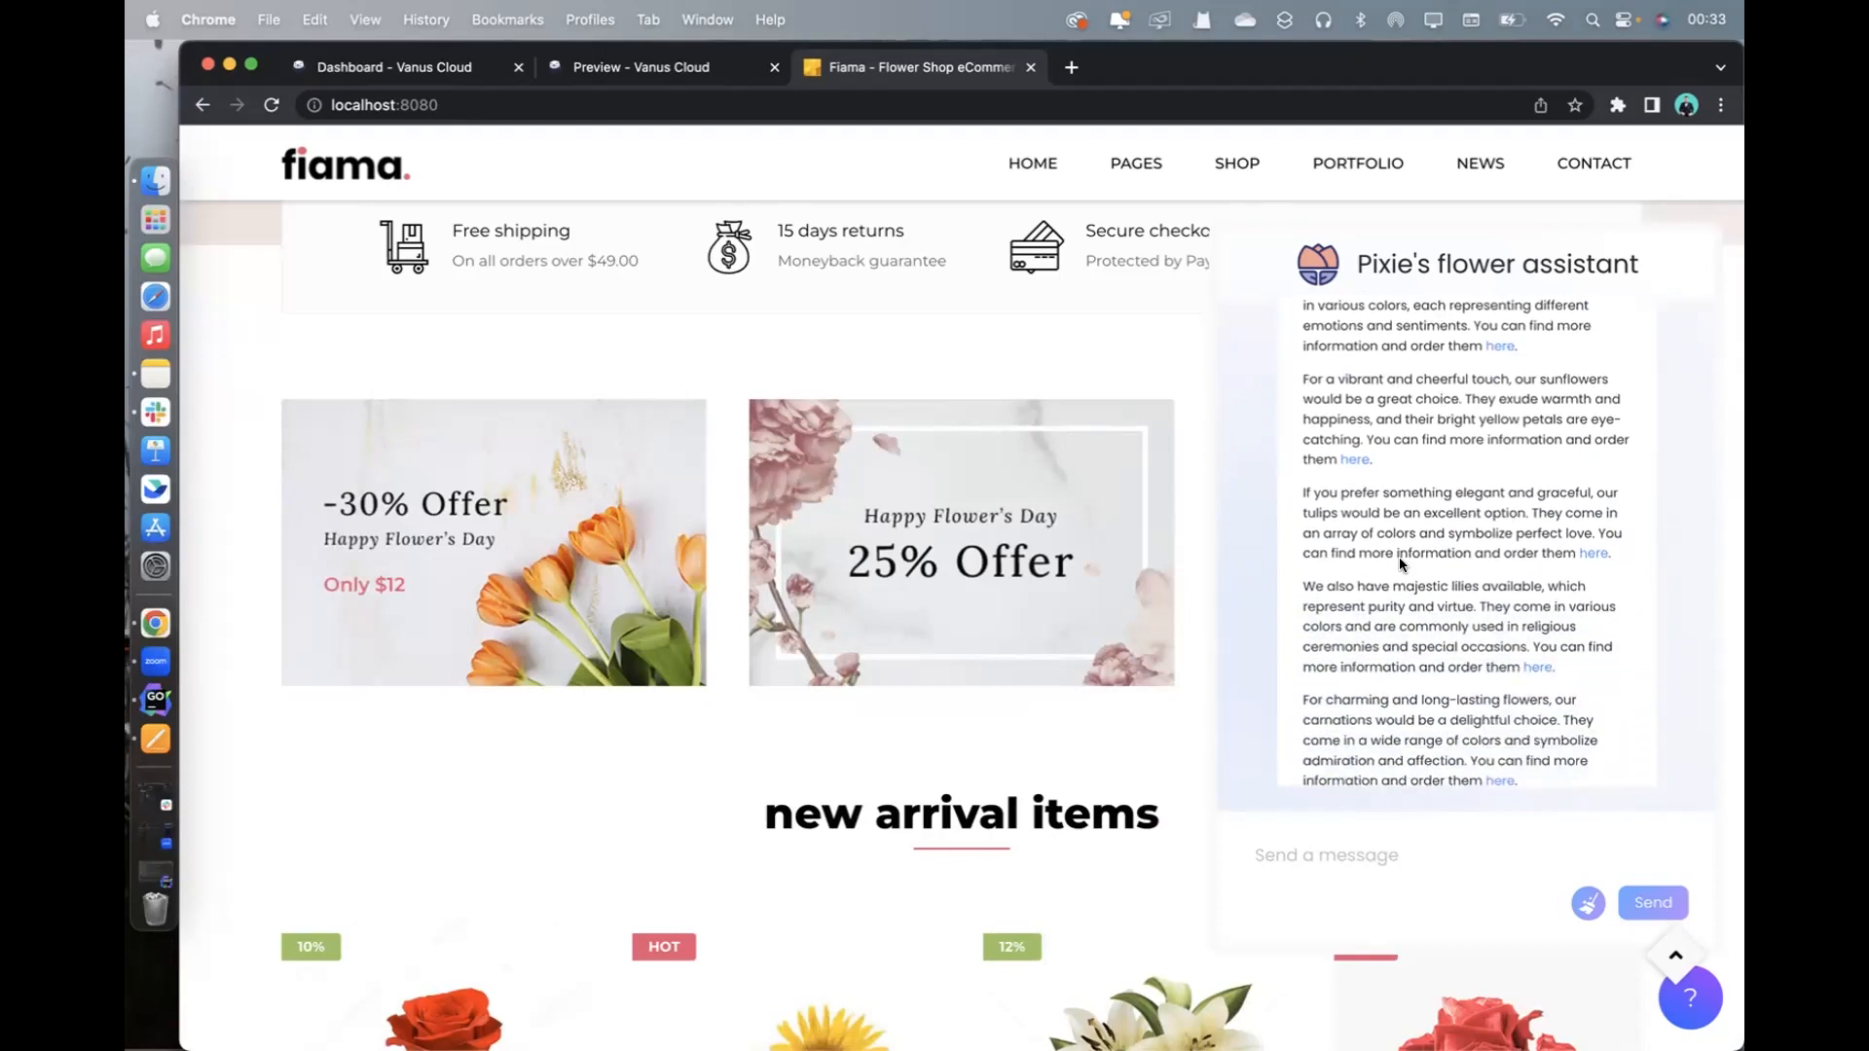
{"action": "scroll", "coordinate": [1408, 498], "scroll_direction": "down", "scroll_amount": 12}
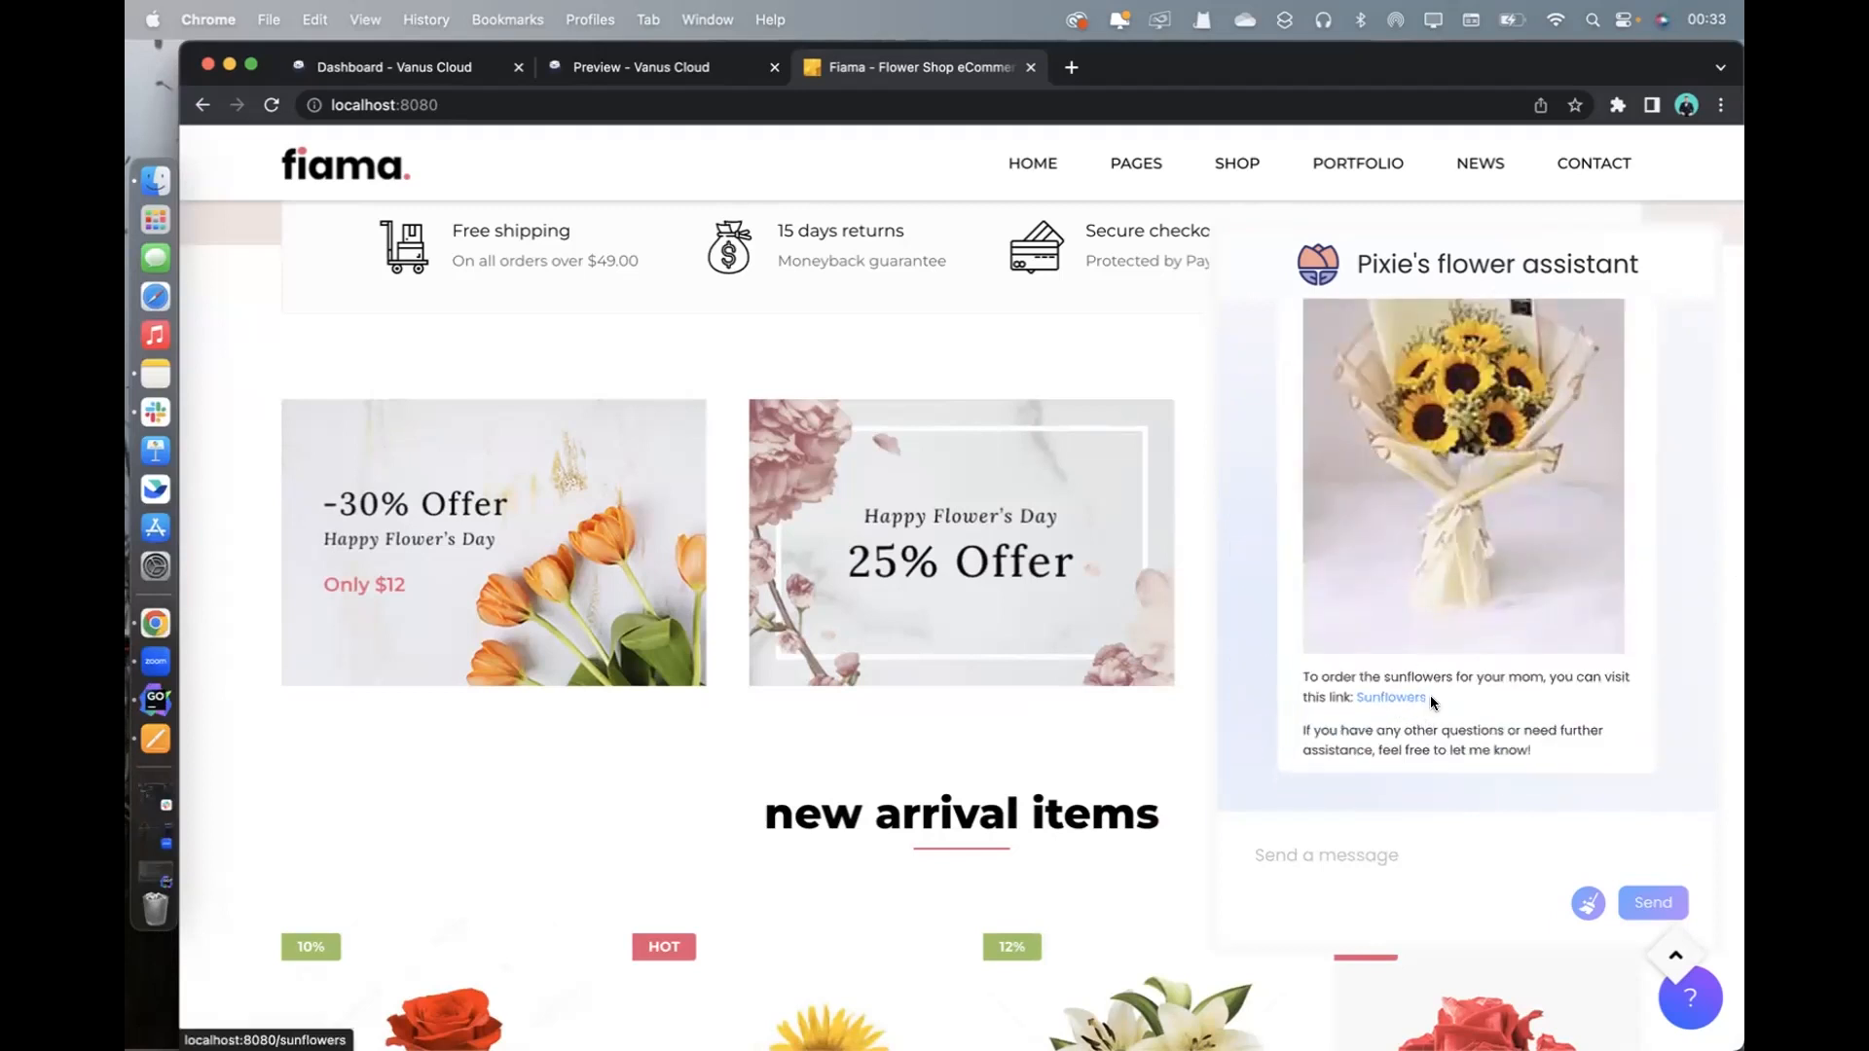
Follow the assistant's Sunflowers order link, look over the product page, and close its window
{"action": "left_click", "coordinate": [1411, 703]}
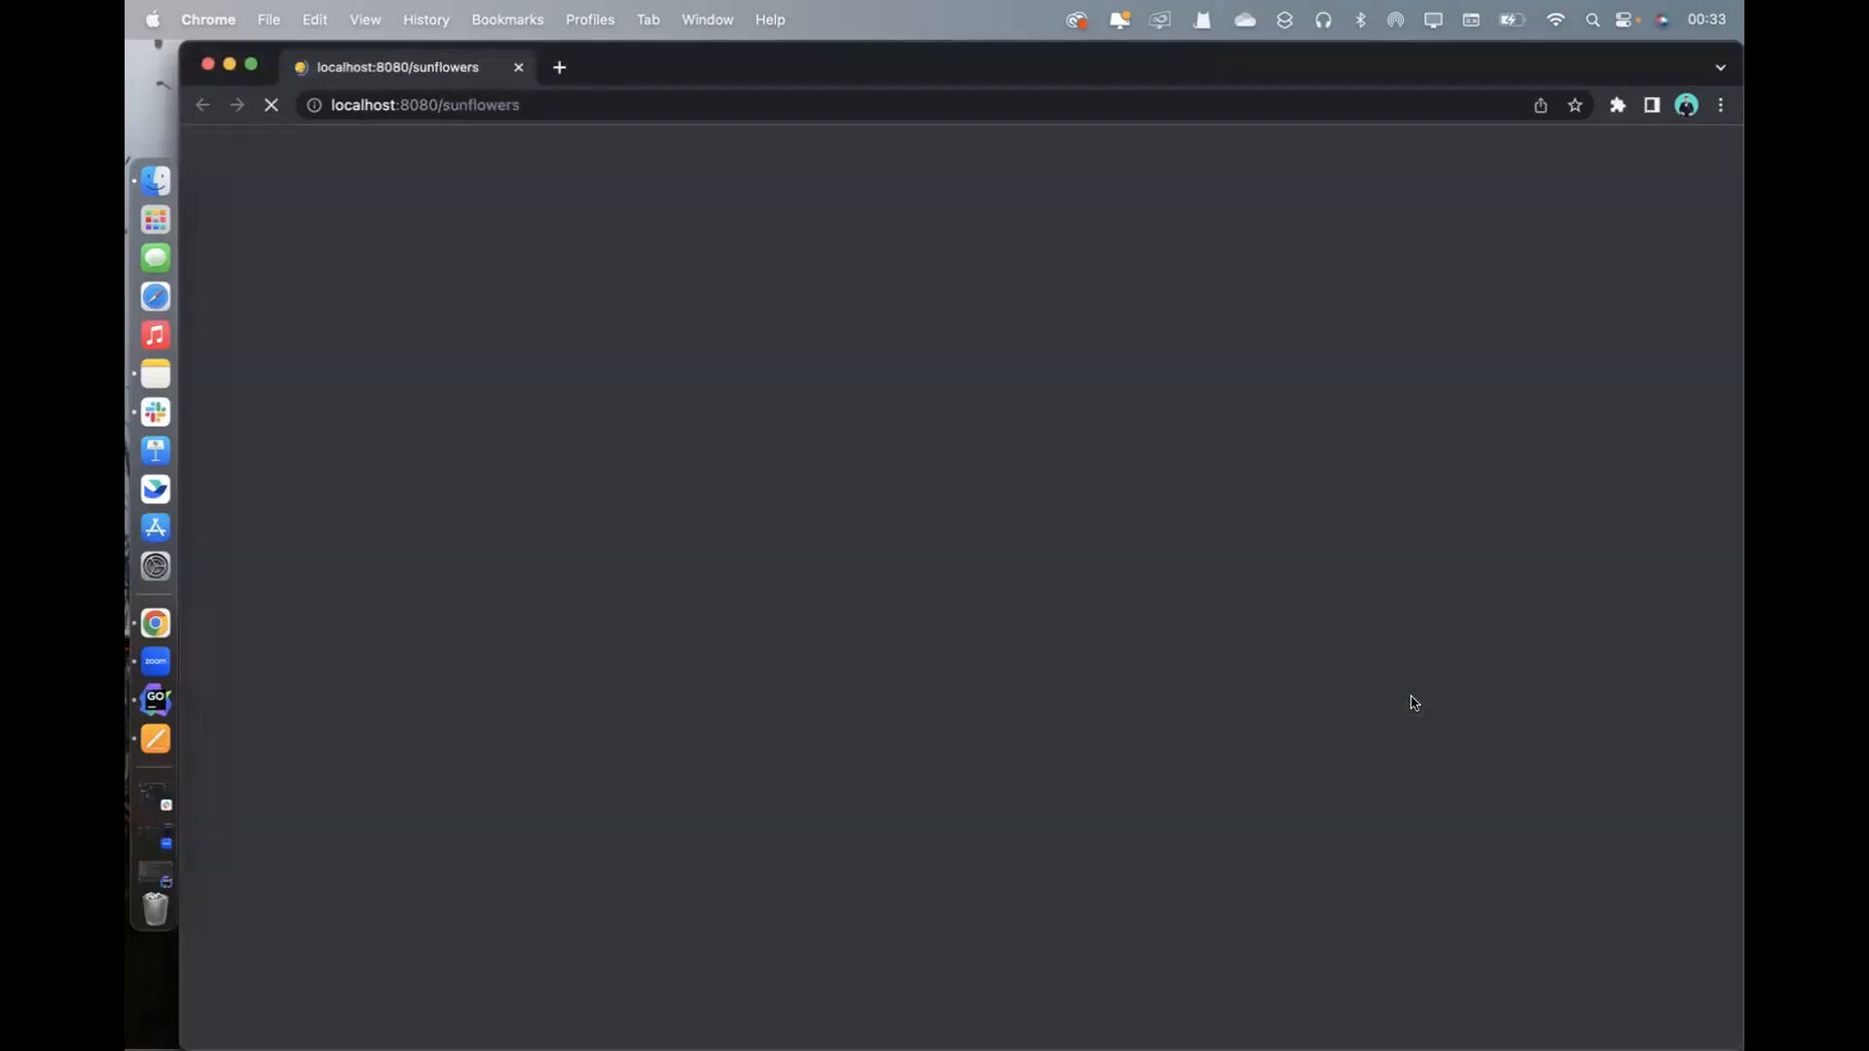
{"action": "scroll", "coordinate": [1063, 396], "scroll_direction": "down", "scroll_amount": 5}
{"action": "scroll", "coordinate": [1063, 396], "scroll_direction": "down", "scroll_amount": 2}
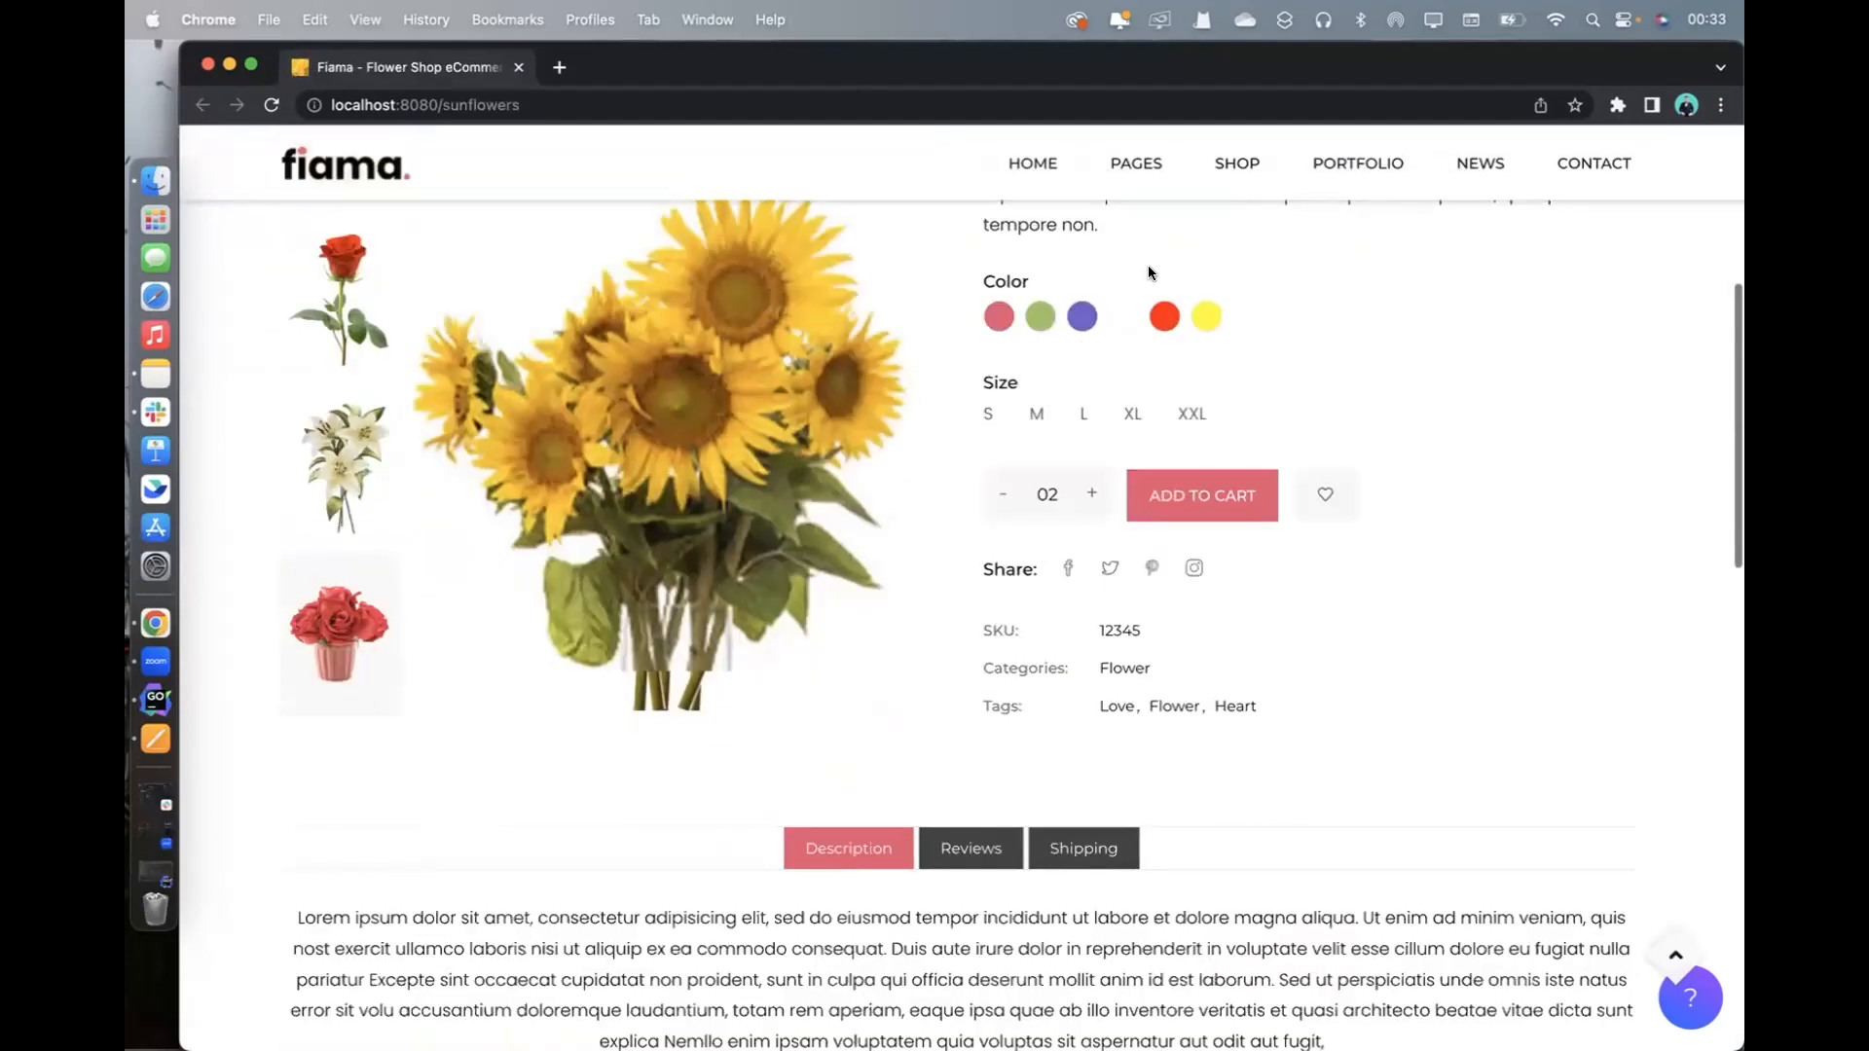
{"action": "scroll", "coordinate": [1133, 337], "scroll_direction": "up", "scroll_amount": 3}
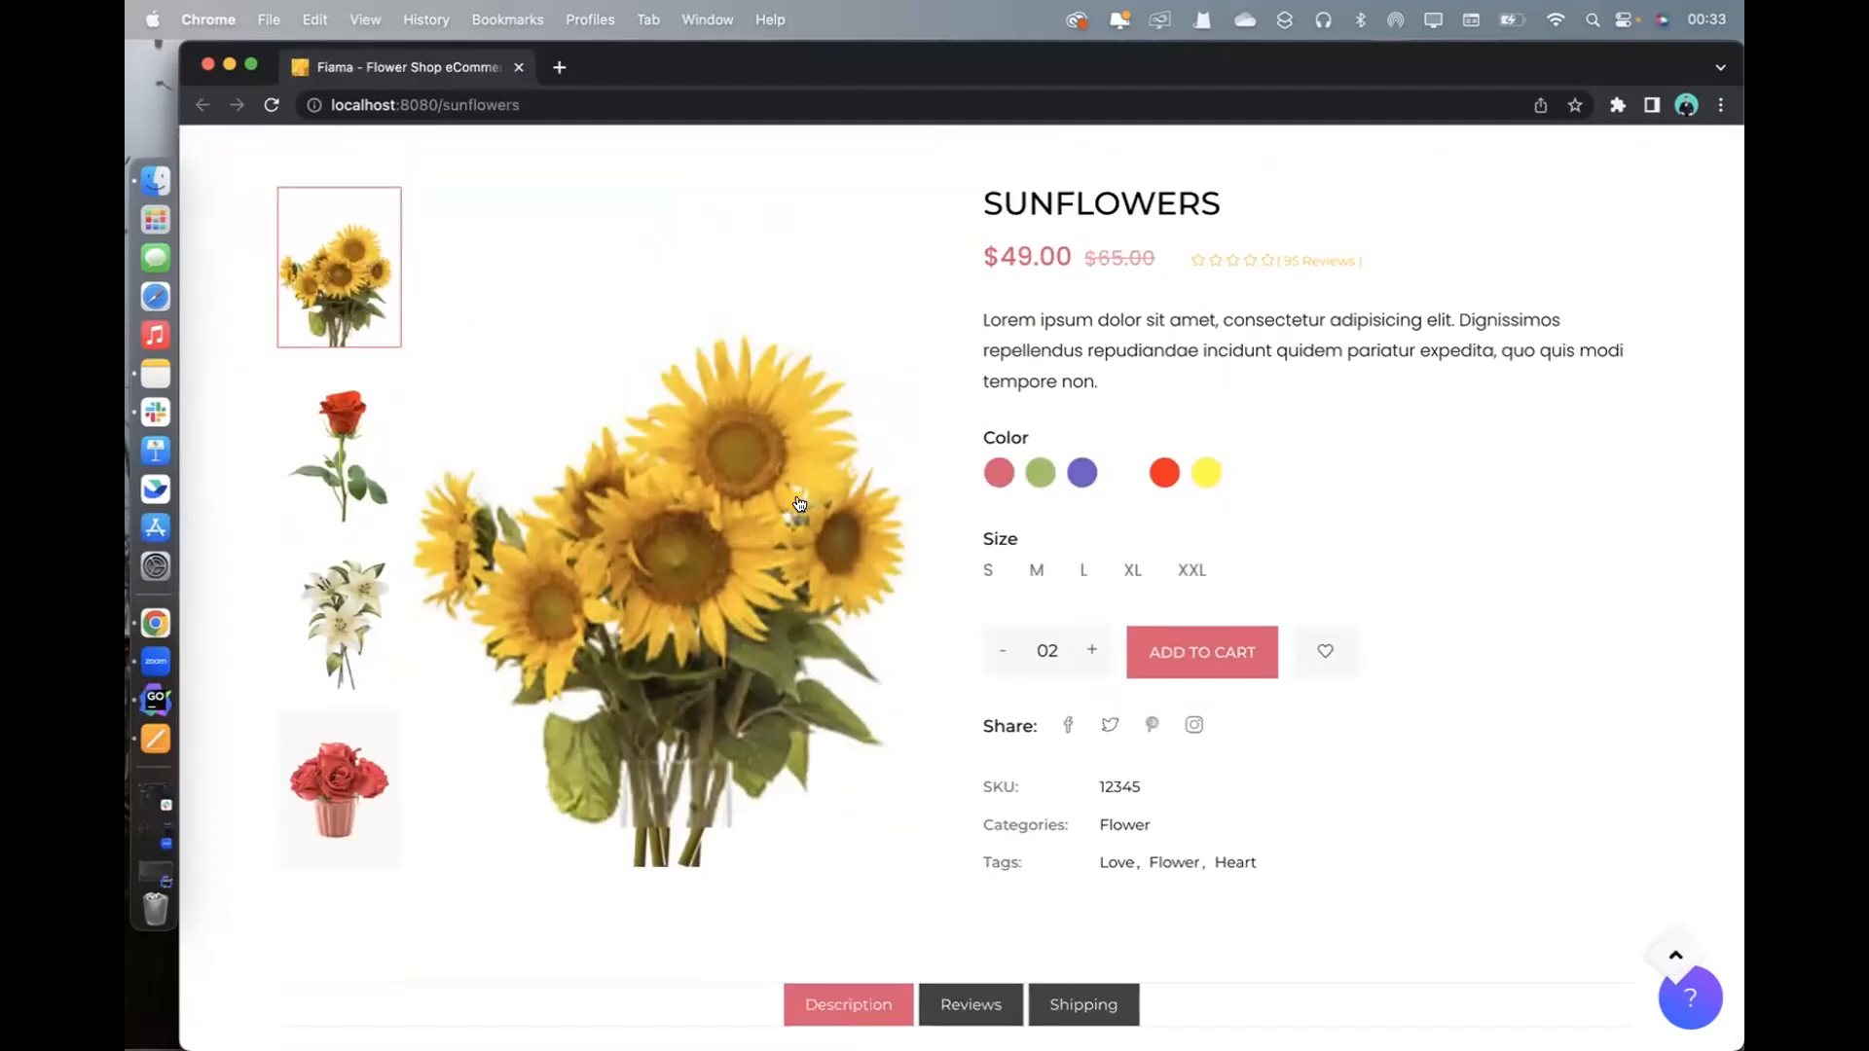
{"action": "scroll", "coordinate": [876, 388], "scroll_direction": "up", "scroll_amount": 1}
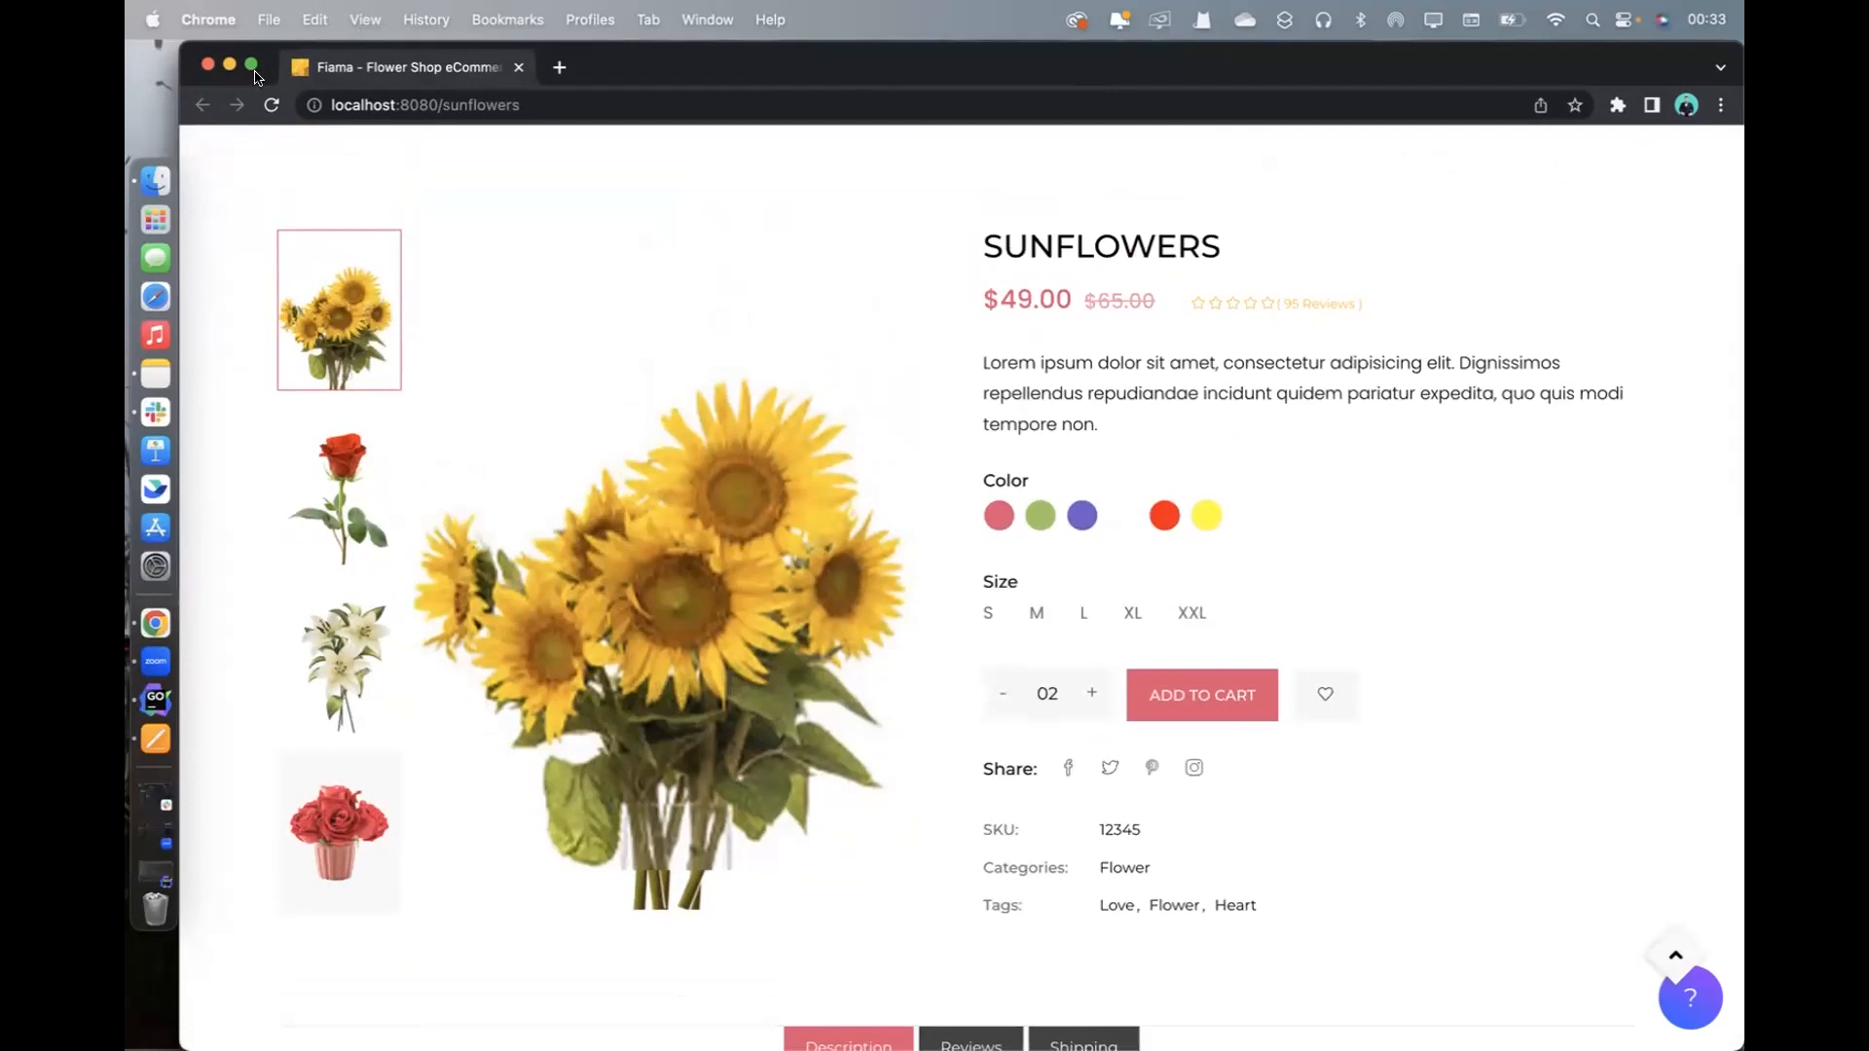
{"action": "left_click", "coordinate": [208, 66]}
Follow the roses order link in the girlfriend bouquet reply, look over the product page, and close its window
{"action": "scroll", "coordinate": [1556, 576], "scroll_direction": "up", "scroll_amount": 10}
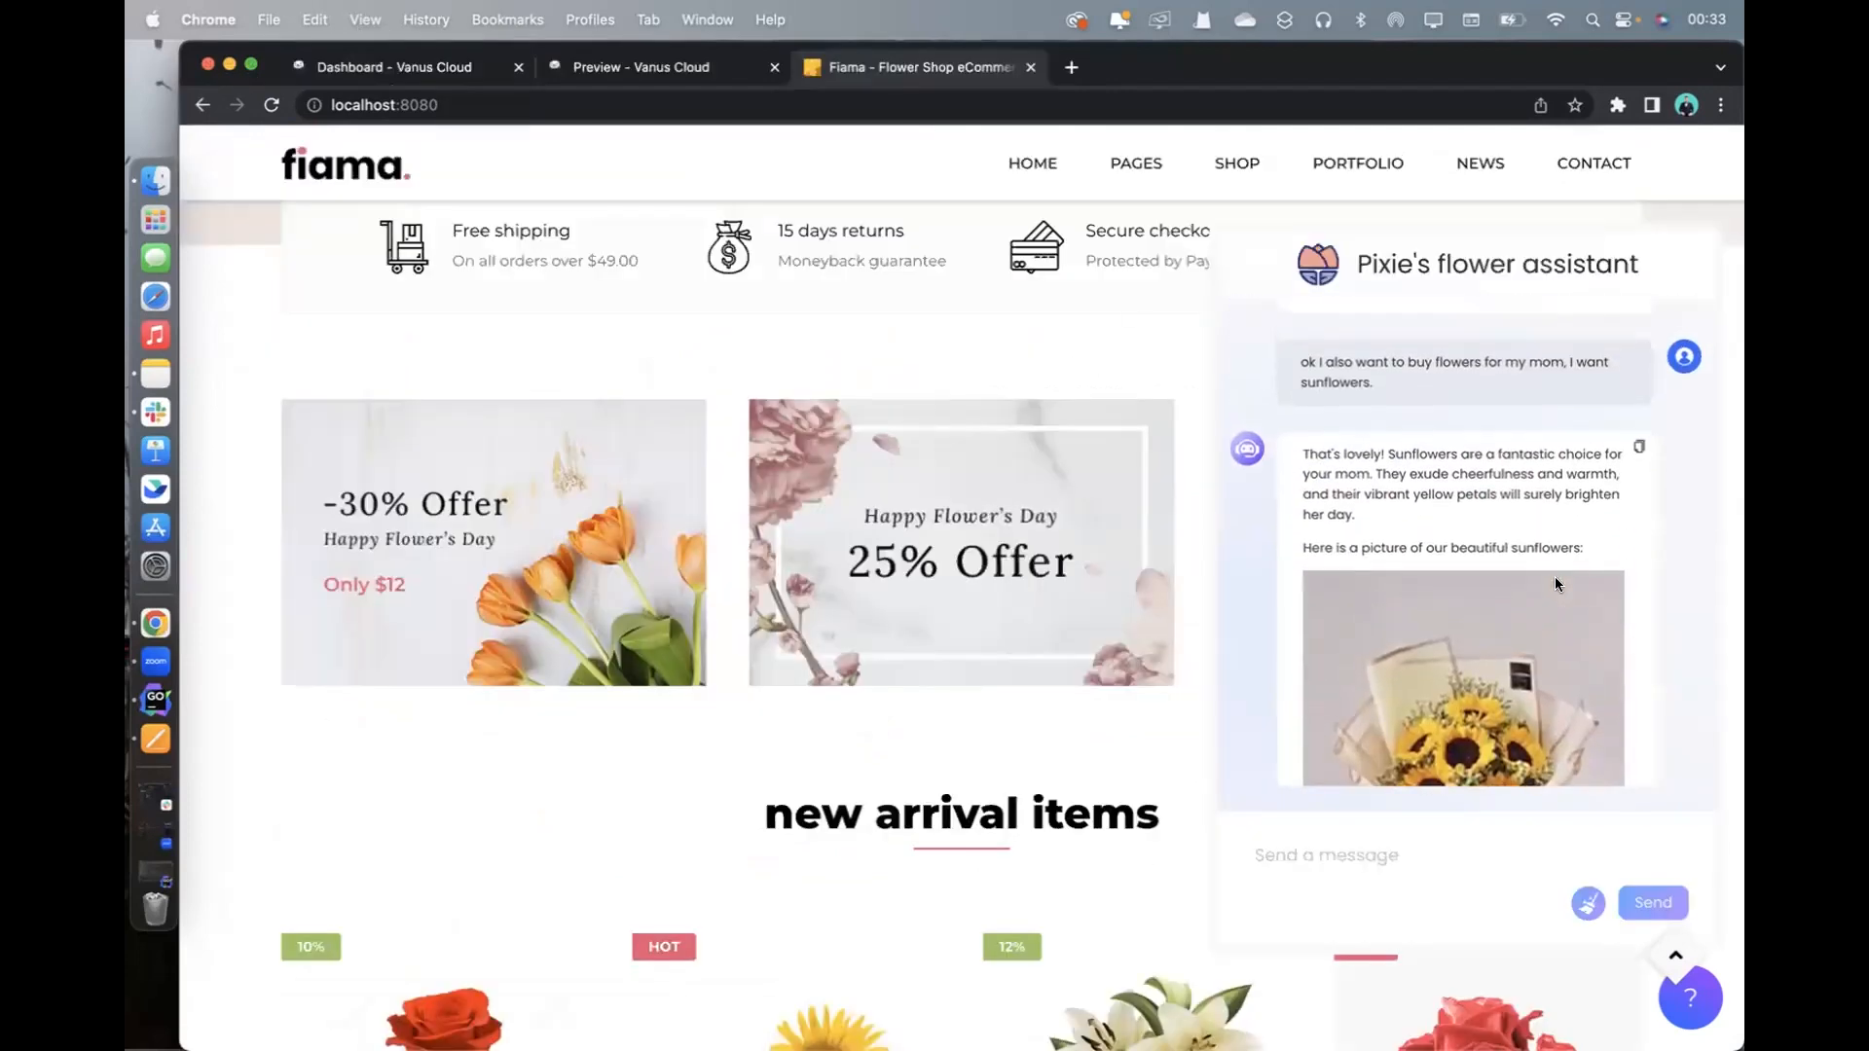
{"action": "scroll", "coordinate": [1555, 576], "scroll_direction": "up", "scroll_amount": 10}
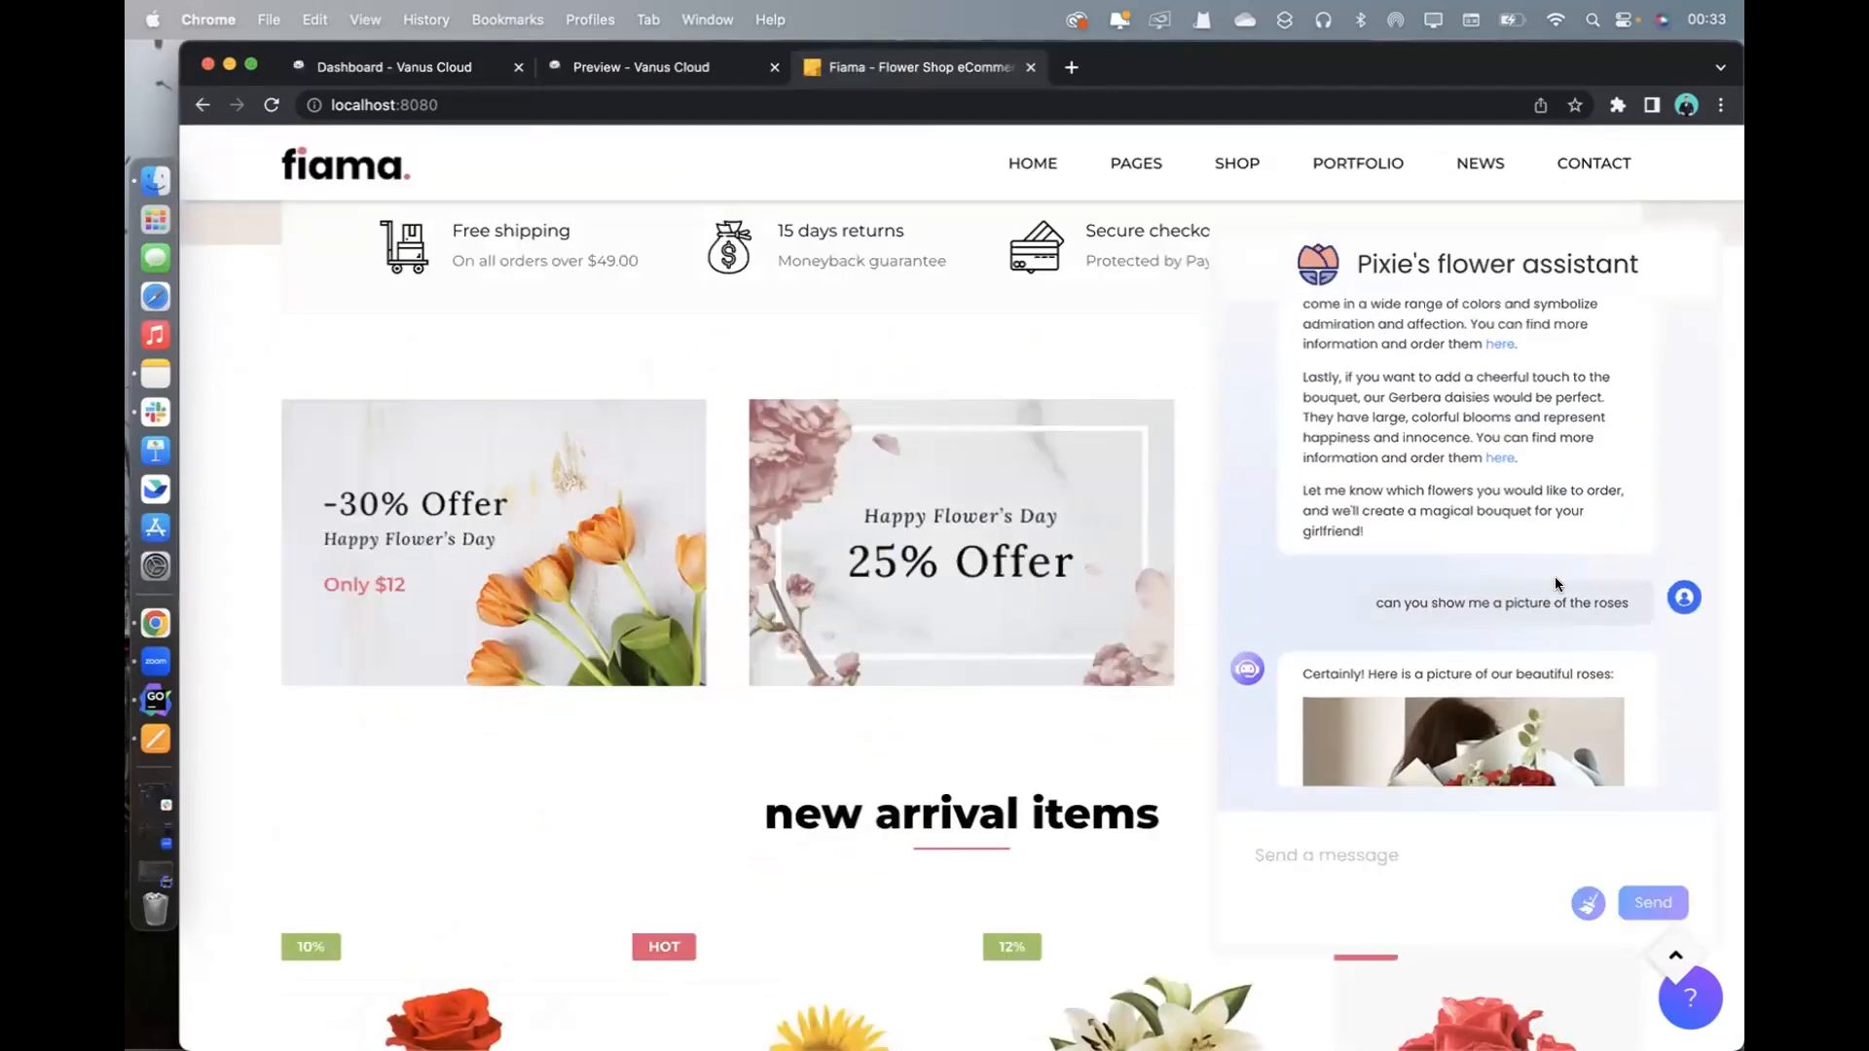
{"action": "scroll", "coordinate": [1555, 581], "scroll_direction": "up", "scroll_amount": 10}
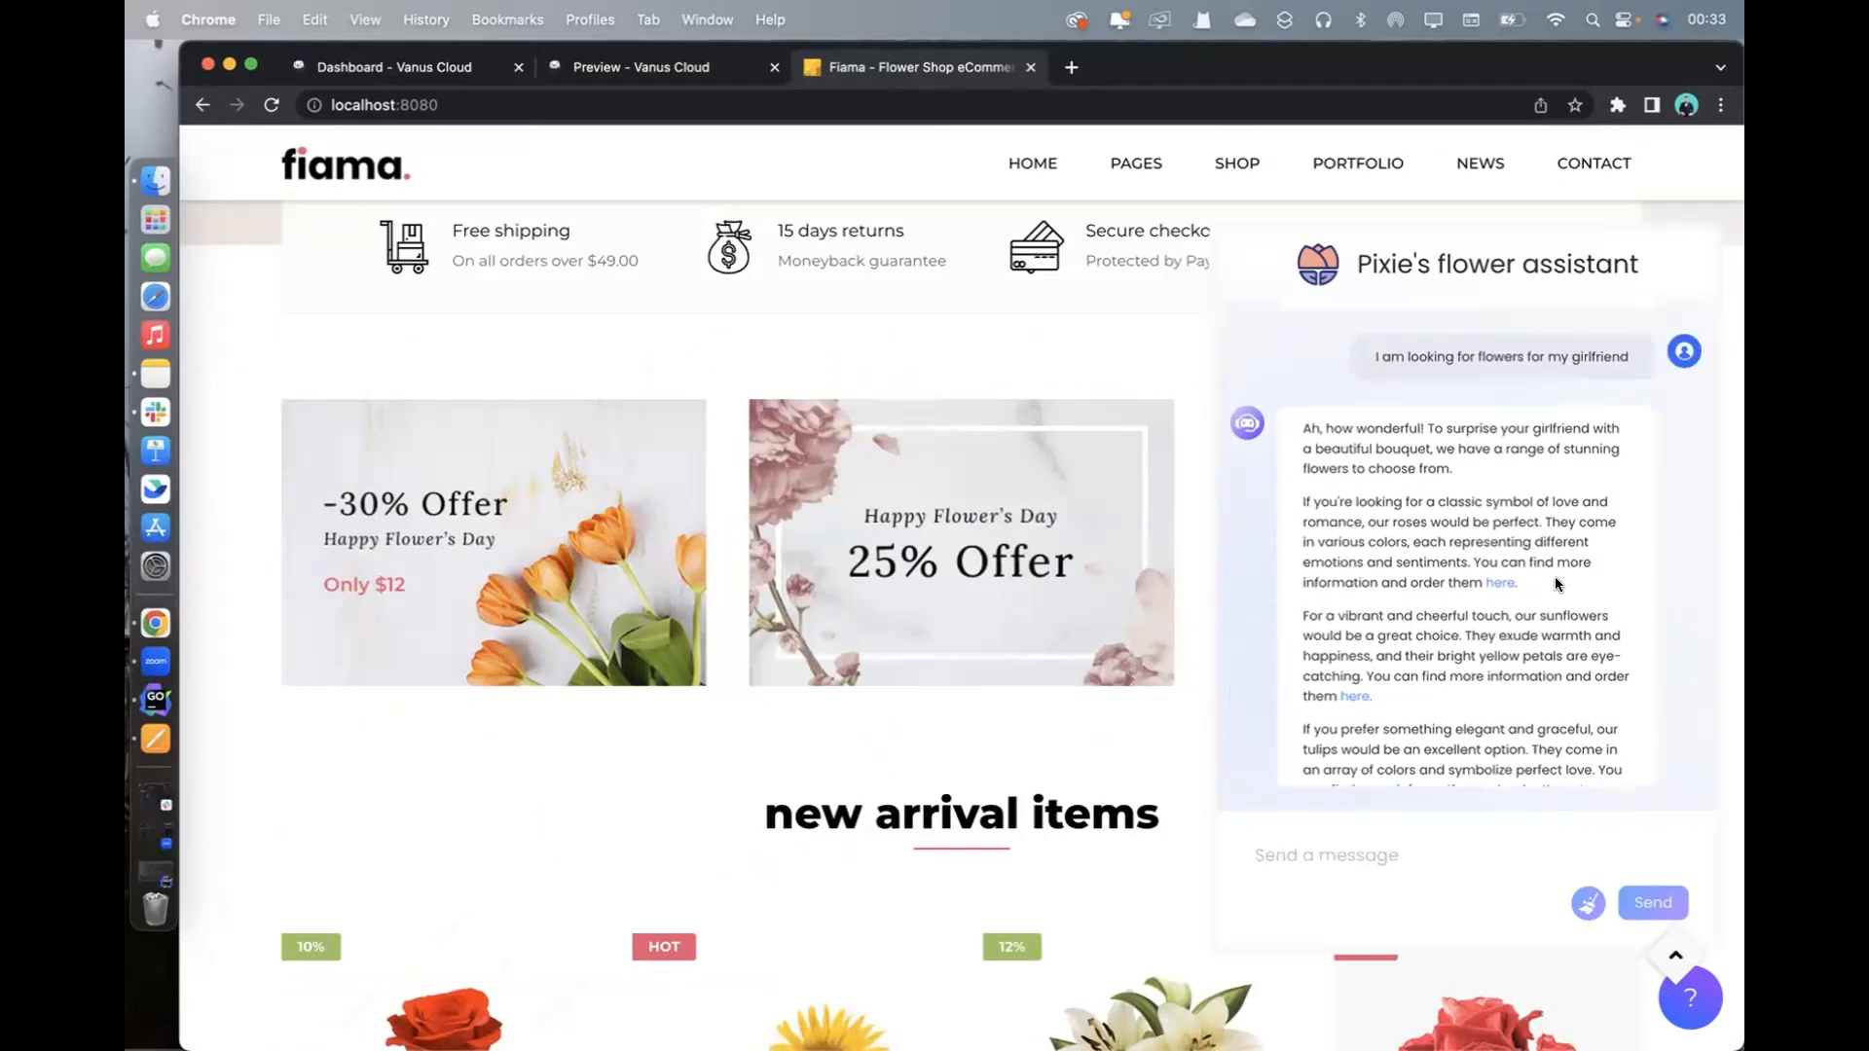
{"action": "left_click", "coordinate": [1490, 584]}
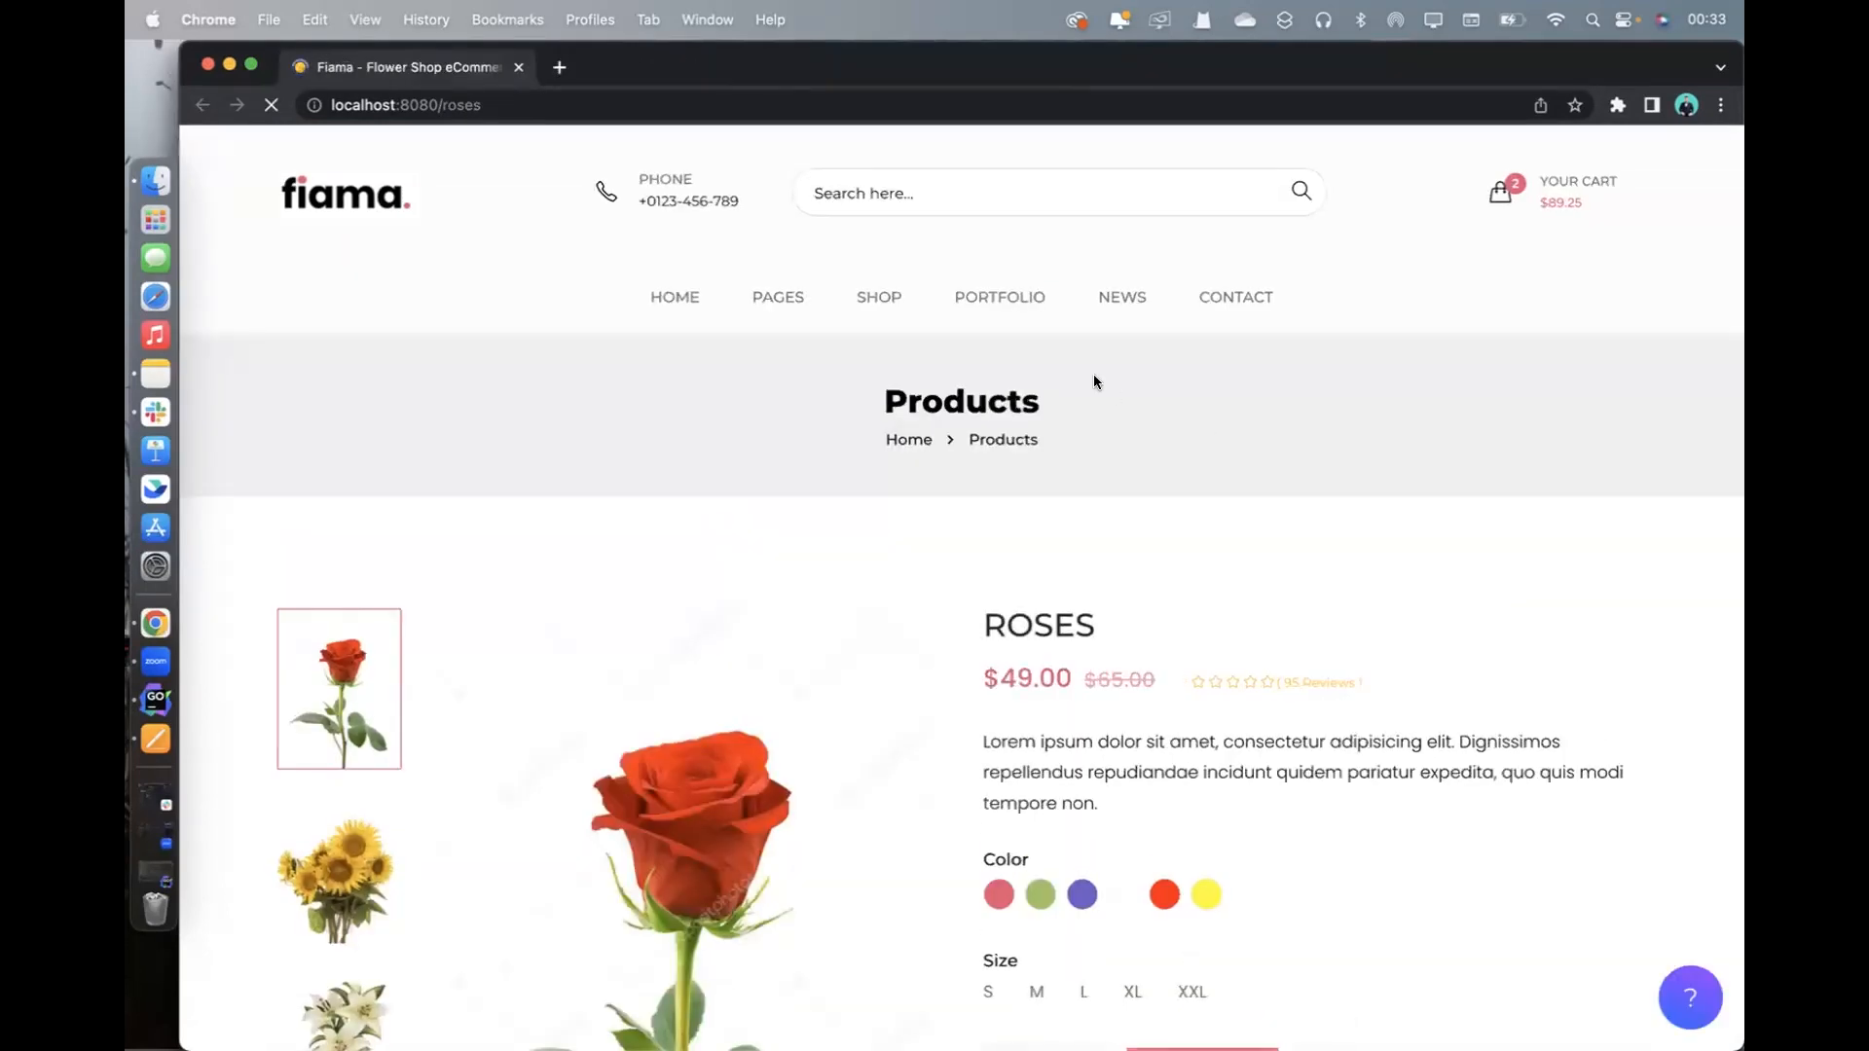
{"action": "scroll", "coordinate": [1098, 374], "scroll_direction": "down", "scroll_amount": 3}
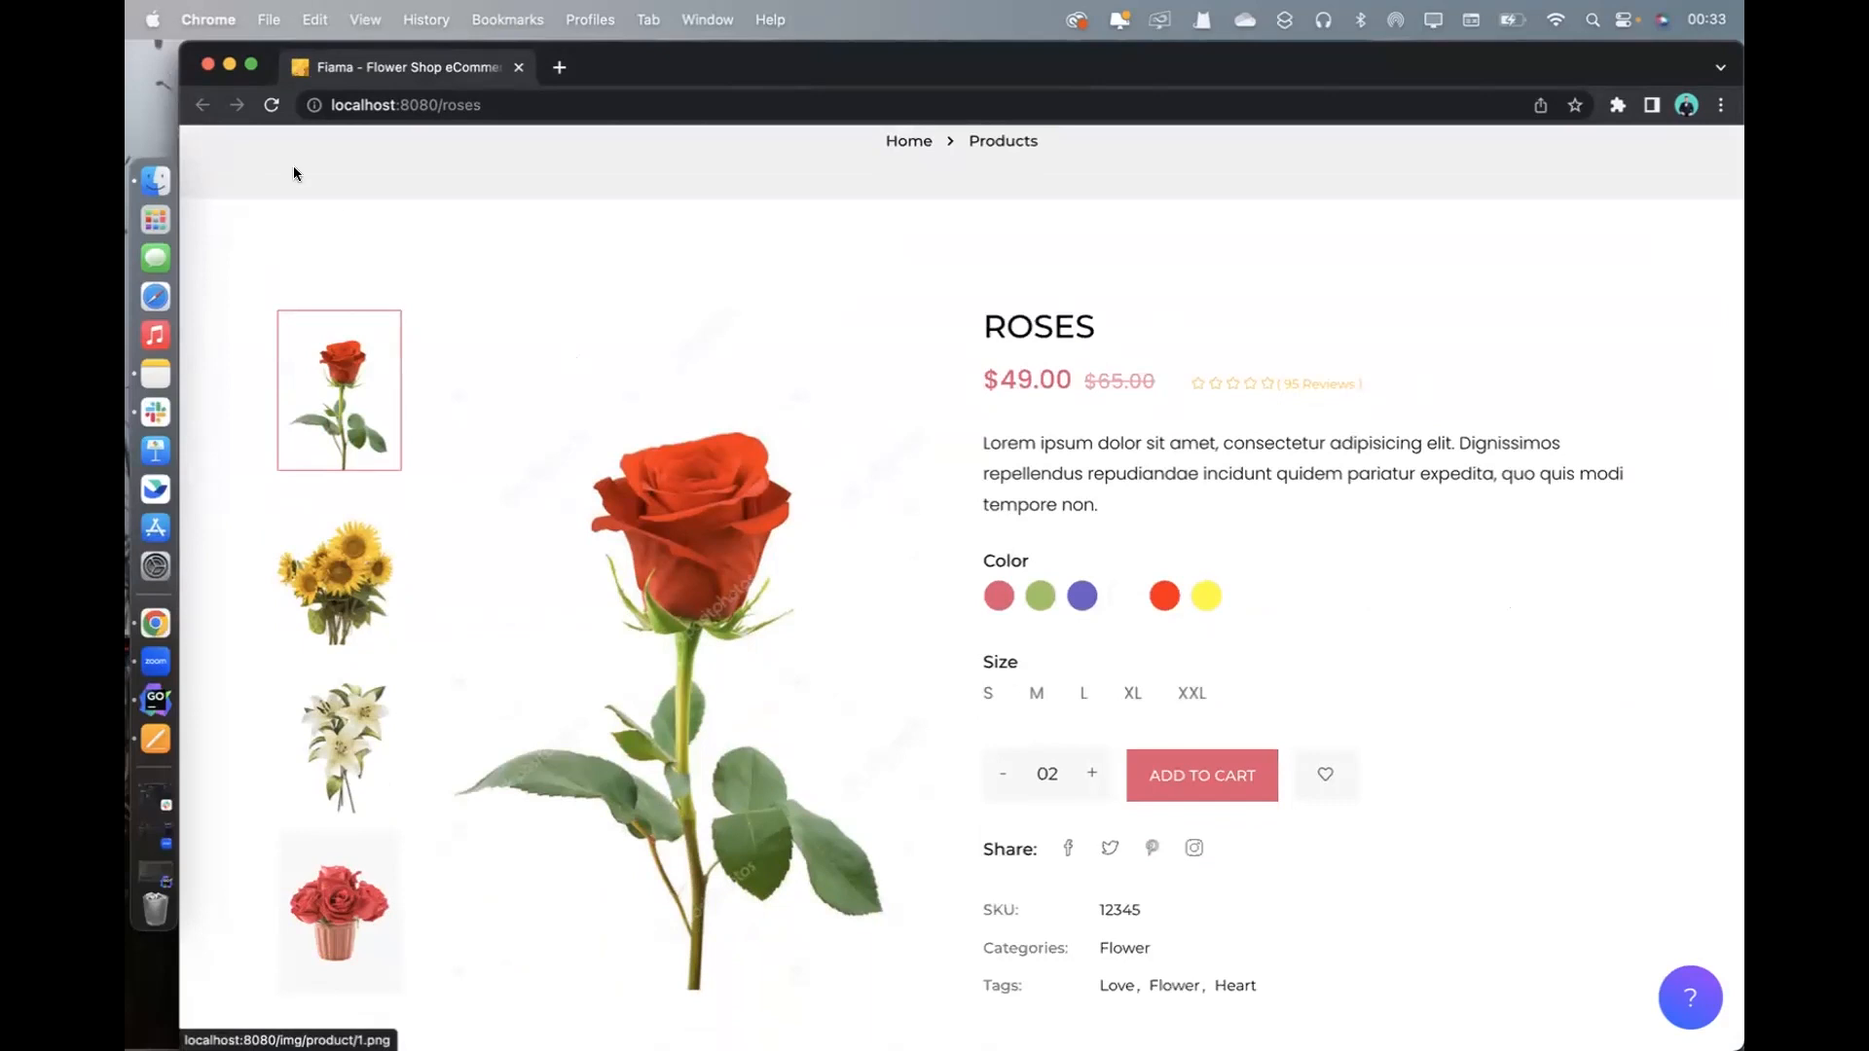
{"action": "left_click", "coordinate": [207, 65]}
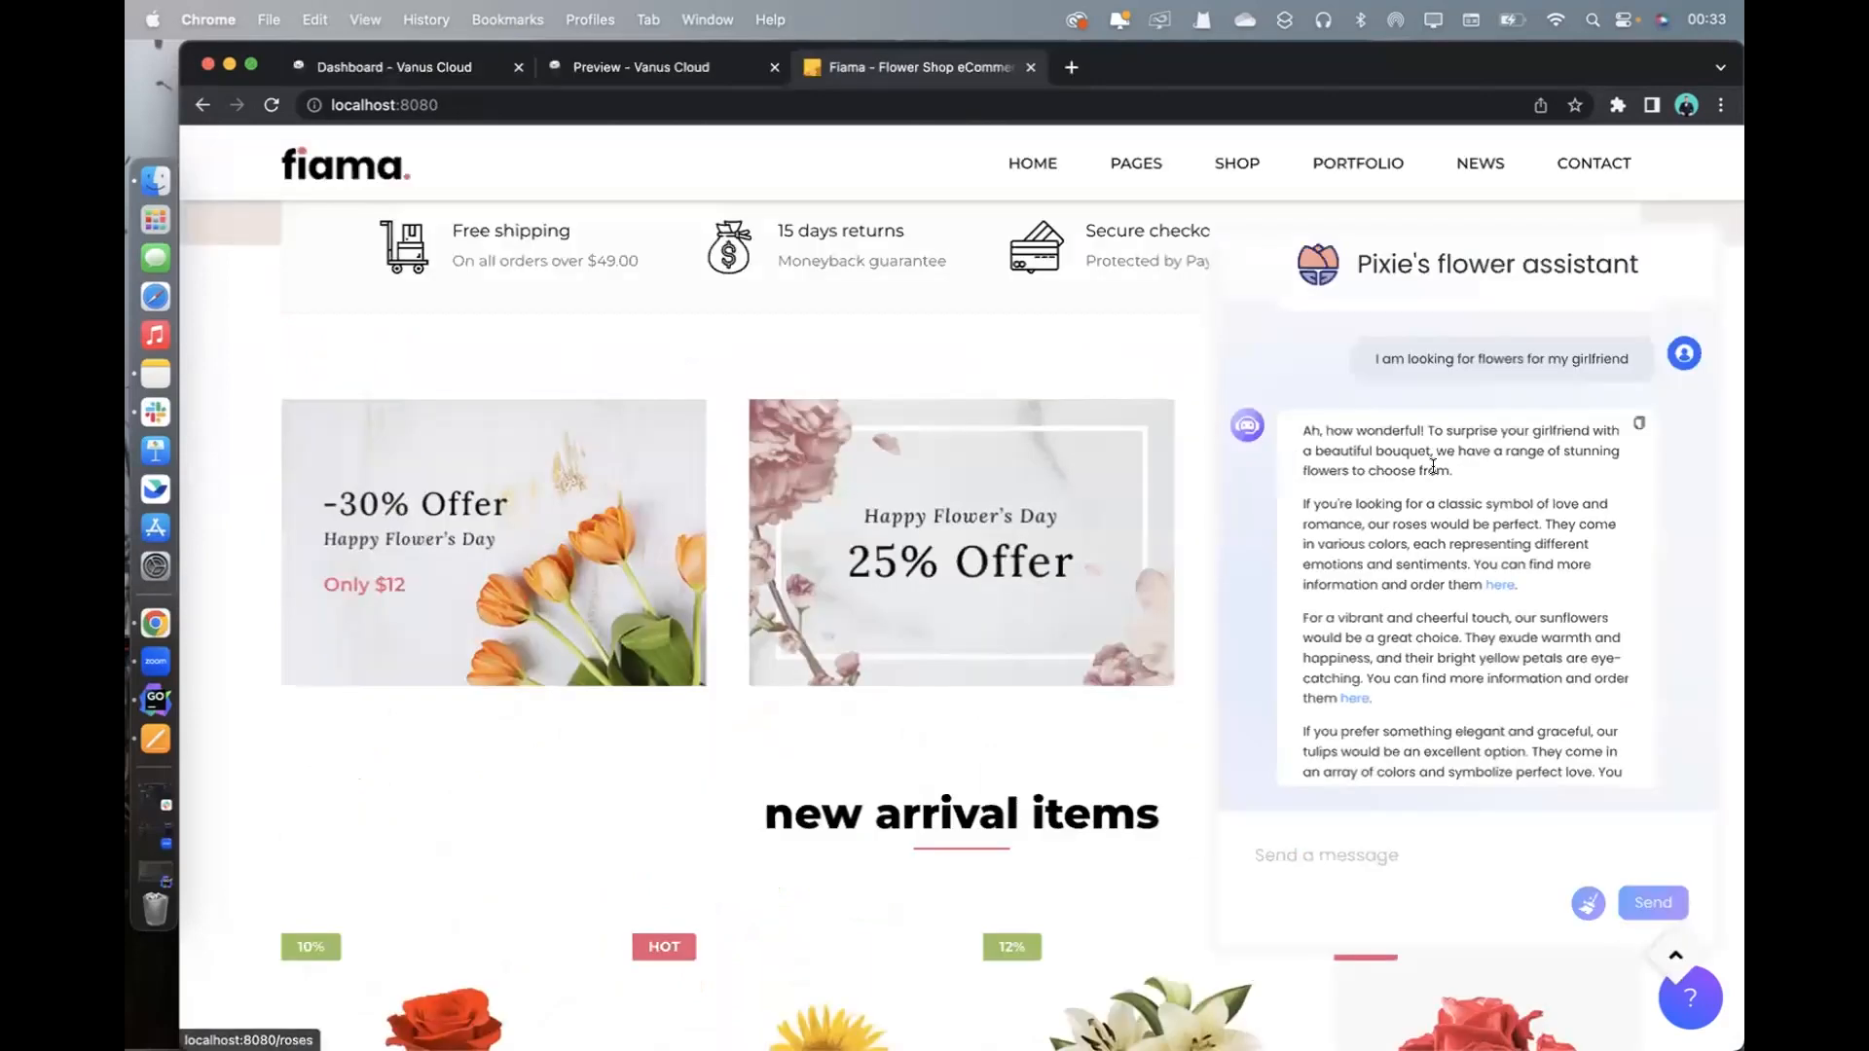
Close the flower assistant chat and bring up the Pages navigation list in the home page header
{"action": "scroll", "coordinate": [1558, 438], "scroll_direction": "down", "scroll_amount": 10}
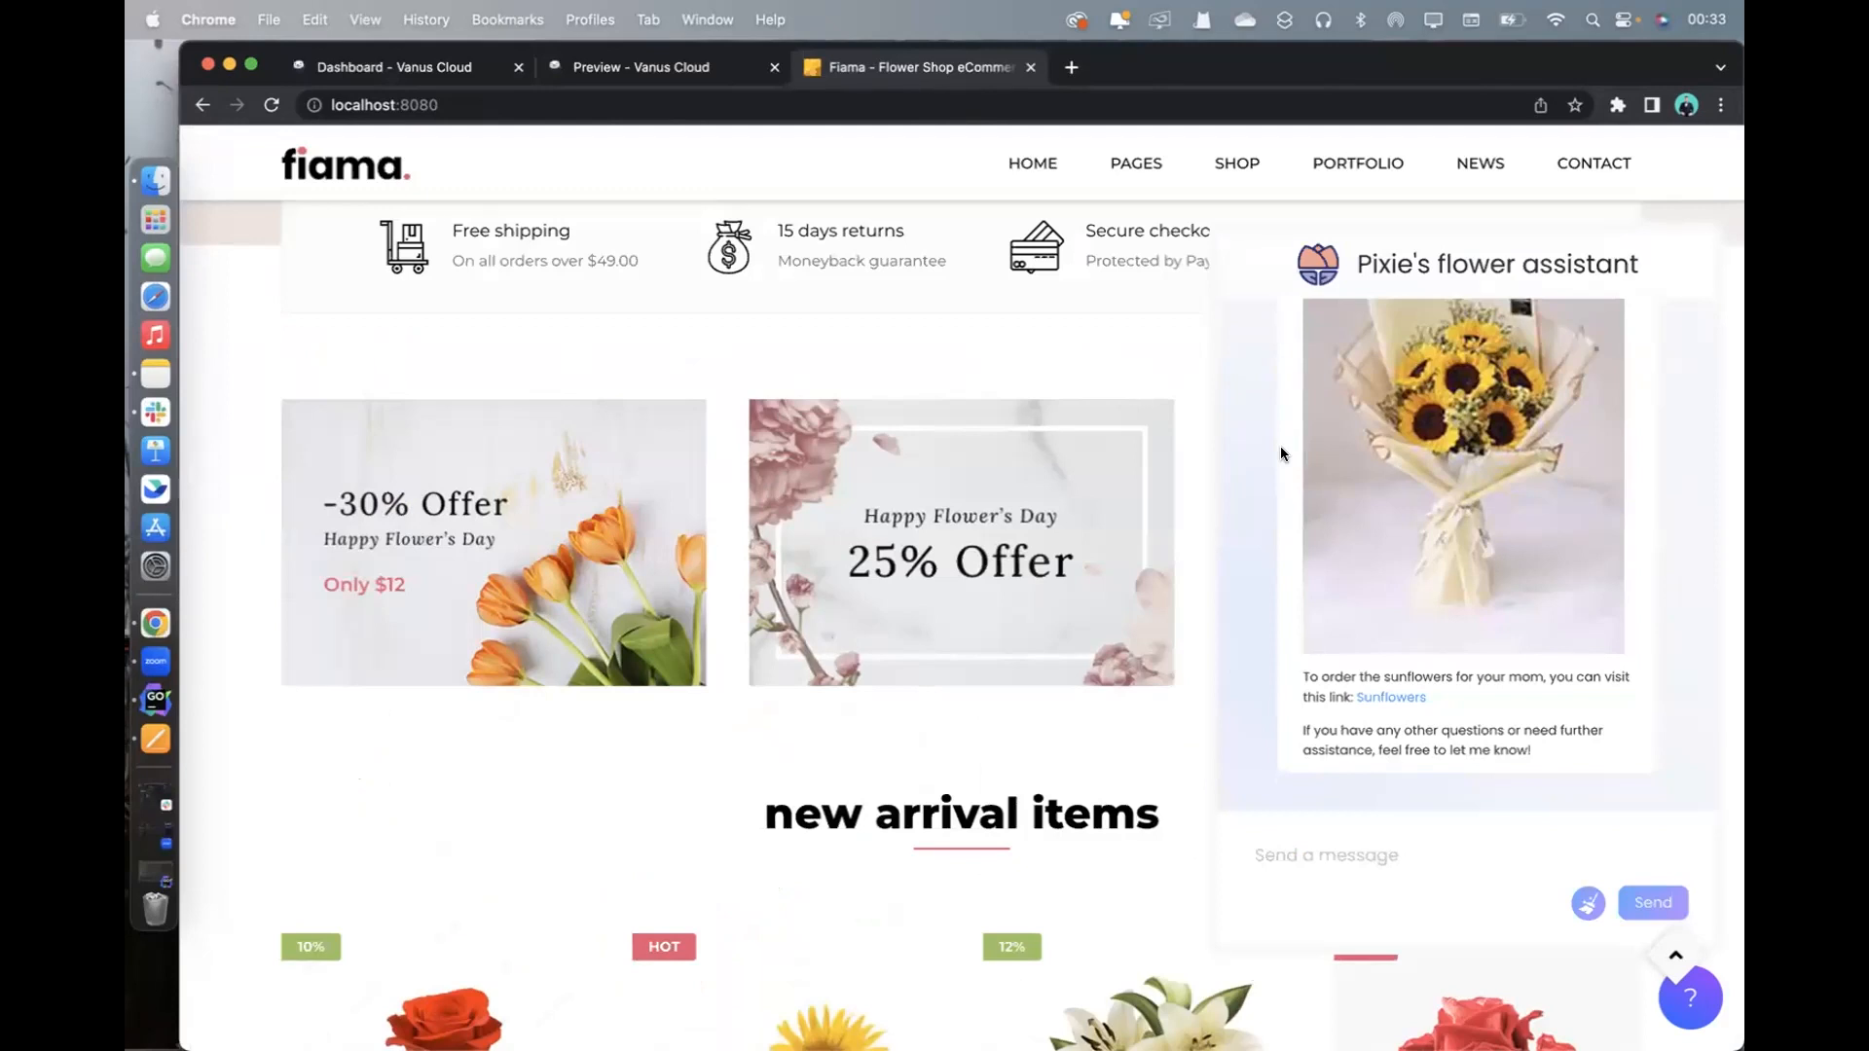
{"action": "left_click", "coordinate": [1701, 1013]}
{"action": "scroll", "coordinate": [1193, 509], "scroll_direction": "up", "scroll_amount": 10}
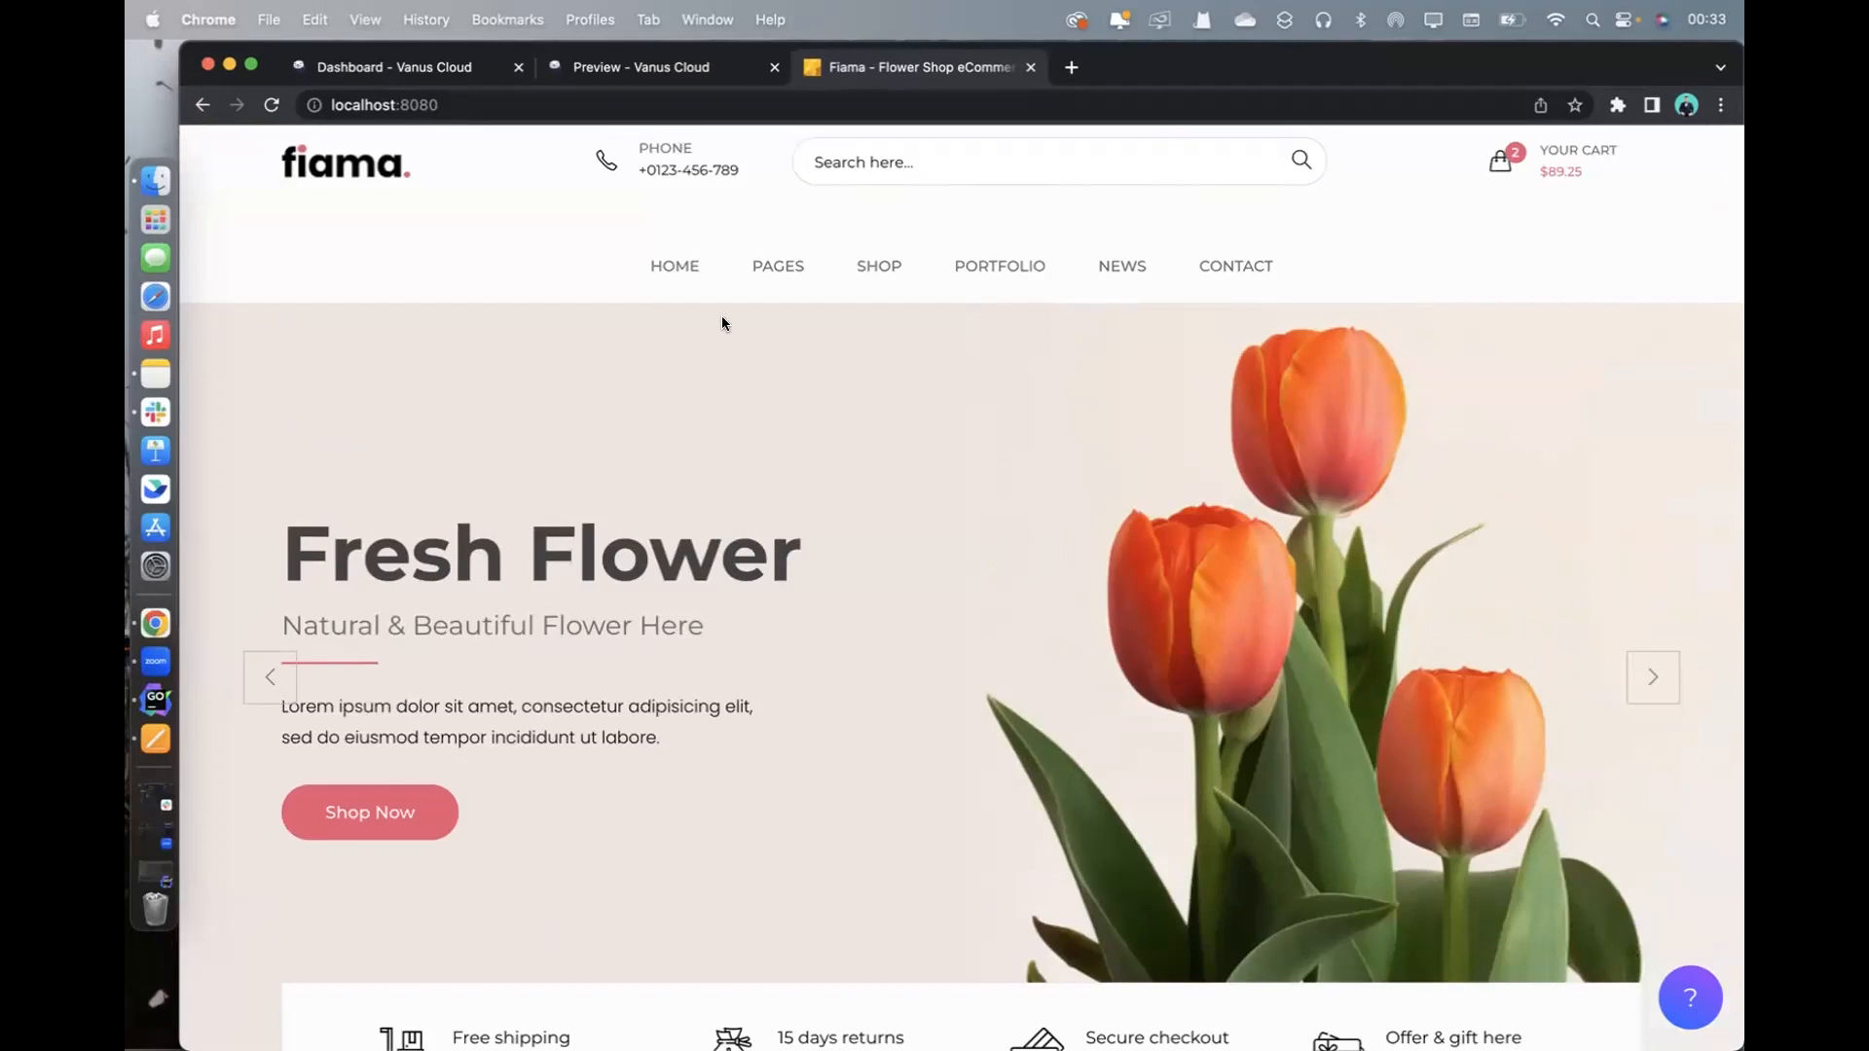
{"action": "mouse_move", "coordinate": [782, 257]}
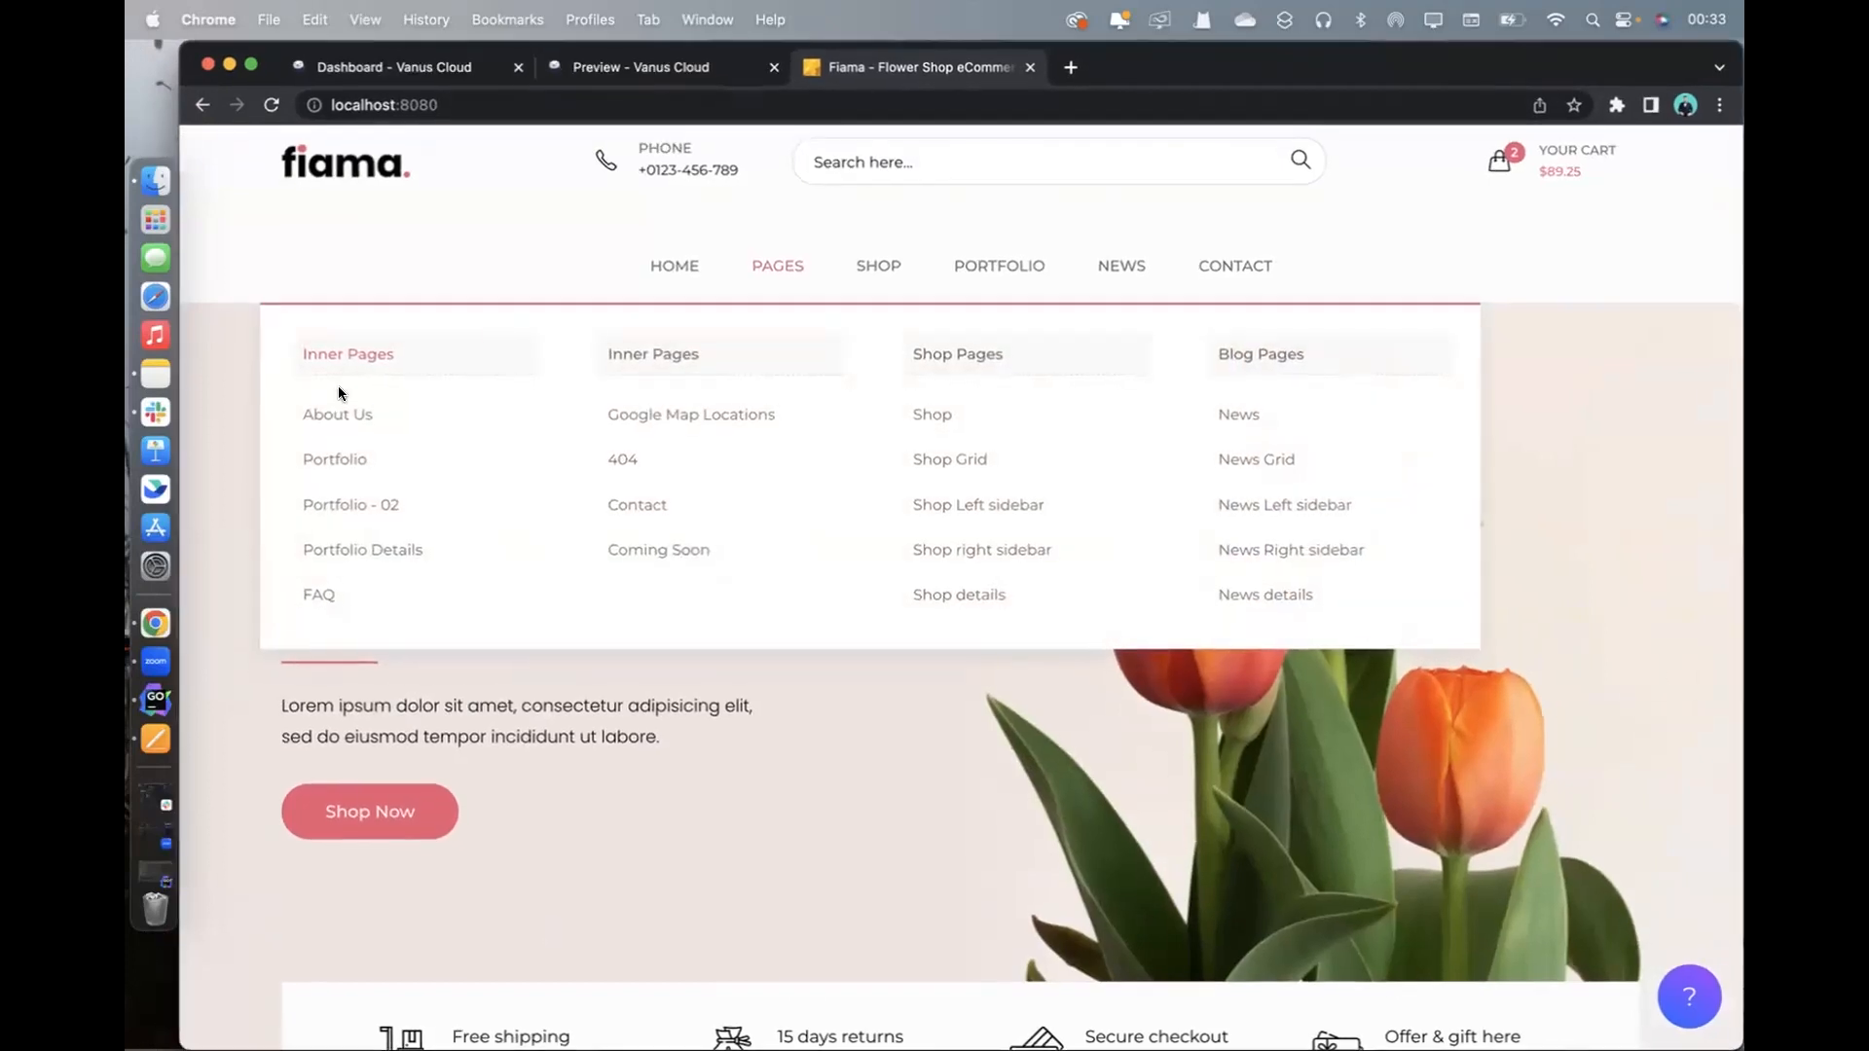